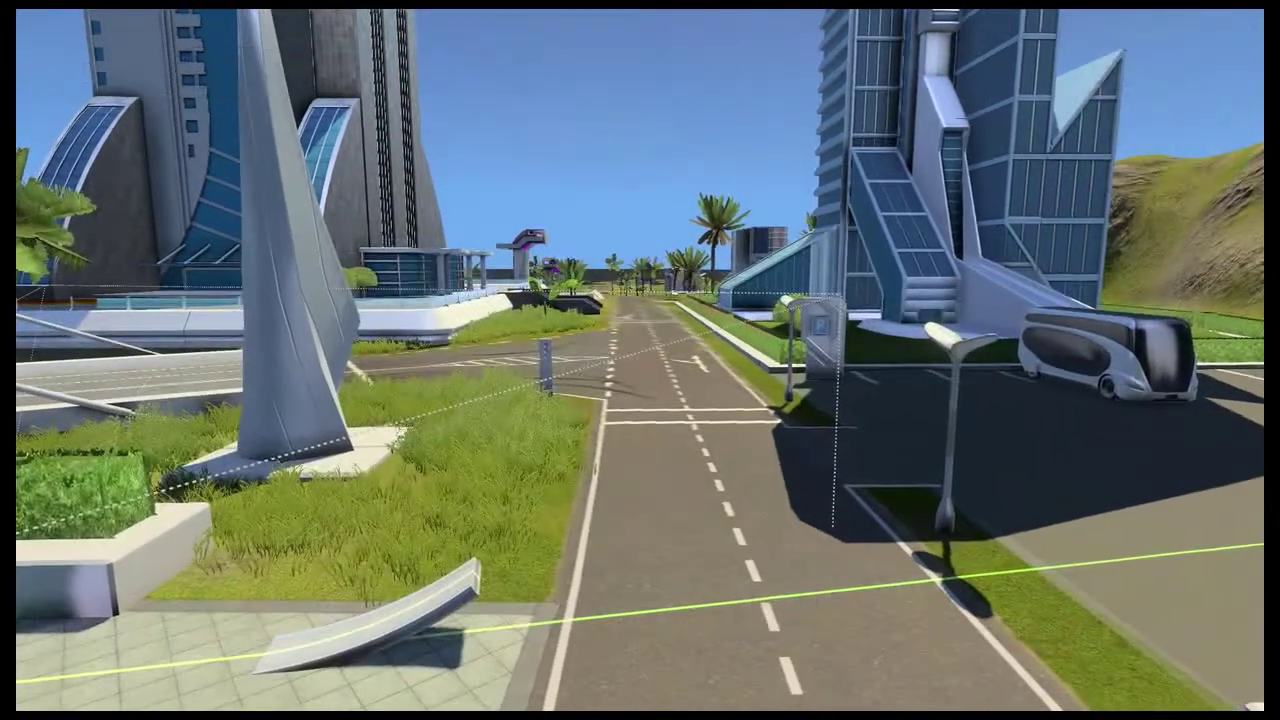
# - Add an Interval trigger from the Triggers & Events objects and position it beside the road
pyautogui.press('Return')
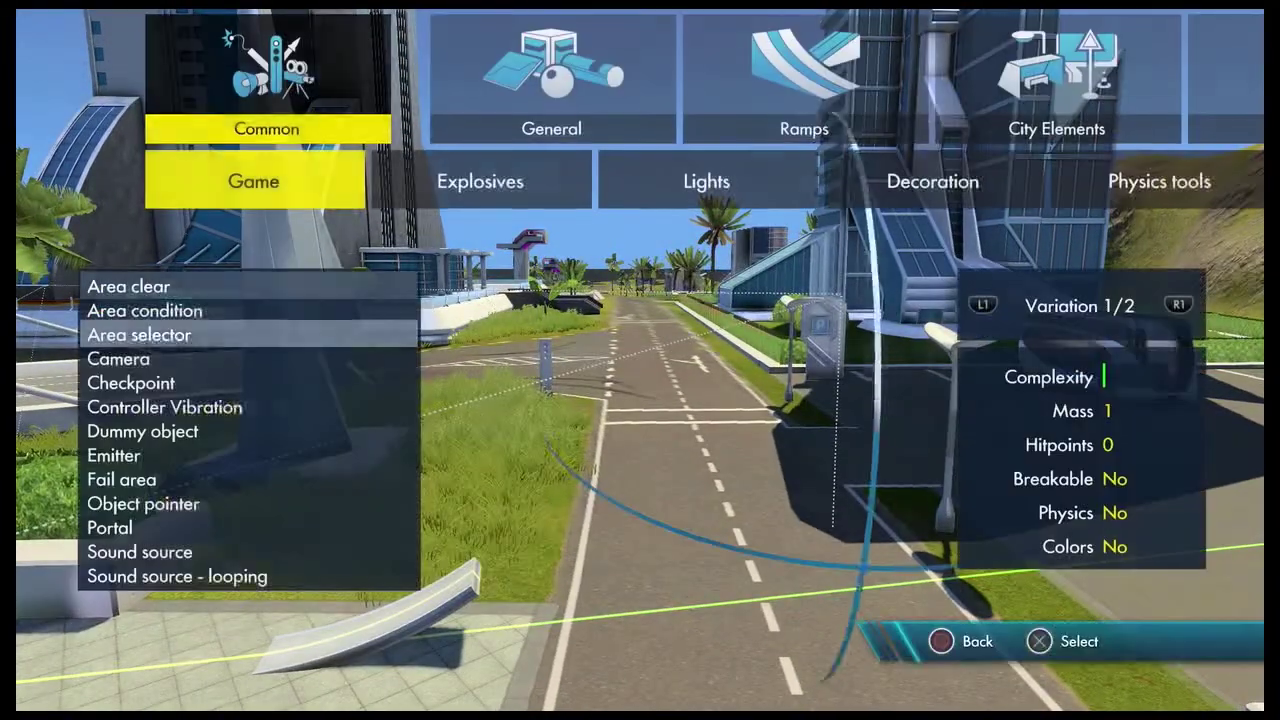
pyautogui.press('Escape')
pyautogui.press('Escape')
pyautogui.press('Right')
pyautogui.press('Right')
pyautogui.press('Right')
pyautogui.press('Right')
pyautogui.press('Right')
pyautogui.press('Right')
pyautogui.press('Right')
pyautogui.press('Right')
pyautogui.press('Right')
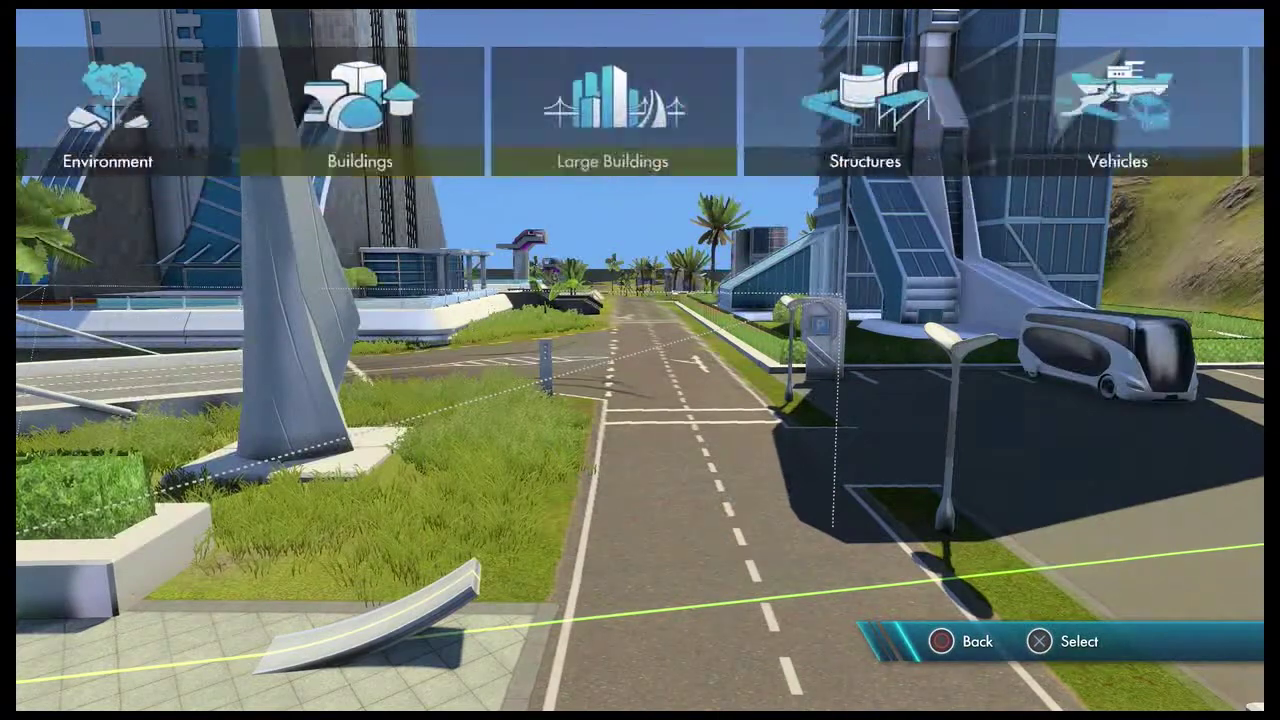
pyautogui.press('Return')
pyautogui.press('Left')
pyautogui.press('Left')
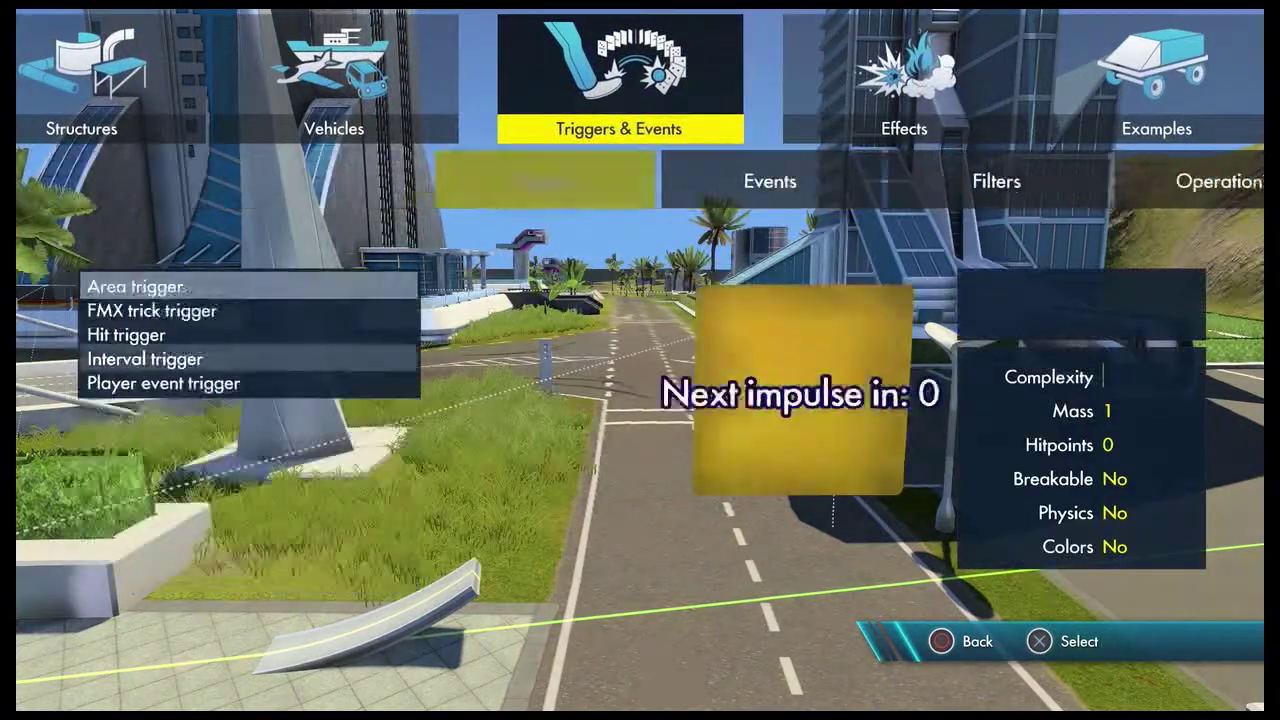
pyautogui.press('Return')
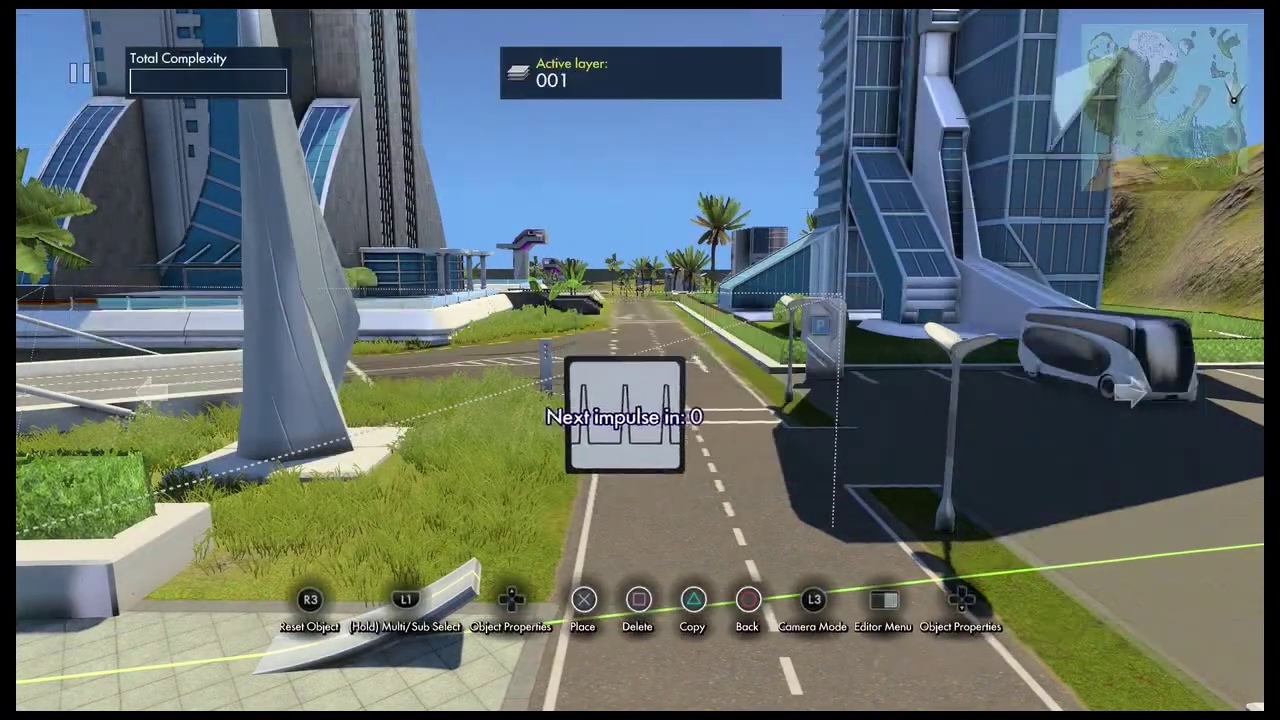
# - Set the interval trigger's Interval to 1 tick
pyautogui.press('Up')
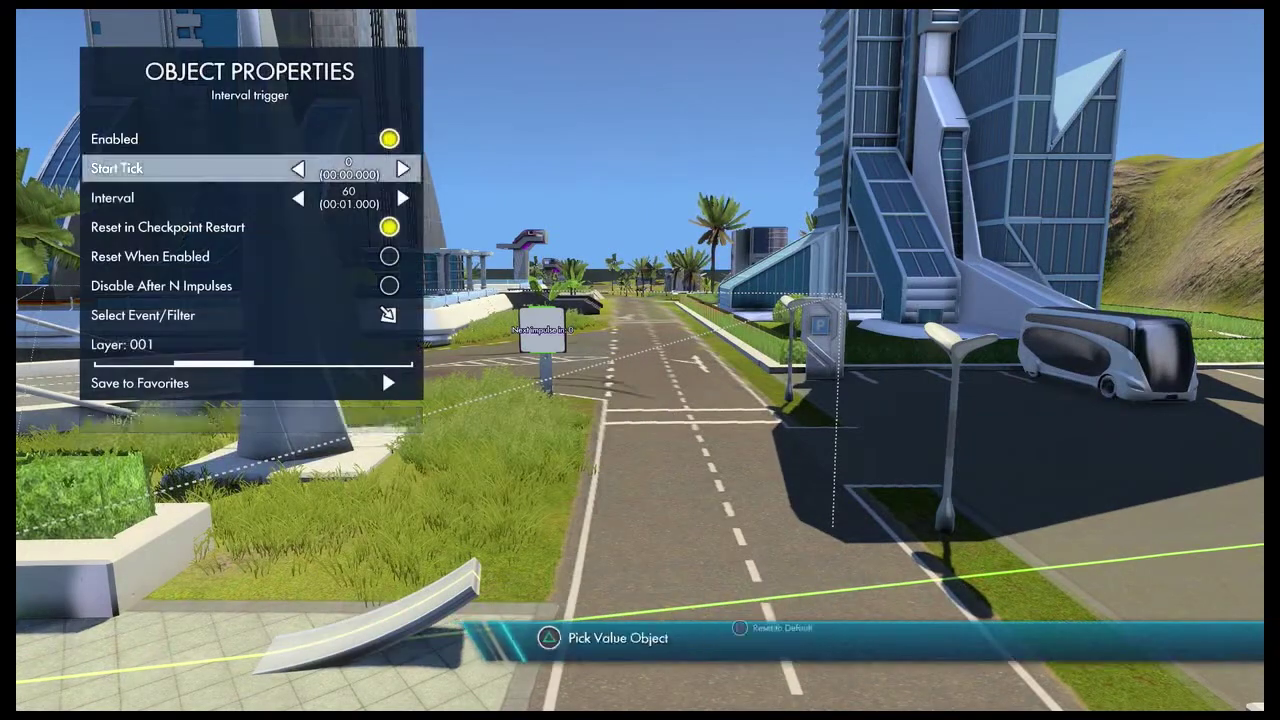
pyautogui.press('Down')
pyautogui.press('Left')
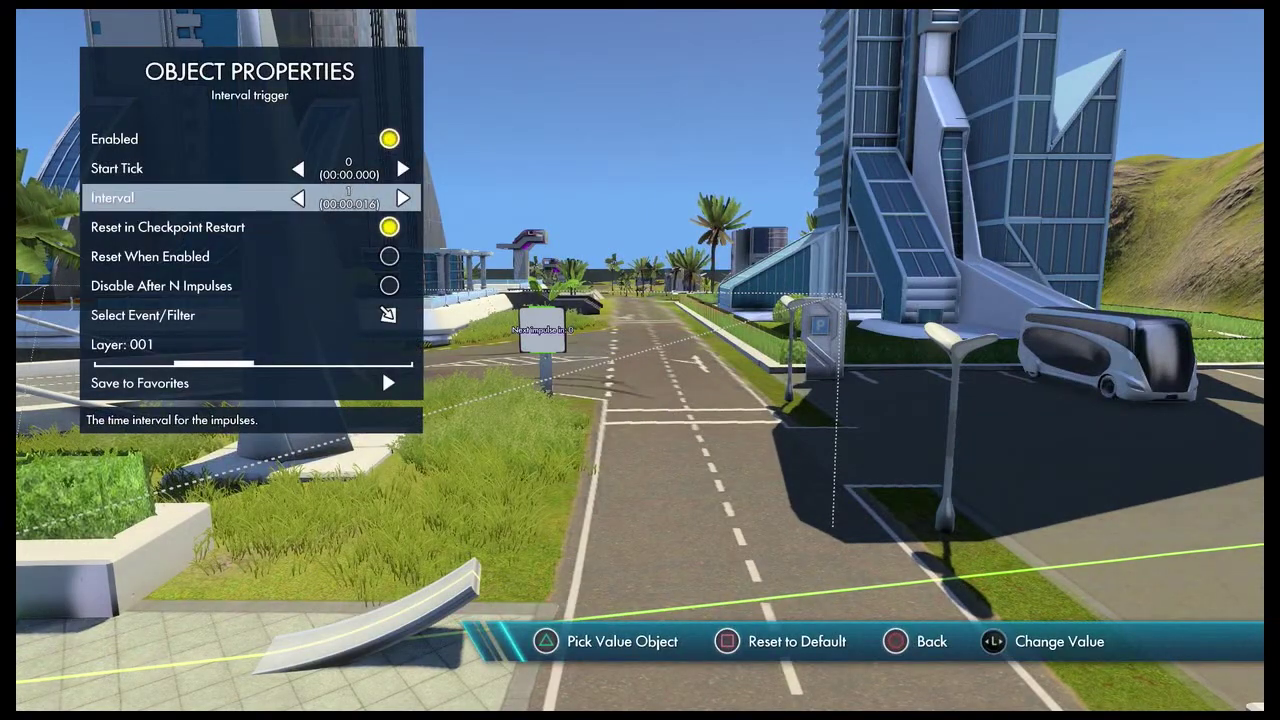
pyautogui.press('Down')
pyautogui.press('Down')
pyautogui.press('Escape')
# - Add an Object position event and place it directly beside the interval trigger
pyautogui.press('Return')
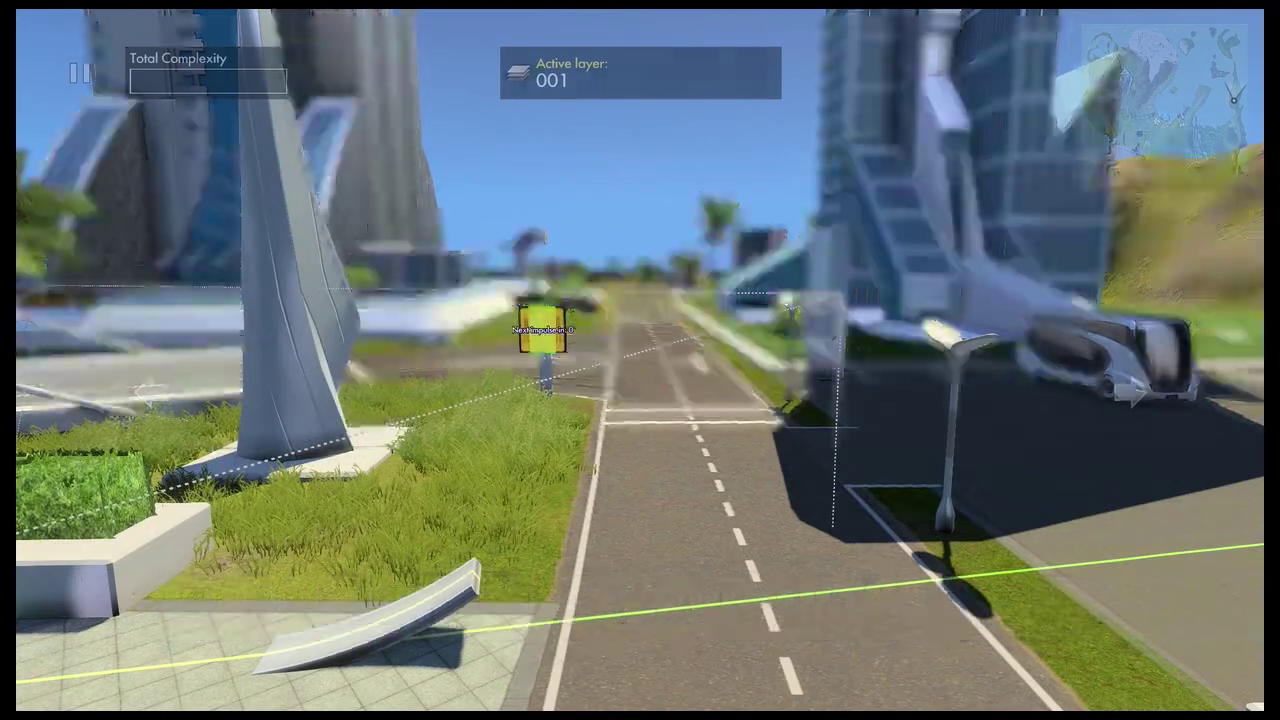
pyautogui.press('Right')
pyautogui.press('Up')
pyautogui.press('Up')
pyautogui.press('Up')
pyautogui.press('Up')
pyautogui.press('Up')
pyautogui.press('Up')
pyautogui.press('Return')
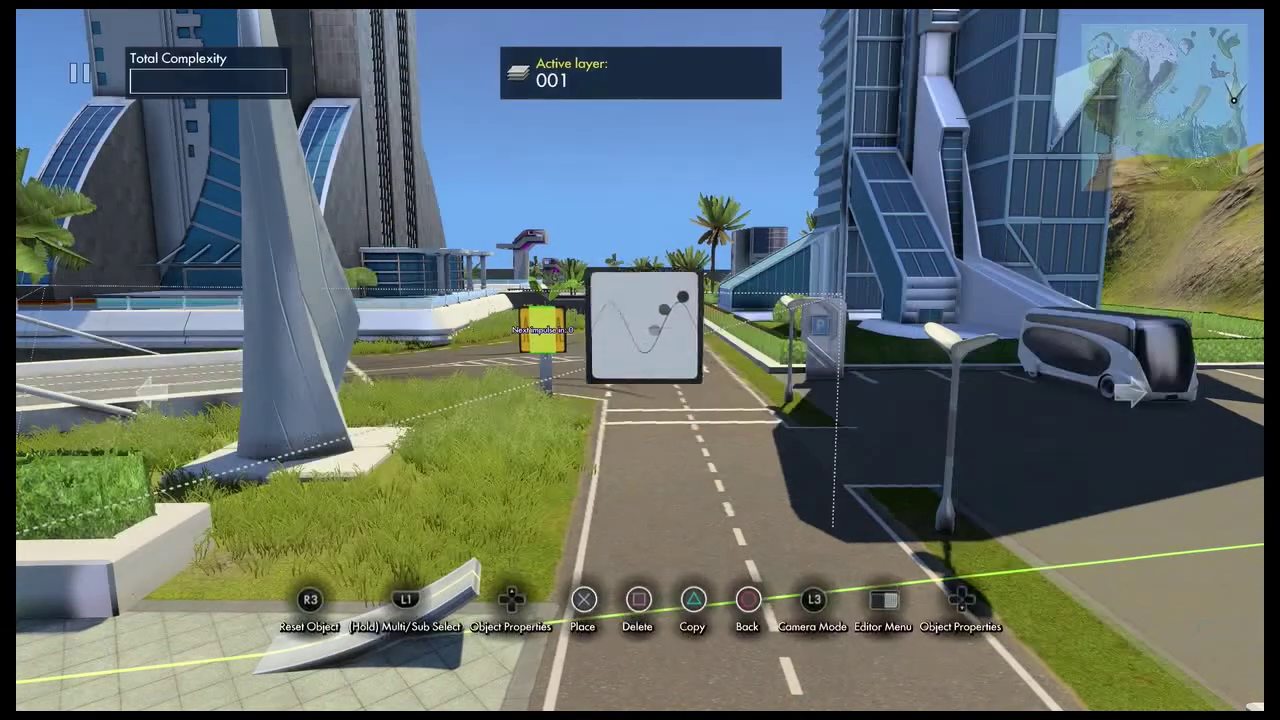
pyautogui.press('Return')
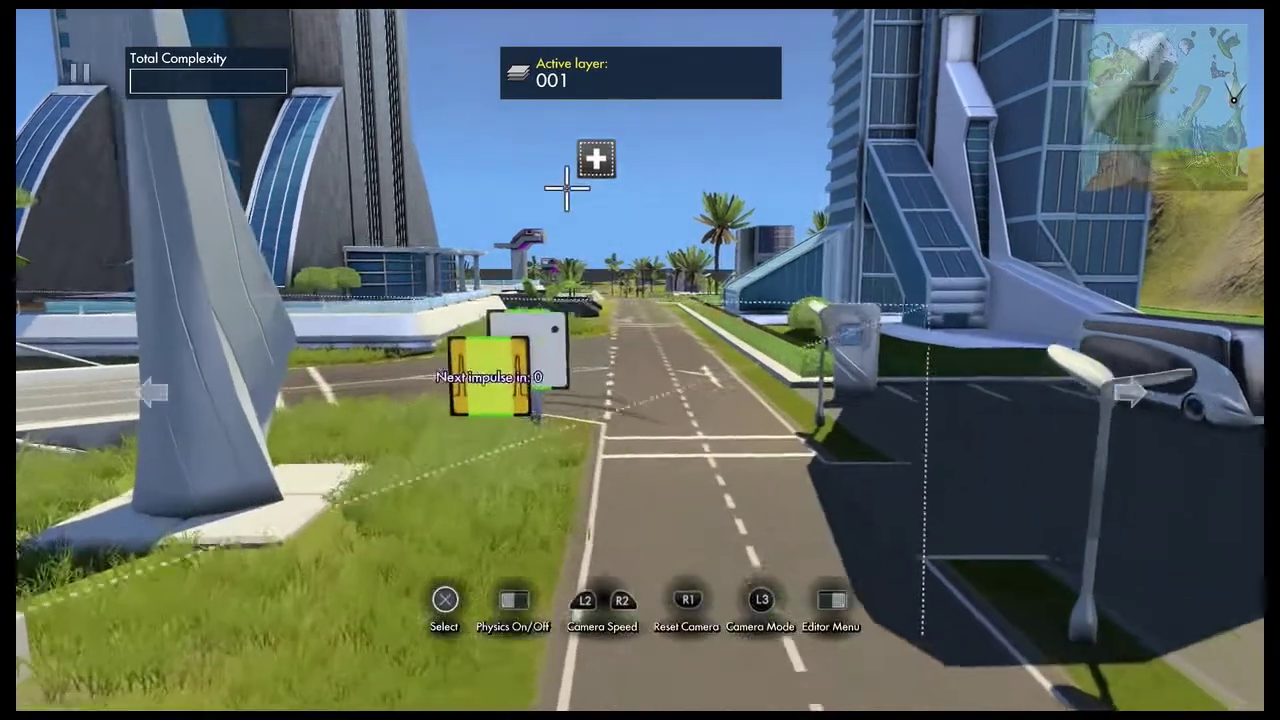
pyautogui.press('Return')
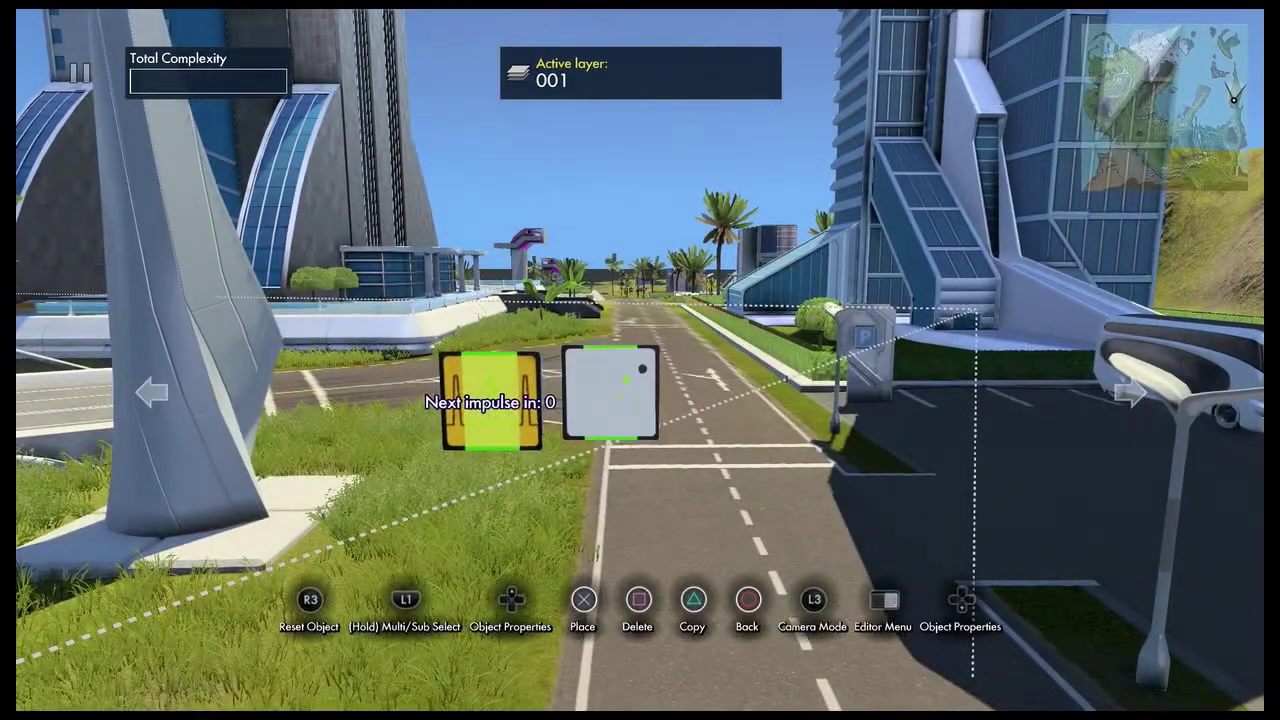
pyautogui.press('Return')
# - Add a Curve data source and position it above the object position event
pyautogui.press('n')
pyautogui.press('Right')
pyautogui.press('Right')
pyautogui.press('Right')
pyautogui.press('Up')
pyautogui.press('Up')
pyautogui.press('Up')
pyautogui.press('Up')
pyautogui.press('Up')
pyautogui.press('Up')
pyautogui.press('Up')
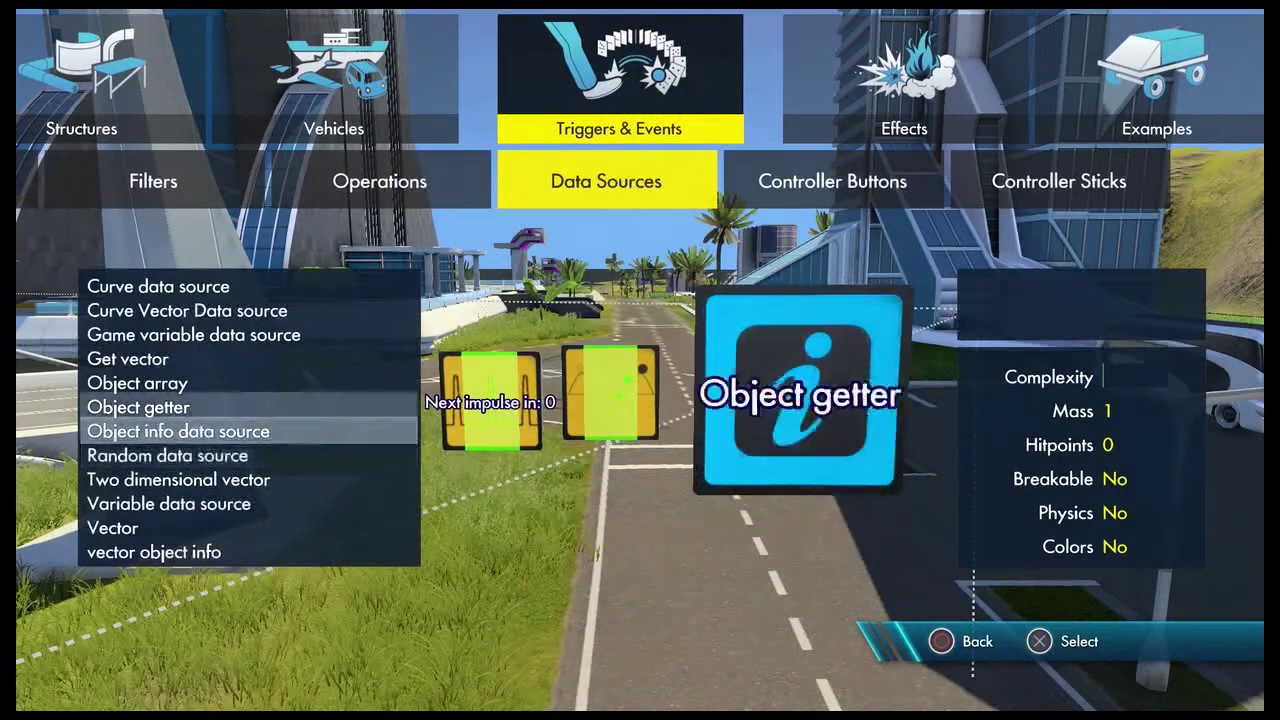
pyautogui.press('Return')
pyautogui.press('Up')
pyautogui.press('Left')
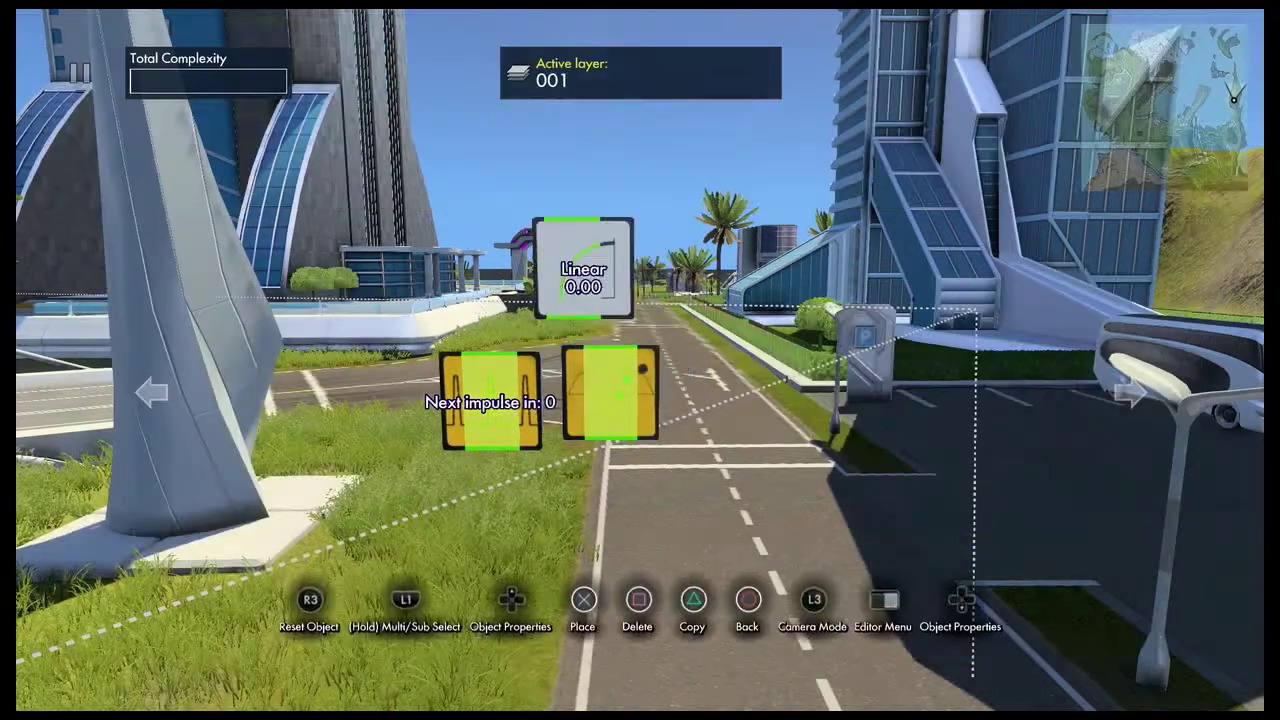
# - Set the curve data source's End value to 280 and its Duration to 255 ticks
pyautogui.press('Up')
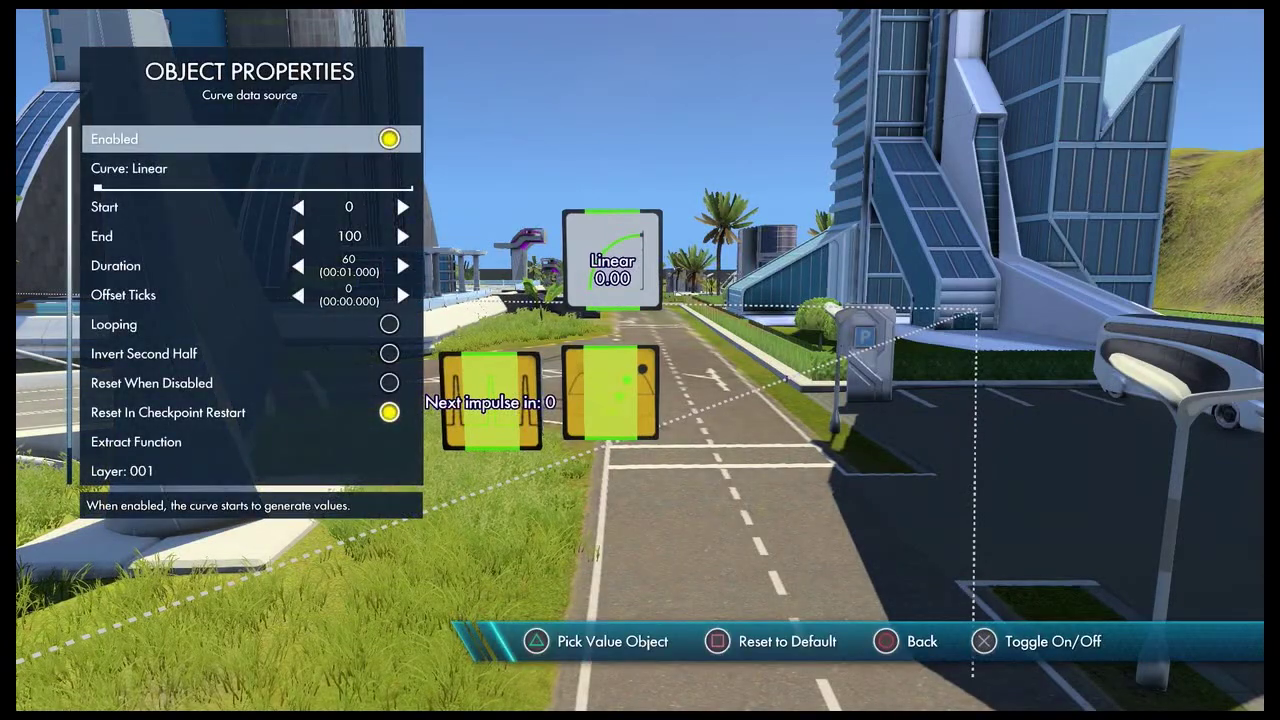
pyautogui.press('Down')
pyautogui.press('Down')
pyautogui.press('Down')
pyautogui.press('Right')
pyautogui.press('Right')
pyautogui.press('Right')
pyautogui.press('Right')
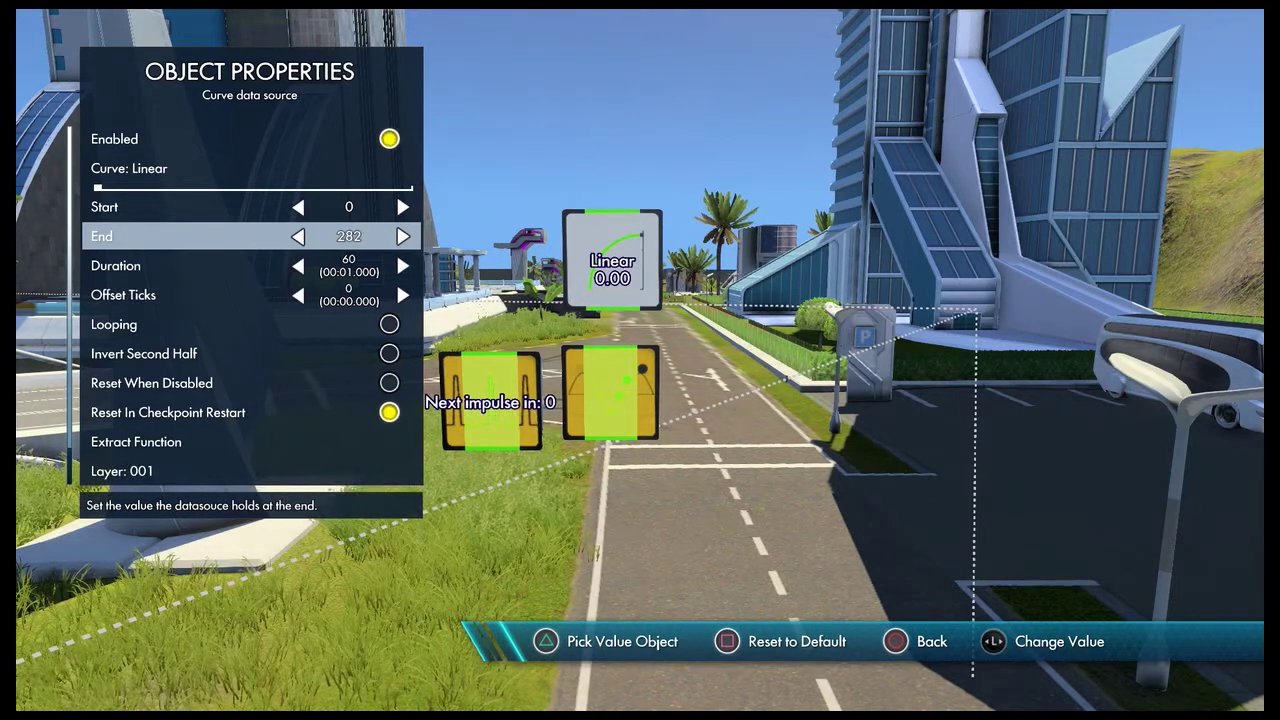
pyautogui.press('Left')
pyautogui.press('Down')
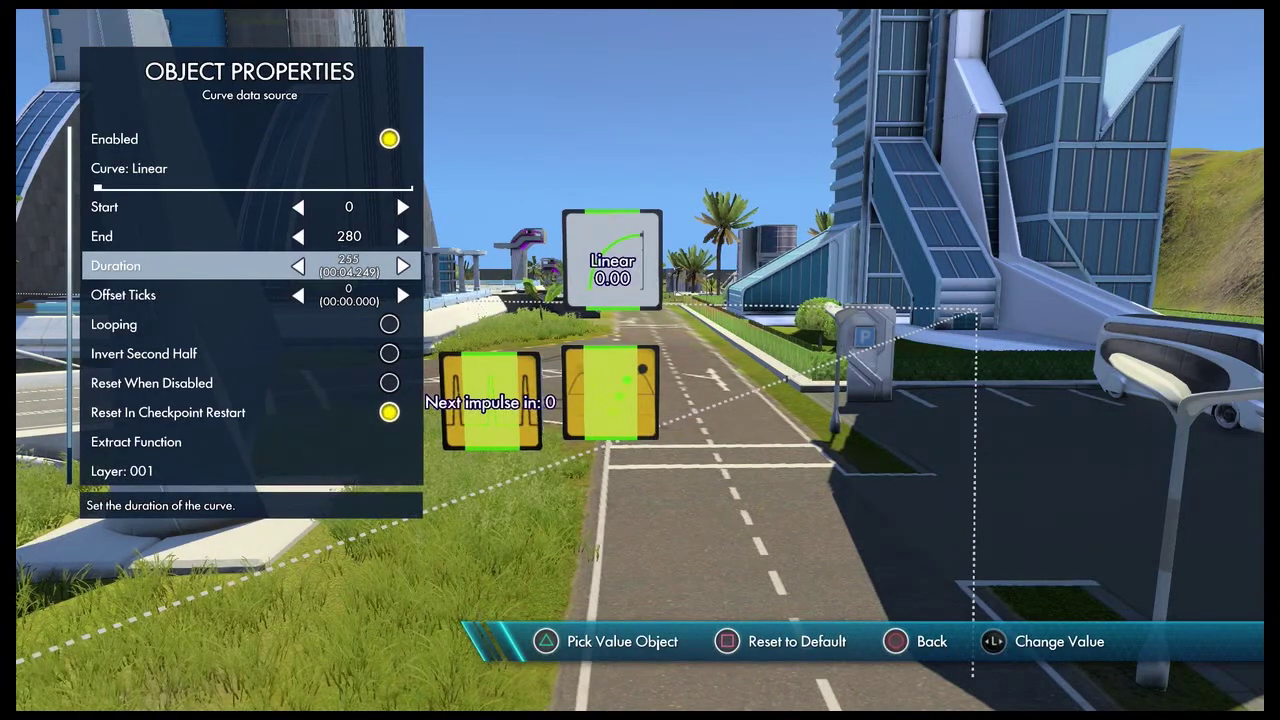
pyautogui.press('Escape')
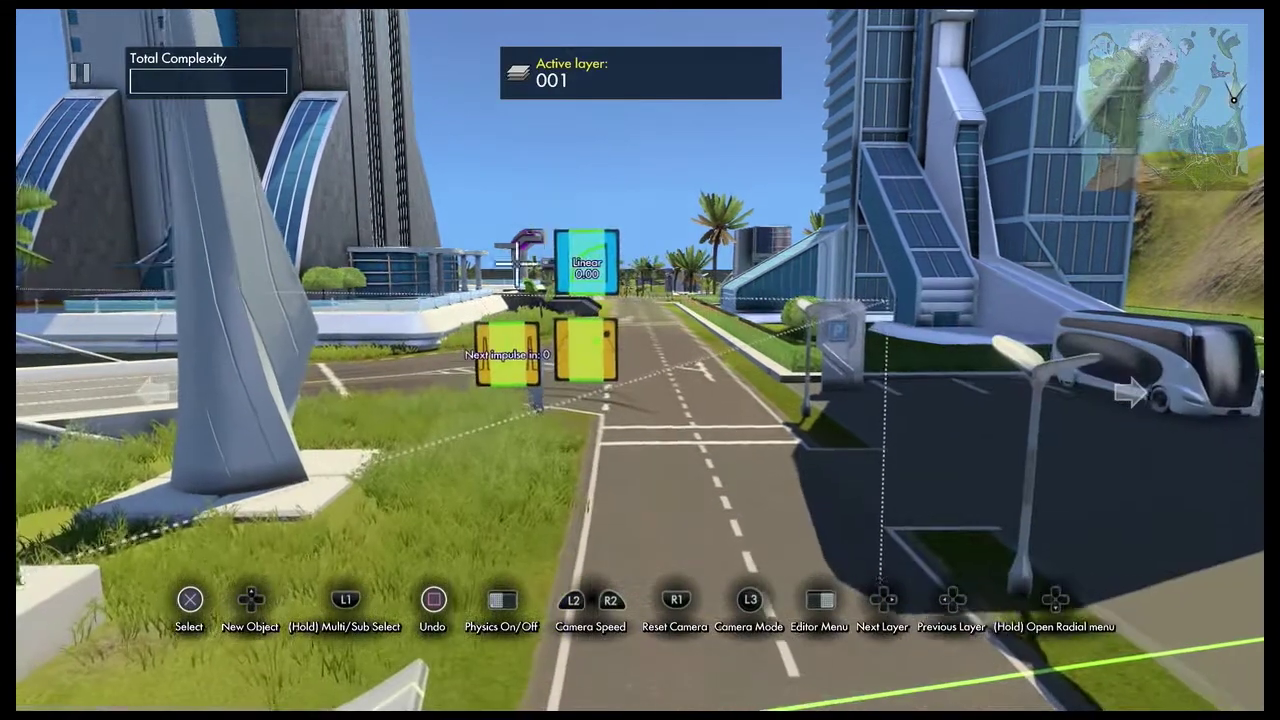
# - Link the interval trigger to the object position event as its selected event
pyautogui.press('Return')
pyautogui.press('Right')
pyautogui.press('Down')
pyautogui.press('Down')
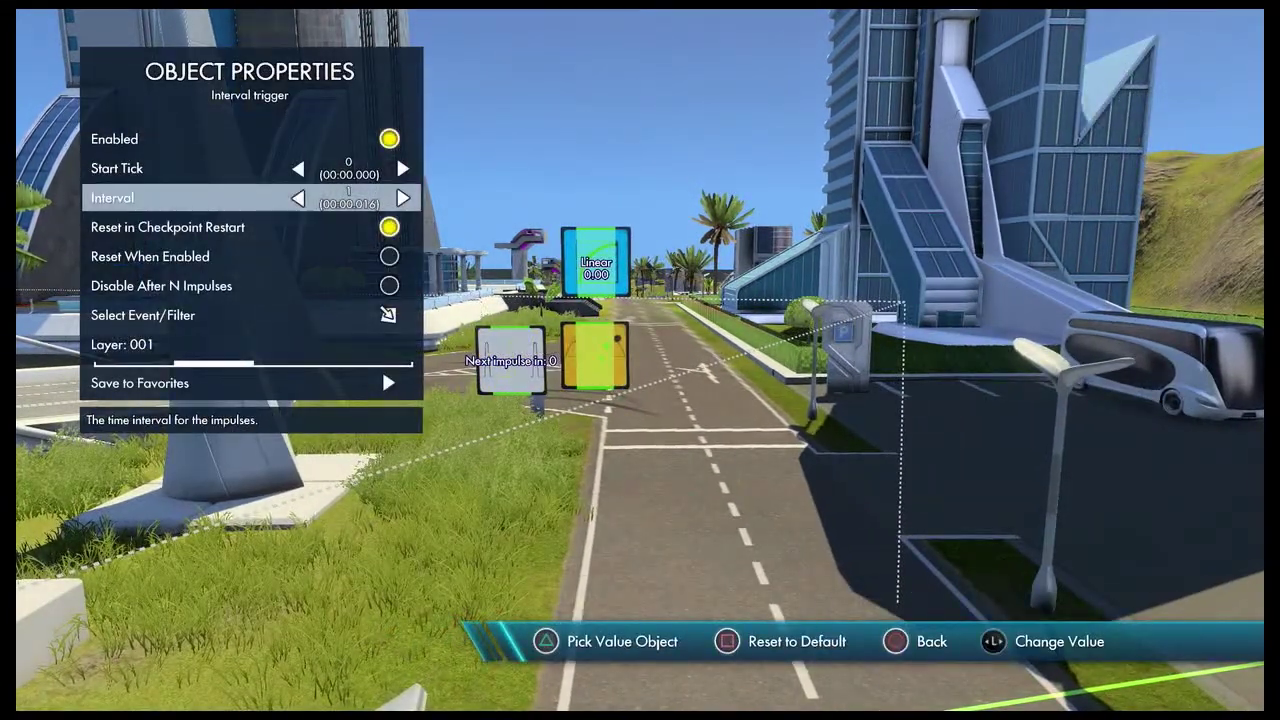
pyautogui.press('Down')
pyautogui.press('Down')
pyautogui.press('Down')
pyautogui.press('Down')
pyautogui.press('Return')
pyautogui.press('Return')
pyautogui.press('Escape')
pyautogui.press('Escape')
# - Assign the linear curve data source as the value of the object position event's Position X
pyautogui.press('Return')
pyautogui.press('Up')
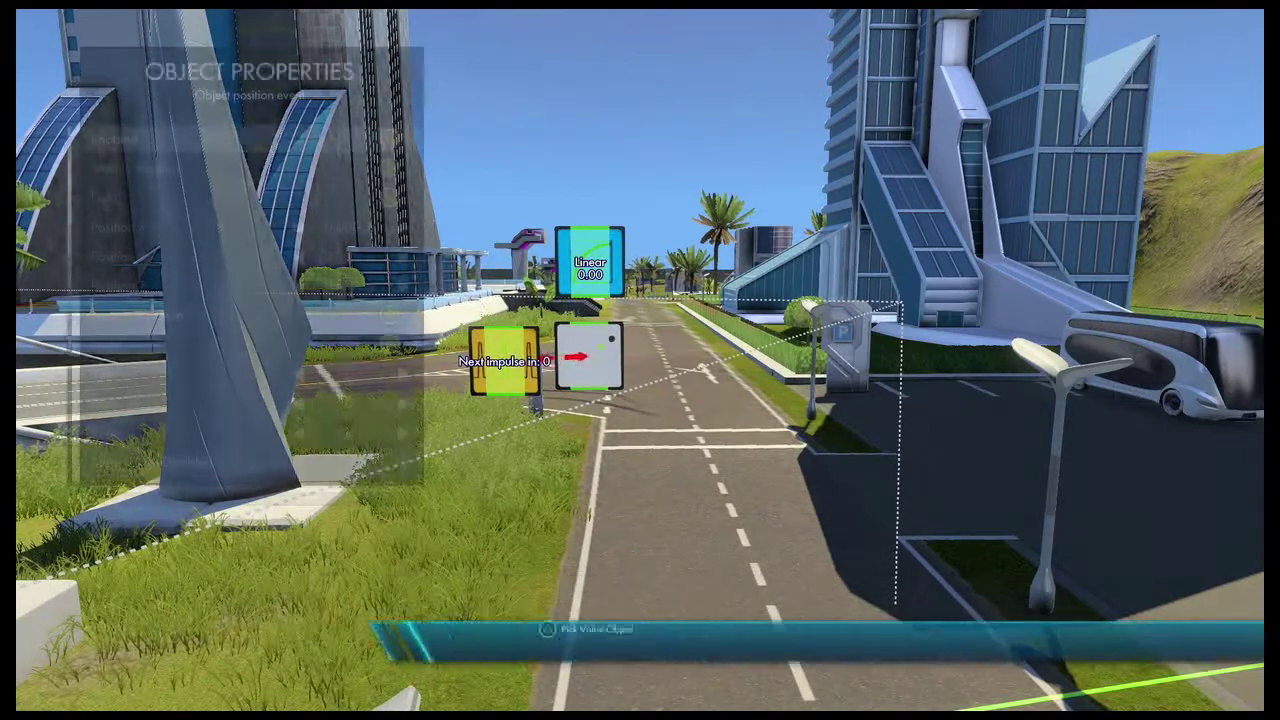
pyautogui.press('Down')
pyautogui.press('Down')
pyautogui.press('Down')
pyautogui.press('y')
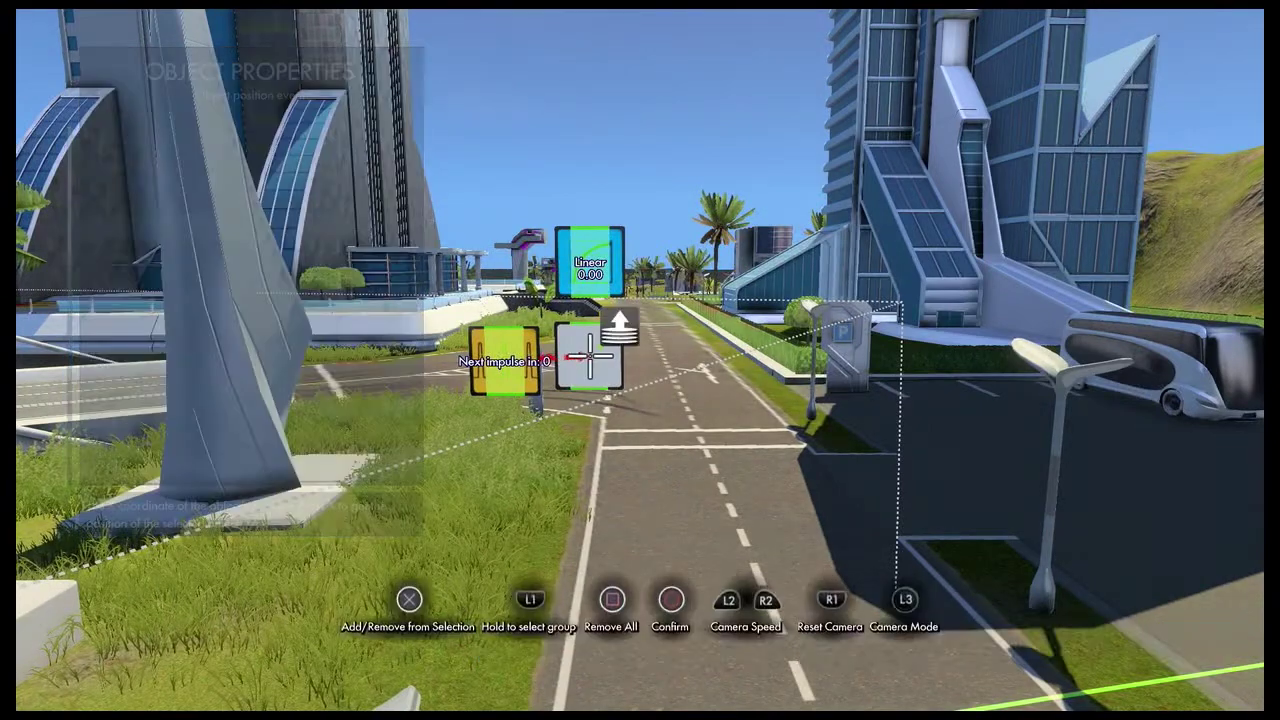
pyautogui.press('Return')
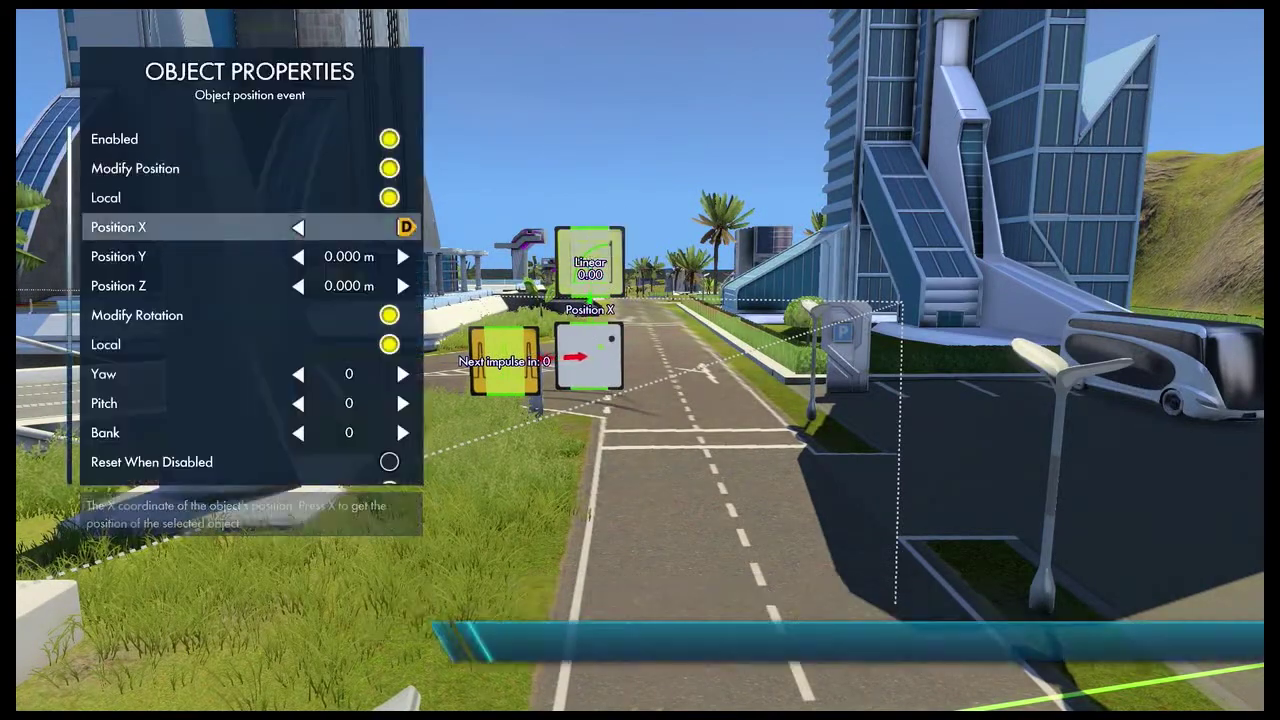
# - Select the car on the road as the object position event's target
pyautogui.press('Down')
pyautogui.press('Down')
pyautogui.press('Down')
pyautogui.press('Down')
pyautogui.press('Down')
pyautogui.press('Down')
pyautogui.press('Down')
pyautogui.press('Down')
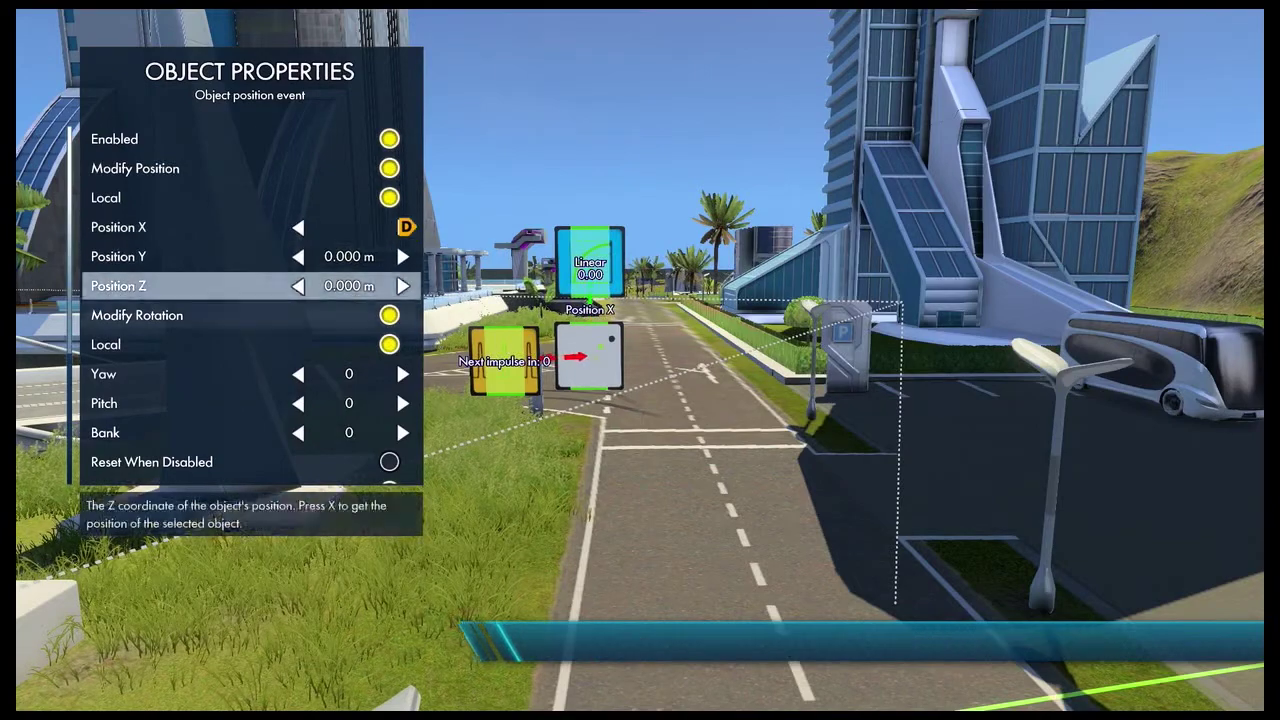
pyautogui.press('Down')
pyautogui.press('Down')
pyautogui.press('Down')
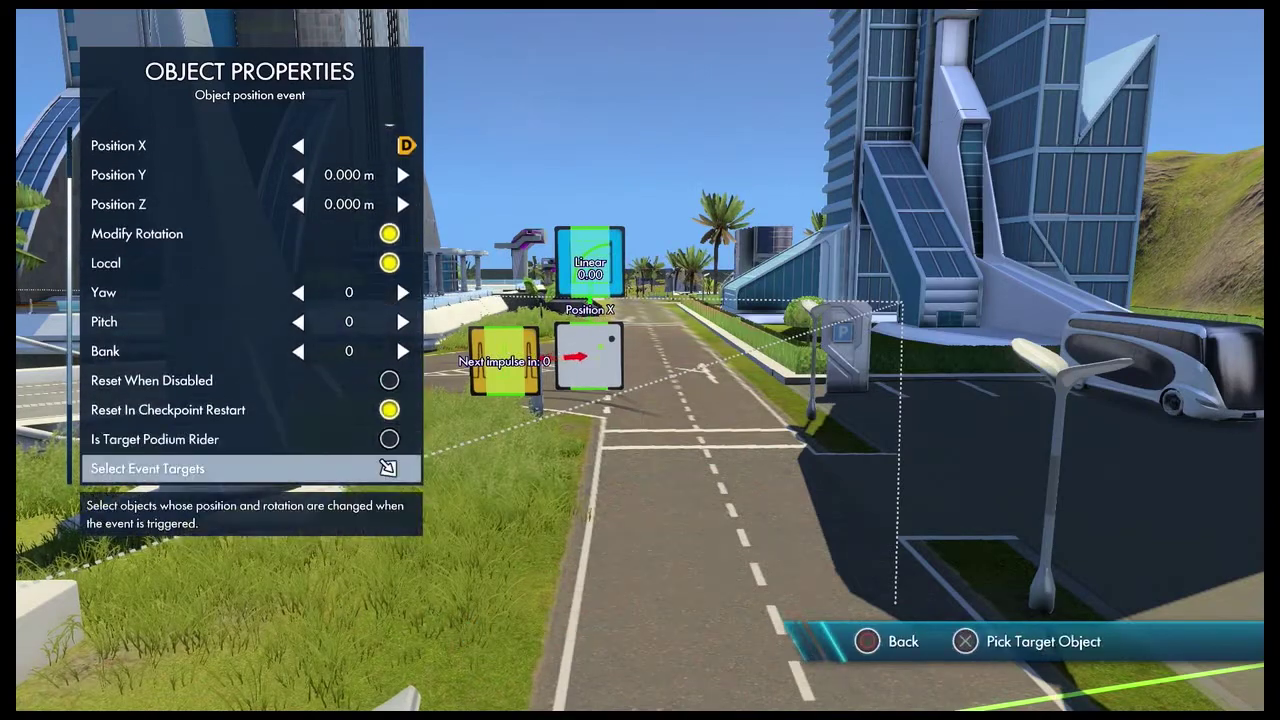
pyautogui.press('Return')
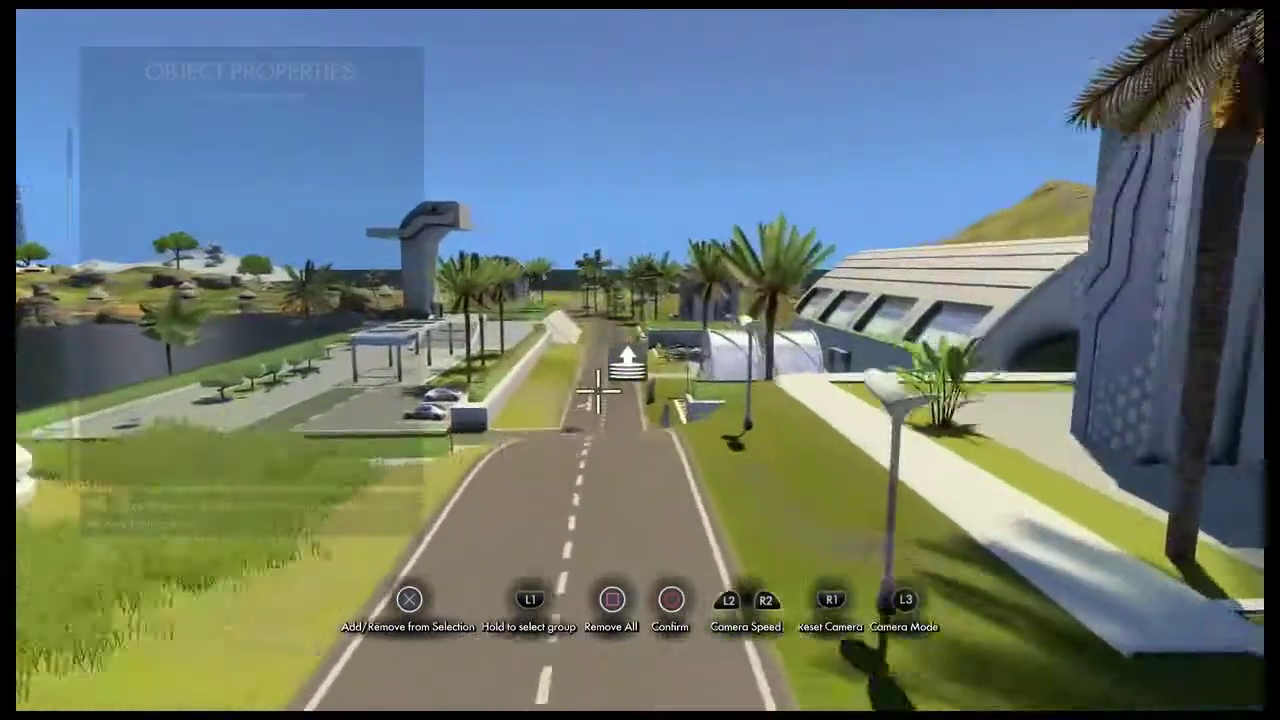
pyautogui.press('Return')
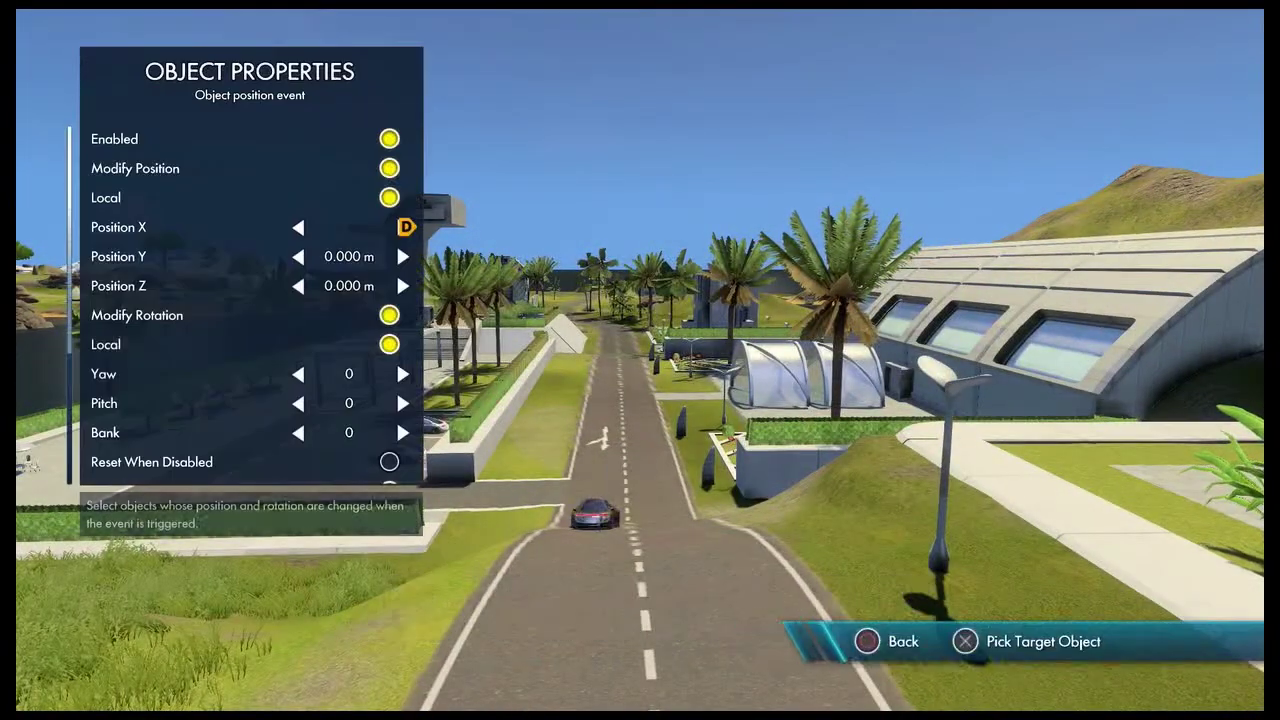
pyautogui.press('Escape')
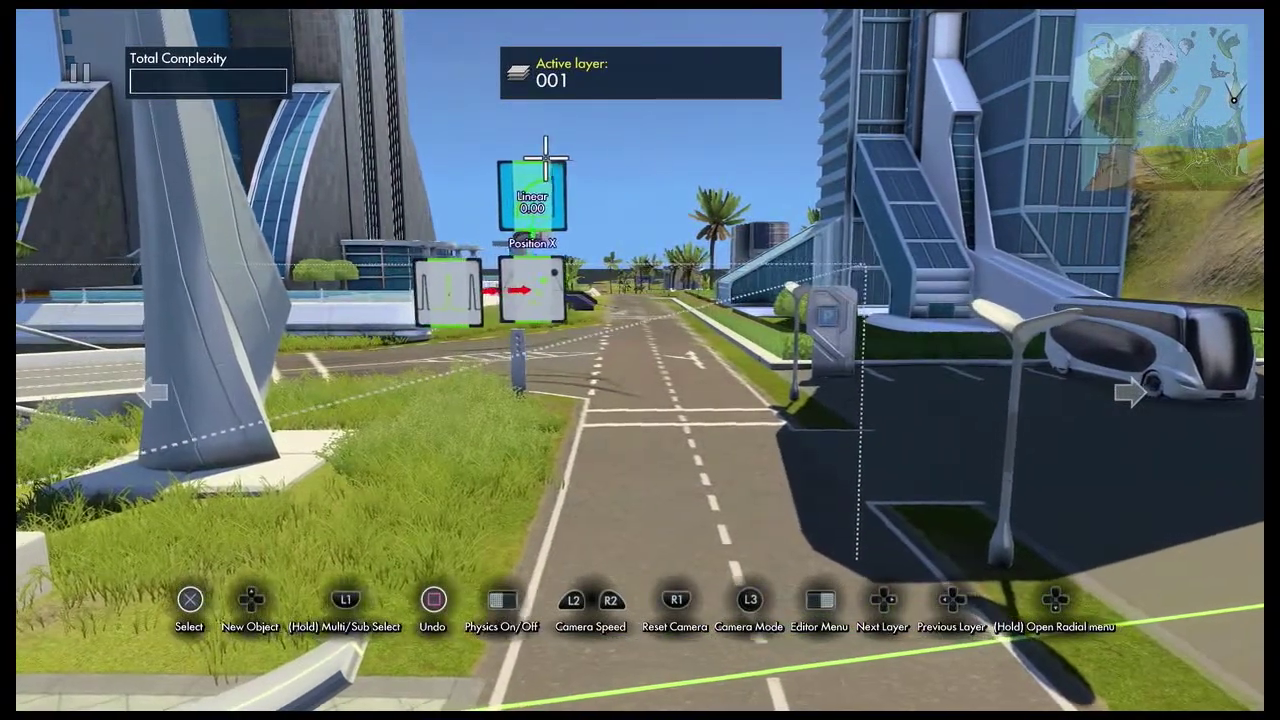
# - Copy the linear curve data source beside the original and set the copy's End to 20 and Duration to 31 ticks
pyautogui.click(507, 217)
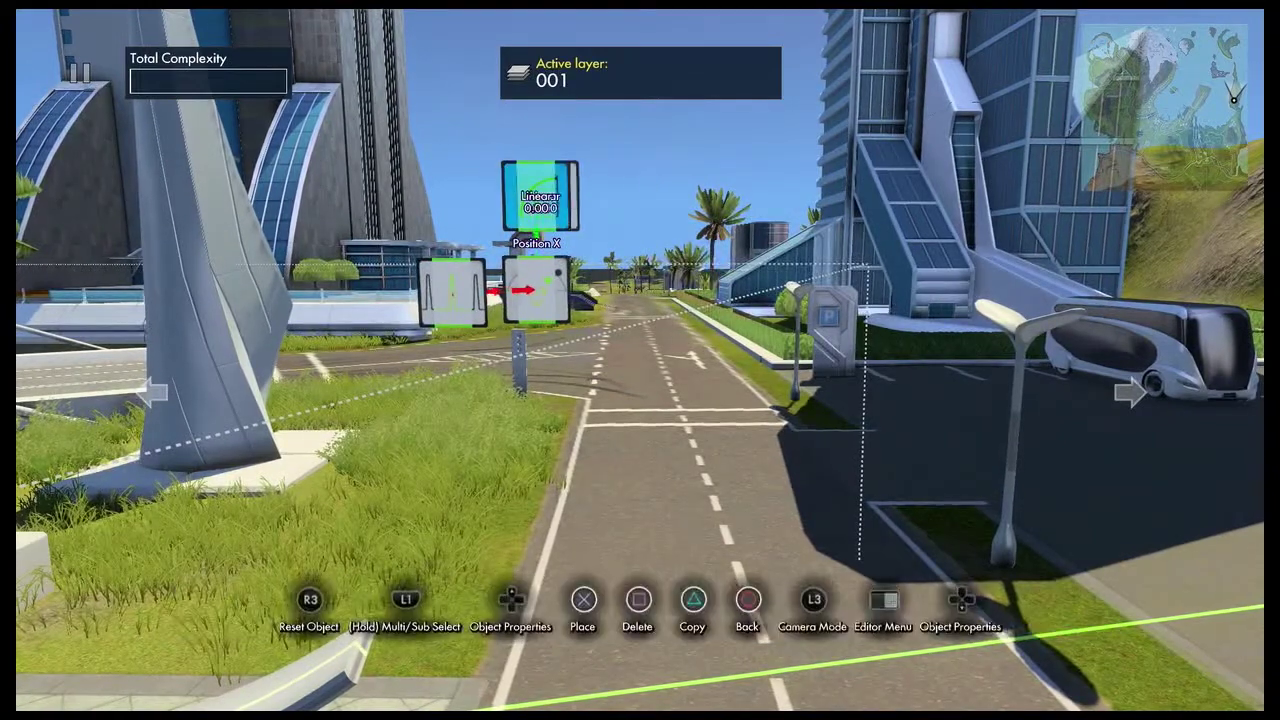
pyautogui.press('Up')
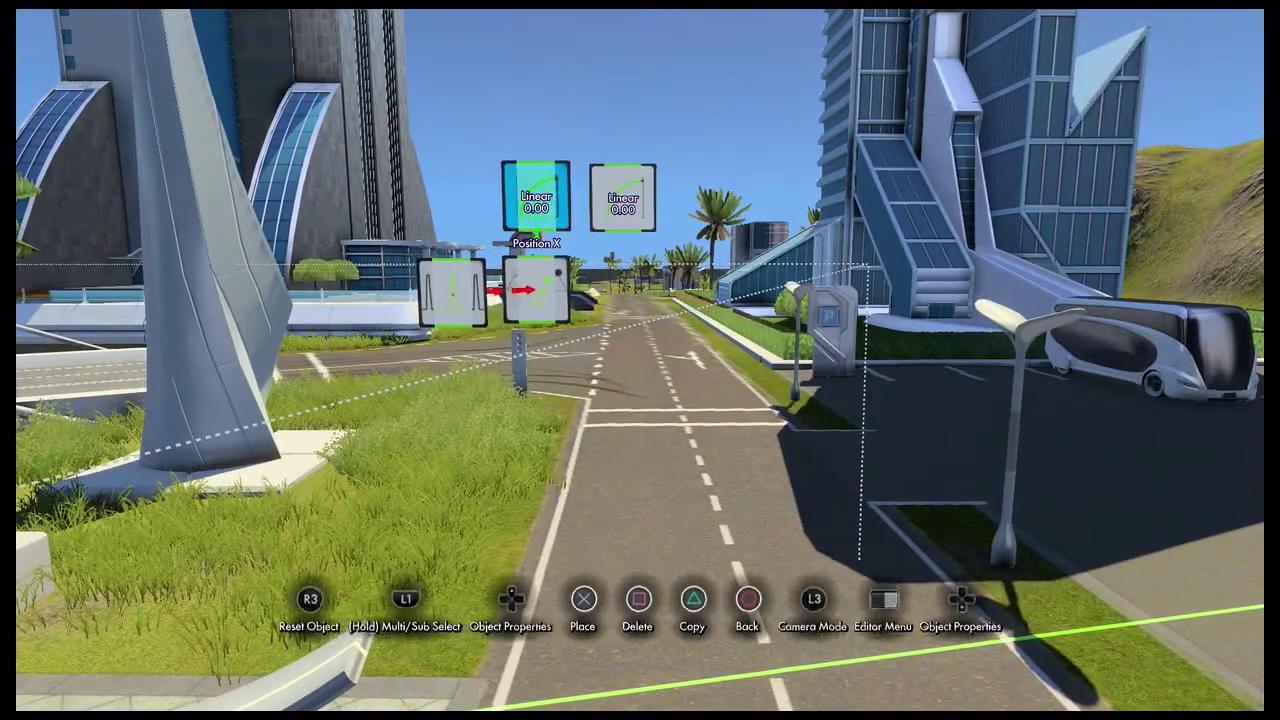
pyautogui.press('Down')
pyautogui.press('Down')
pyautogui.press('Down')
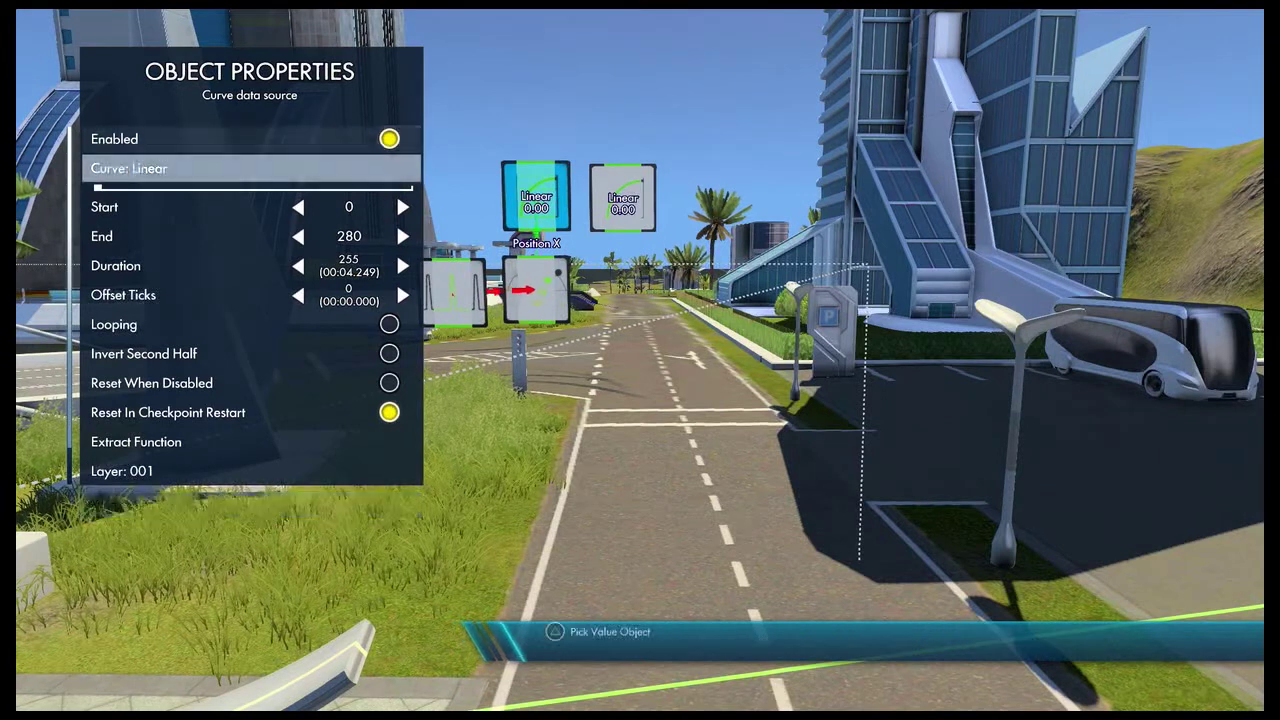
pyautogui.press('Left')
pyautogui.press('Left')
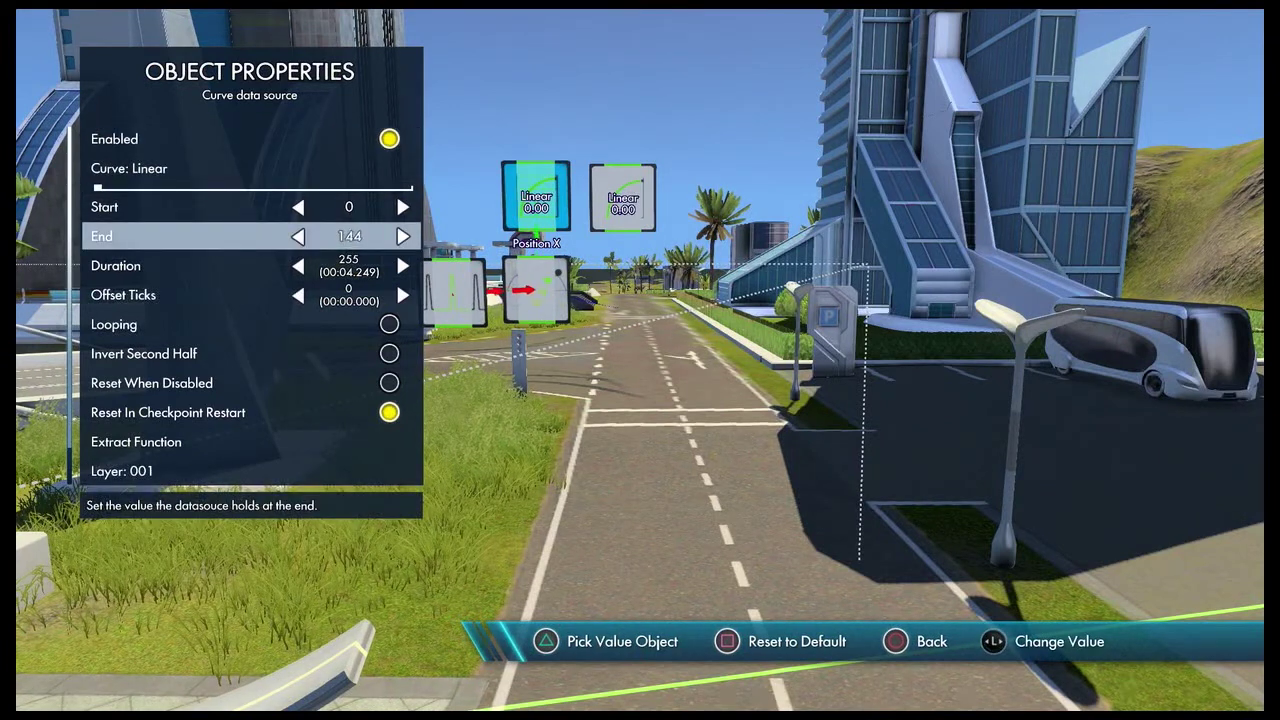
pyautogui.press('Left')
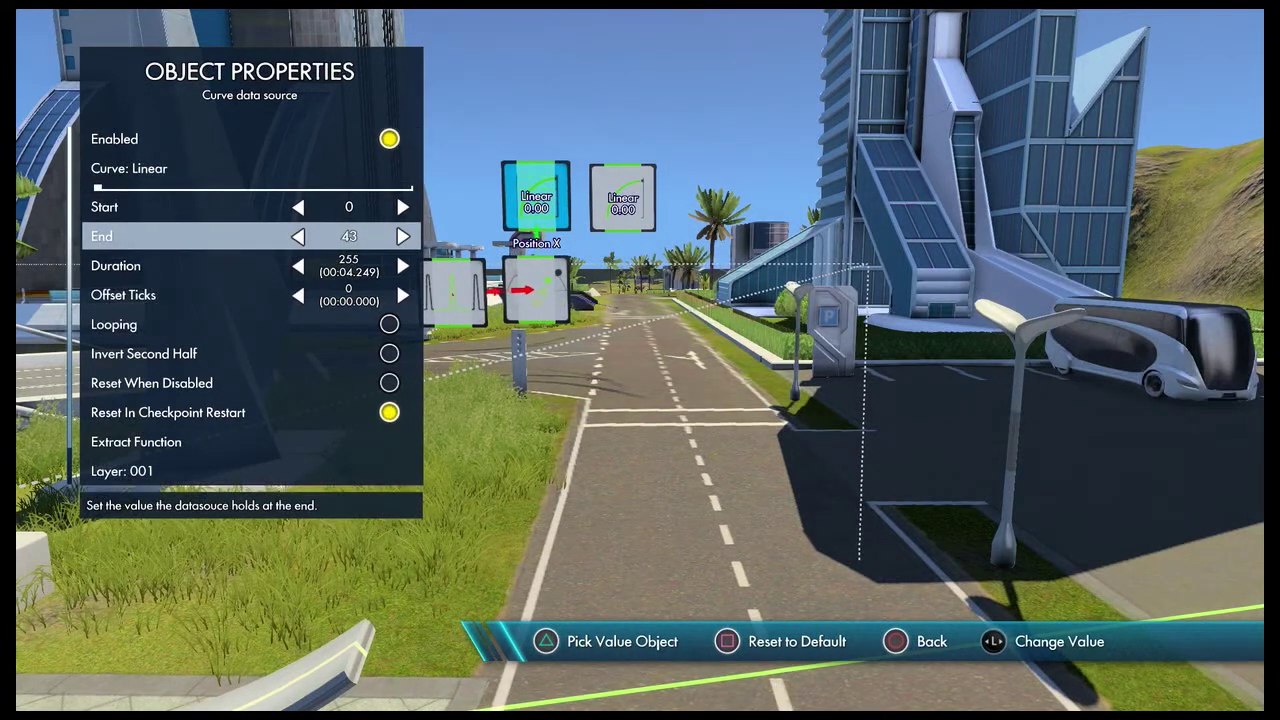
pyautogui.press('Right')
pyautogui.press('Down')
pyautogui.press('Left')
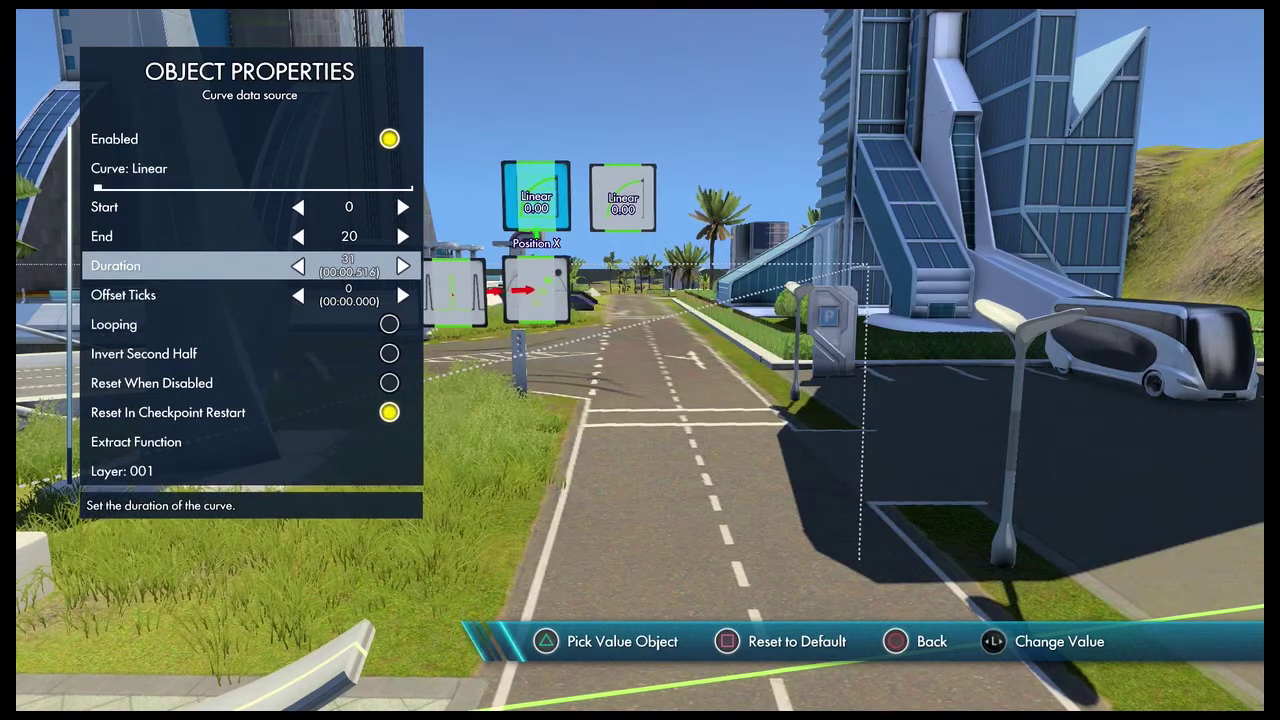
pyautogui.press('Escape')
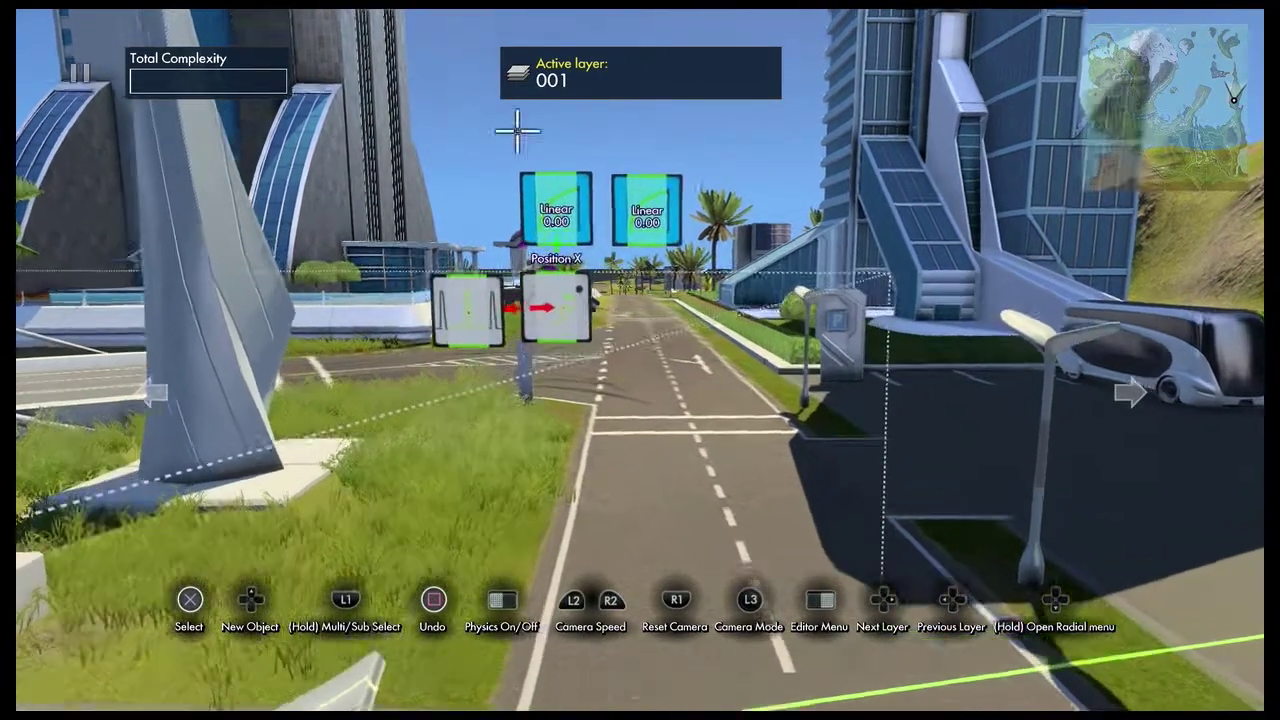
# - Assign the copied linear curve data source as the value of the object position event's Bank
pyautogui.press('Return')
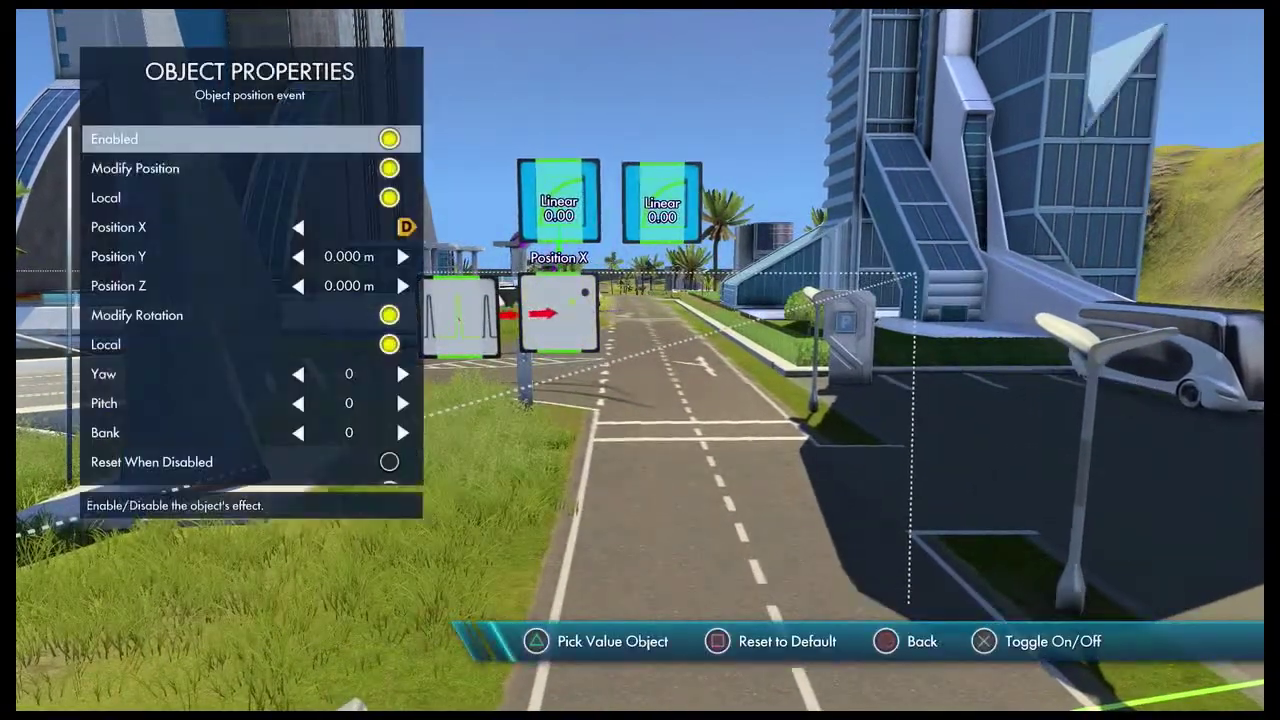
pyautogui.press('Down')
pyautogui.press('Down')
pyautogui.press('Down')
pyautogui.press('Down')
pyautogui.press('Down')
pyautogui.press('Down')
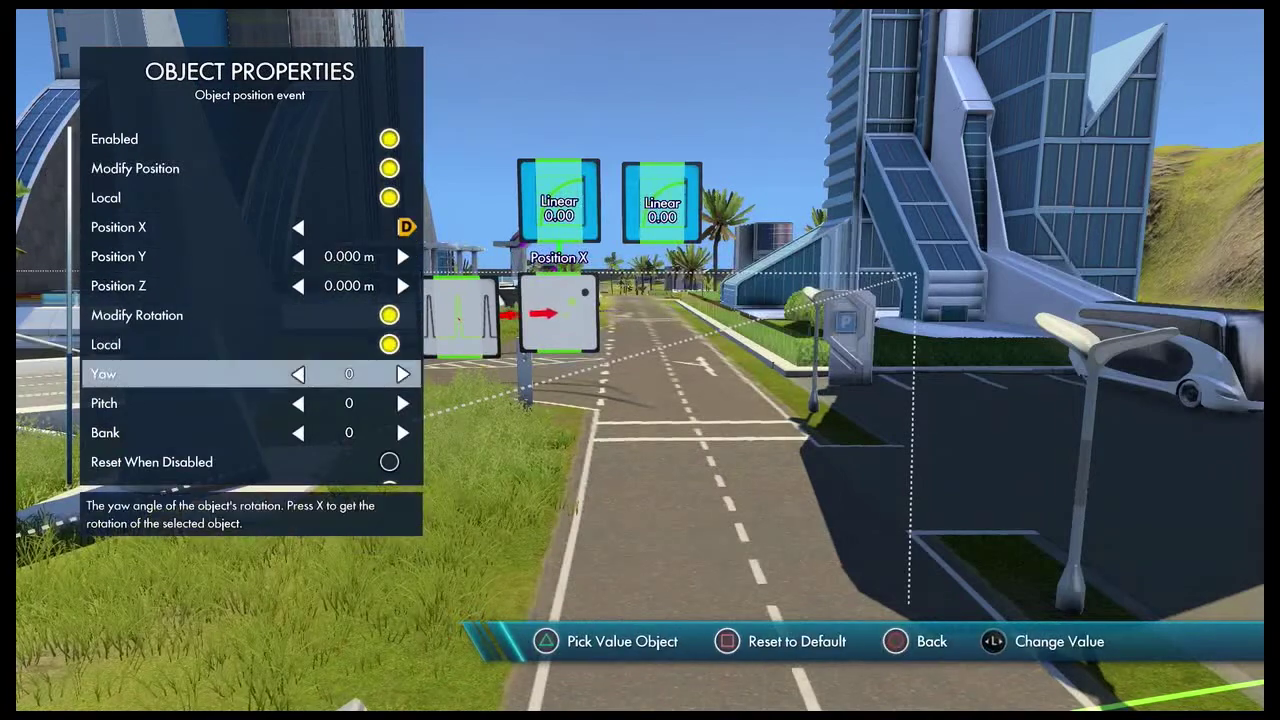
pyautogui.press('Down')
pyautogui.press('Down')
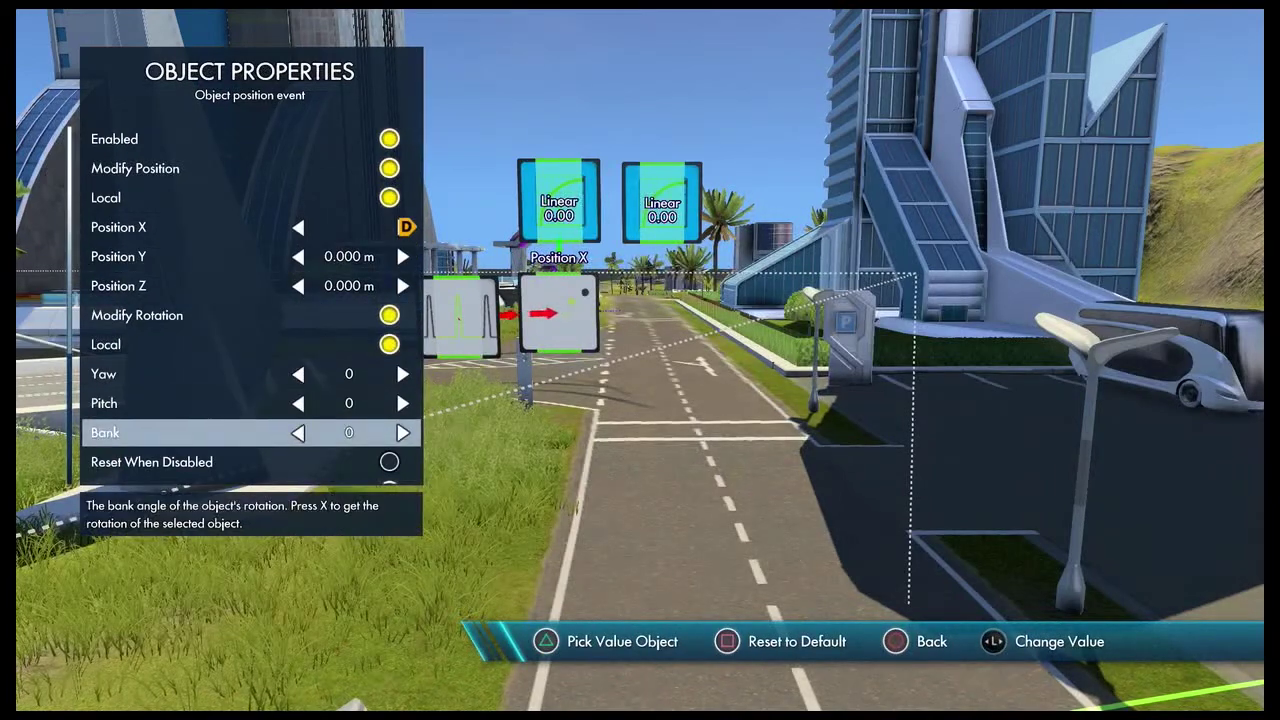
pyautogui.press('y')
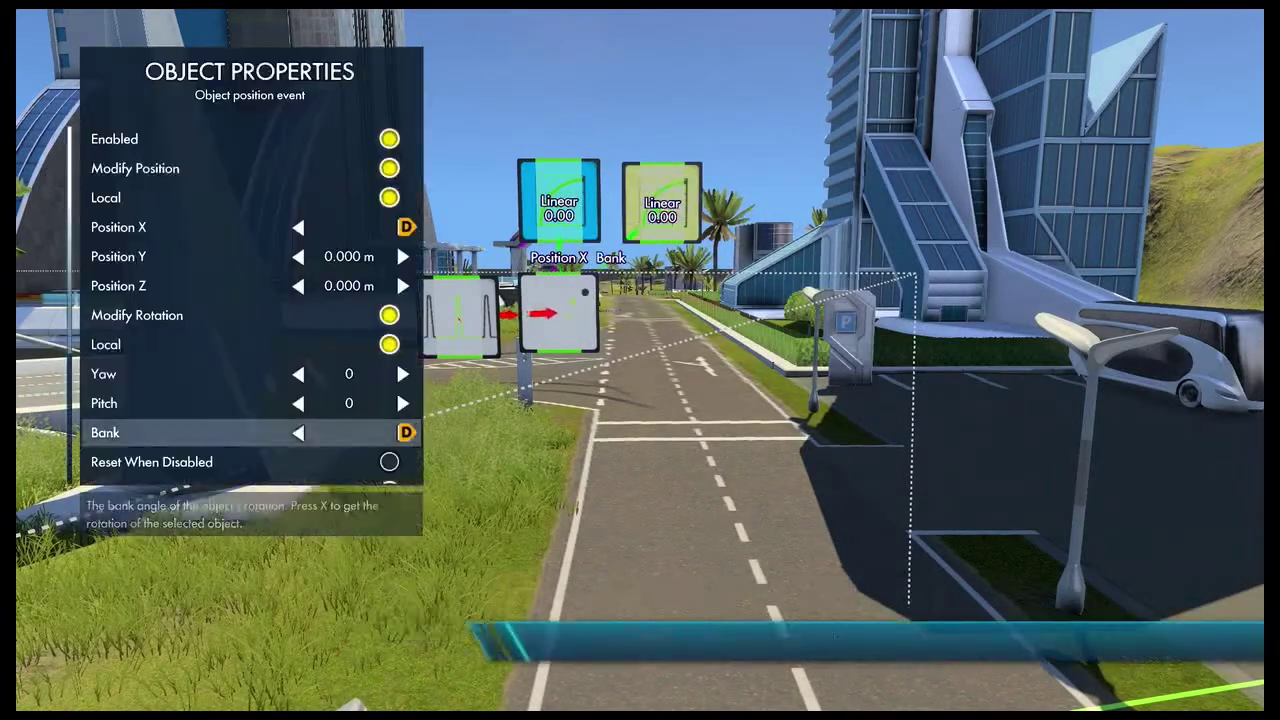
pyautogui.press('Escape')
pyautogui.press('Escape')
# - Review the properties of the curve data source linked to Bank
pyautogui.press('space')
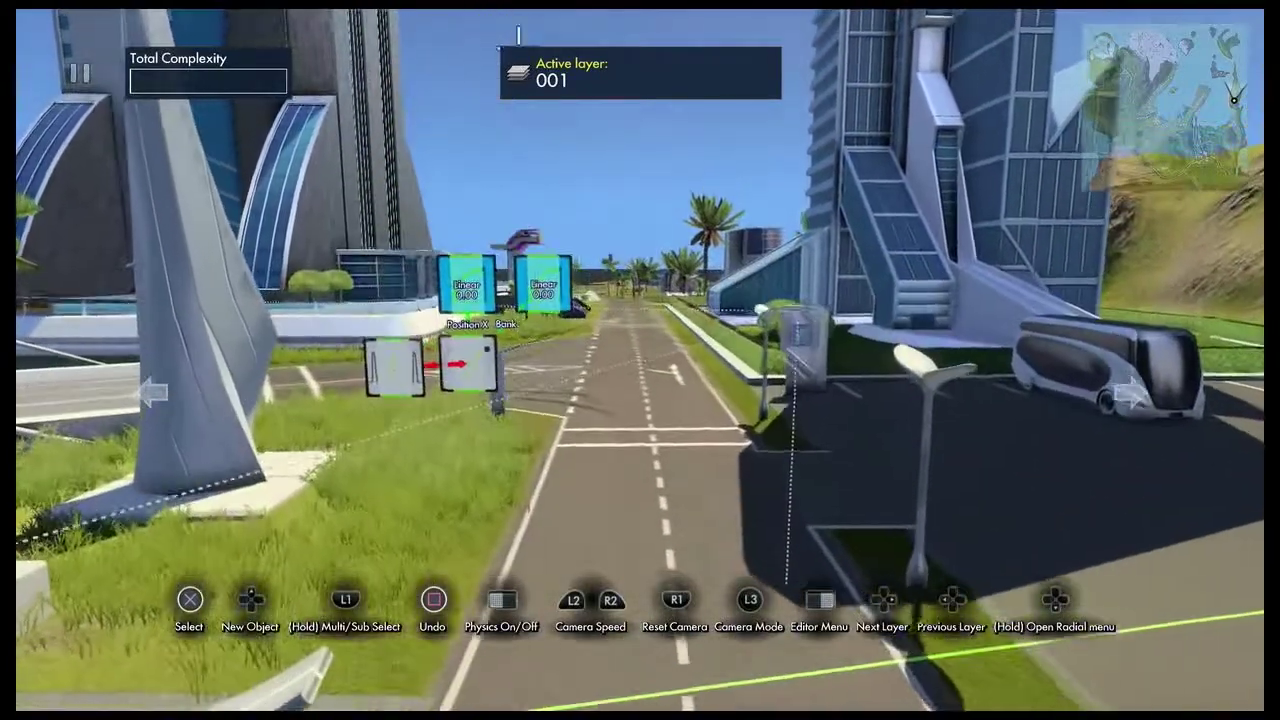
pyautogui.click(557, 270)
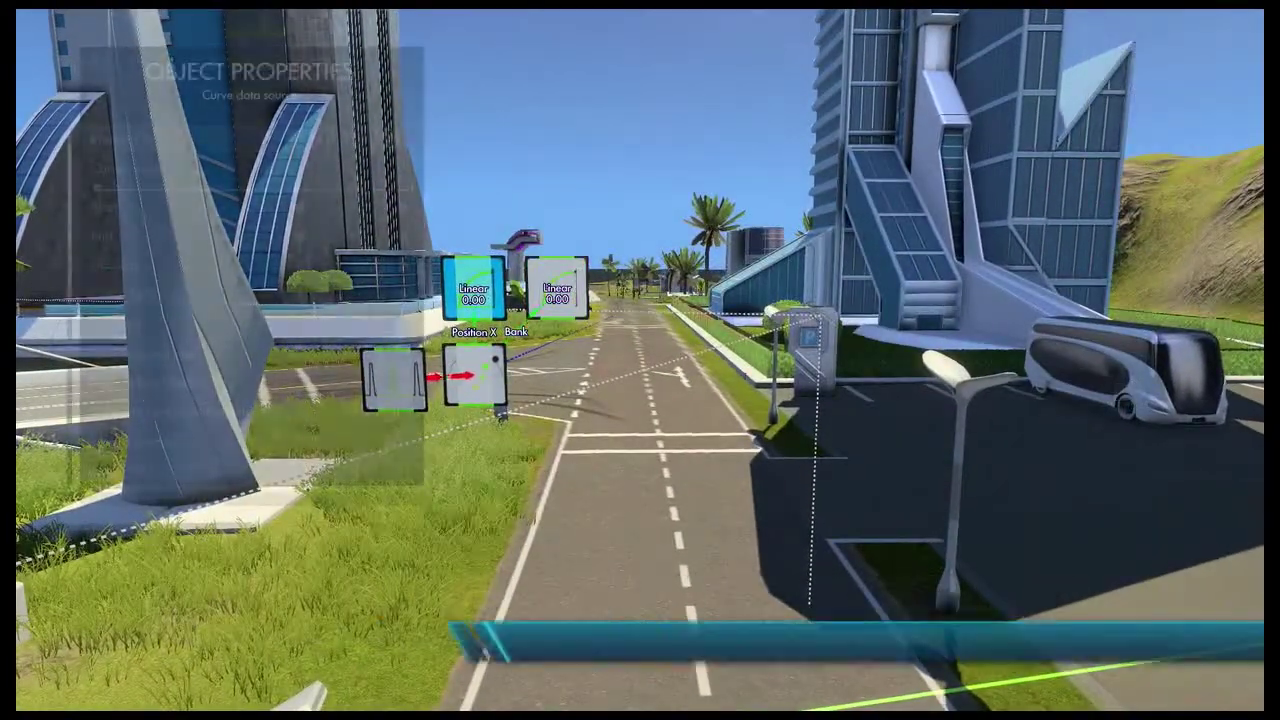
pyautogui.press('Down')
pyautogui.press('Down')
pyautogui.press('Escape')
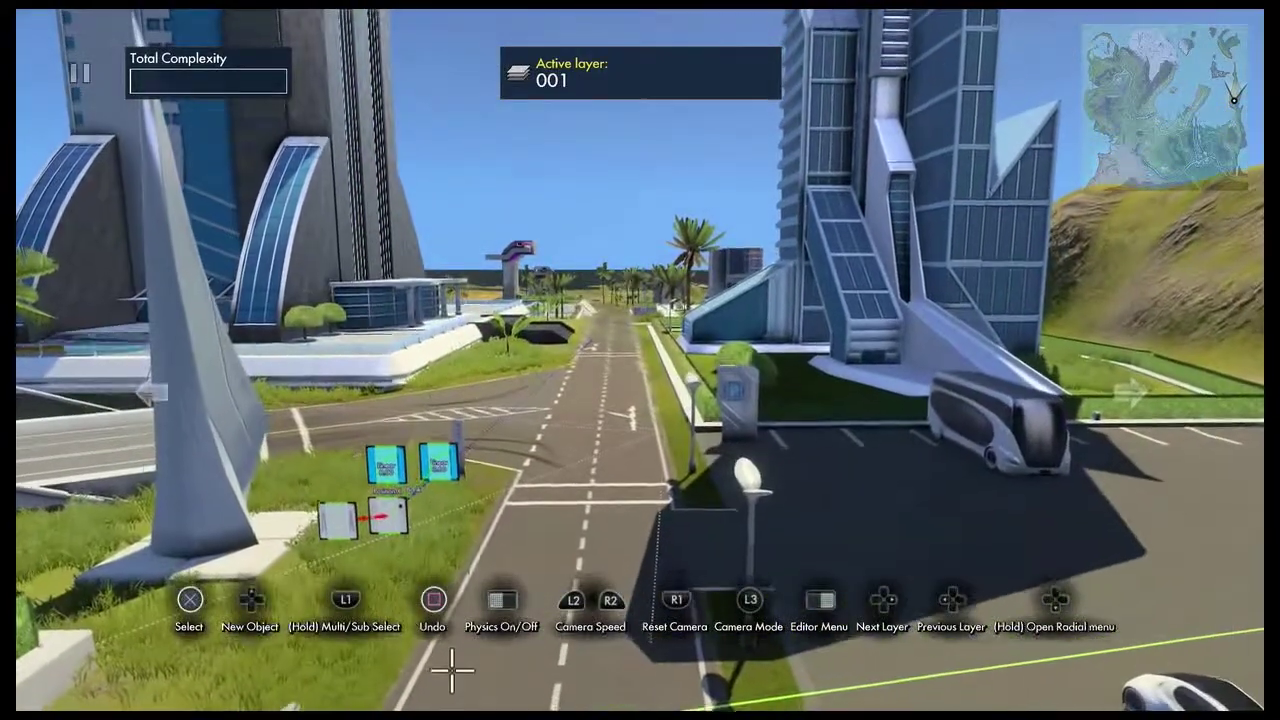
# - Add a variable data source and place it above the curve data source linked to Bank
pyautogui.press('Up')
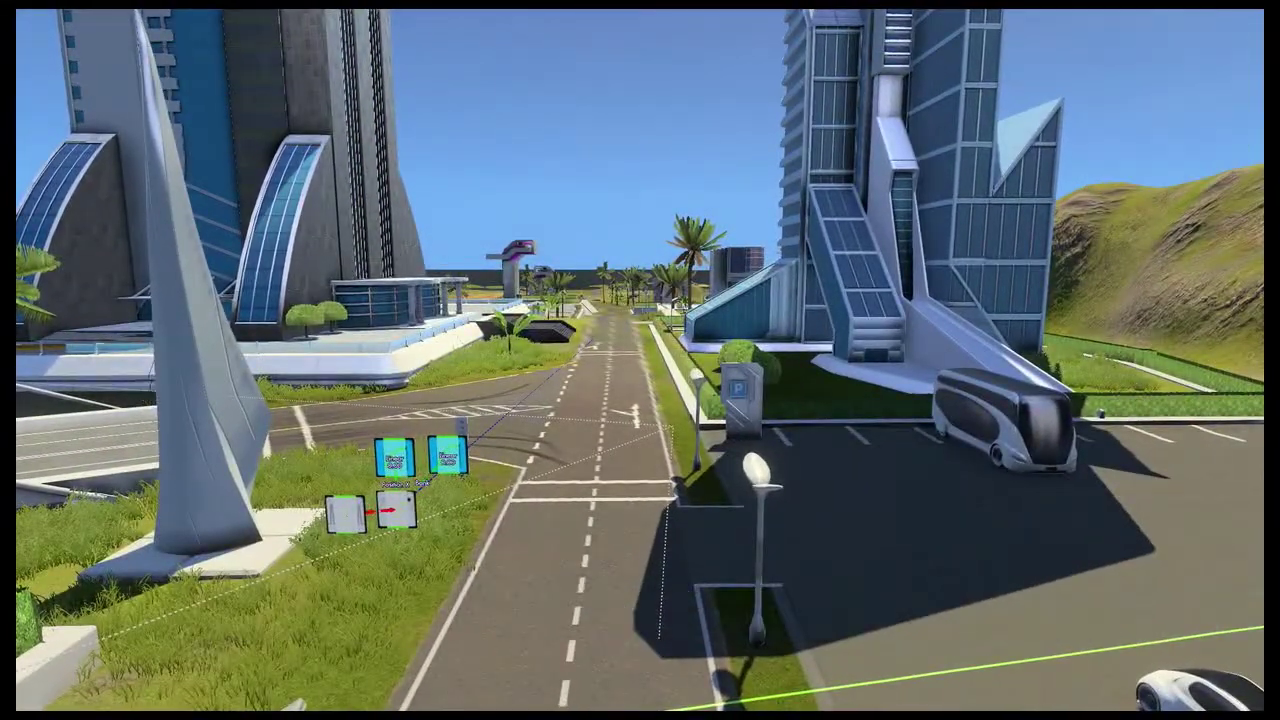
pyautogui.press('Down')
pyautogui.press('Down')
pyautogui.press('Down')
pyautogui.press('Down')
pyautogui.press('Down')
pyautogui.press('Down')
pyautogui.press('Down')
pyautogui.press('Down')
pyautogui.press('Down')
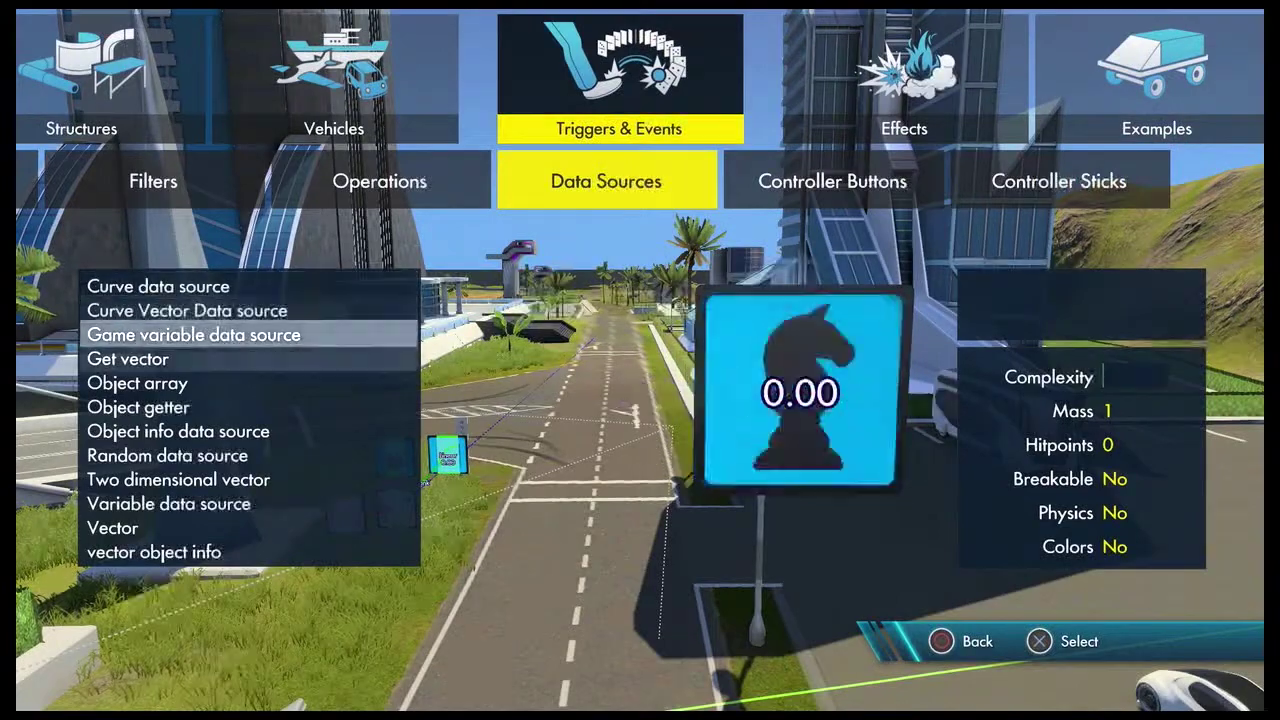
pyautogui.press('Return')
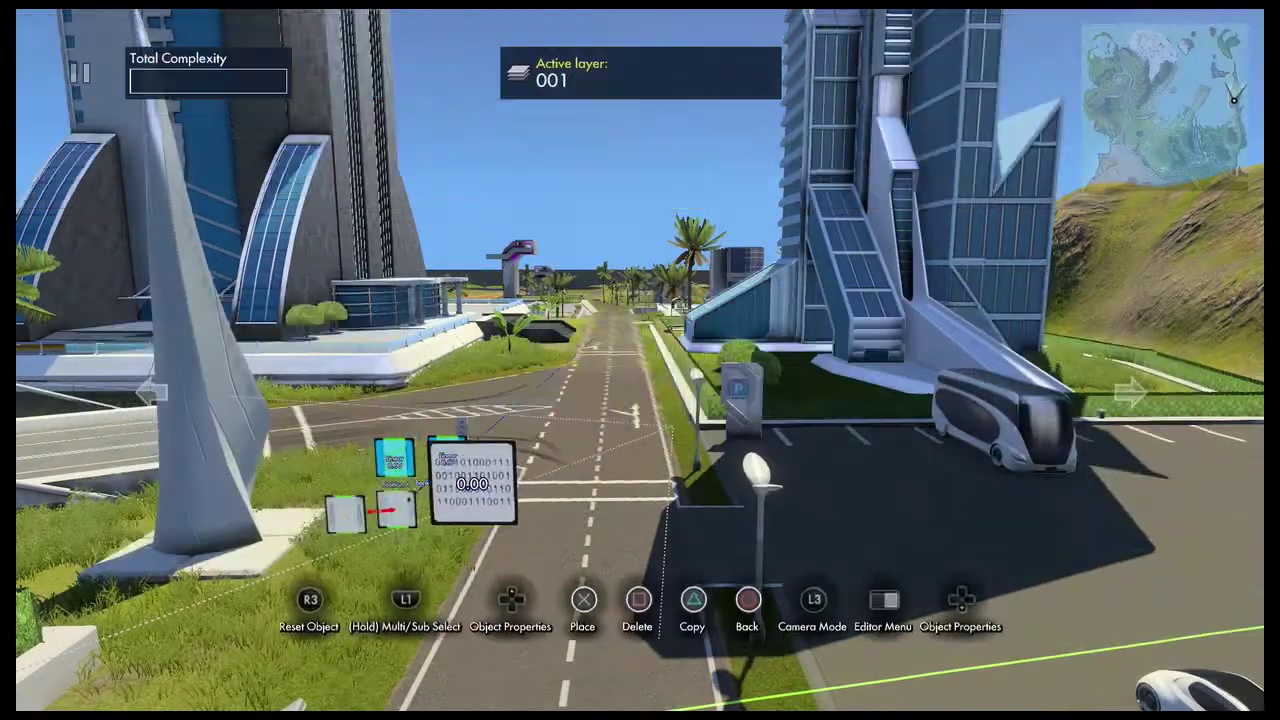
pyautogui.press('Return')
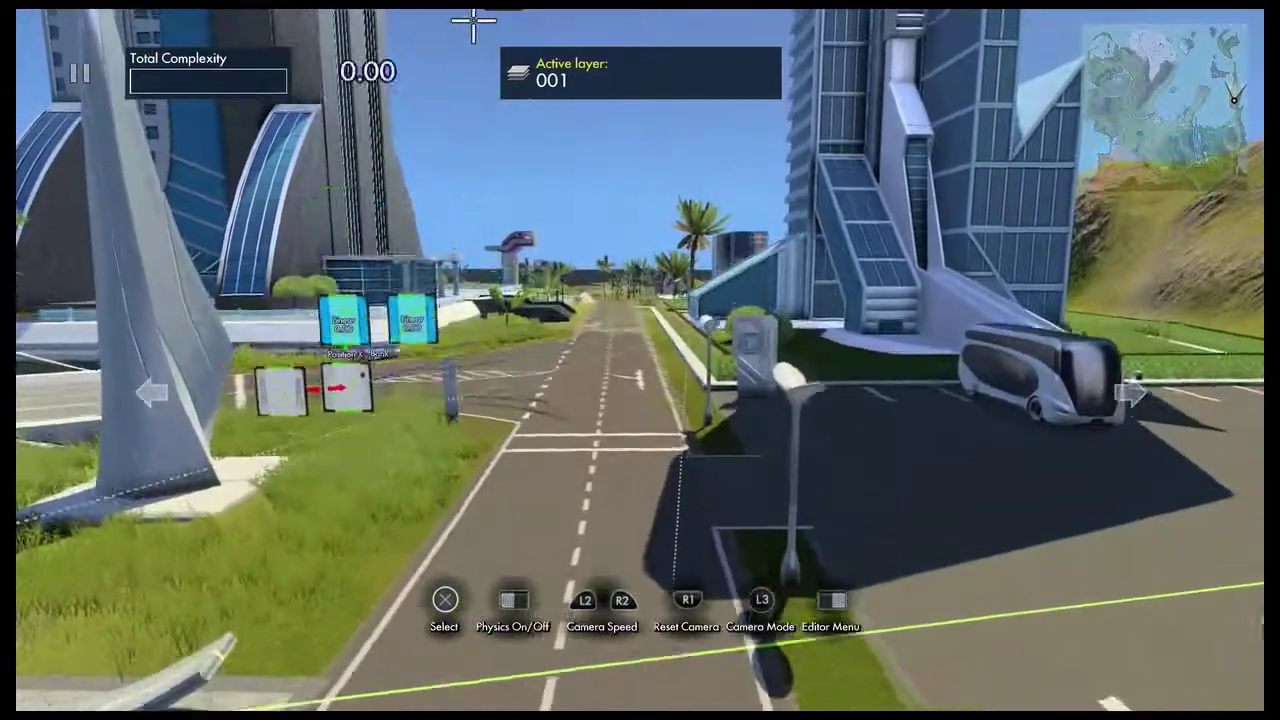
pyautogui.press('Return')
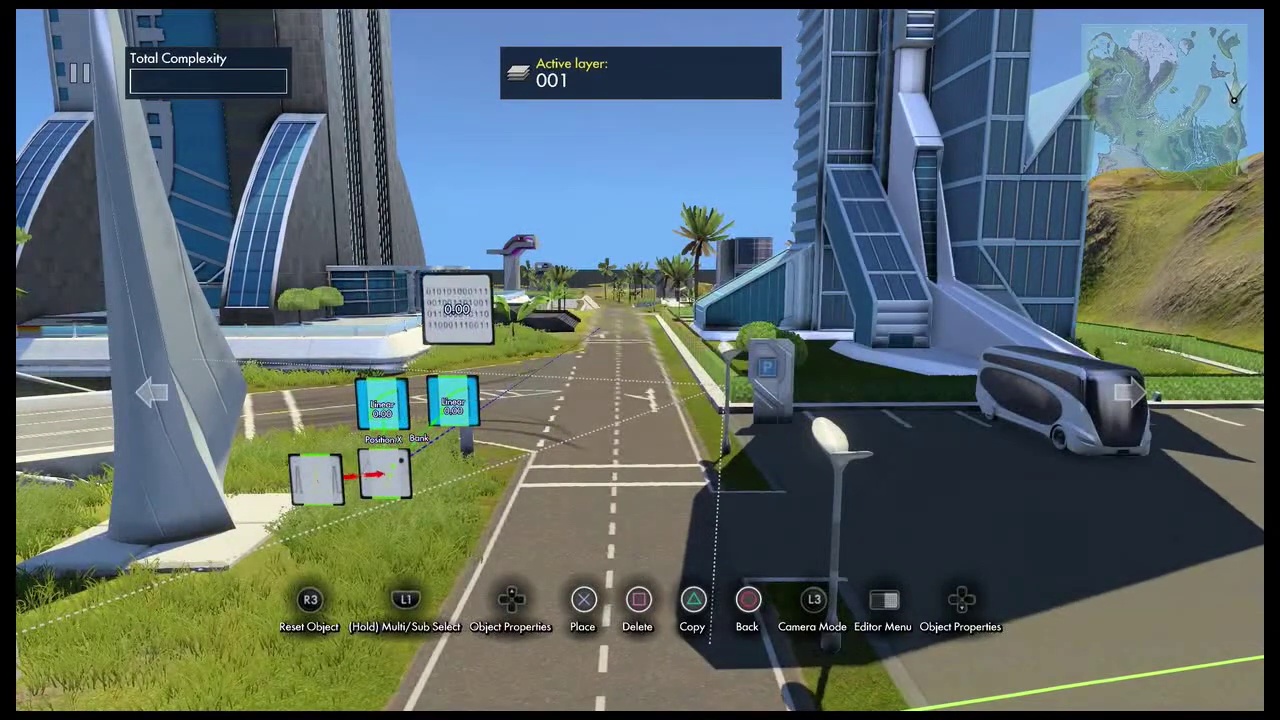
# - Set the variable data source's value to 20.60
pyautogui.press('Up')
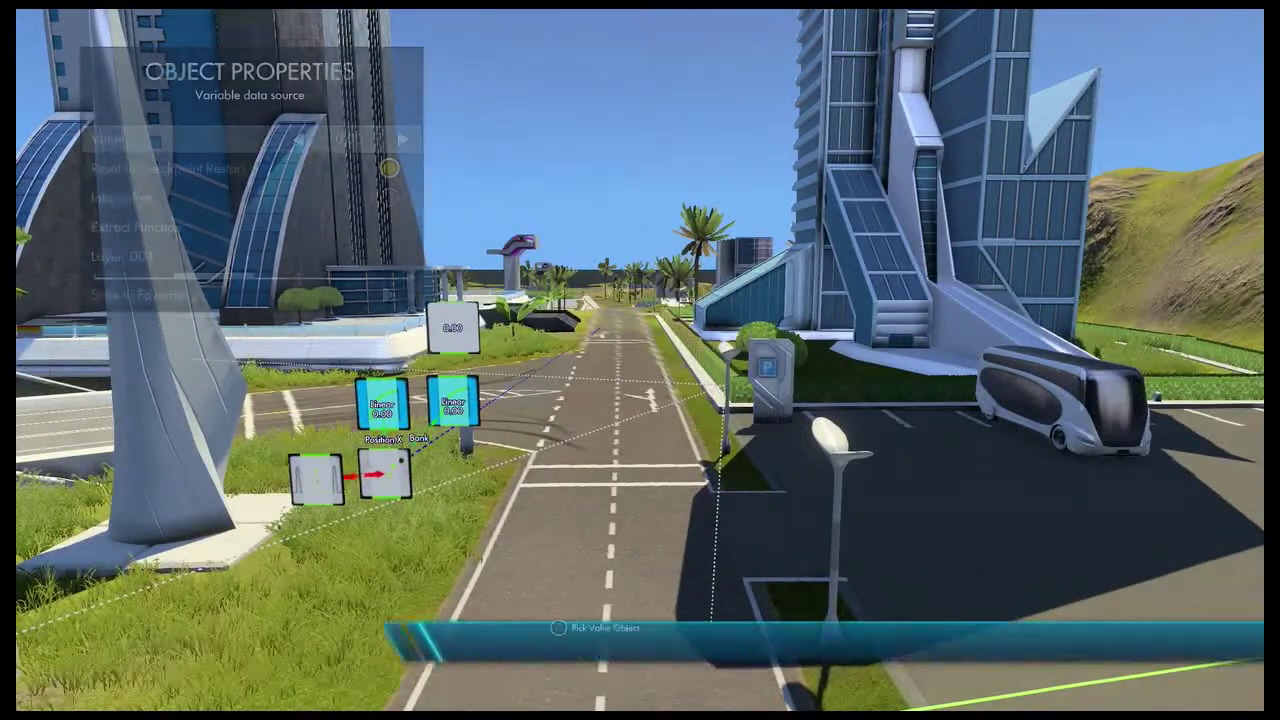
pyautogui.press('Right')
pyautogui.press('Right')
pyautogui.press('Right')
pyautogui.press('Right')
pyautogui.press('Left')
pyautogui.press('Left')
pyautogui.press('Escape')
pyautogui.press('Escape')
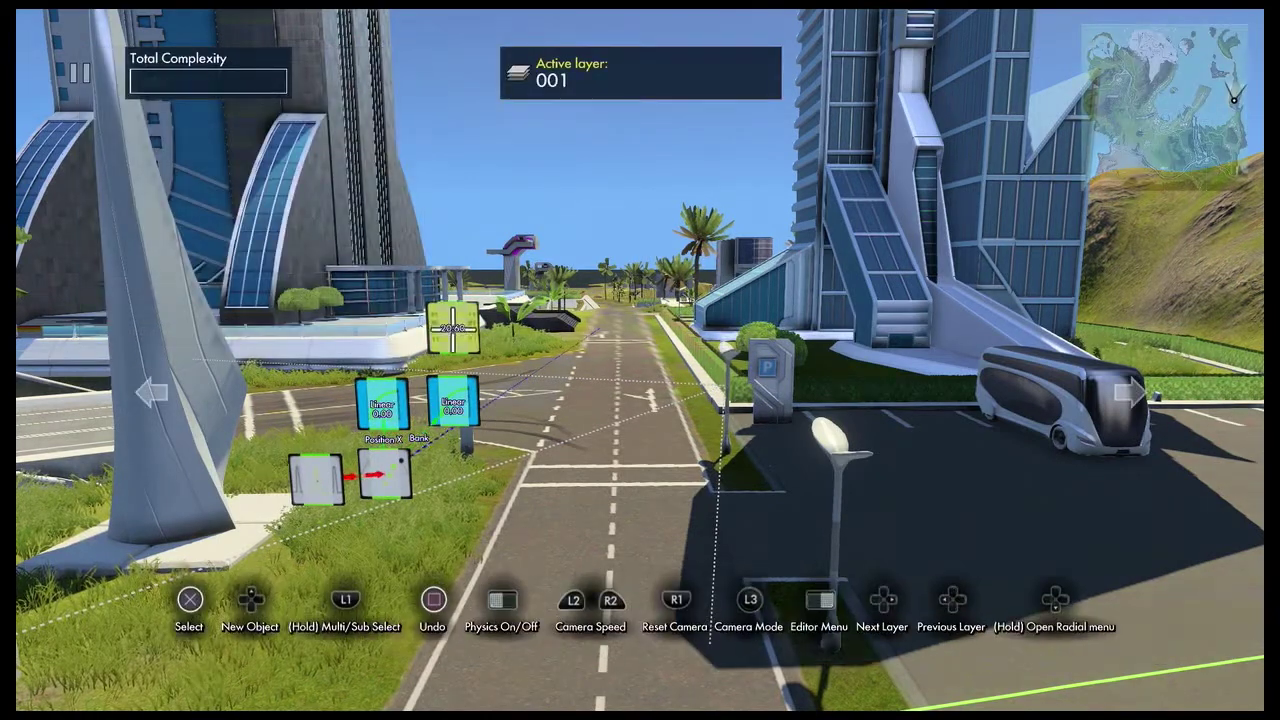
# - Assign the variable data source as the End value of the curve data source linked to Bank
pyautogui.press('Down')
pyautogui.press('Return')
pyautogui.press('Return')
pyautogui.press('Down')
pyautogui.press('Down')
pyautogui.press('Down')
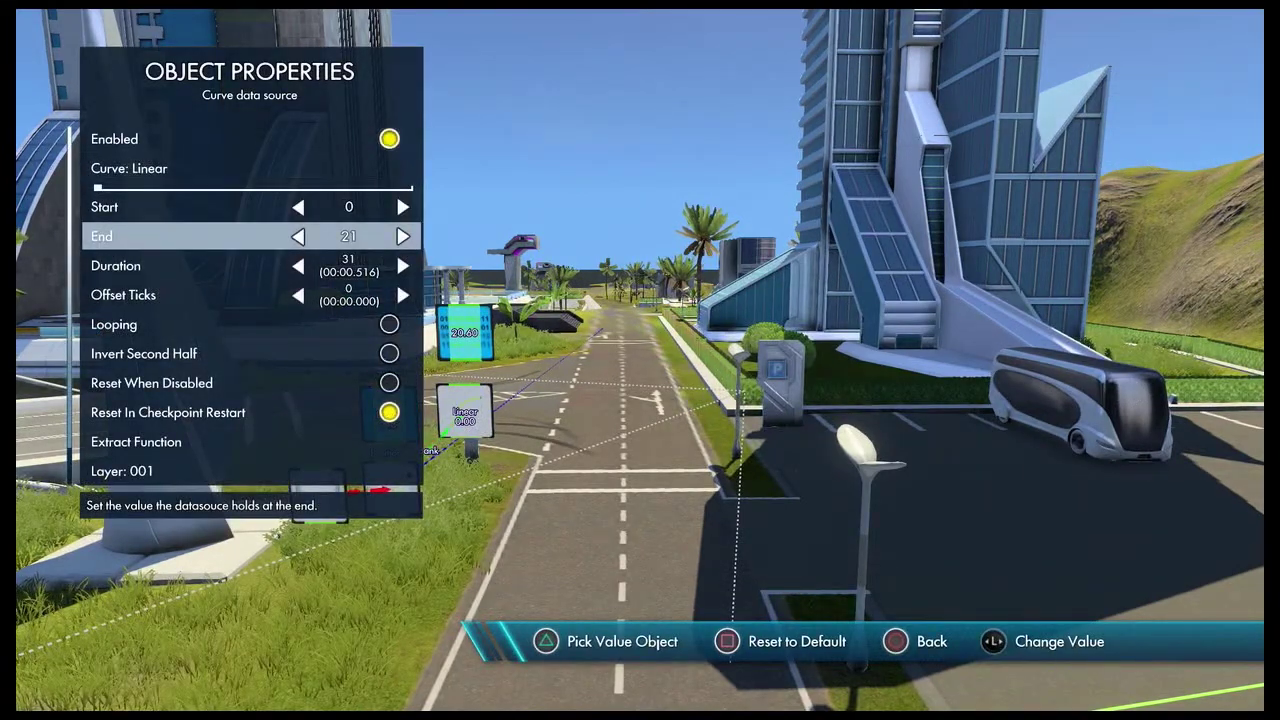
pyautogui.press('Escape')
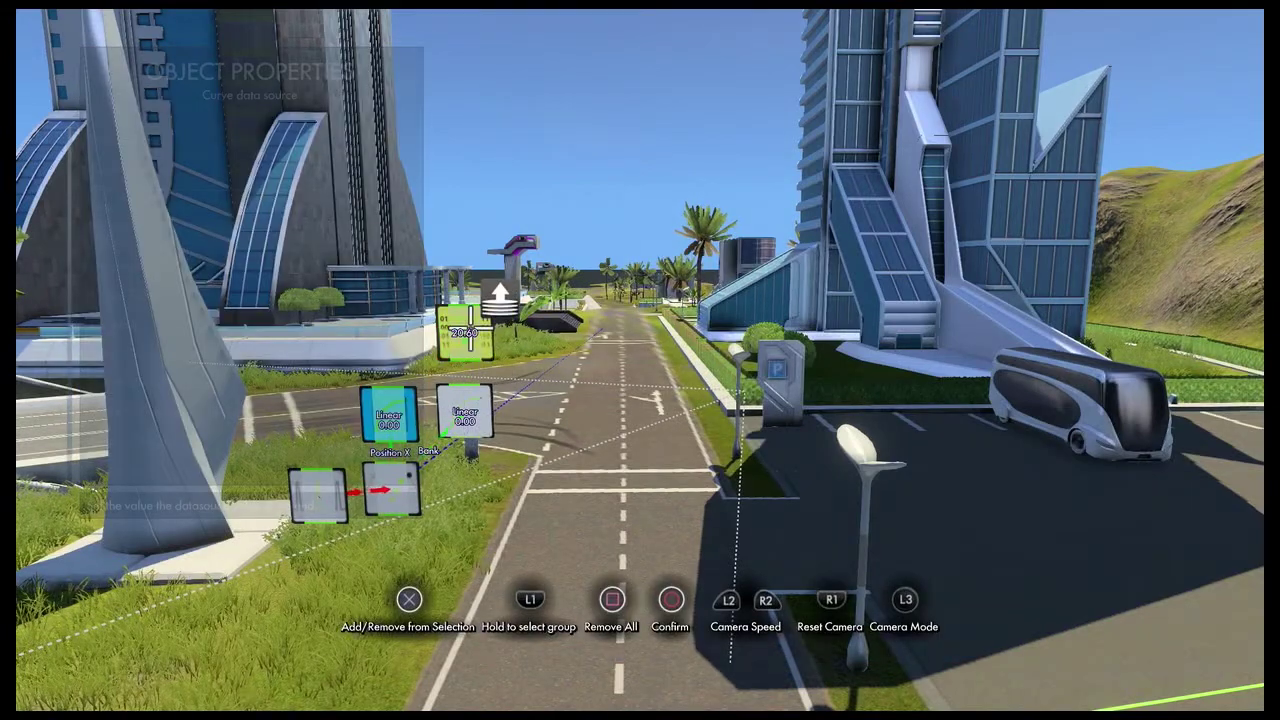
pyautogui.press('Escape')
pyautogui.press('Escape')
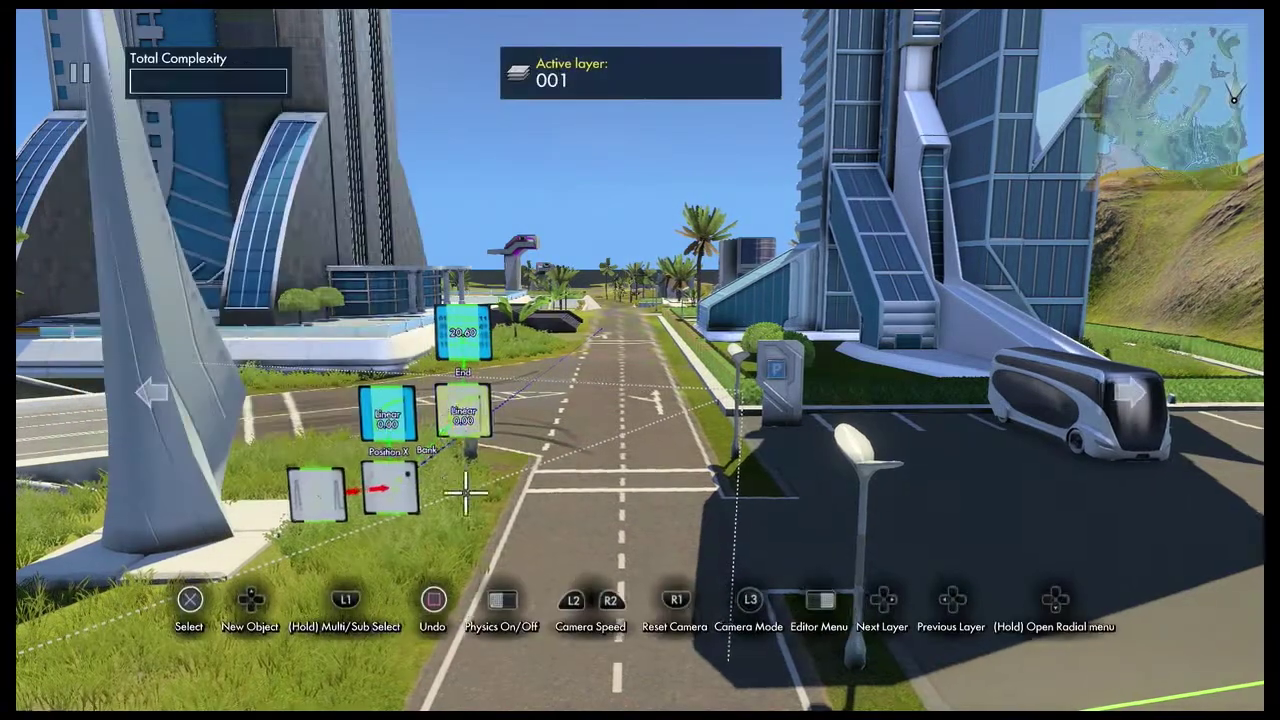
# - Run the physics simulation to test the car's motion, and stop it
pyautogui.press('space')
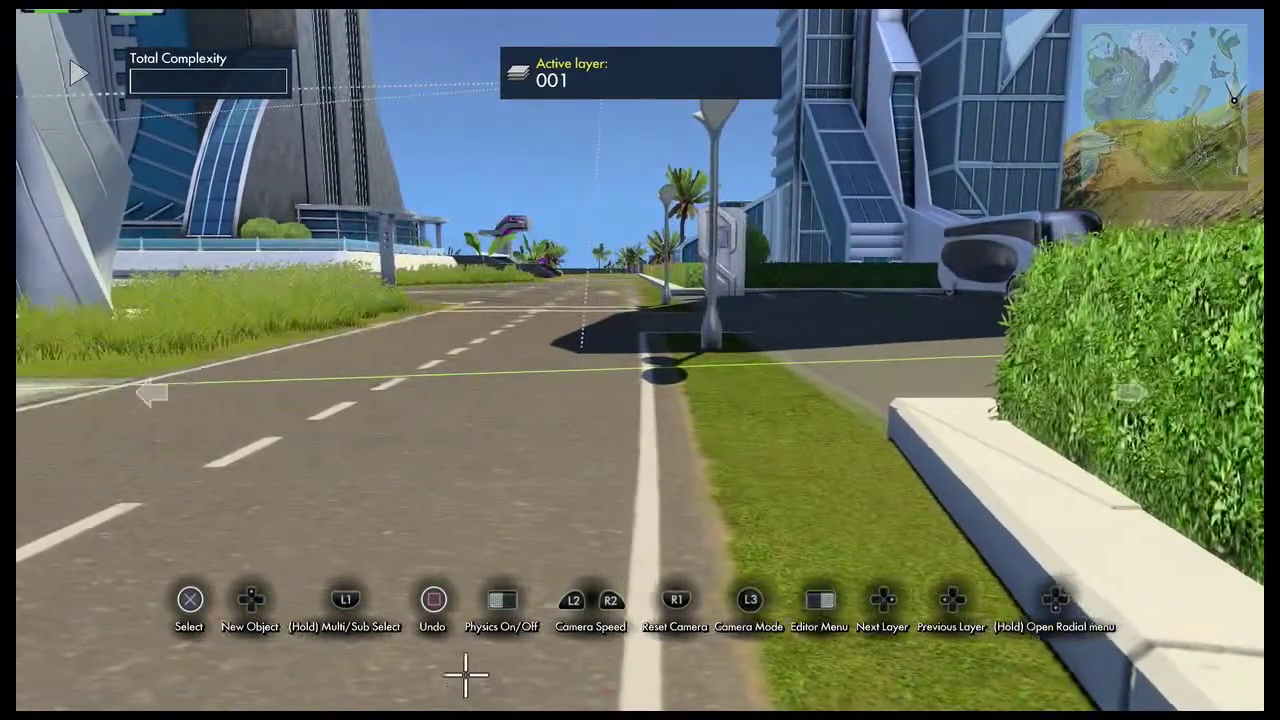
pyautogui.press('space')
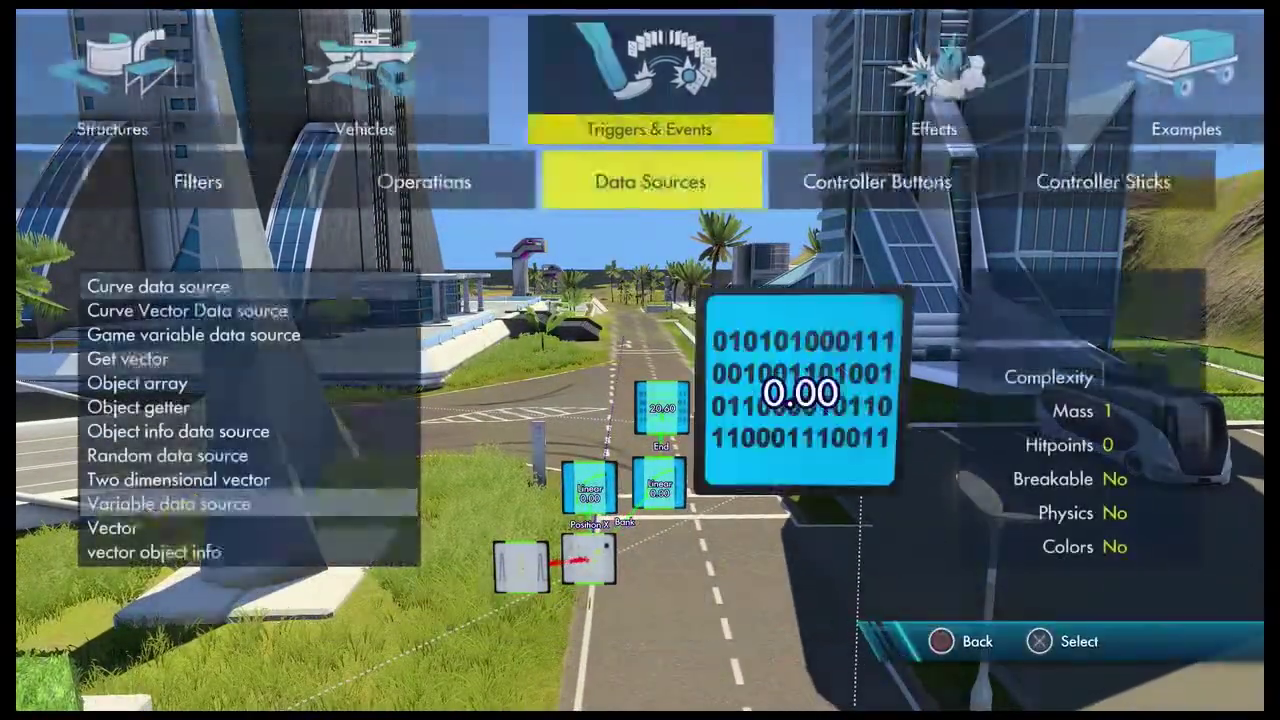
# - Add a state event and place it above the interval trigger and object position event
pyautogui.press('Left')
pyautogui.press('Left')
pyautogui.press('Left')
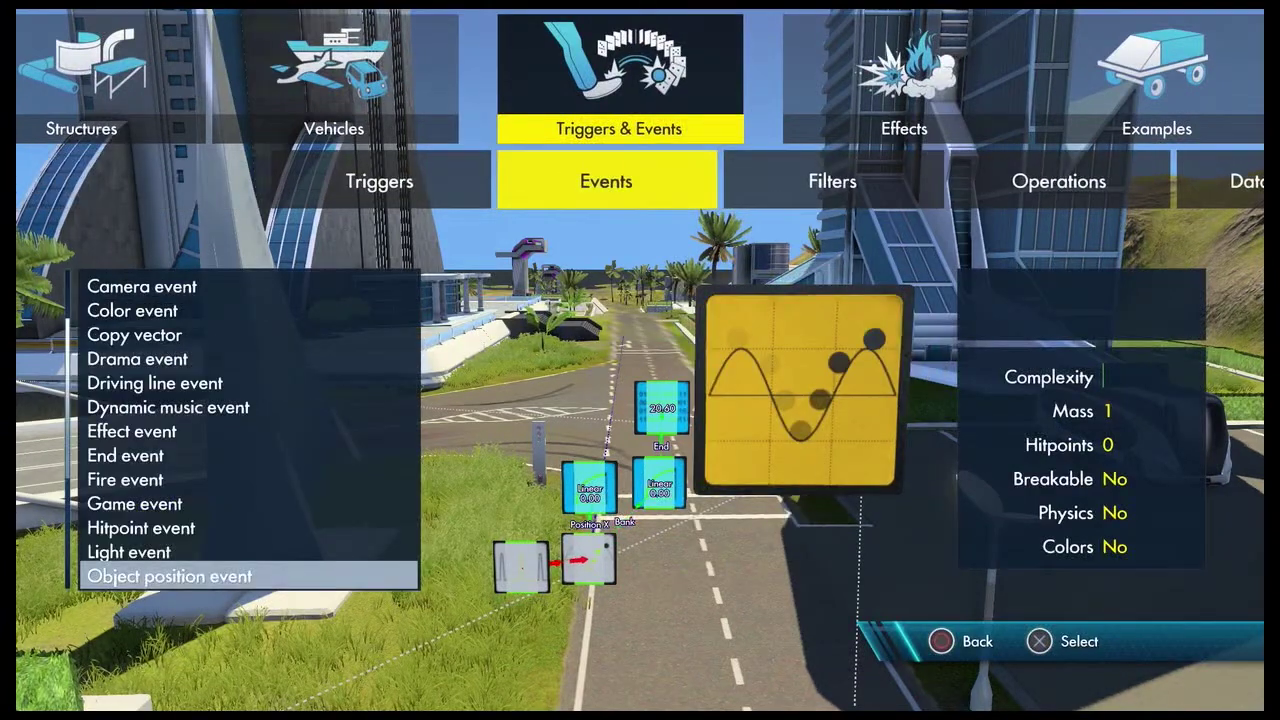
pyautogui.press('Down')
pyautogui.press('Down')
pyautogui.press('Down')
pyautogui.press('Down')
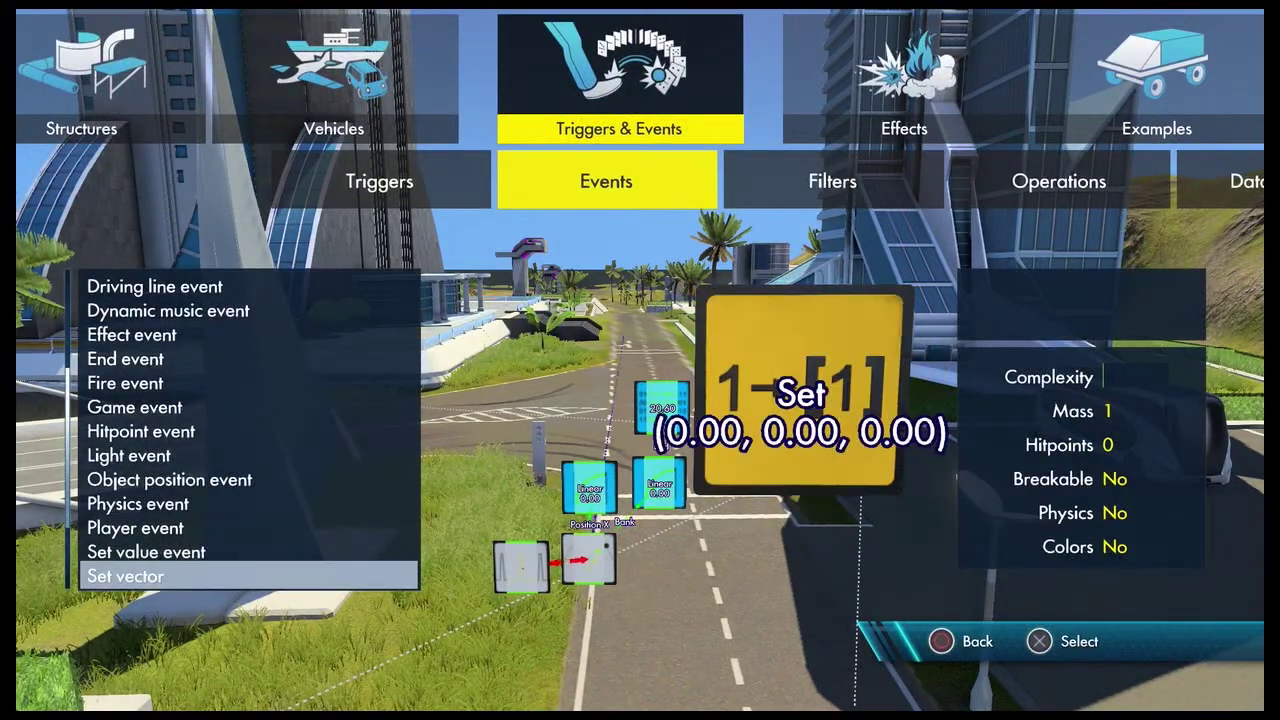
pyautogui.press('Up')
pyautogui.press('Down')
pyautogui.press('Down')
pyautogui.press('Down')
pyautogui.press('Return')
pyautogui.press('Return')
pyautogui.press('Return')
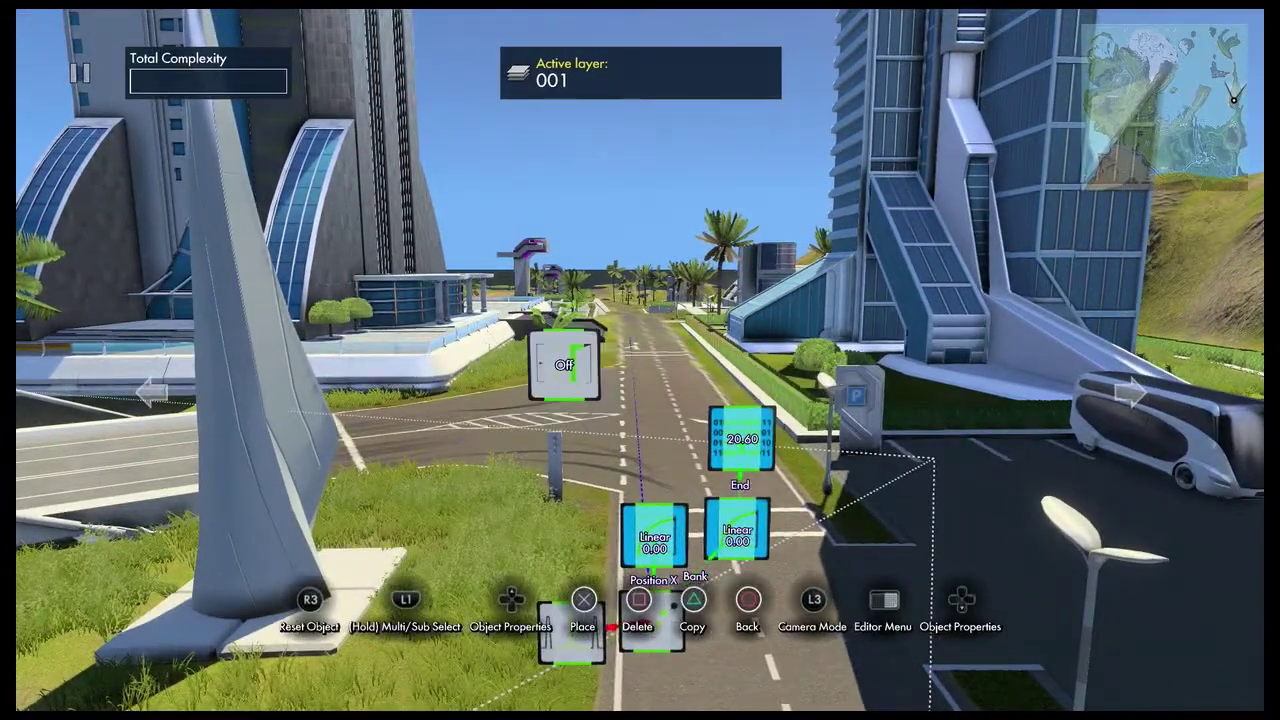
# - Set the state event's type to On and target the interval trigger, object position event and both curve data sources
pyautogui.press('Down')
pyautogui.press('Down')
pyautogui.press('Right')
pyautogui.press('Down')
pyautogui.press('Down')
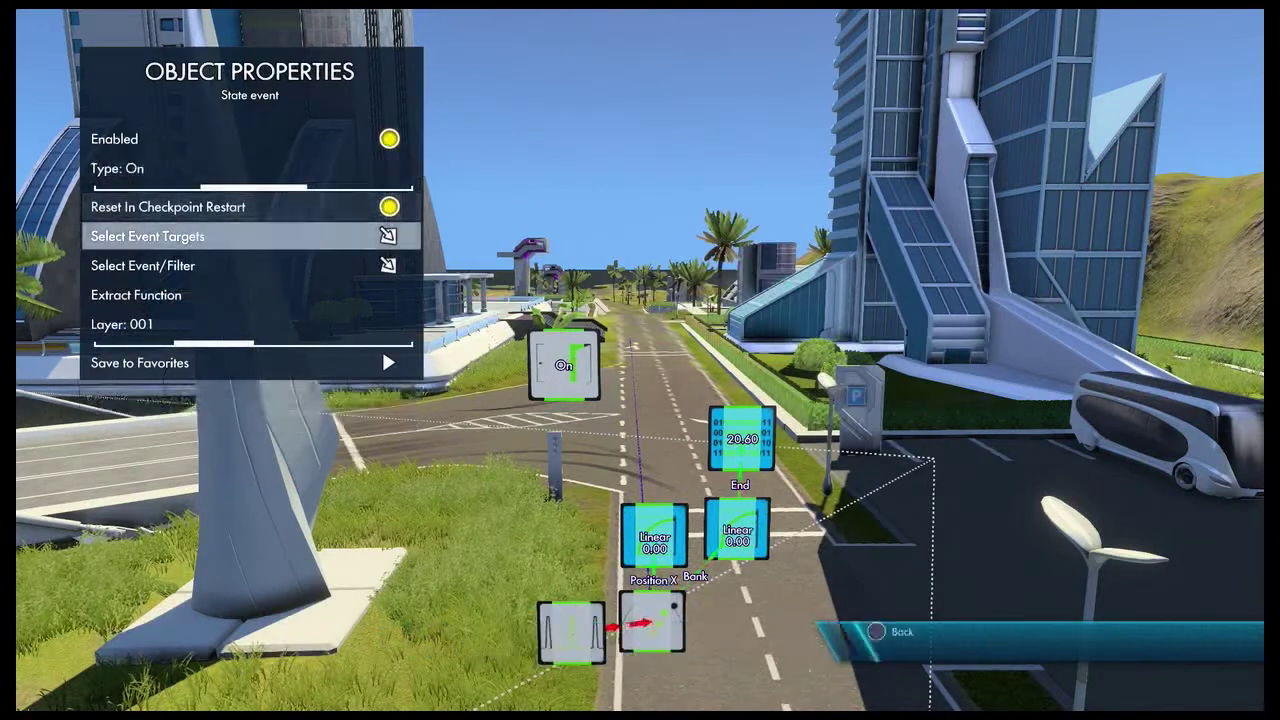
pyautogui.press('Return')
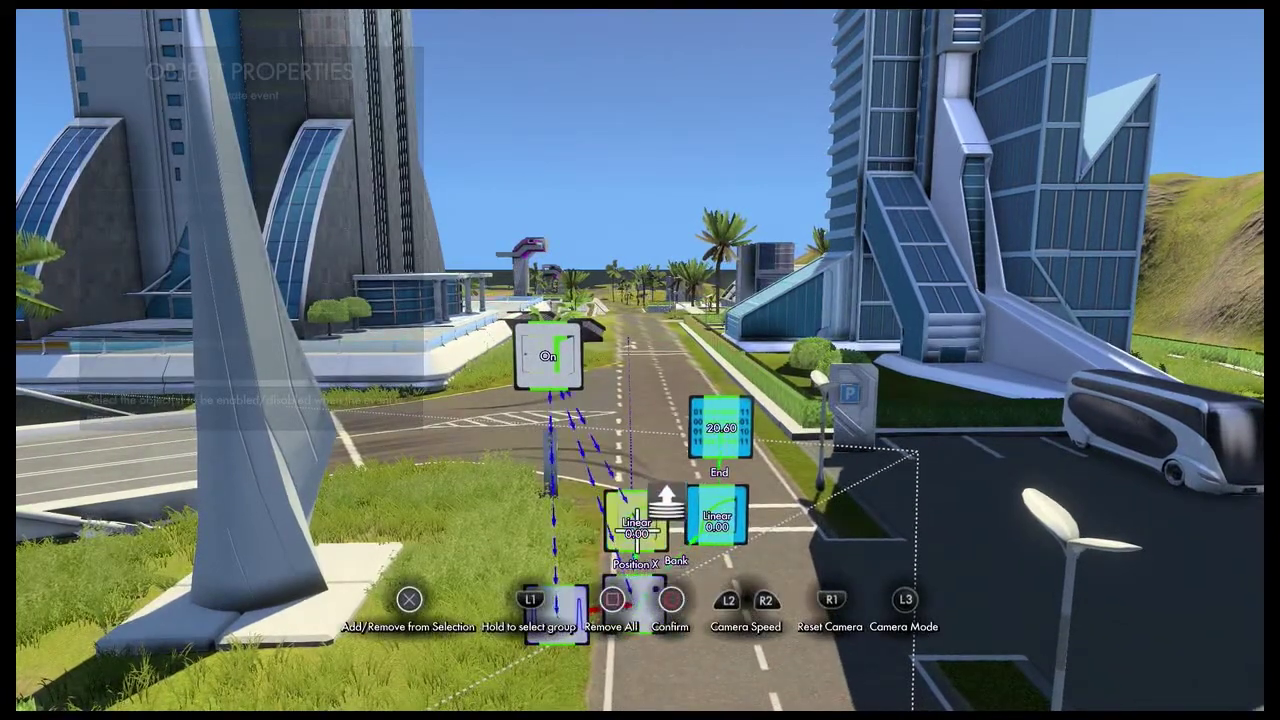
pyautogui.press('Escape')
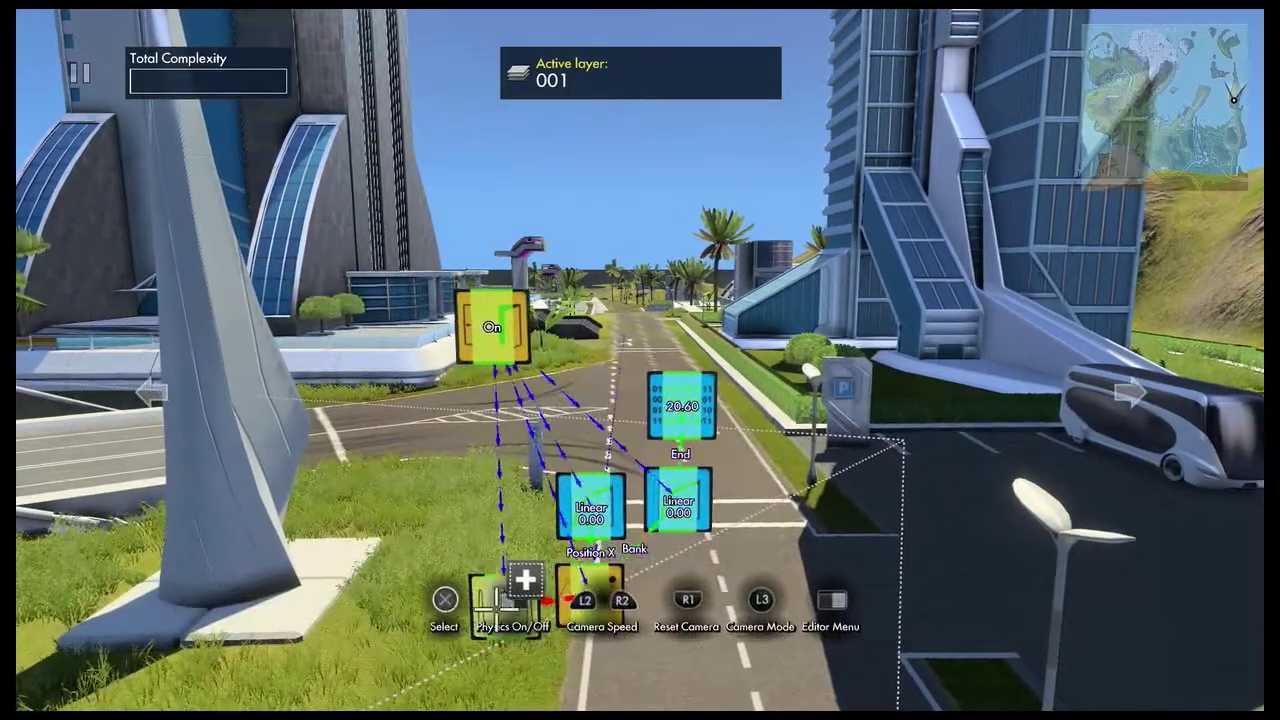
# - Disable the interval trigger, the object position event and both curve data sources
pyautogui.press('Return')
pyautogui.press('Up')
pyautogui.press('Return')
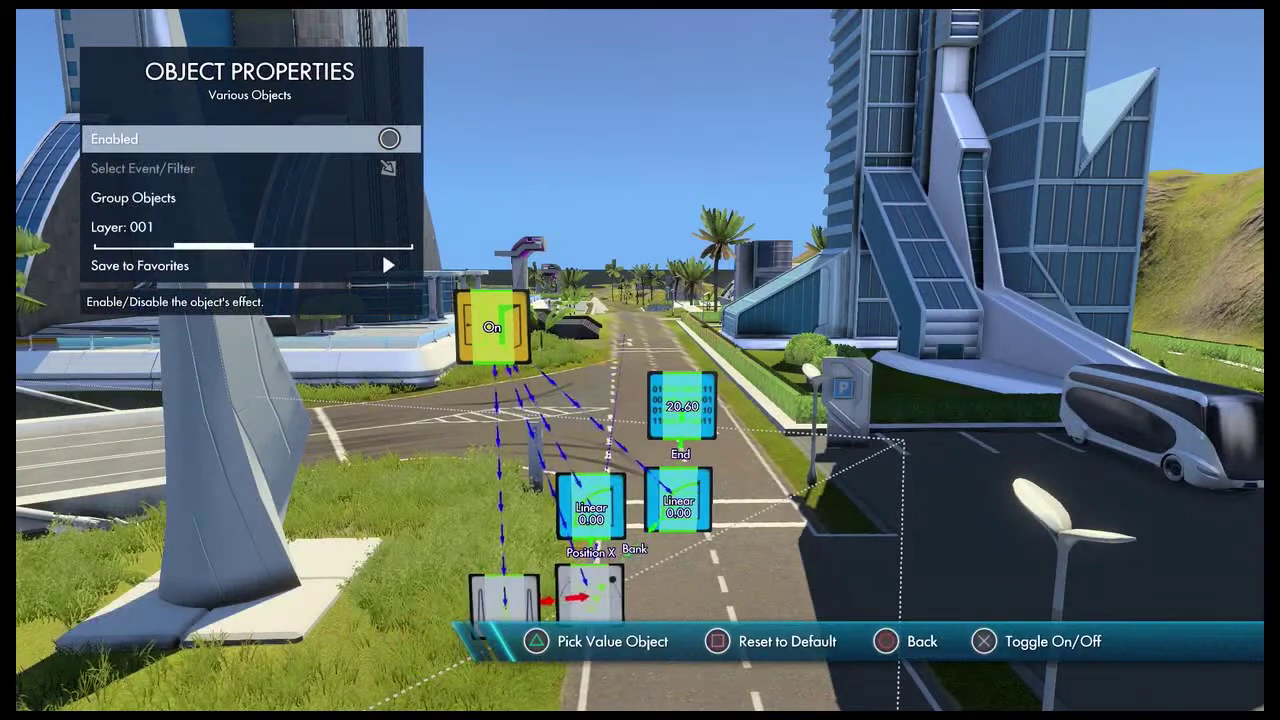
pyautogui.press('Escape')
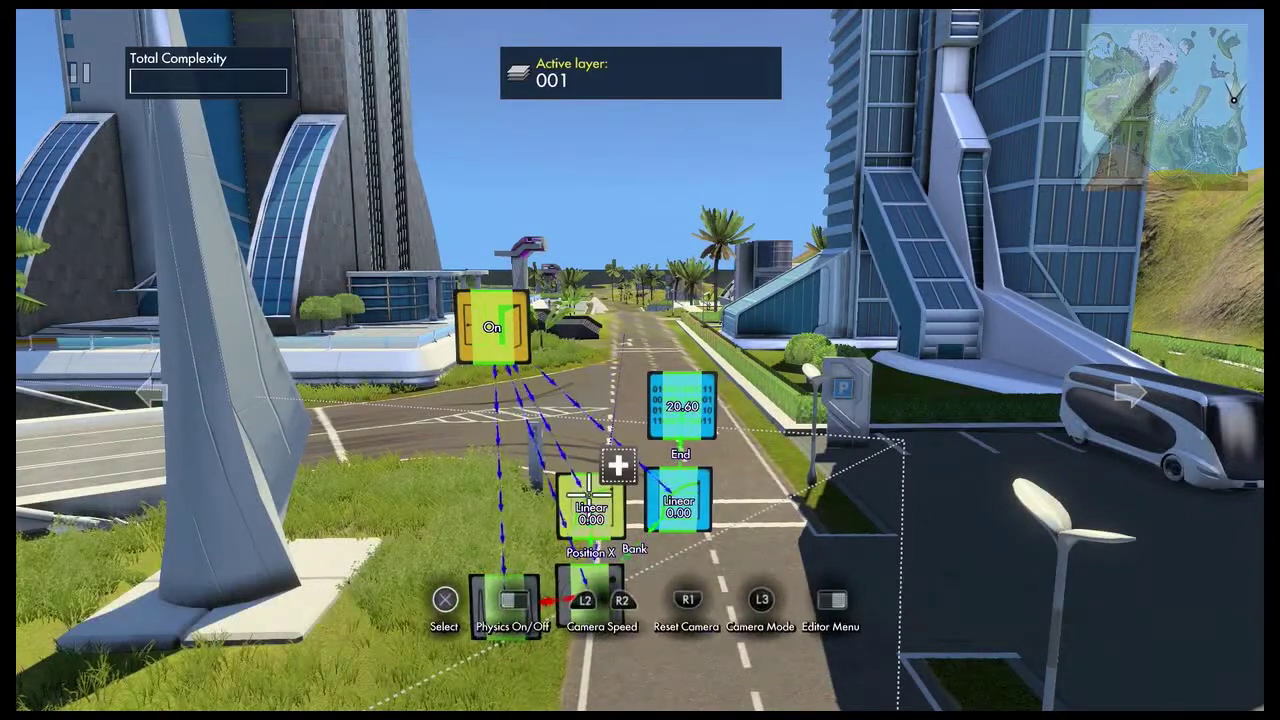
pyautogui.press('Return')
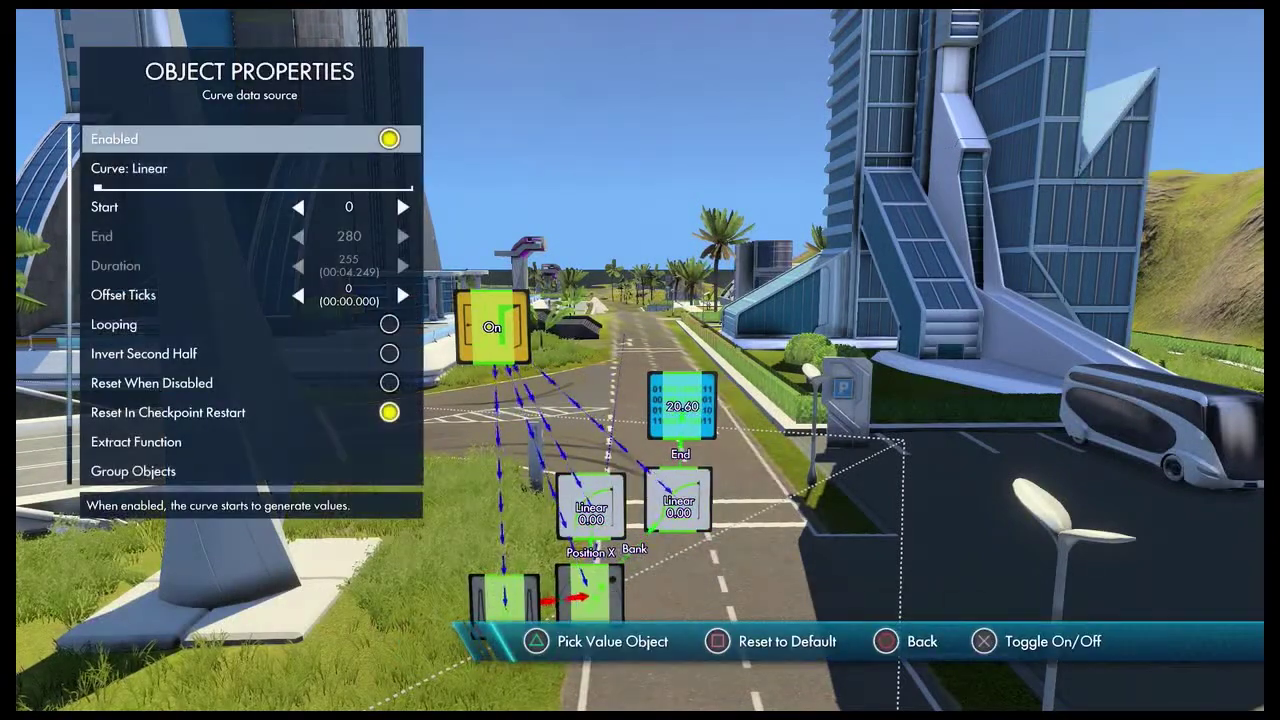
pyautogui.press('Return')
pyautogui.press('Escape')
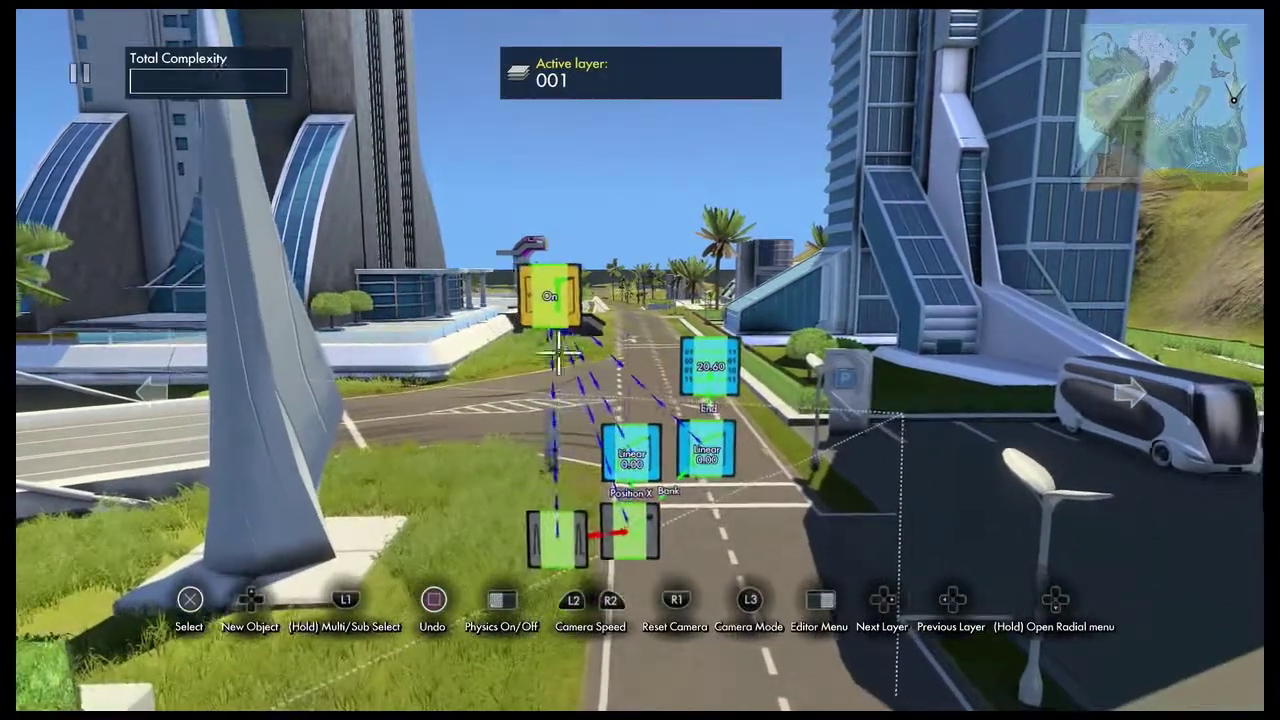
# - Copy the interval trigger beside the state event and enable the copy
pyautogui.click(559, 540)
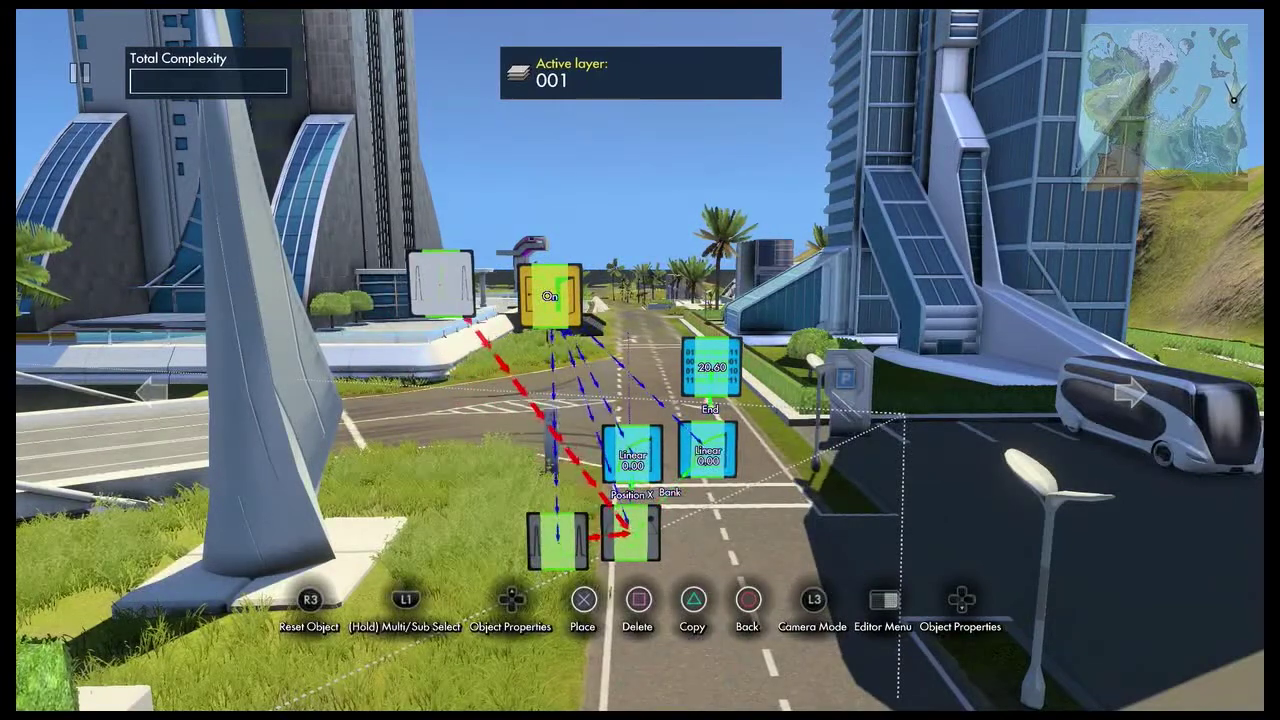
pyautogui.press('Up')
pyautogui.press('Down')
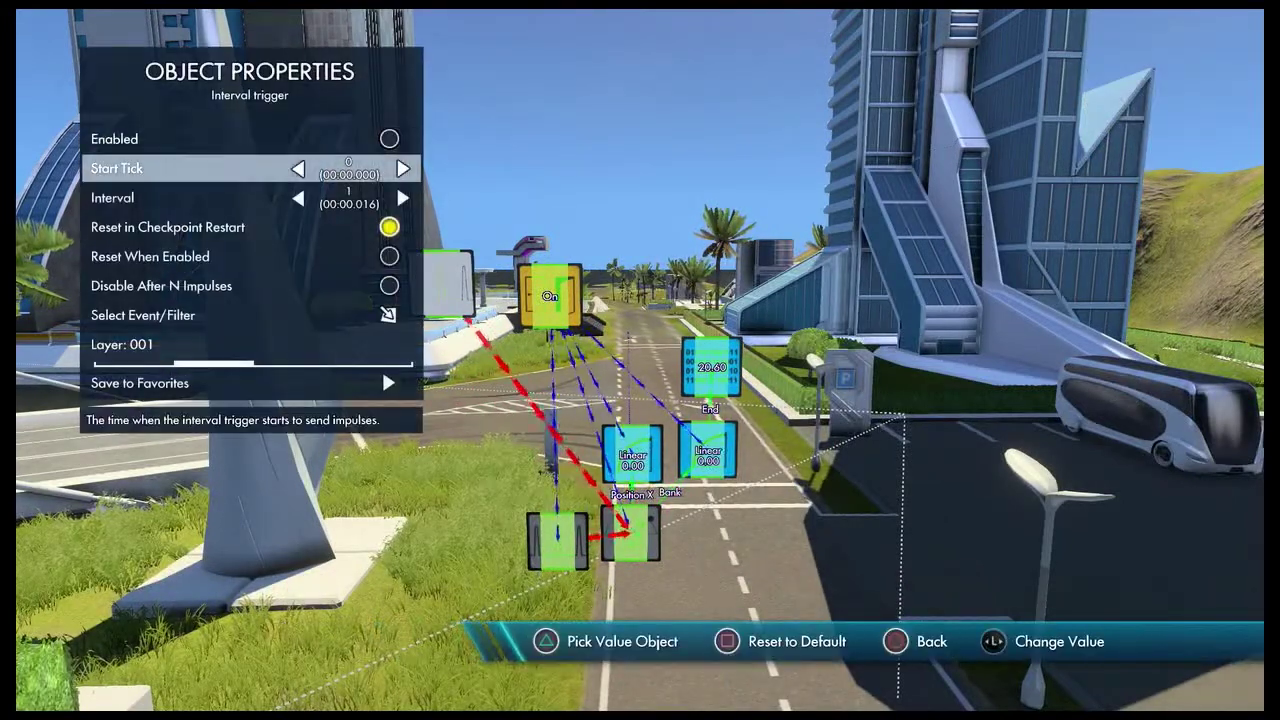
pyautogui.press('Up')
pyautogui.press('Return')
# - Turn on Disable After N Impulses for the copied interval trigger
pyautogui.press('Down')
pyautogui.press('Down')
pyautogui.press('Down')
pyautogui.press('Down')
pyautogui.press('Down')
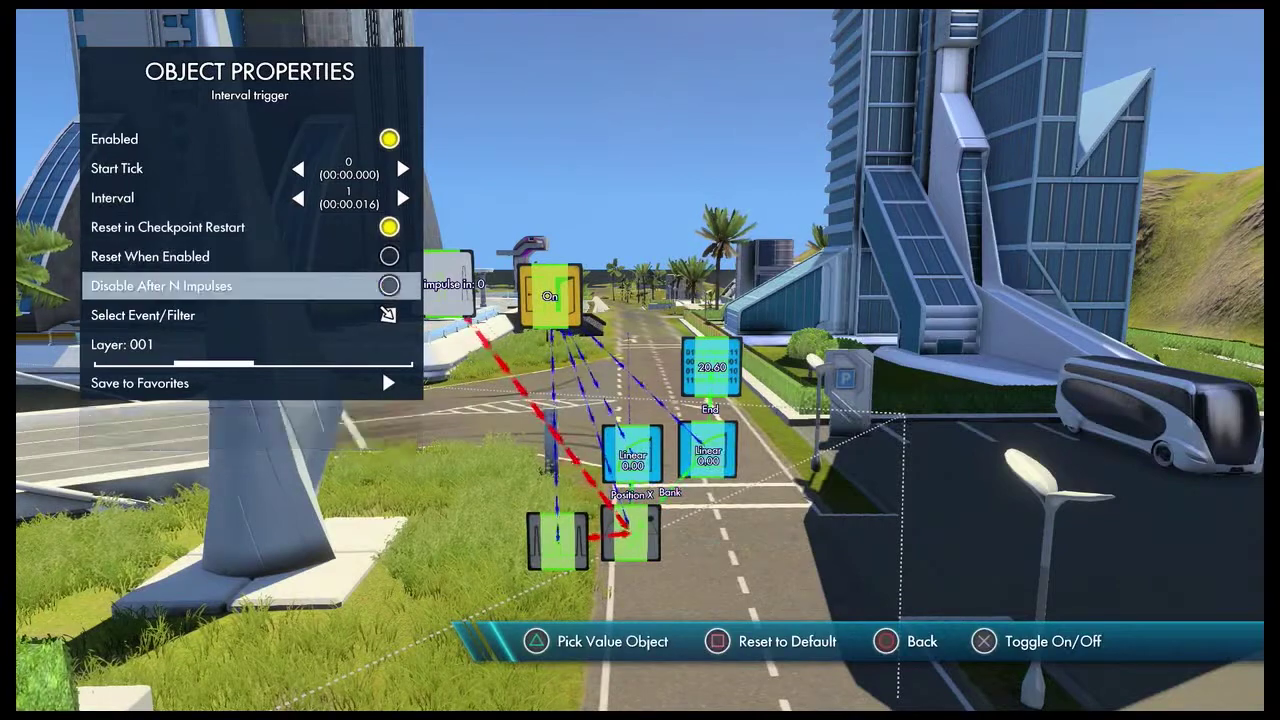
pyautogui.press('Return')
# - Replace the copied interval trigger's selected event with the state event
pyautogui.press('Down')
pyautogui.press('Down')
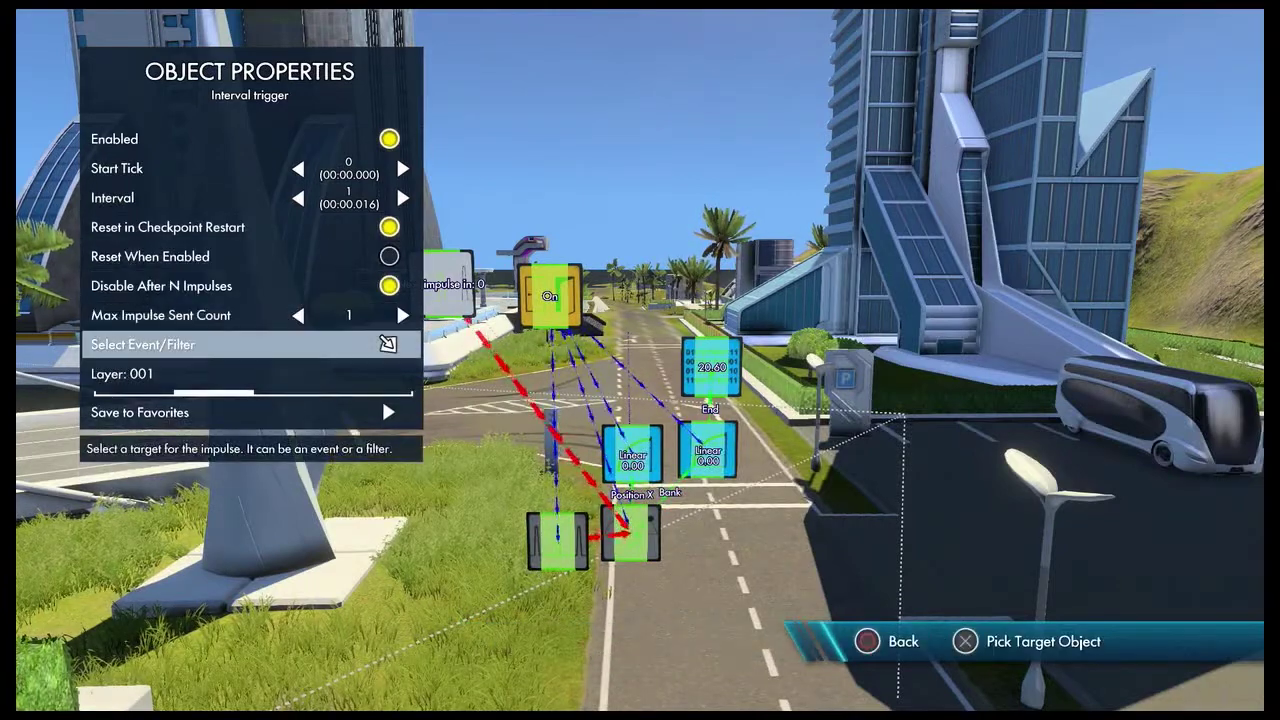
pyautogui.press('Up')
pyautogui.press('Down')
pyautogui.press('Return')
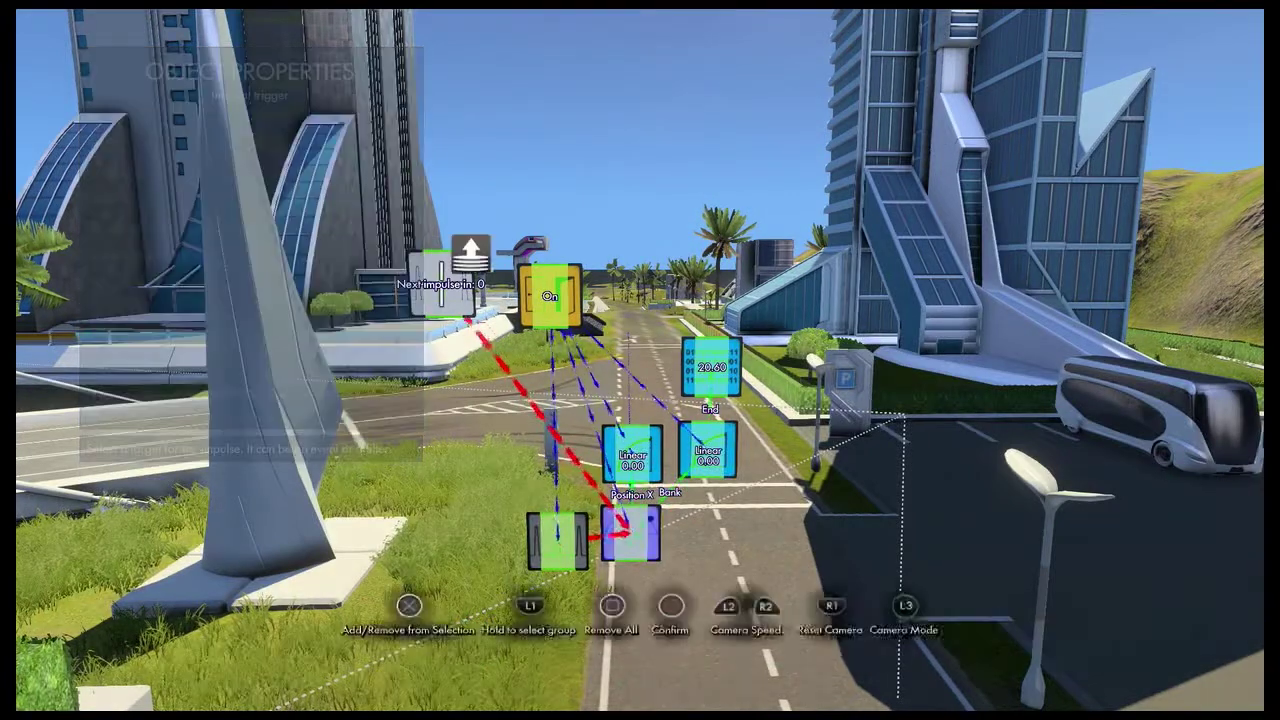
pyautogui.press('Return')
pyautogui.press('Escape')
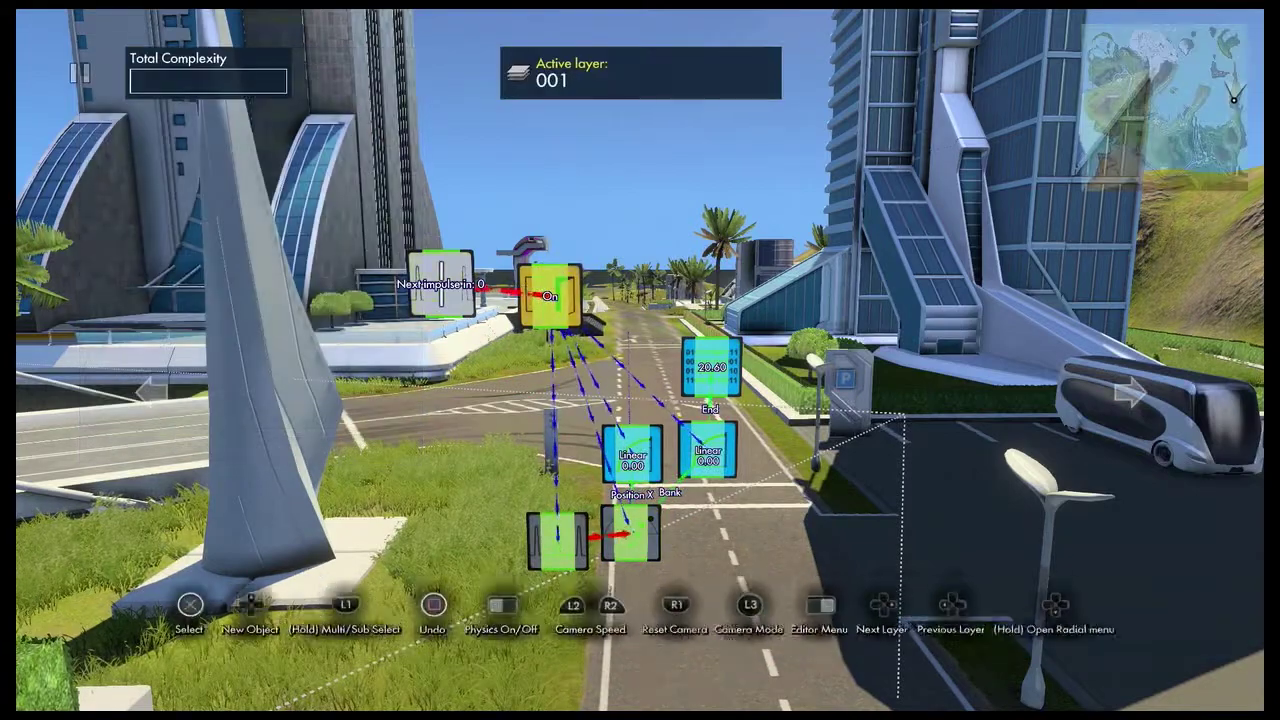
# - Run the physics simulation to test the car's animation from the interval trigger and state event, and stop it
pyautogui.press('space')
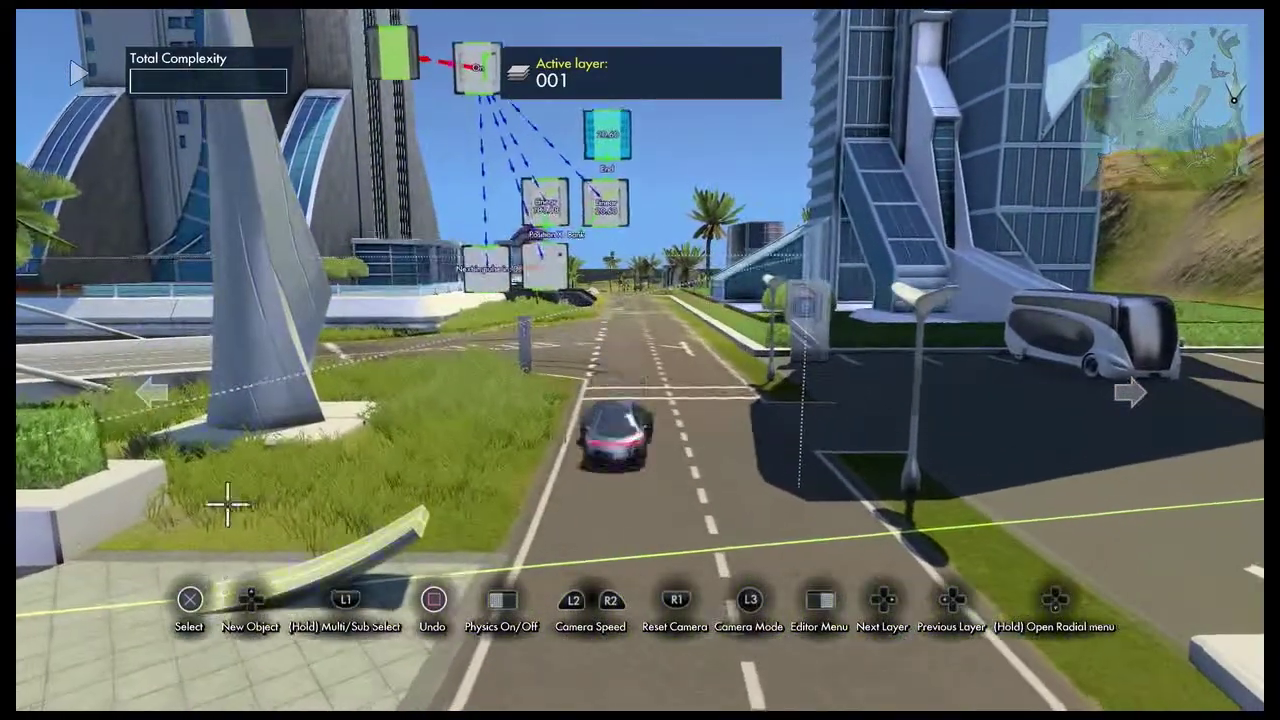
pyautogui.press('space')
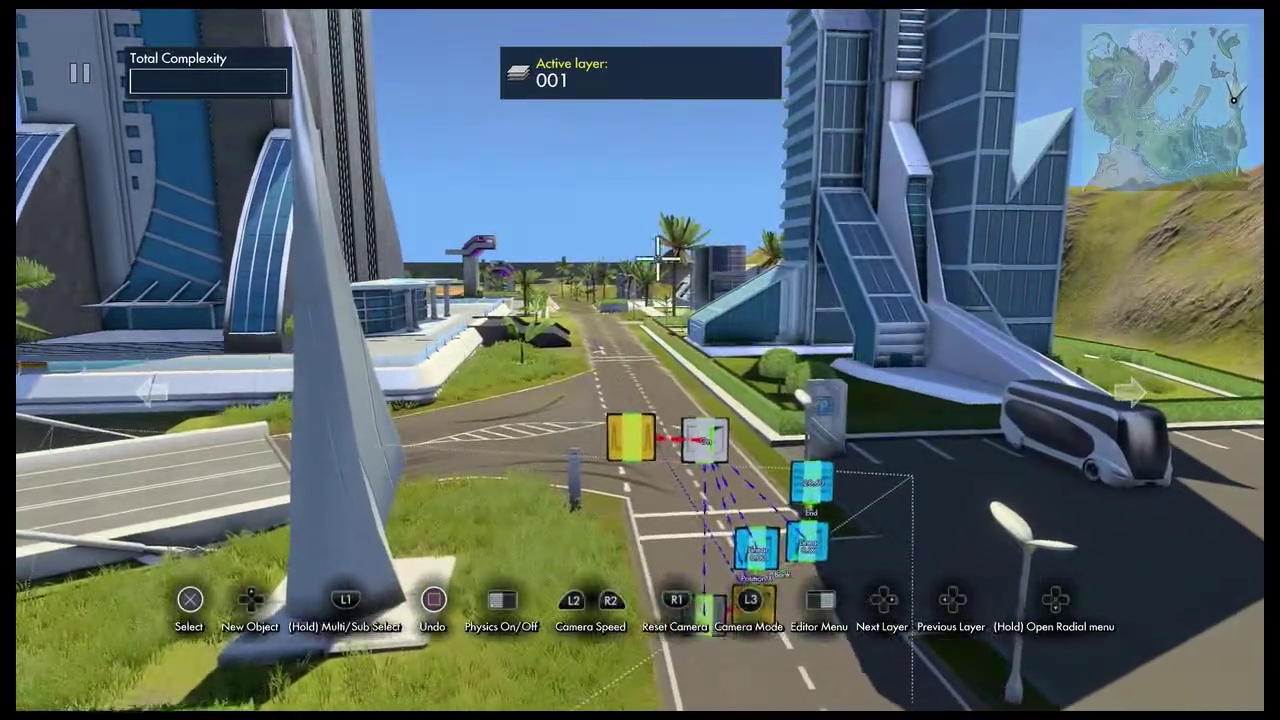
# - Add a vector object info data source and place it above the road, near the trigger setup
pyautogui.press('Up')
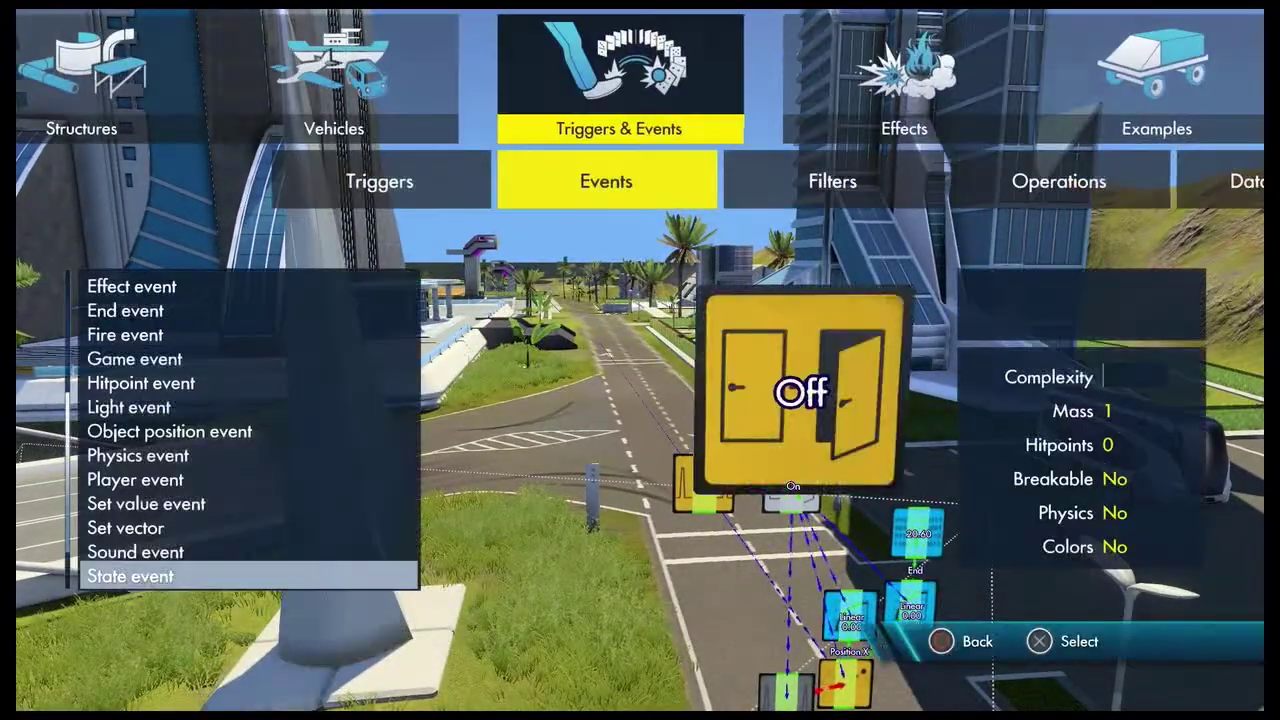
pyautogui.press('Right')
pyautogui.press('Right')
pyautogui.press('Right')
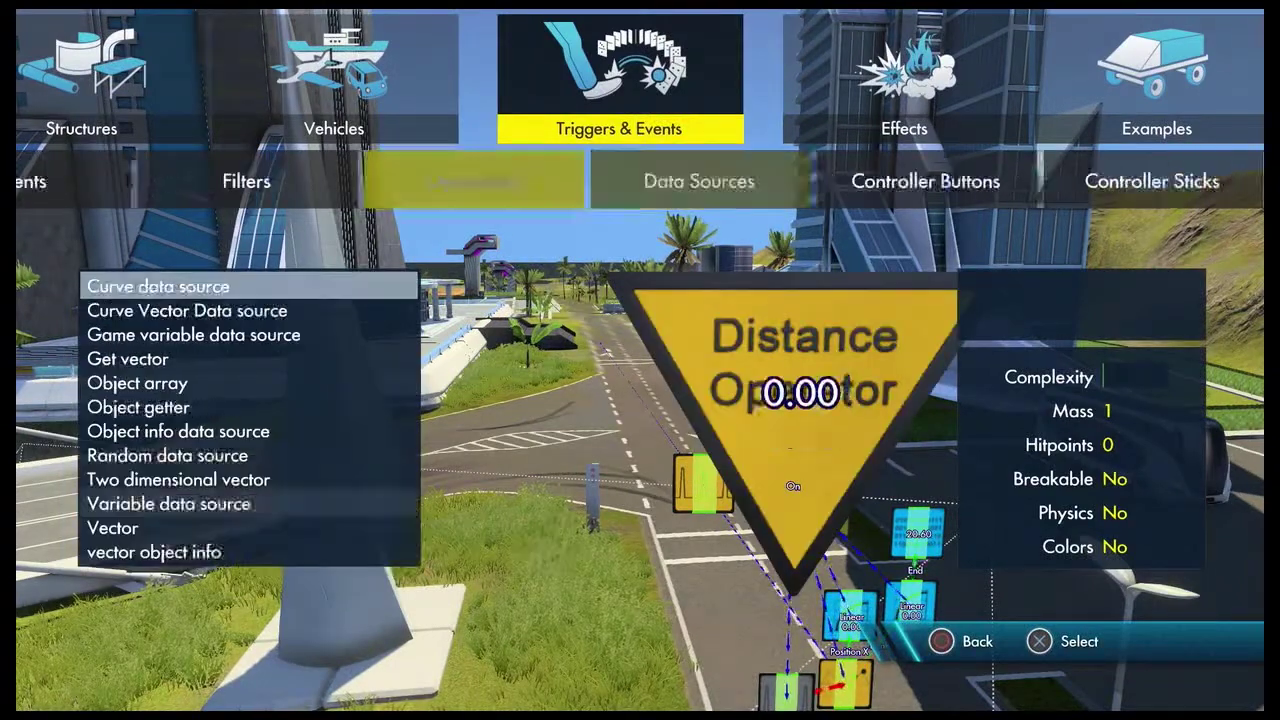
pyautogui.press('Up')
pyautogui.press('Up')
pyautogui.press('Up')
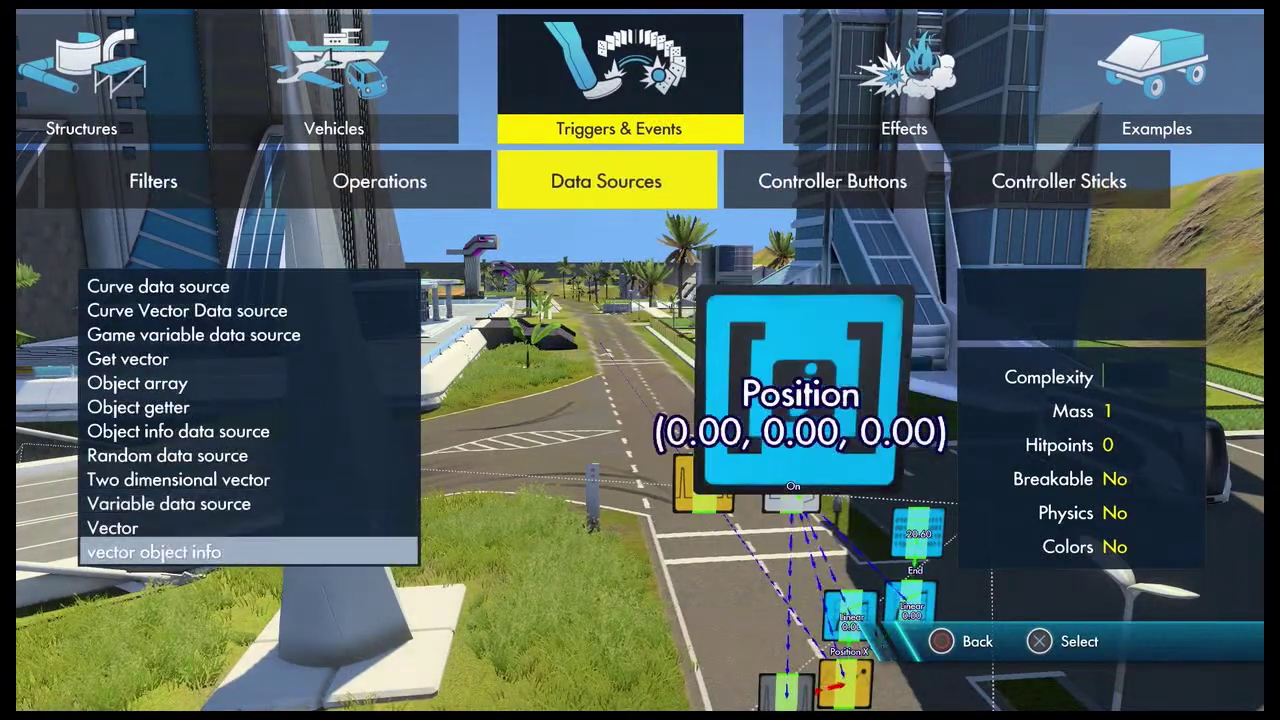
pyautogui.press('Return')
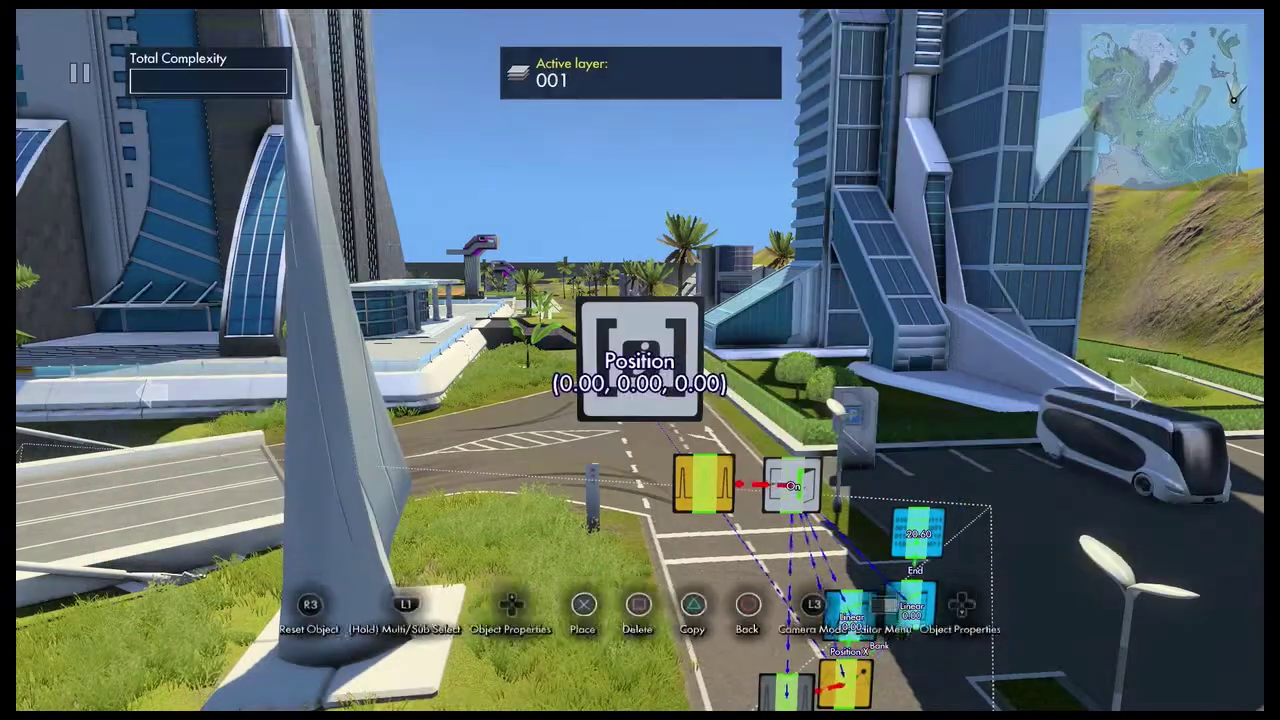
pyautogui.press('Return')
pyautogui.press('Return')
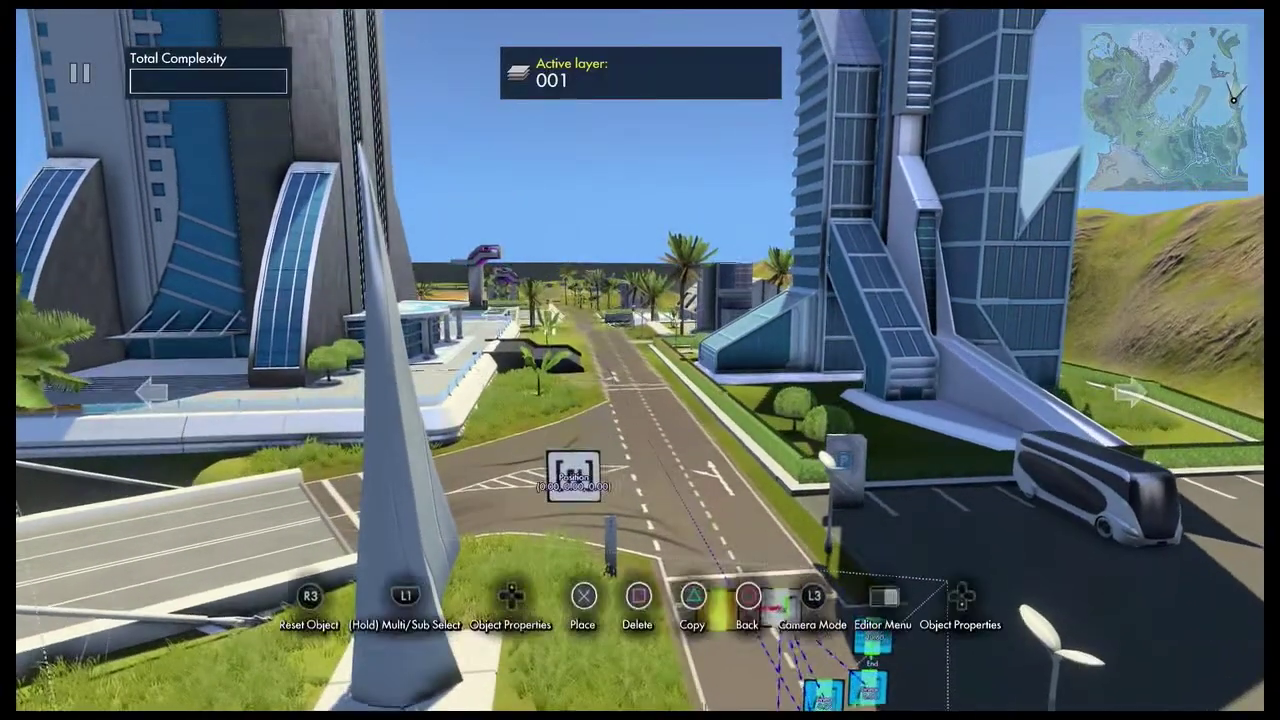
# - Select the car down the road as the object read by the position vector object info
pyautogui.press('Up')
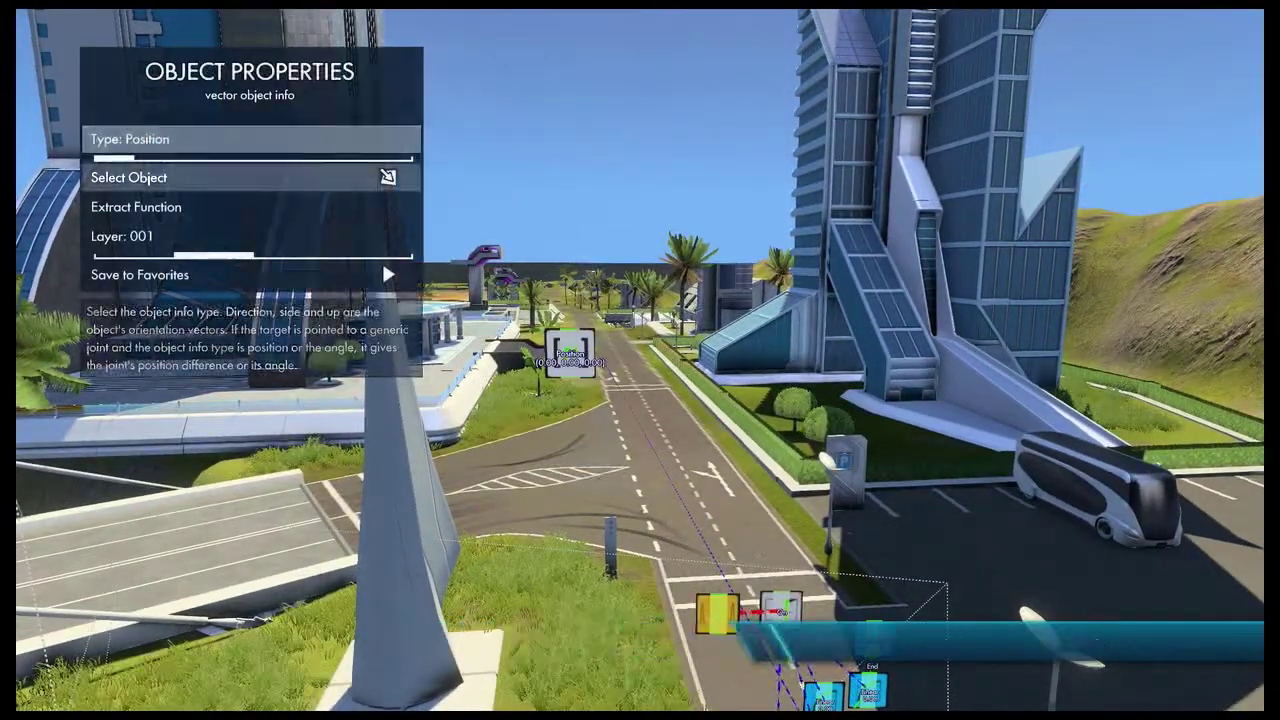
pyautogui.press('Down')
pyautogui.press('Return')
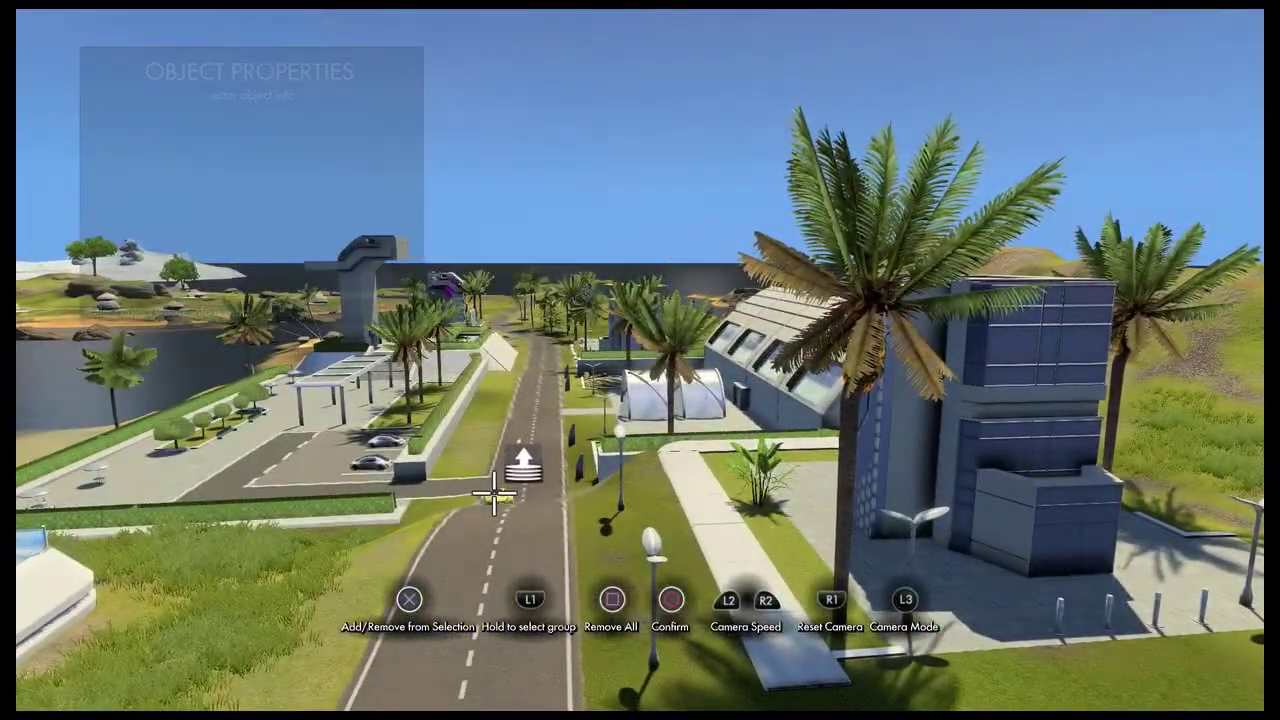
pyautogui.press('Escape')
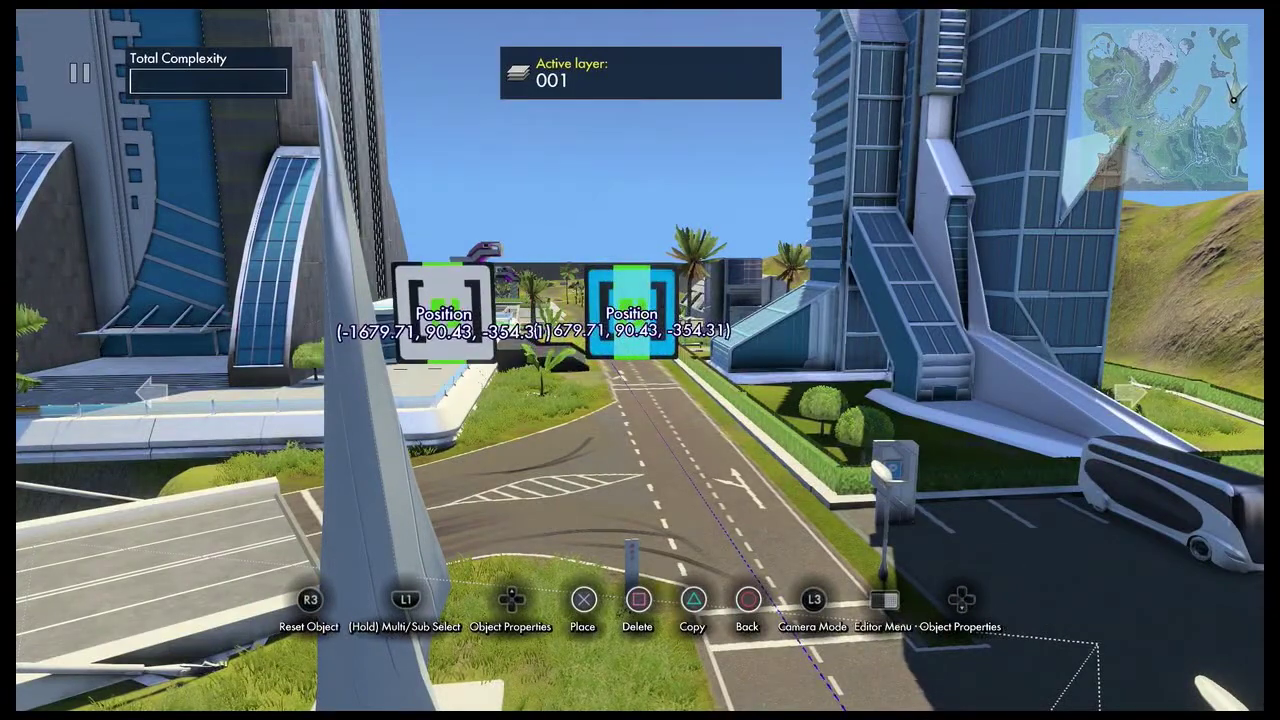
# - Set the type of the copied vector object info beside the position one to Angle
pyautogui.press('Up')
pyautogui.press('Right')
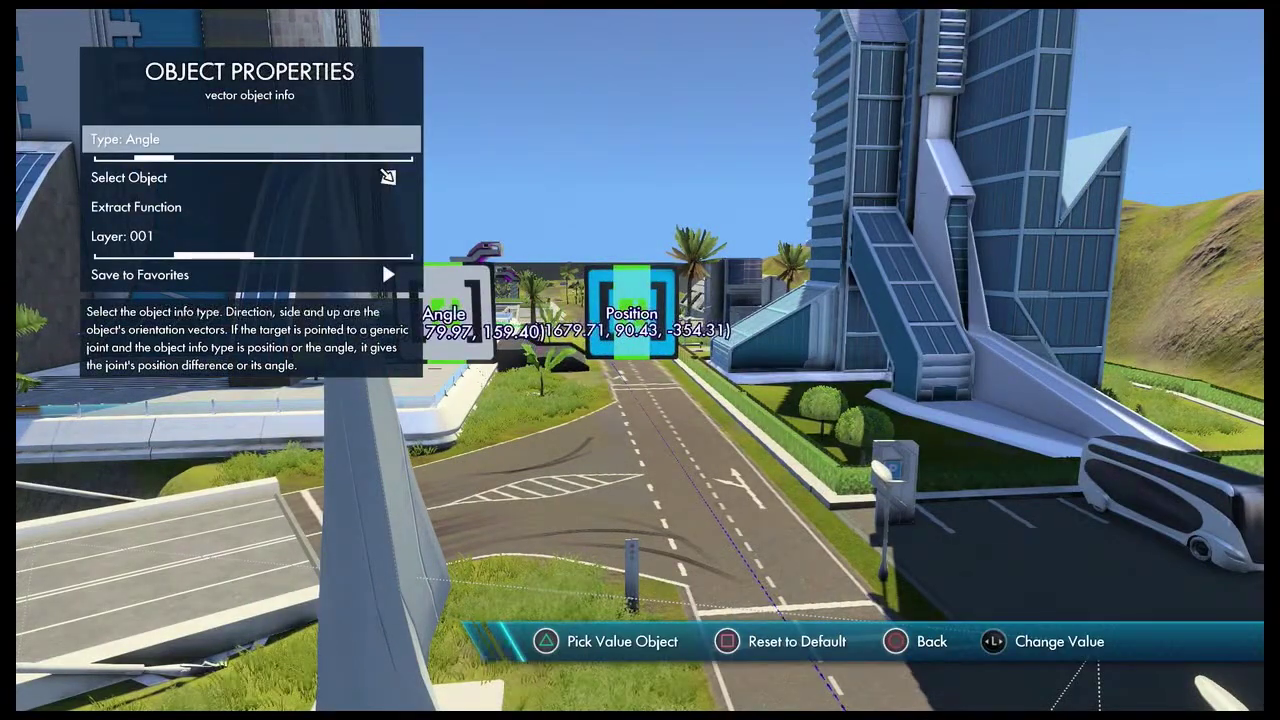
pyautogui.press('Escape')
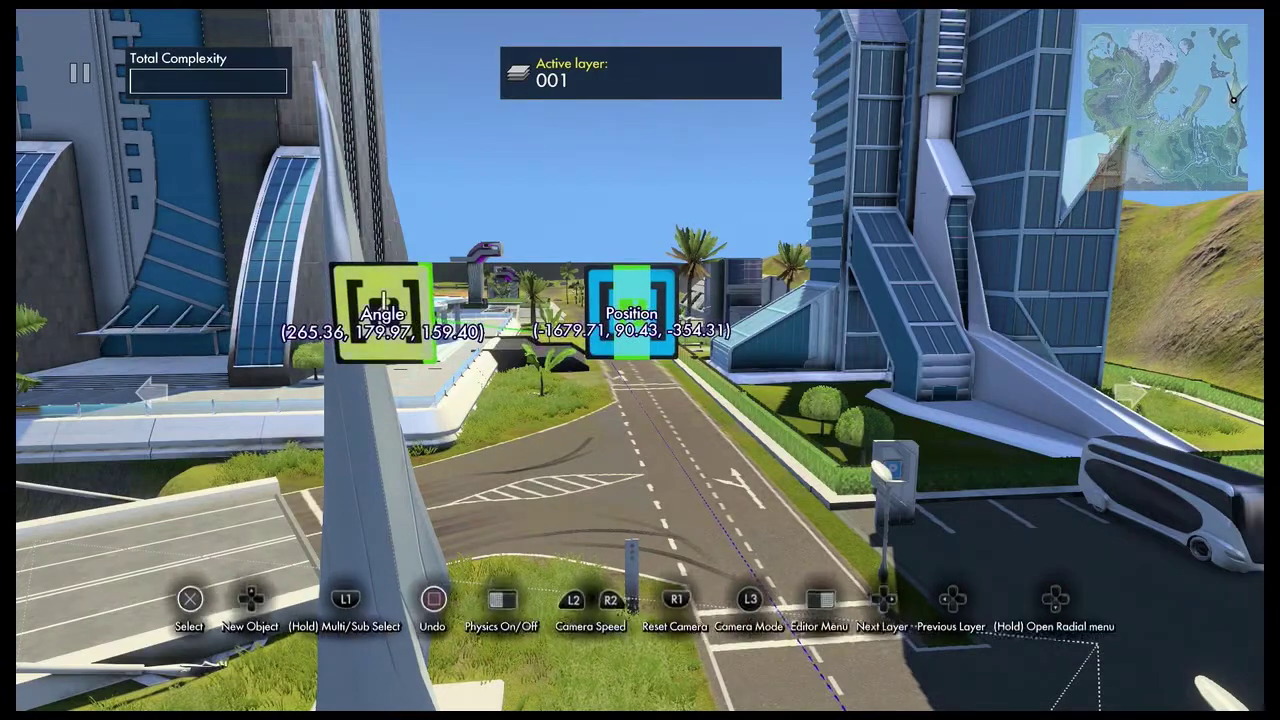
# - Add a variable data source and place it below the angle vector object info
pyautogui.press('Up')
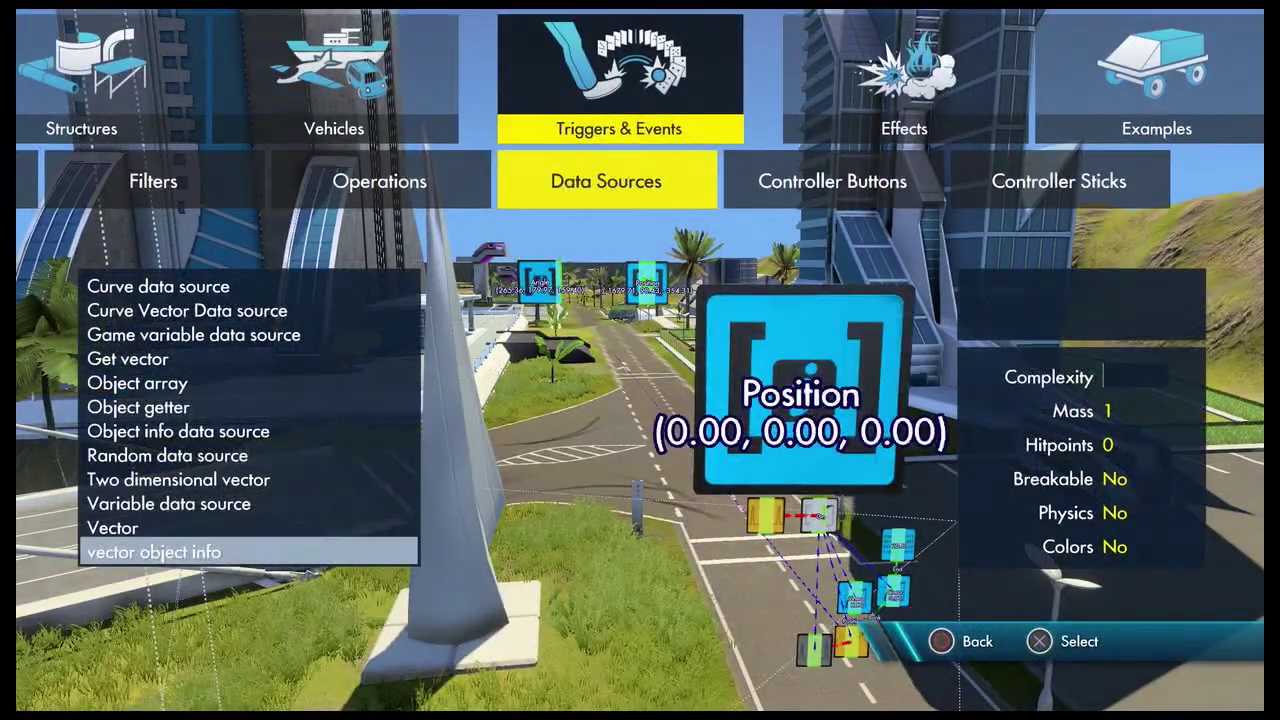
pyautogui.press('Escape')
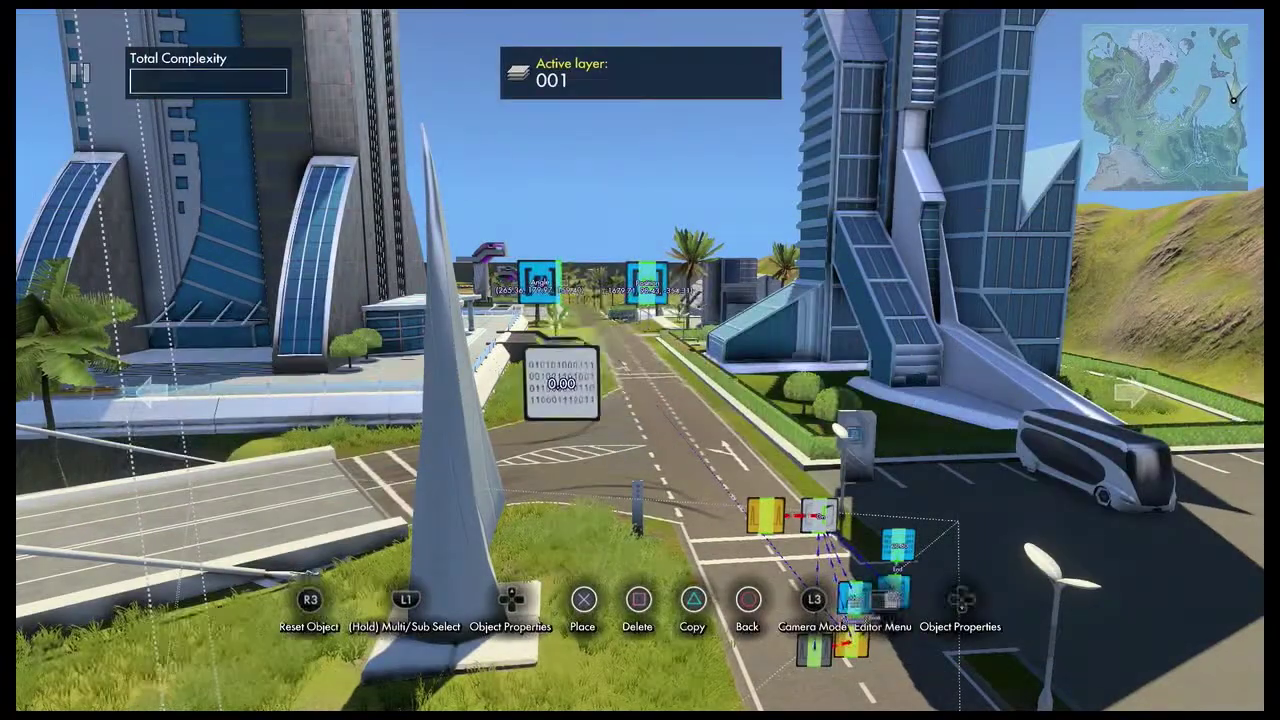
pyautogui.press('Return')
pyautogui.press('Return')
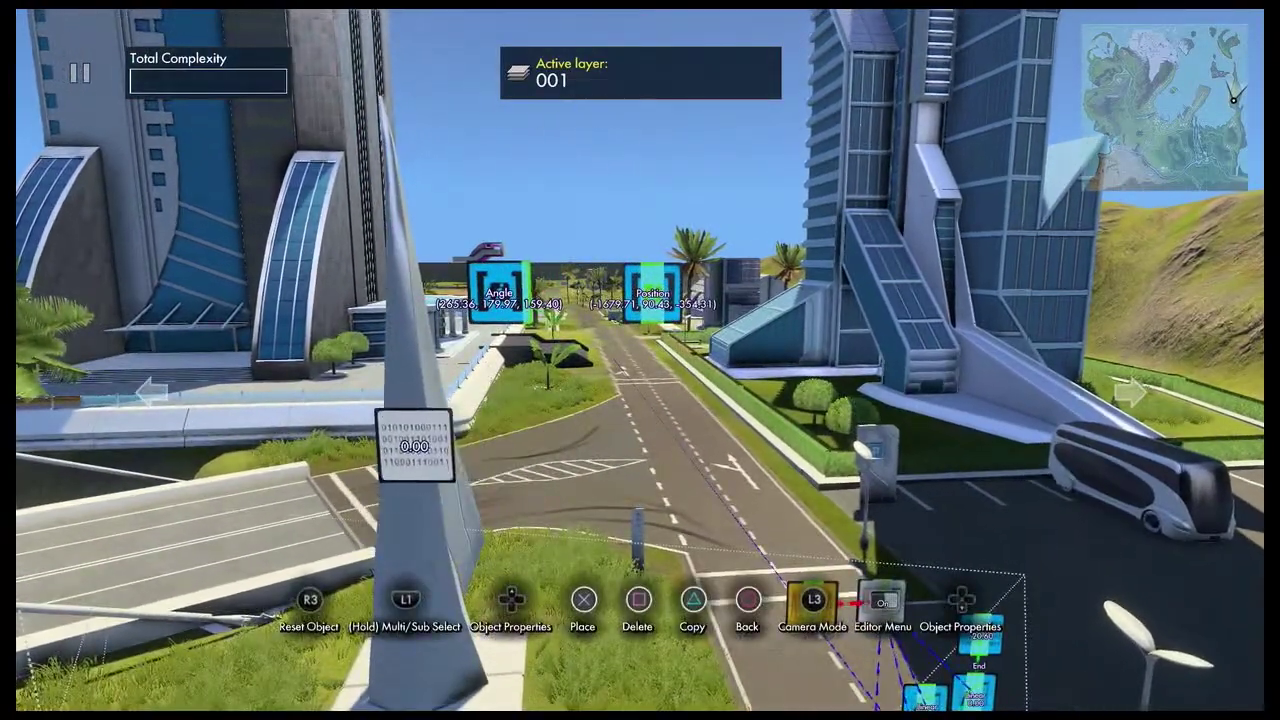
pyautogui.press('Return')
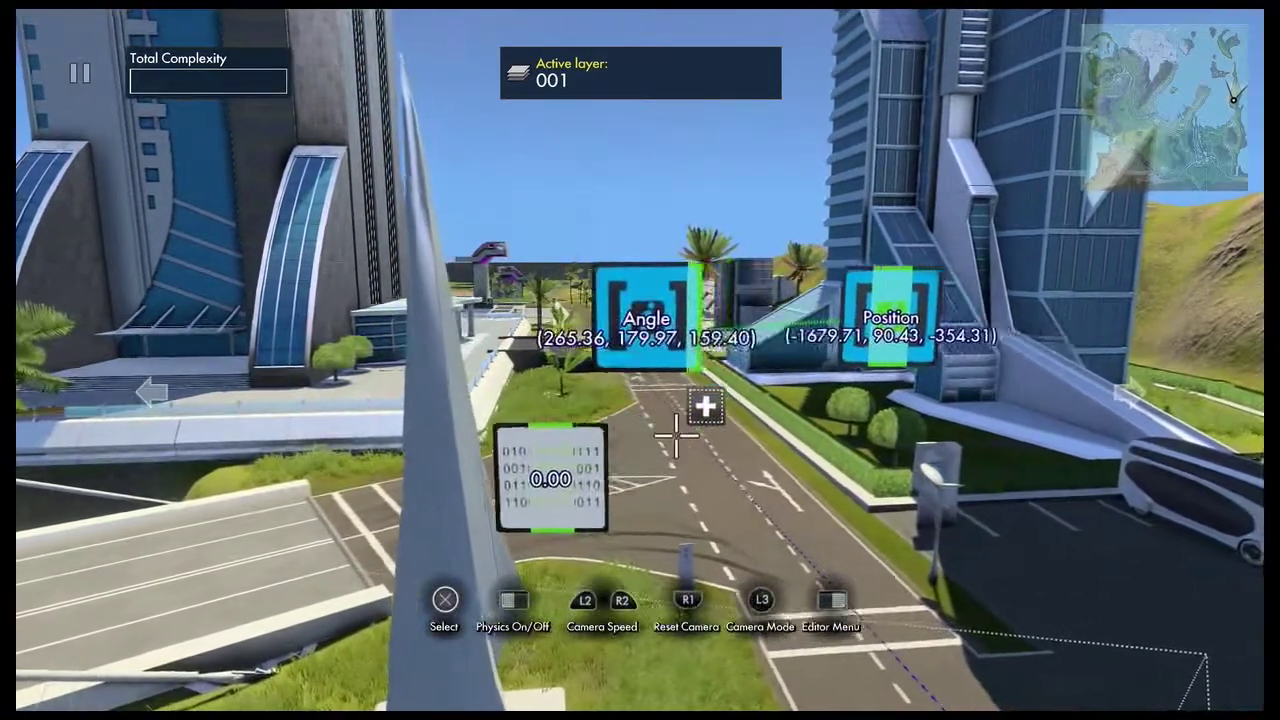
pyautogui.press('Return')
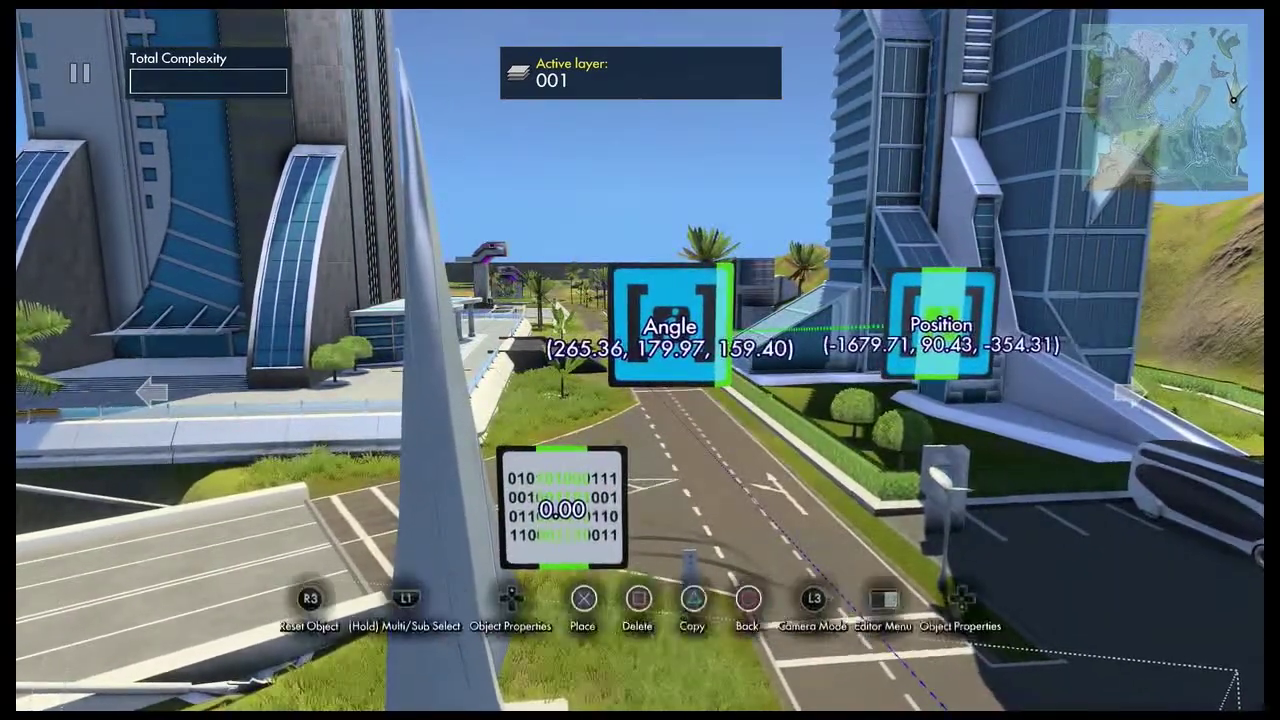
# - Set the variable data source to 265.36 and its two copies to 179.97 and 159.40, matching the car's angles
pyautogui.press('Tab')
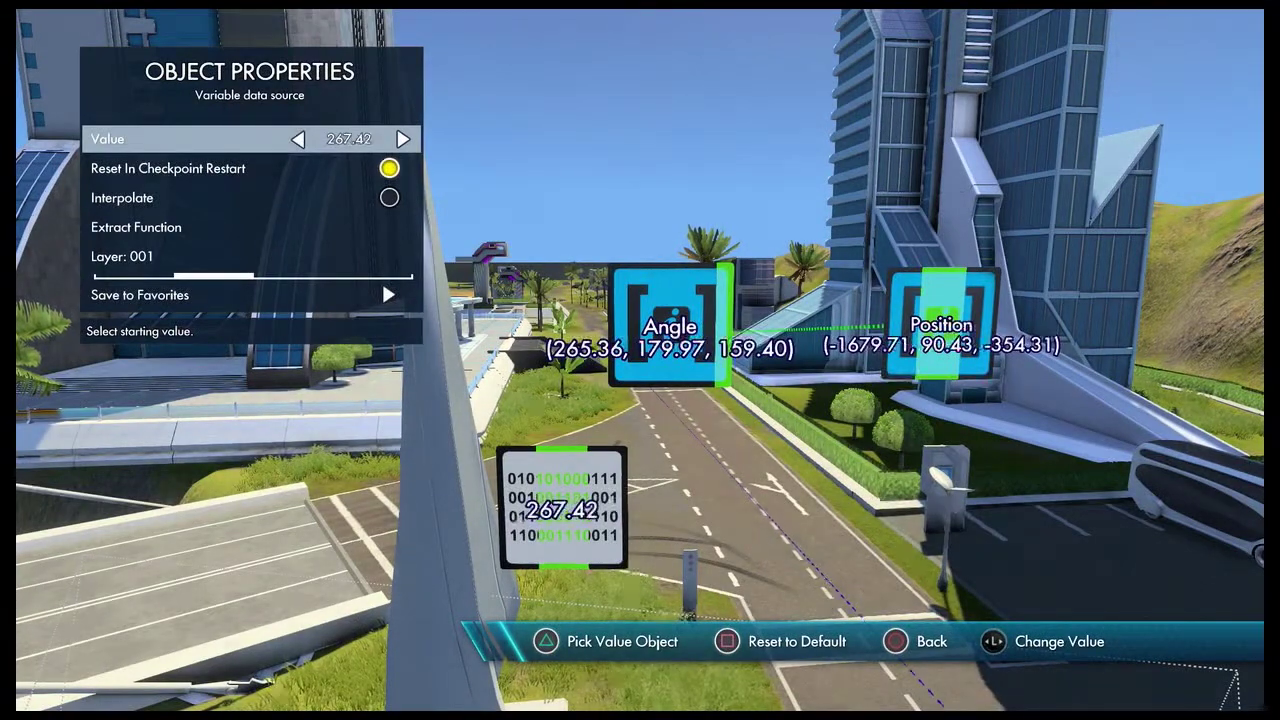
pyautogui.press('Left')
pyautogui.press('Escape')
pyautogui.press('Left')
pyautogui.press('Escape')
pyautogui.press('Left')
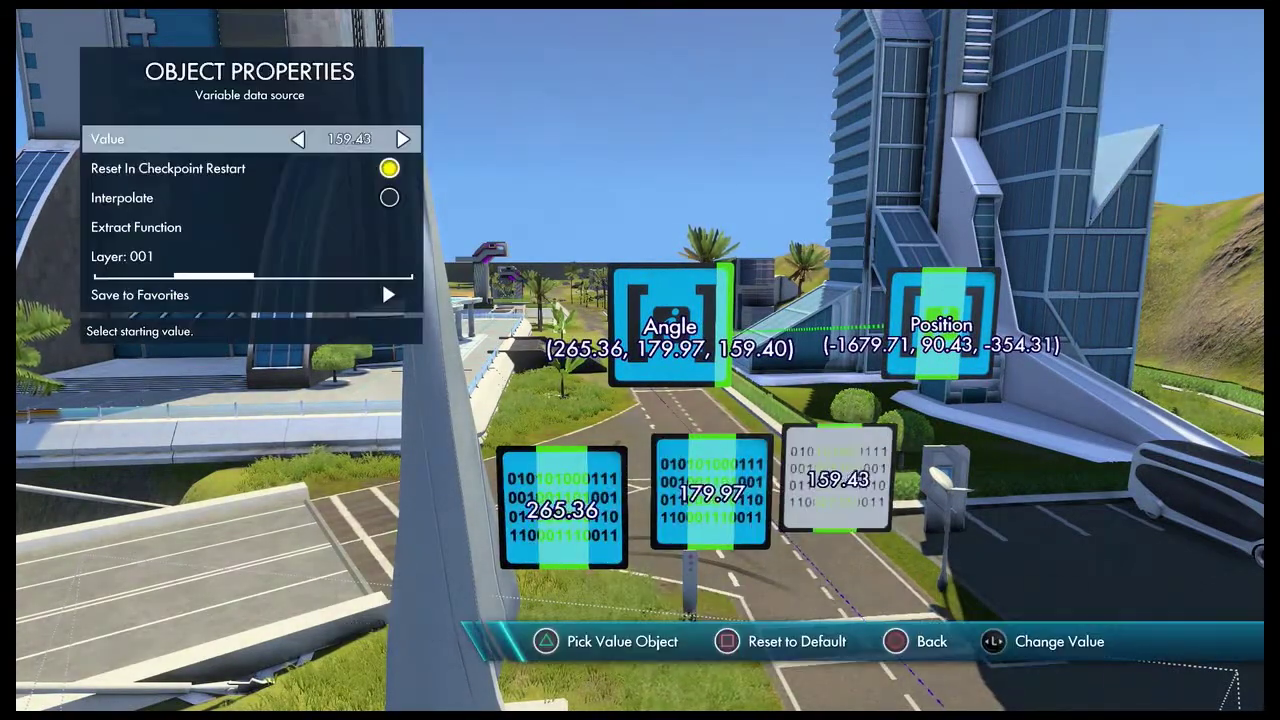
pyautogui.press('Escape')
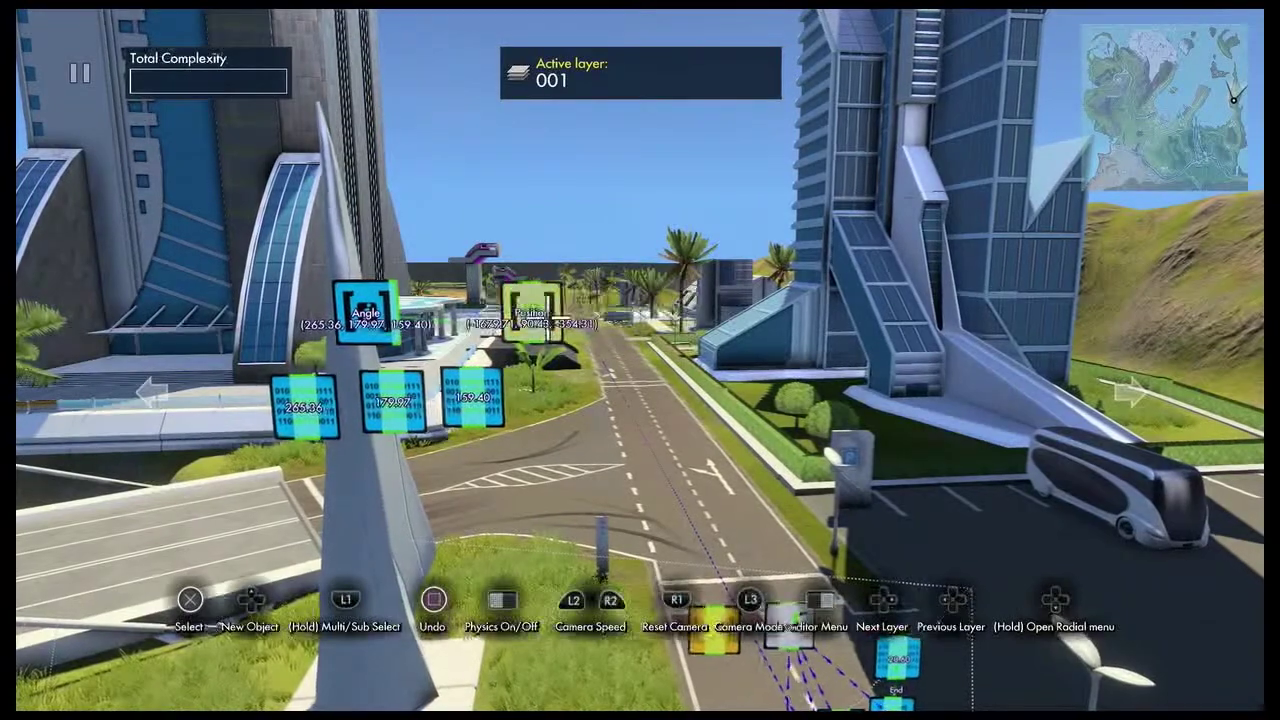
# - Add a Vector data source below the vector object infos and move the three variable data sources beneath it
pyautogui.press('Return')
pyautogui.press('Return')
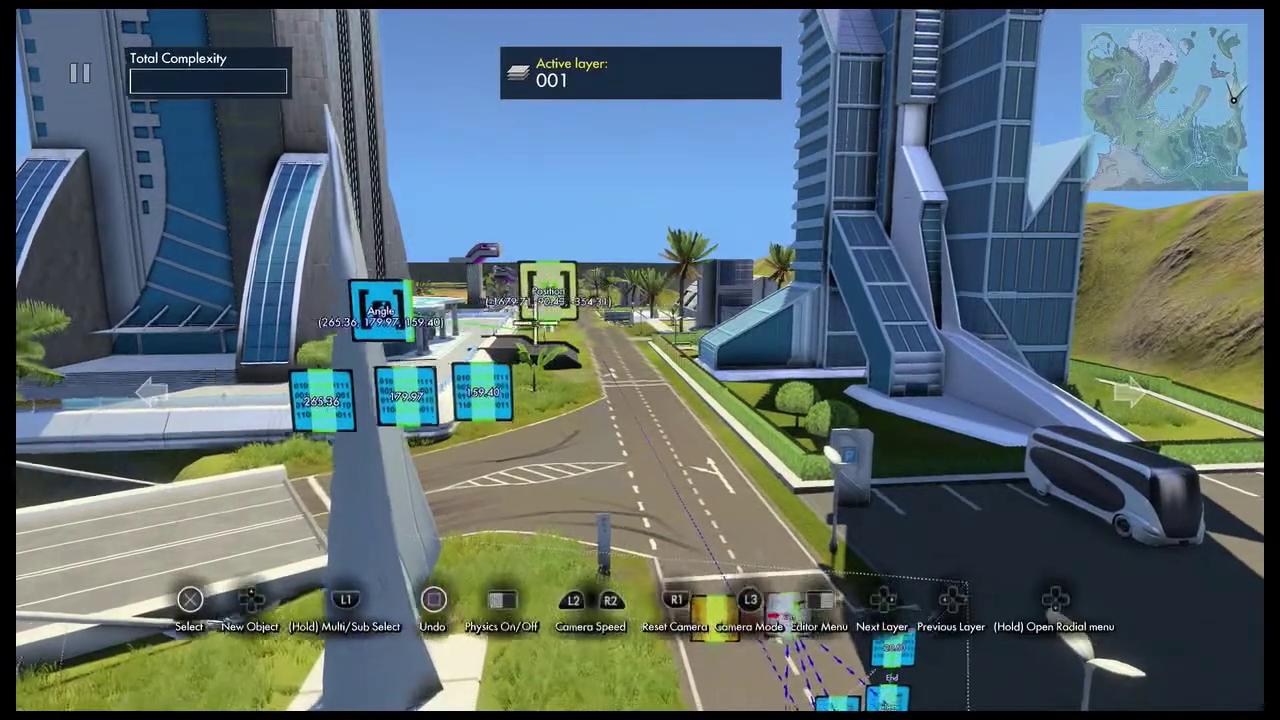
pyautogui.press('space')
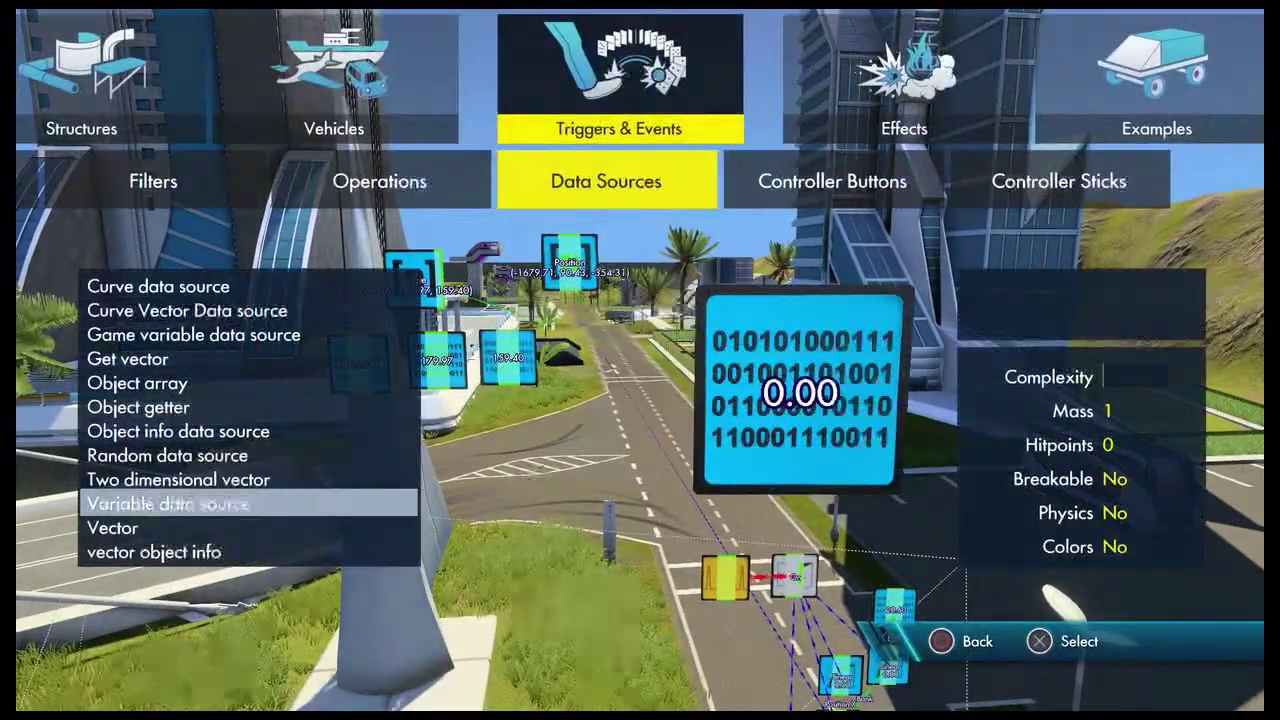
pyautogui.press('Left')
pyautogui.press('Right')
pyautogui.press('Right')
pyautogui.press('Left')
pyautogui.press('Down')
pyautogui.press('Return')
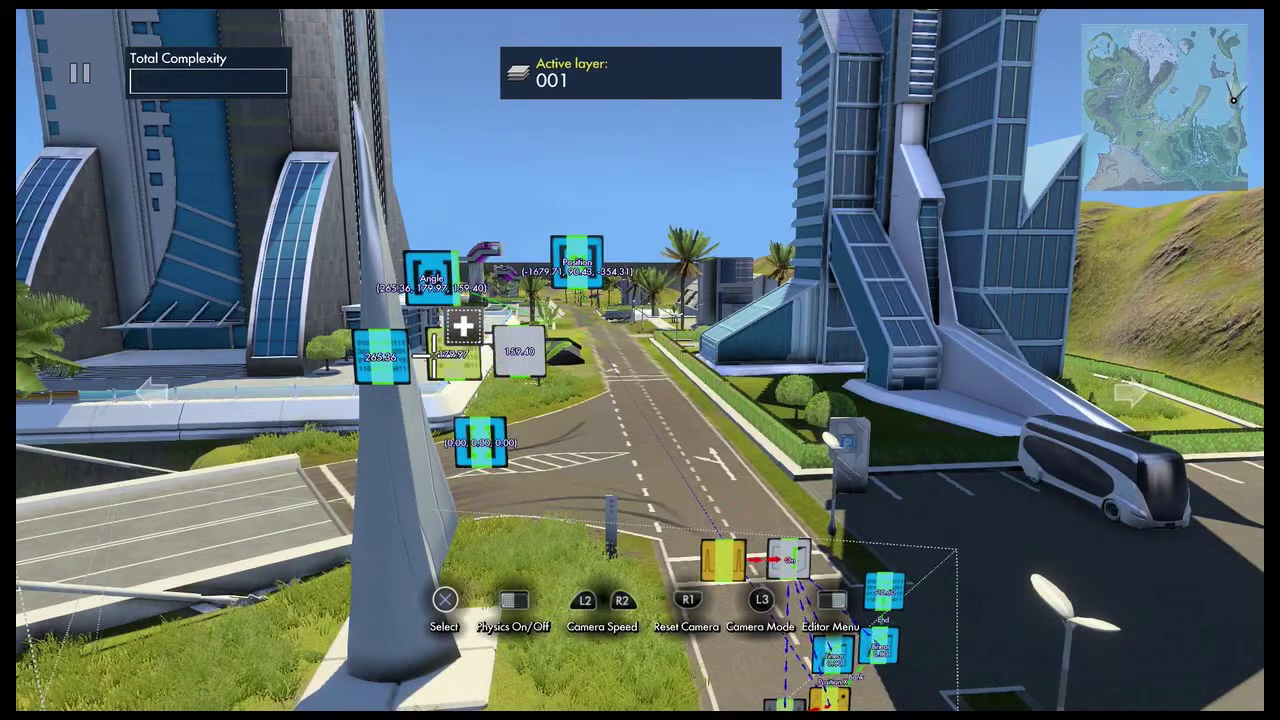
pyautogui.click(431, 338)
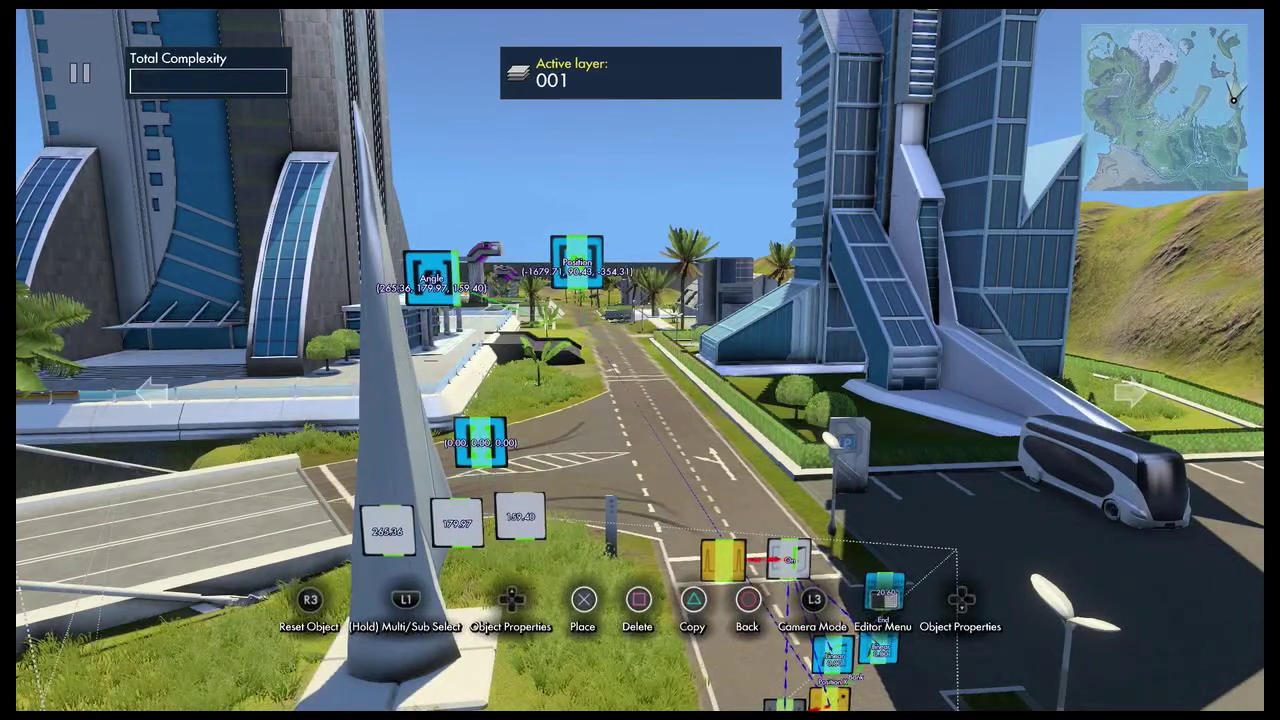
pyautogui.press('Return')
# - Add a Set vector event and place it beside the position vector object info
pyautogui.press('space')
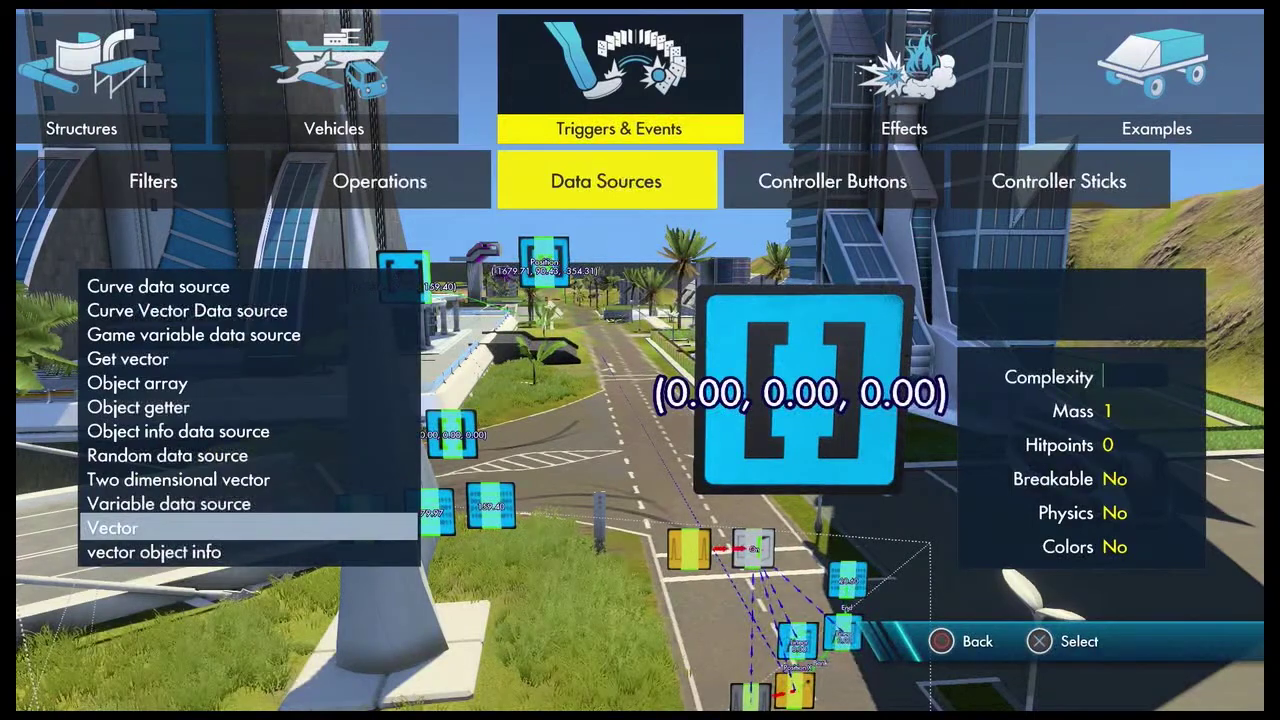
pyautogui.press('Left')
pyautogui.press('Left')
pyautogui.press('Left')
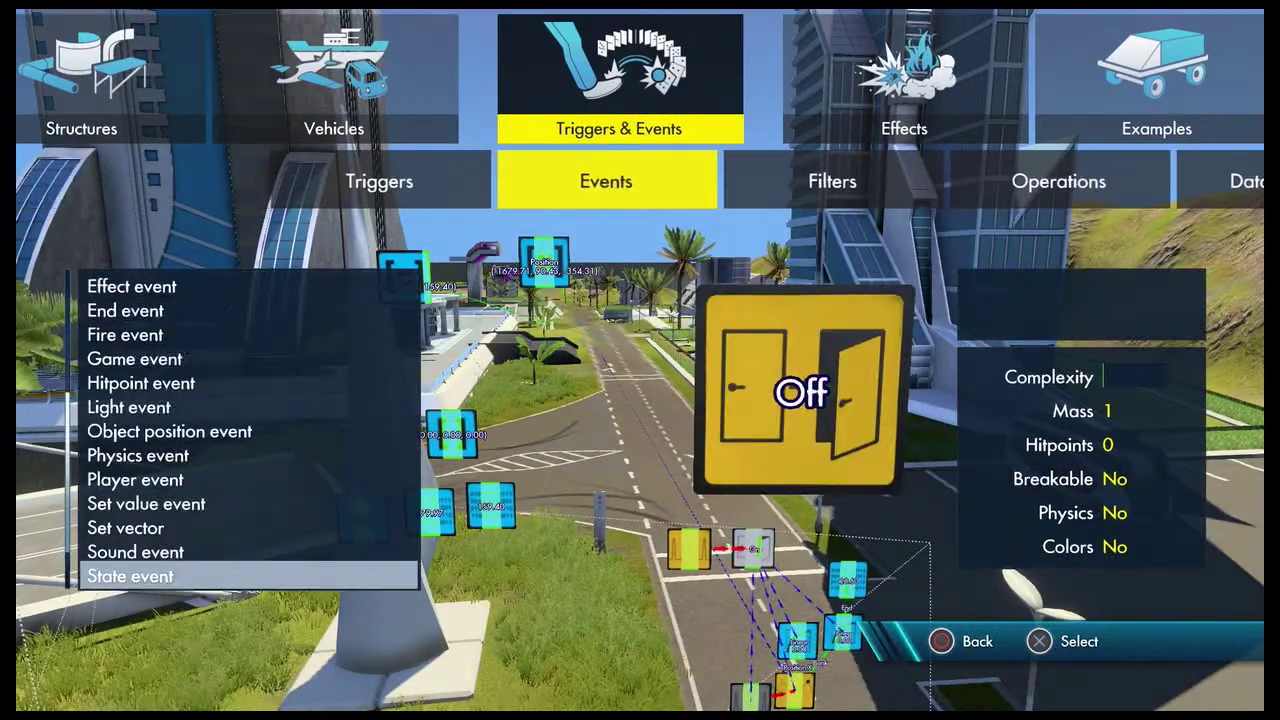
pyautogui.press('Up')
pyautogui.press('Up')
pyautogui.press('Return')
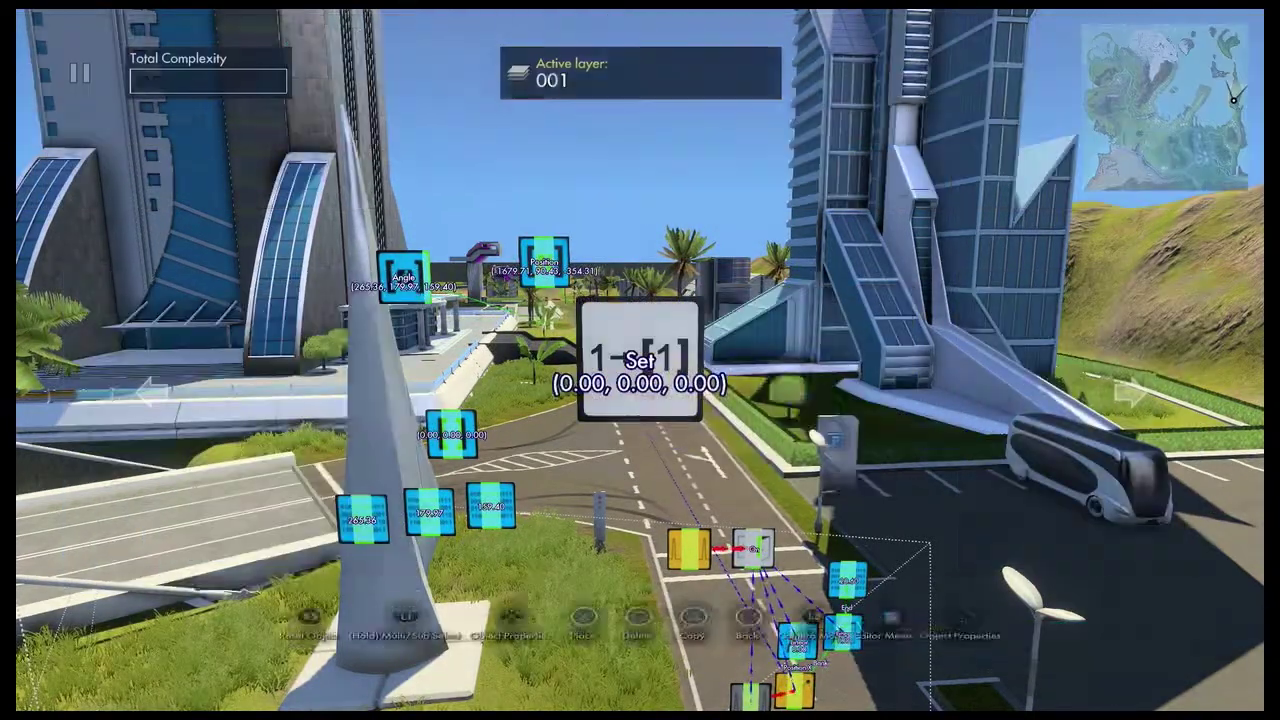
pyautogui.press('Return')
pyautogui.press('Return')
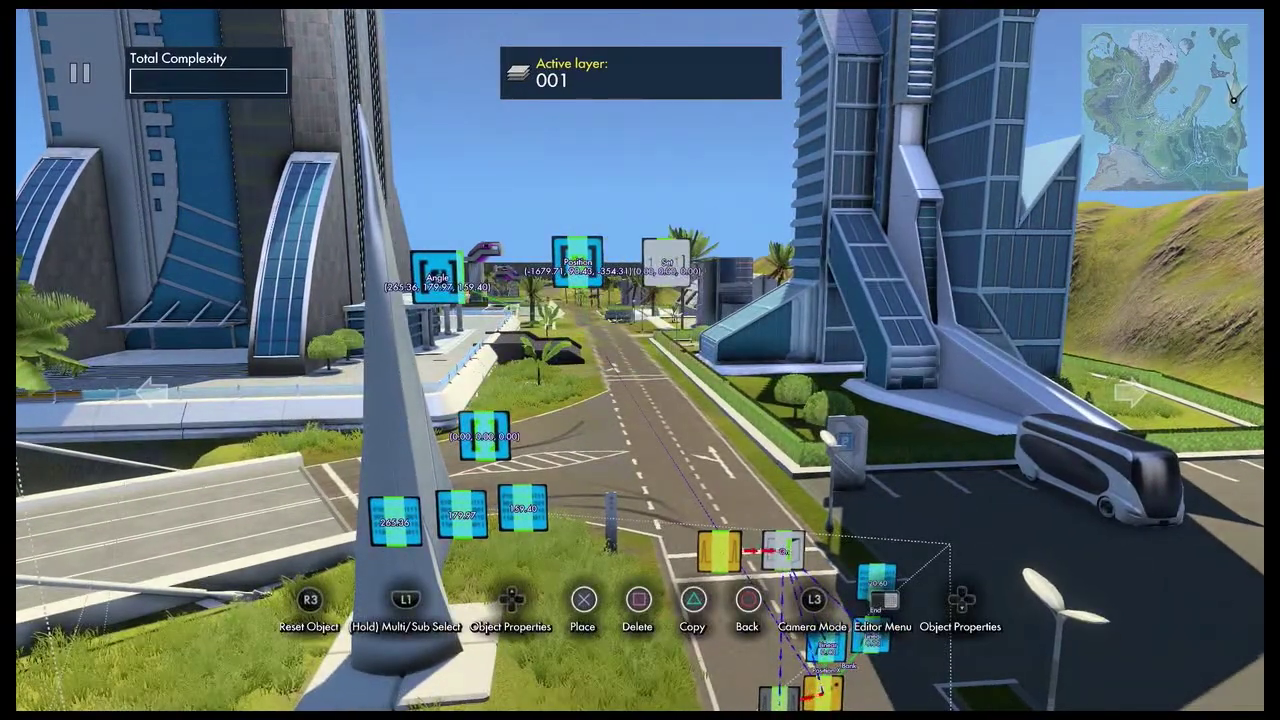
# - Link the Set vector event's Value X, Value Y and Value Z to the position vector object info
pyautogui.press('Up')
pyautogui.press('Down')
pyautogui.press('Down')
pyautogui.press('Down')
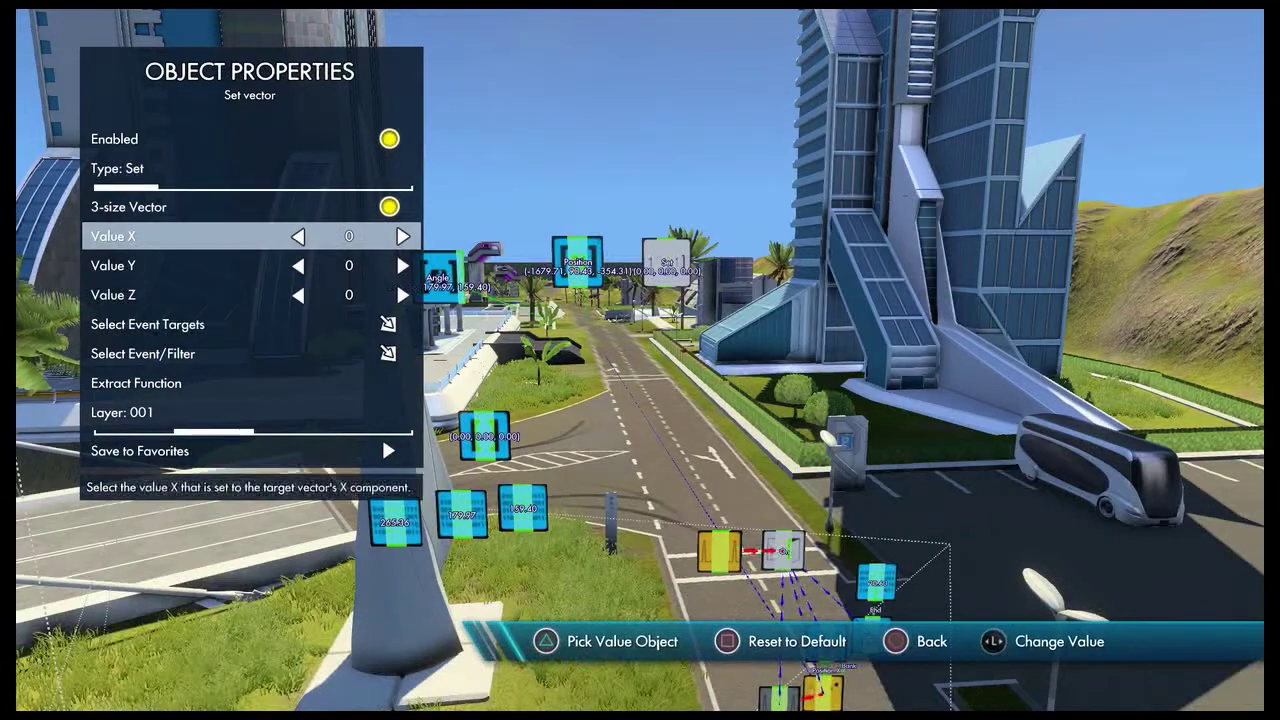
pyautogui.press('y')
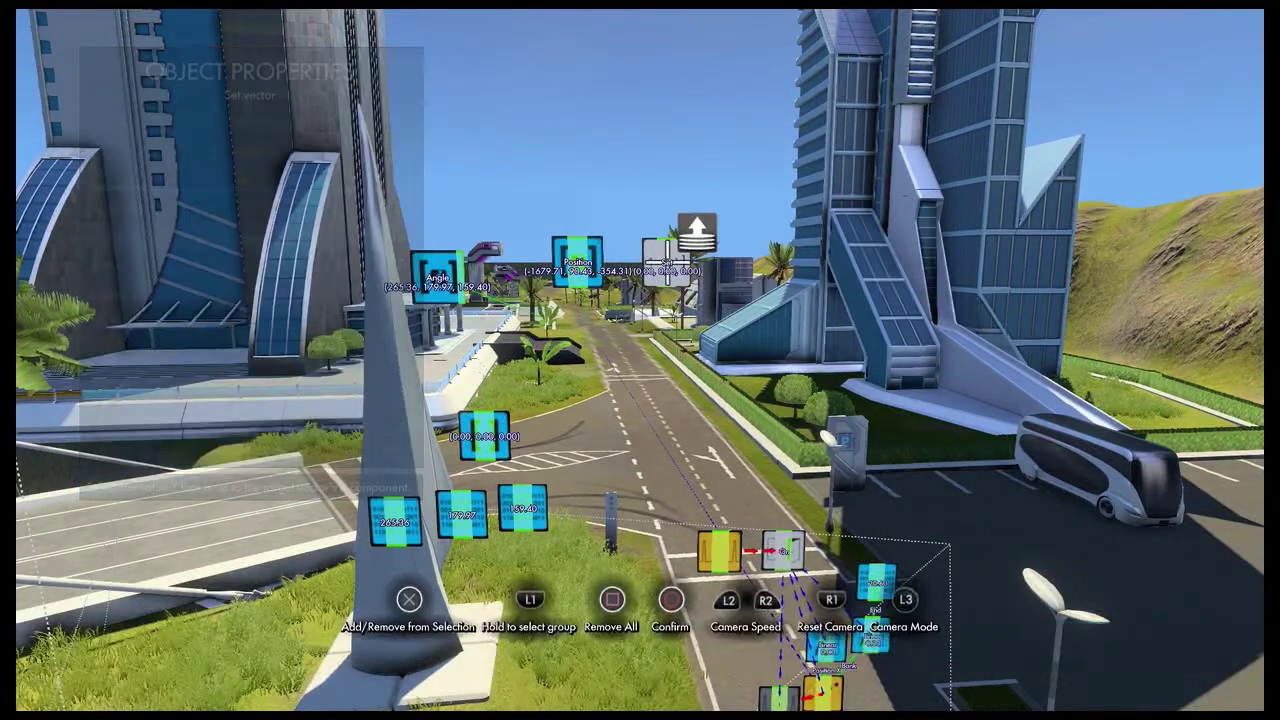
pyautogui.press('Escape')
pyautogui.press('Down')
pyautogui.press('y')
pyautogui.press('Return')
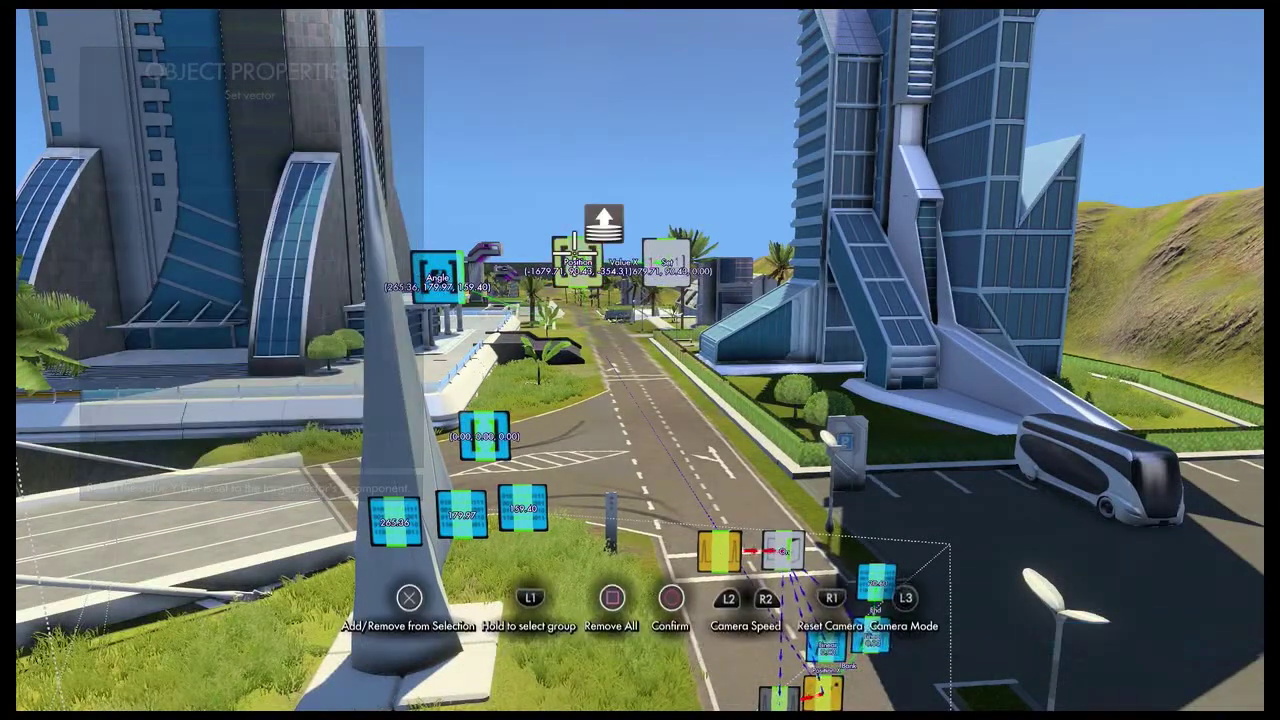
pyautogui.press('Escape')
pyautogui.press('Down')
pyautogui.press('y')
pyautogui.press('Return')
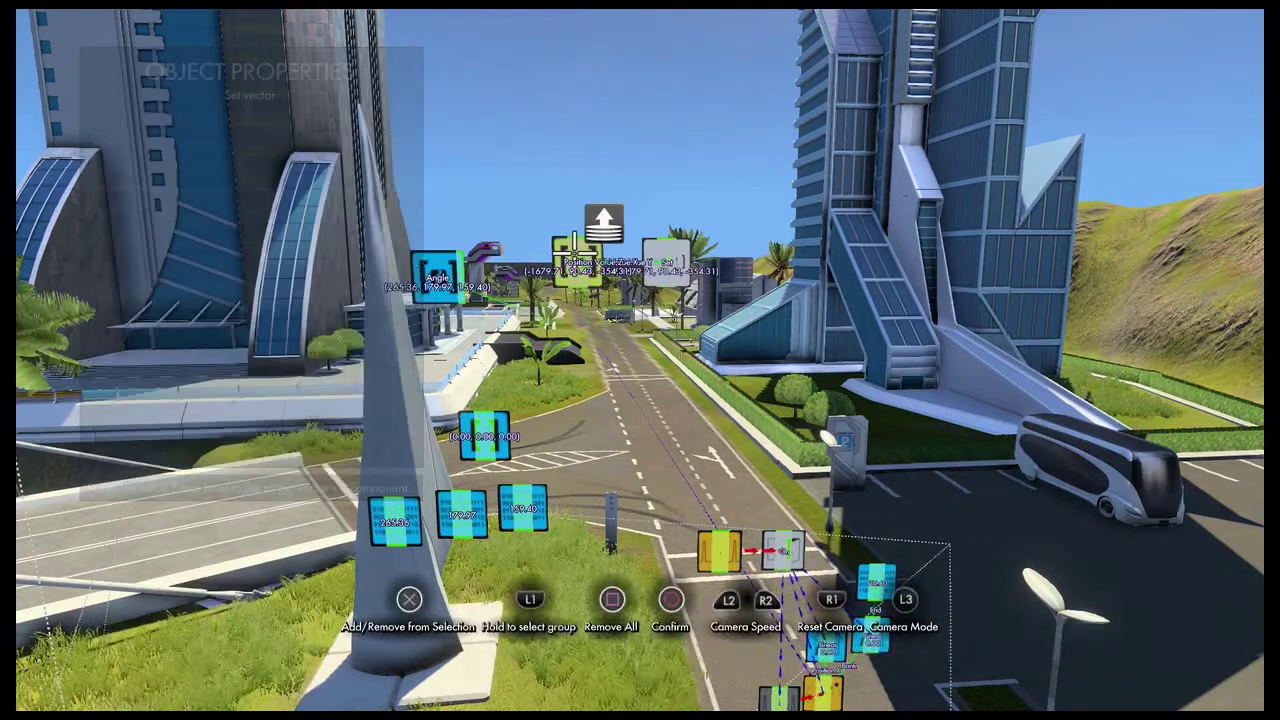
# - Select the Vector data source as the Set vector event's target
pyautogui.press('Escape')
pyautogui.press('Down')
pyautogui.press('Return')
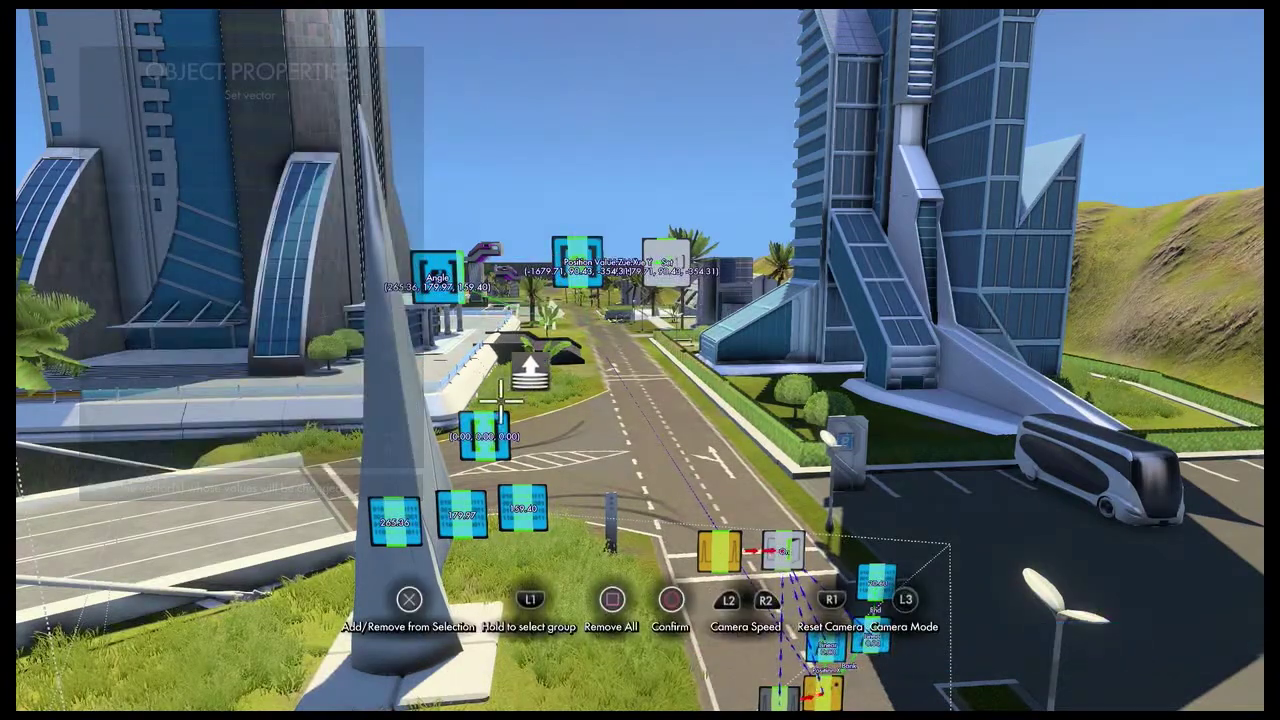
pyautogui.press('Escape')
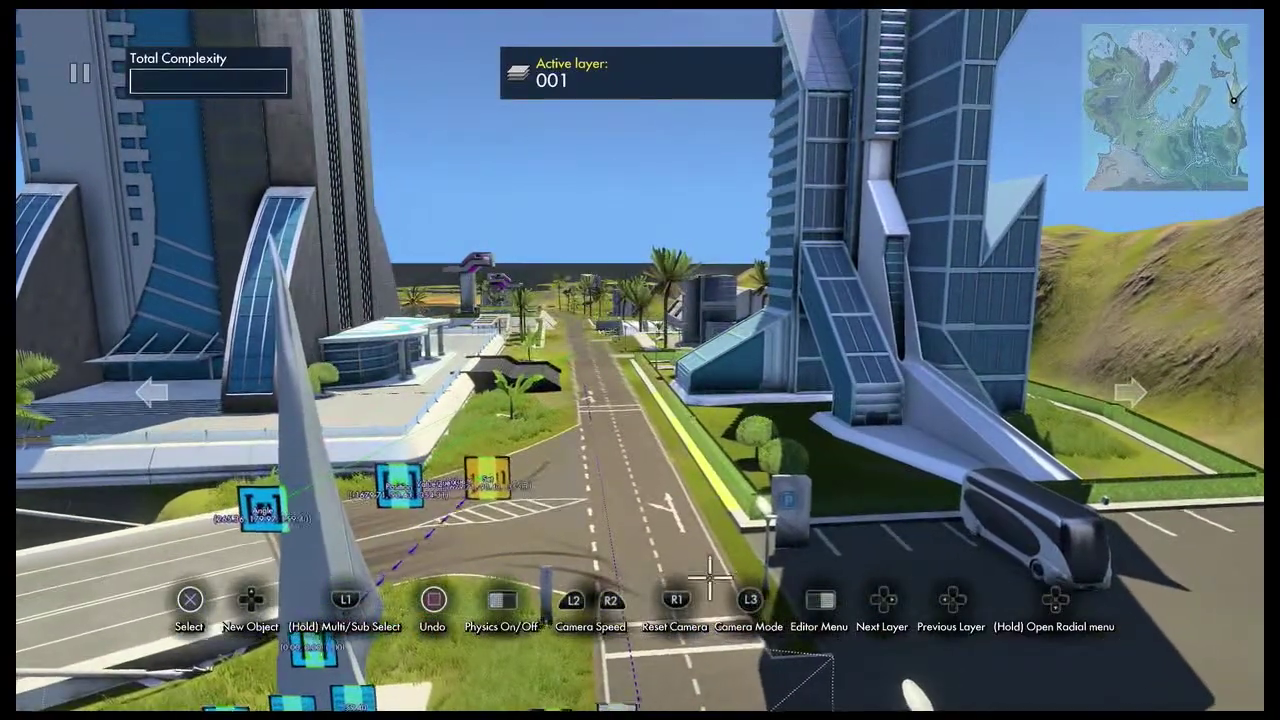
# - Add an Impulse delay filter and place it beside the Set vector event
pyautogui.press('Up')
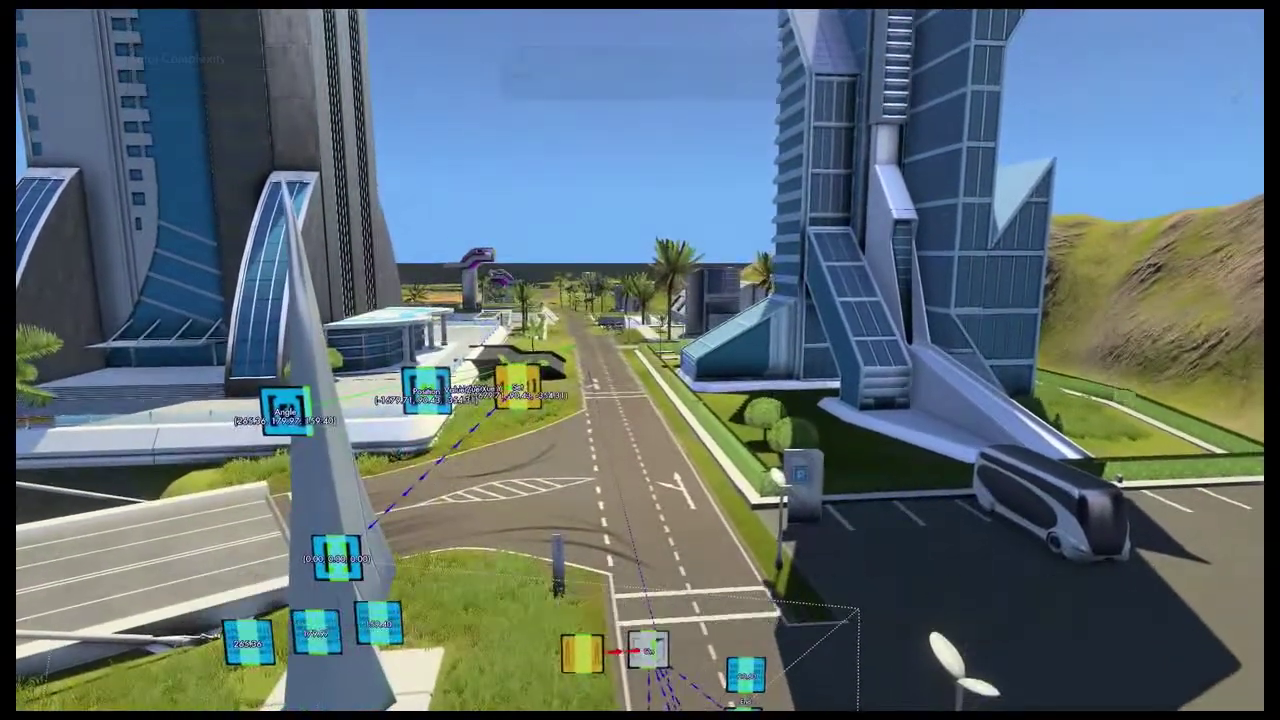
pyautogui.press('Right')
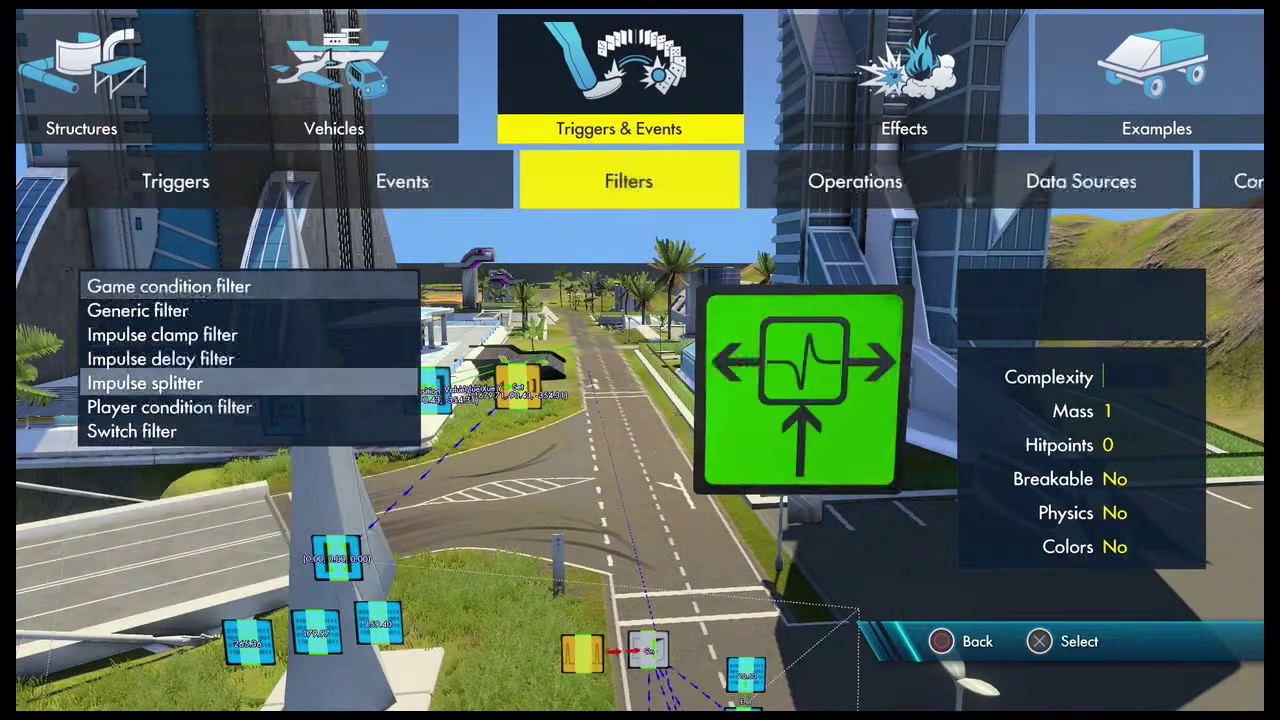
pyautogui.press('Up')
pyautogui.press('Return')
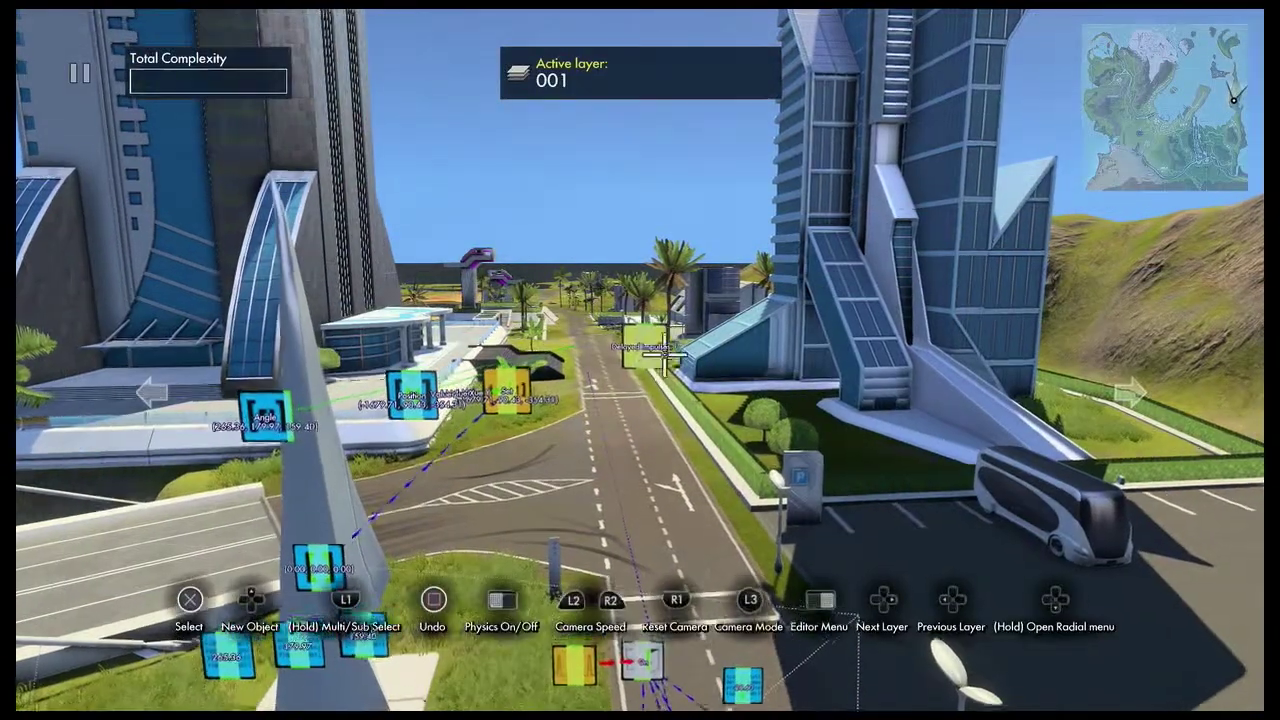
# - Add a Variable data source and place it above the Impulse delay filter
pyautogui.press('Up')
pyautogui.press('Right')
pyautogui.press('Right')
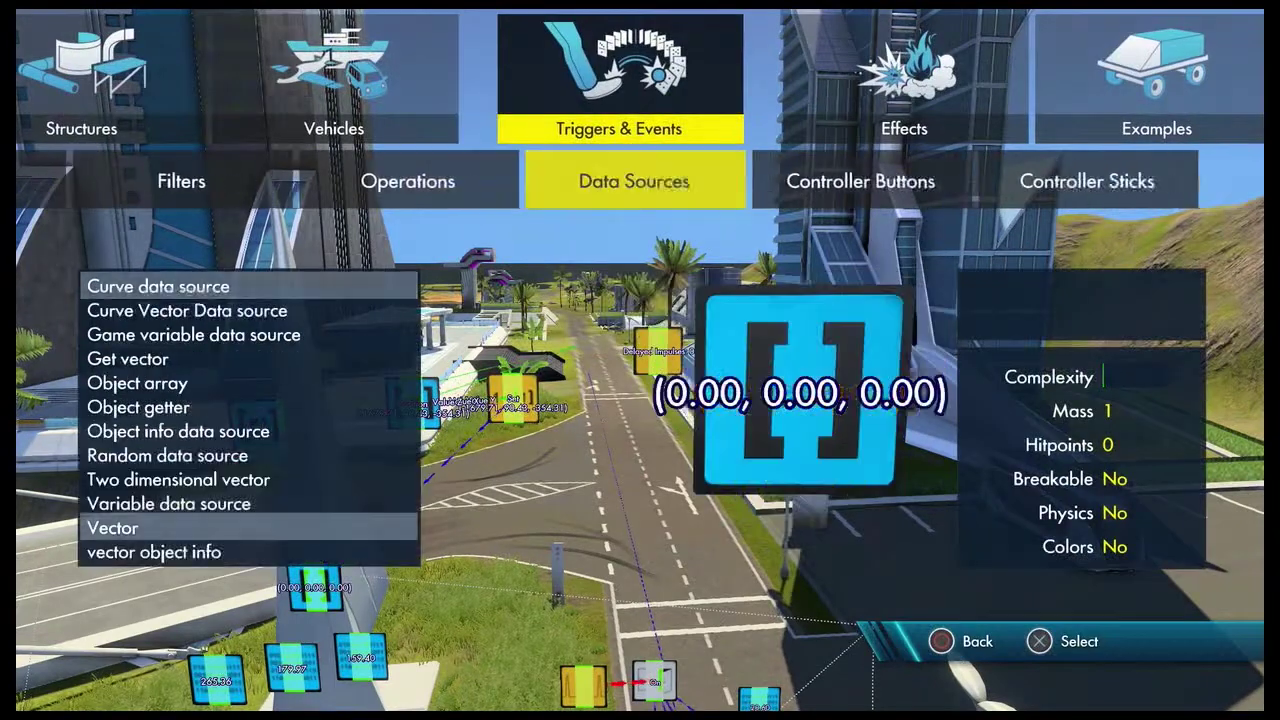
pyautogui.press('Down')
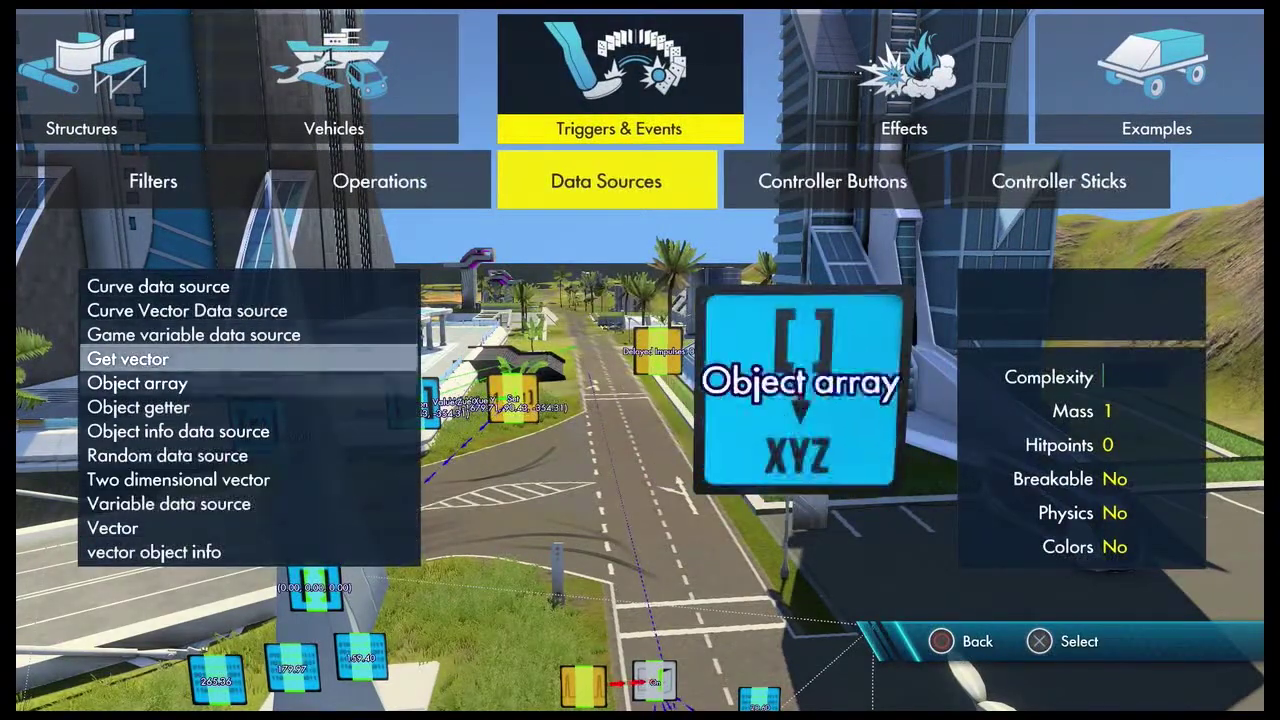
pyautogui.press('Return')
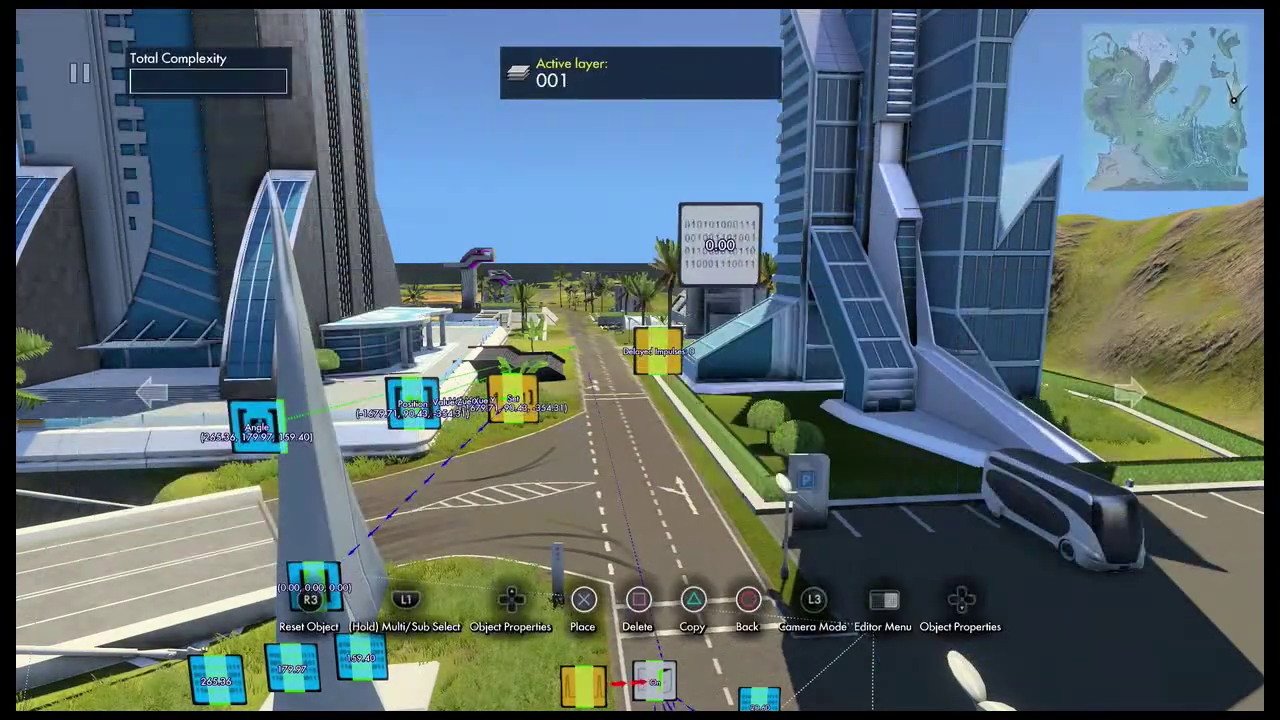
pyautogui.press('Return')
pyautogui.press('Return')
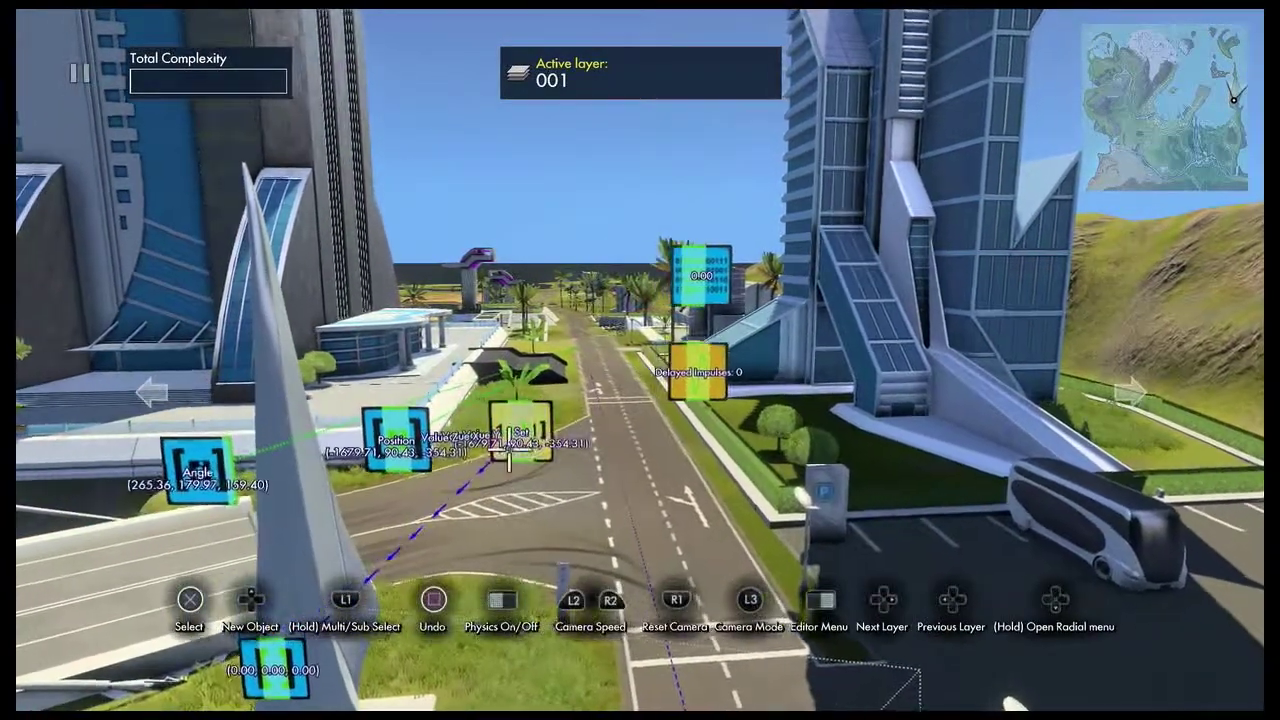
# - Reduce the interval of the Random data source
pyautogui.press('Return')
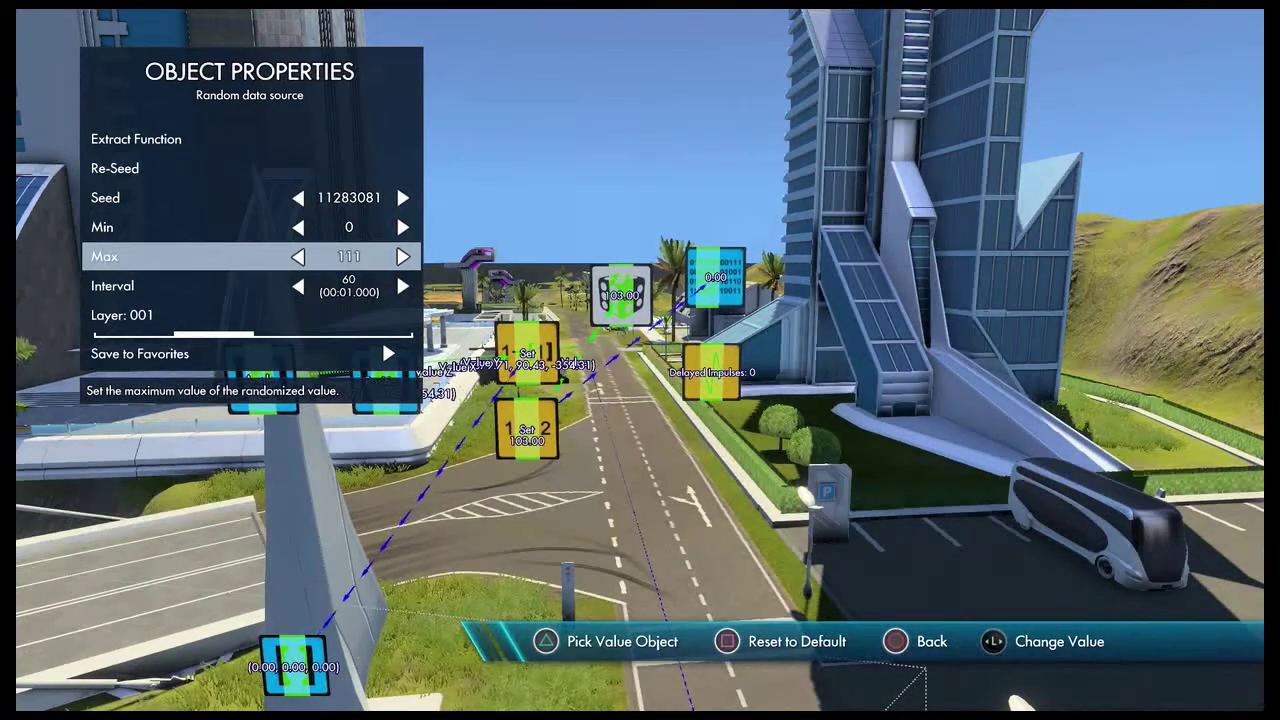
pyautogui.press('Down')
pyautogui.press('Left')
pyautogui.press('Left')
pyautogui.press('Left')
pyautogui.press('Left')
pyautogui.press('Escape')
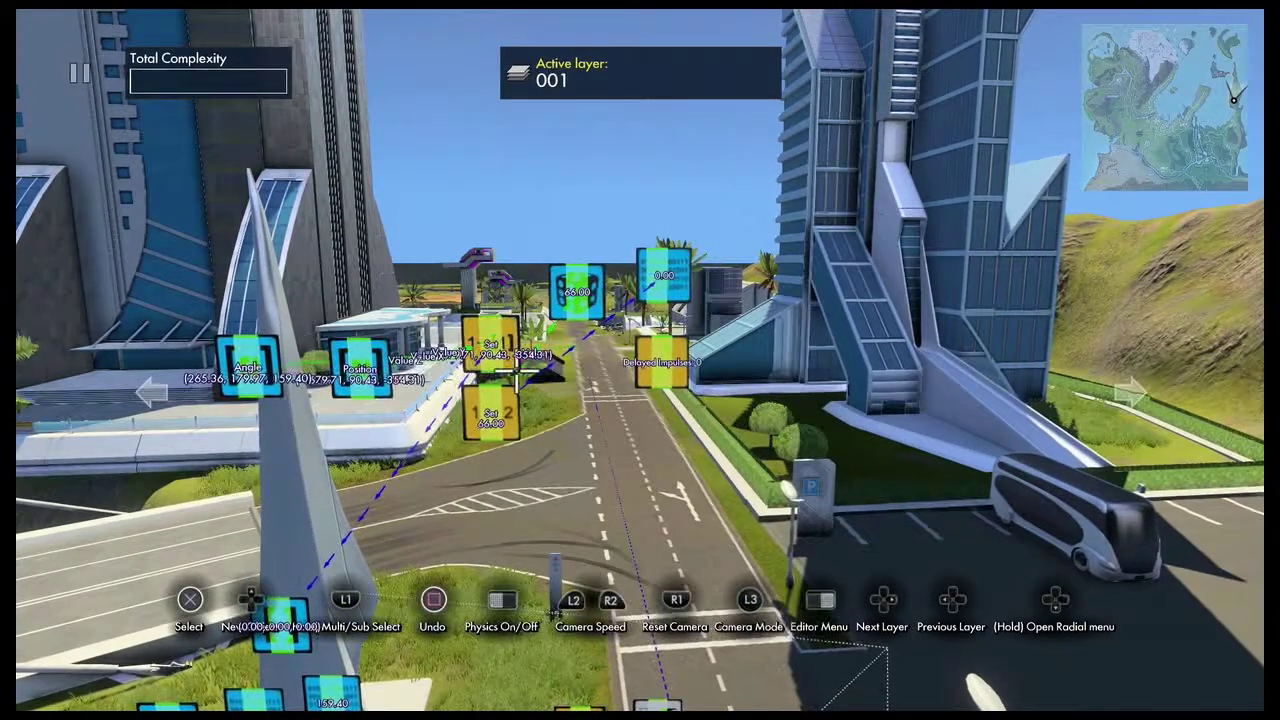
# - Raise the Set vector event and add an Object position event beneath the Set value event
pyautogui.press('Return')
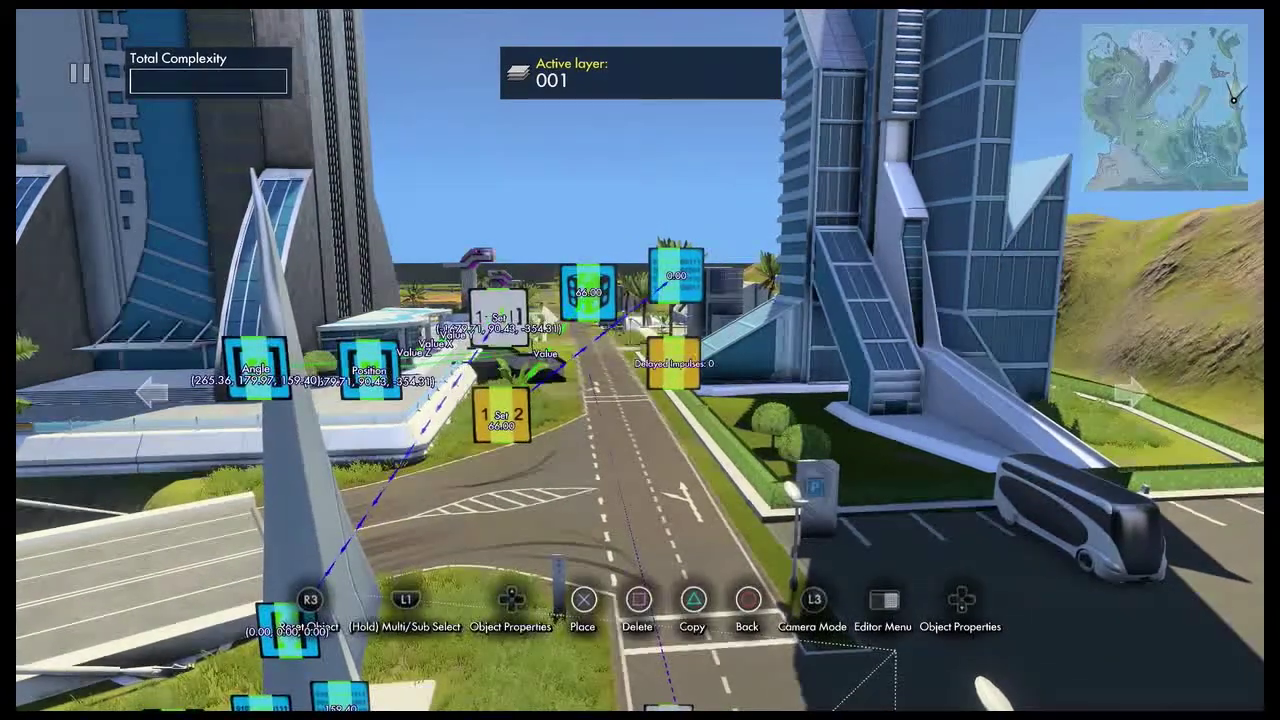
pyautogui.press('Return')
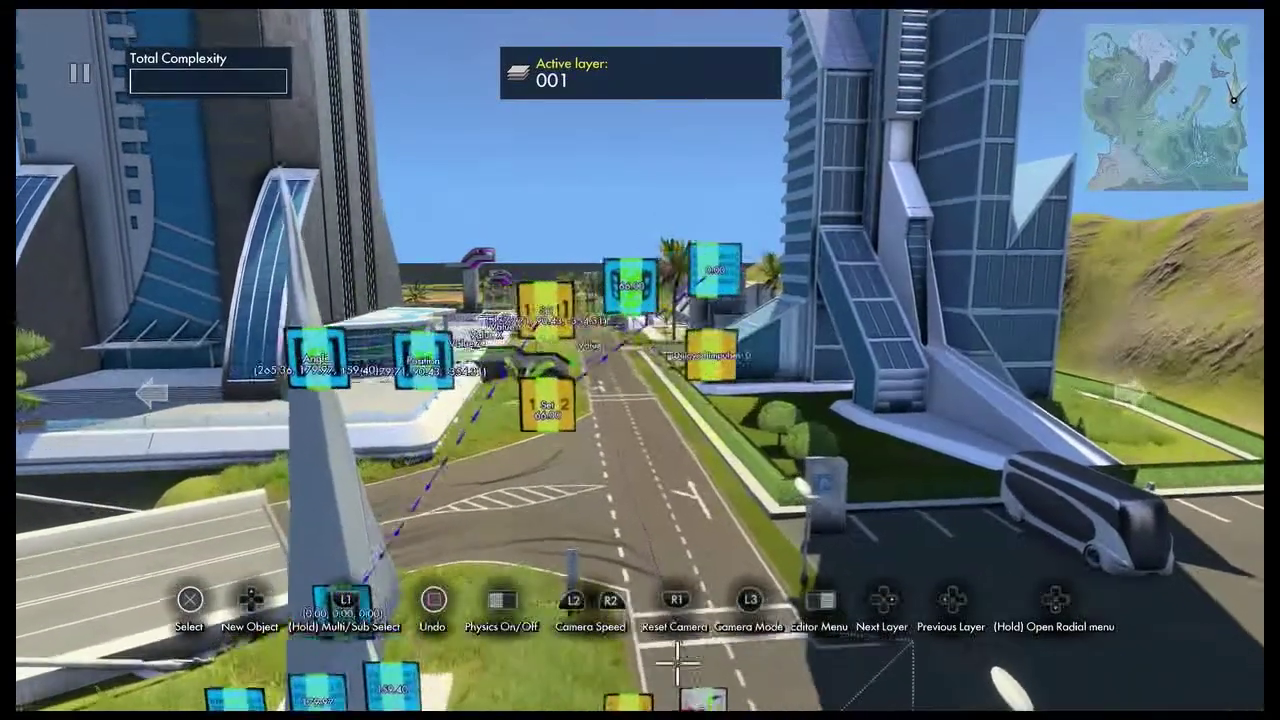
pyautogui.press('Up')
pyautogui.press('Left')
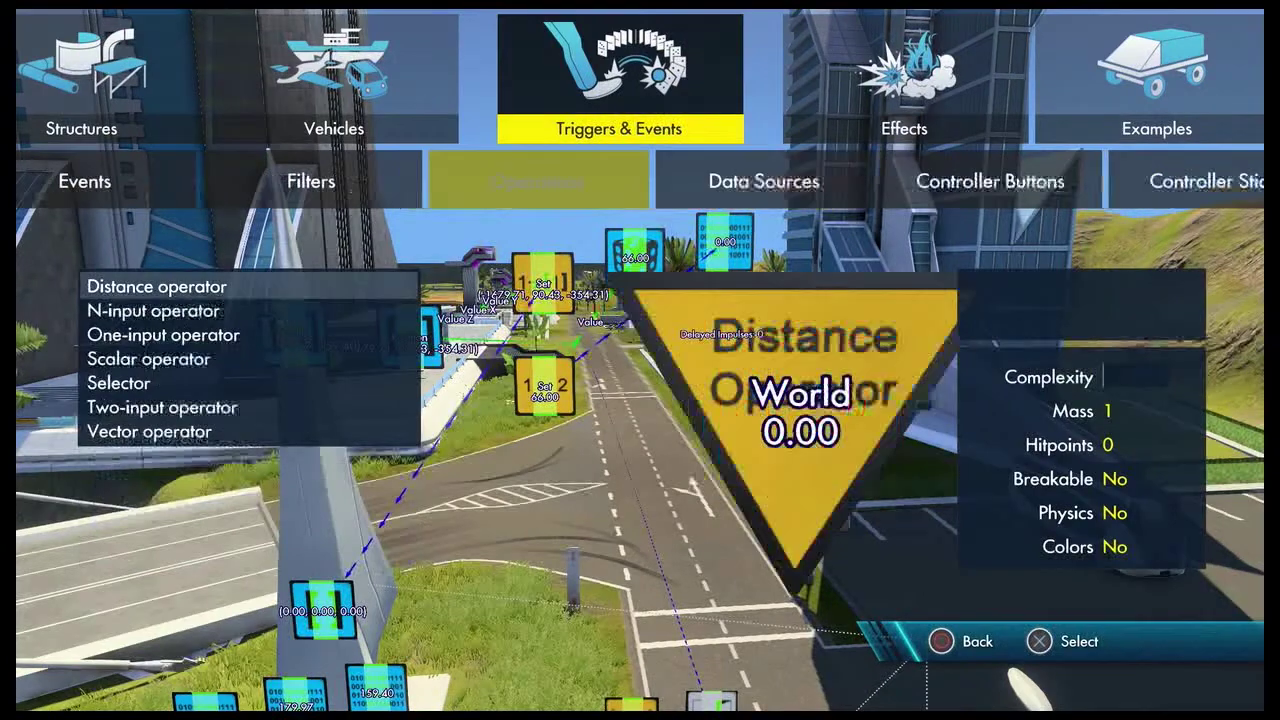
pyautogui.press('Left')
pyautogui.press('Left')
pyautogui.press('Up')
pyautogui.press('Up')
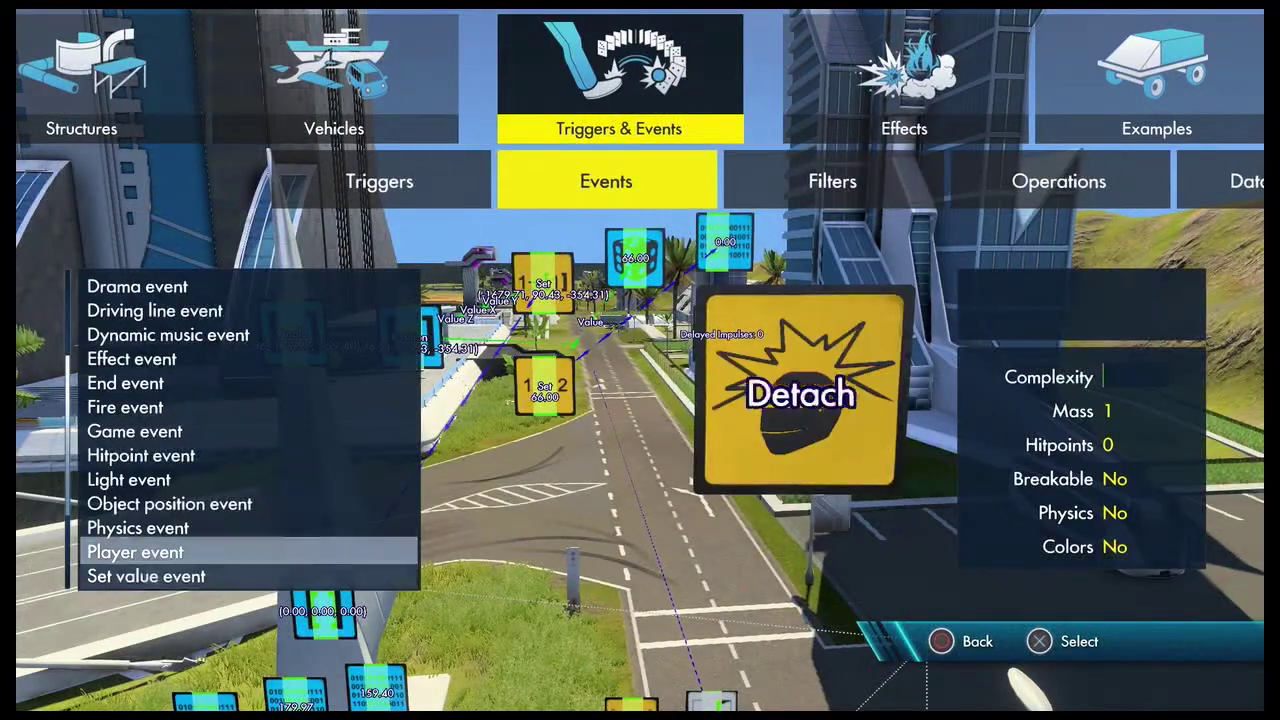
pyautogui.press('Up')
pyautogui.press('Up')
pyautogui.press('Return')
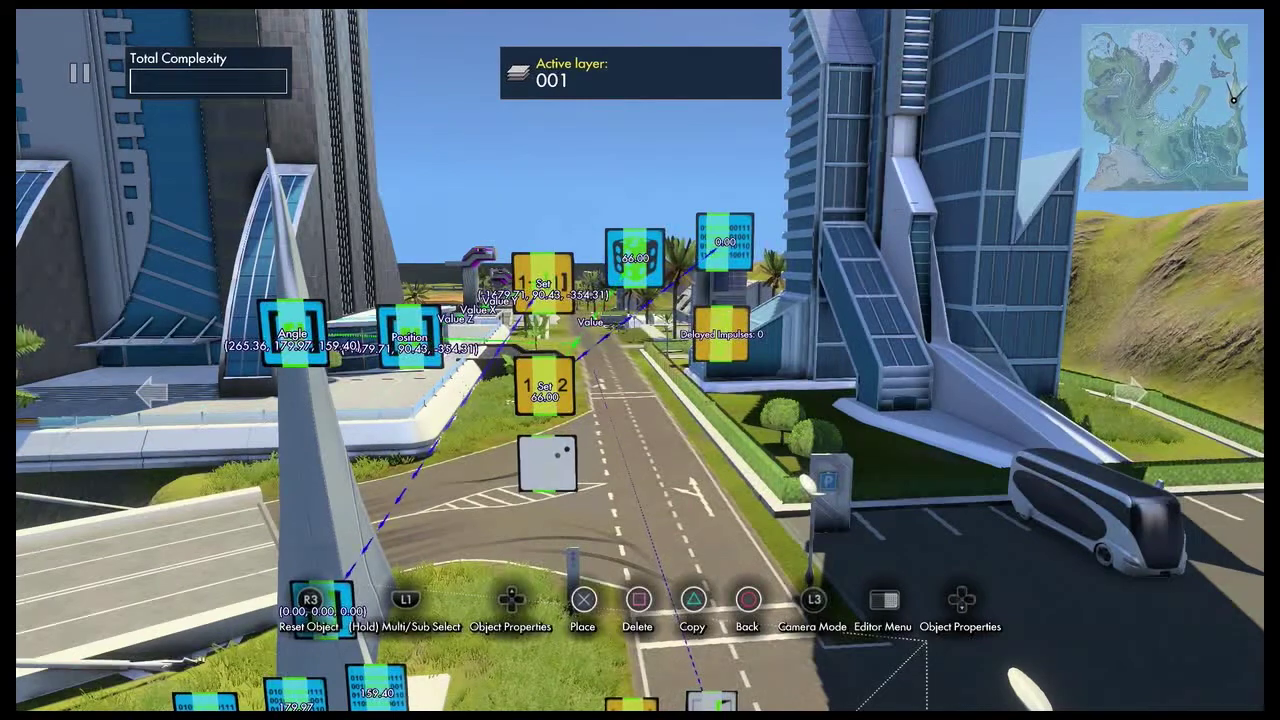
# - Turn off the Local option for the position of the Object position event
pyautogui.press('Down')
pyautogui.press('Down')
pyautogui.press('Down')
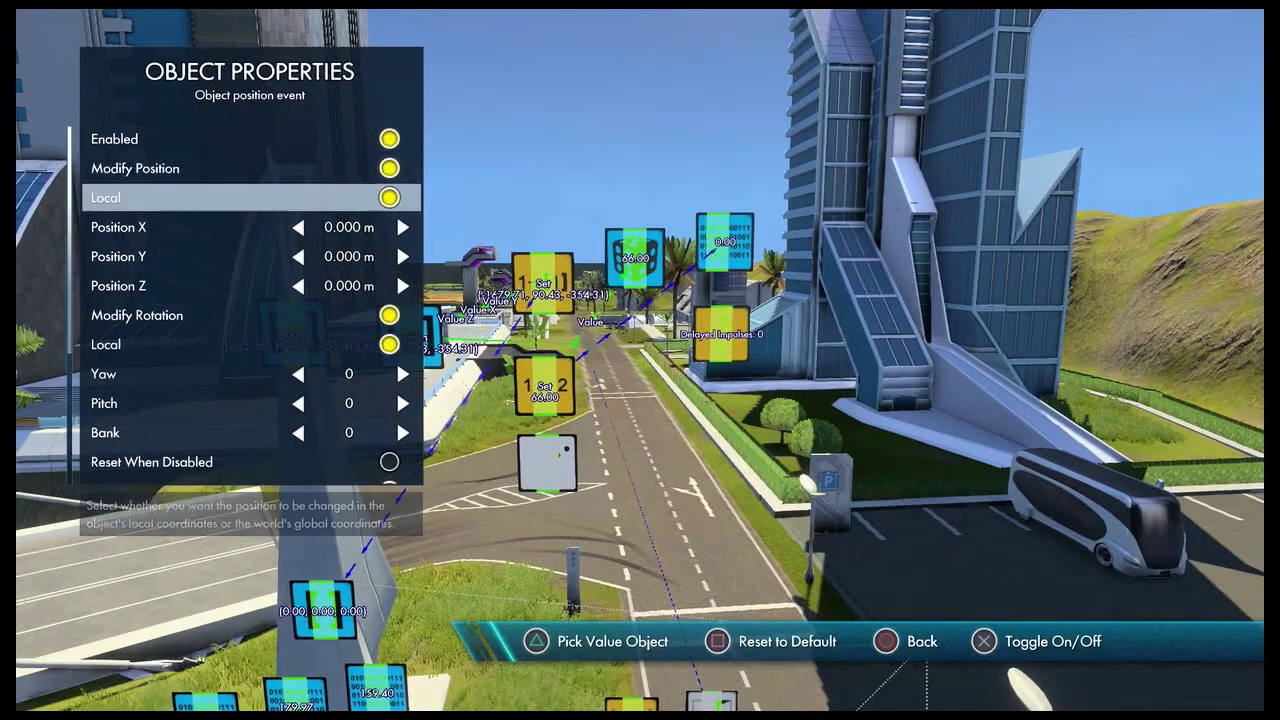
pyautogui.press('Return')
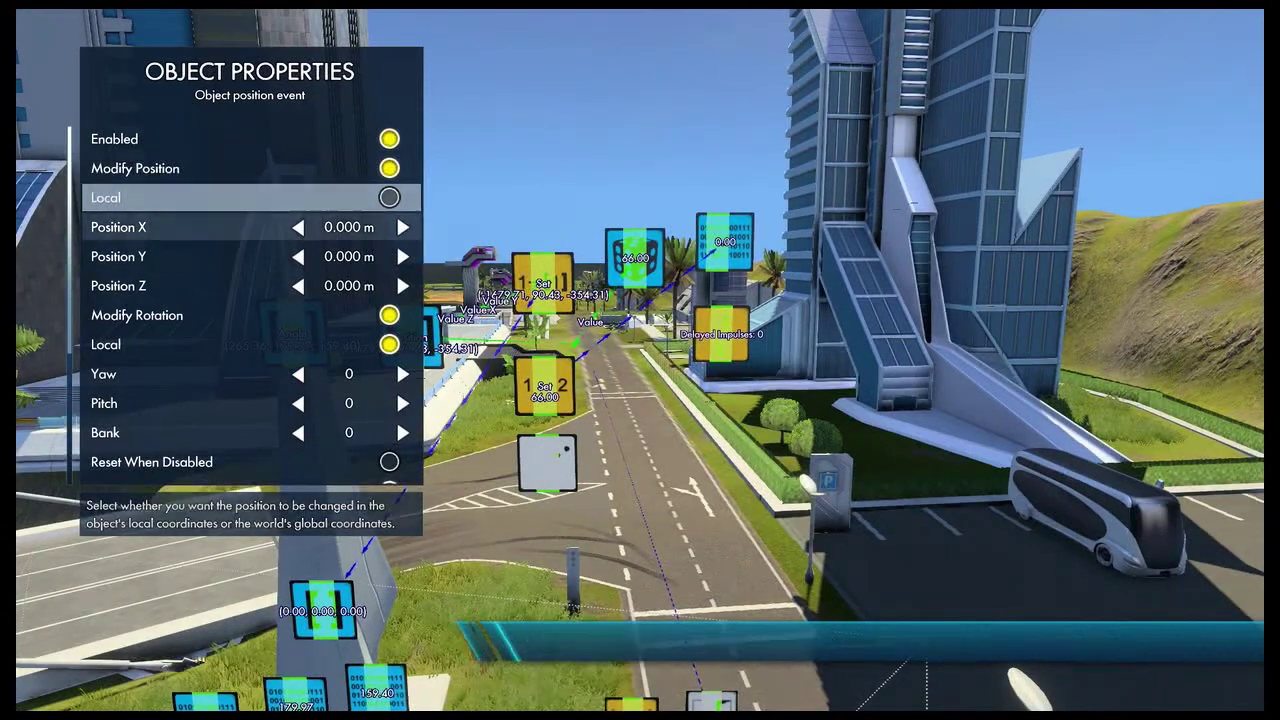
pyautogui.press('Escape')
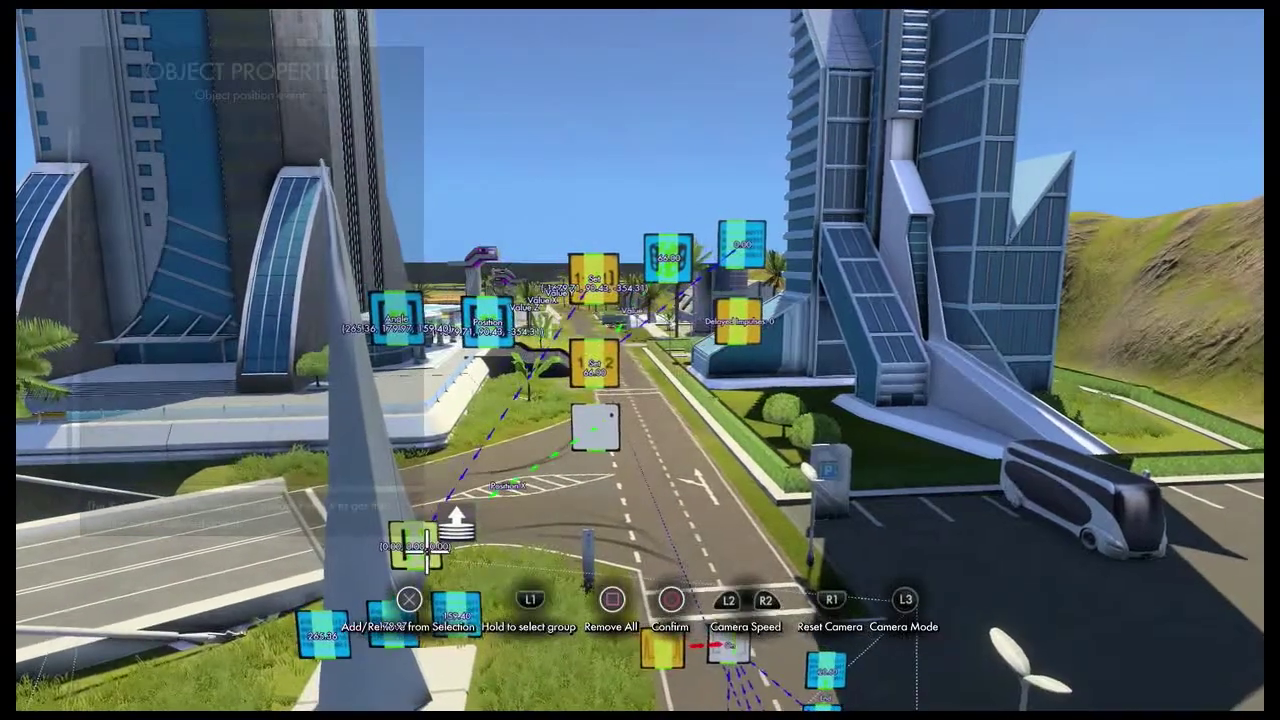
# - Link the Object position event's Position X, Position Y and Position Z to the Vector data source
pyautogui.press('Down')
pyautogui.press('y')
pyautogui.press('Return')
pyautogui.press('Down')
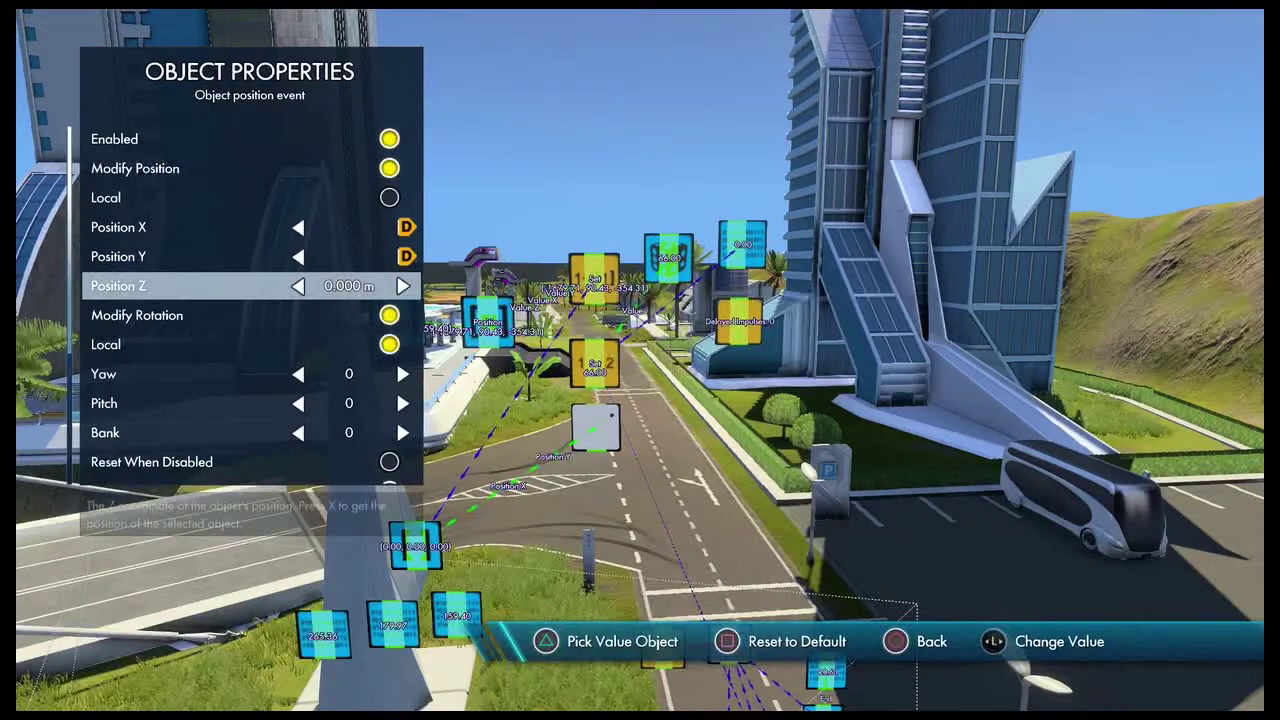
pyautogui.press('y')
pyautogui.press('Return')
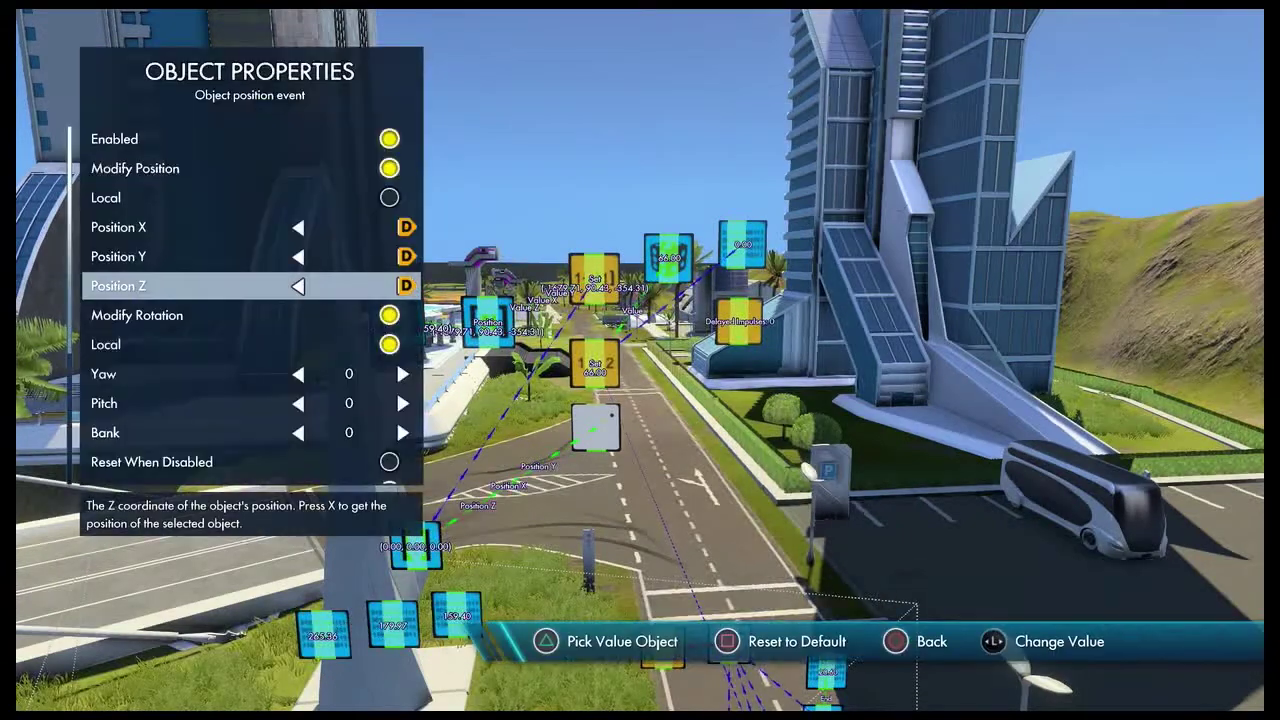
# - Turn off Local for the Object position event's rotation and enable Set Rotation
pyautogui.press('Down')
pyautogui.press('Down')
pyautogui.press('Return')
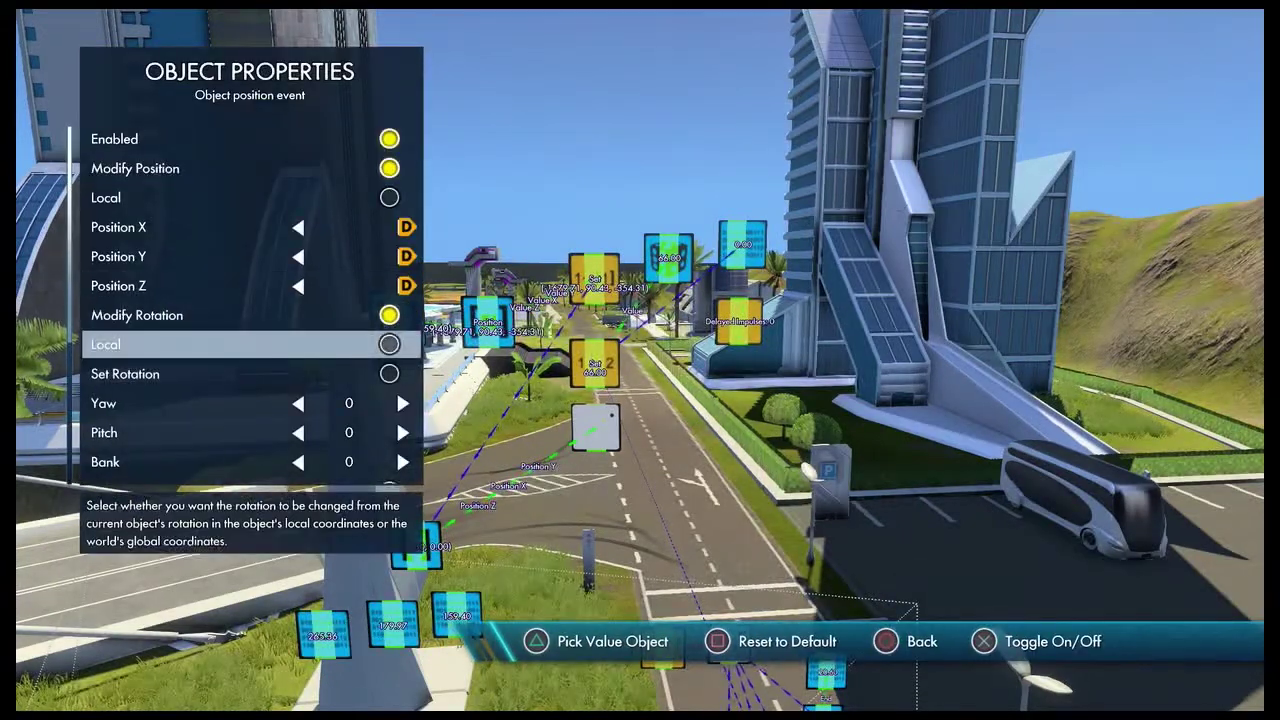
pyautogui.press('Down')
pyautogui.press('Return')
# - Link the Object position event's Yaw, Pitch and Bank in order to the three variable data sources below the Vector data source
pyautogui.press('Down')
pyautogui.press('y')
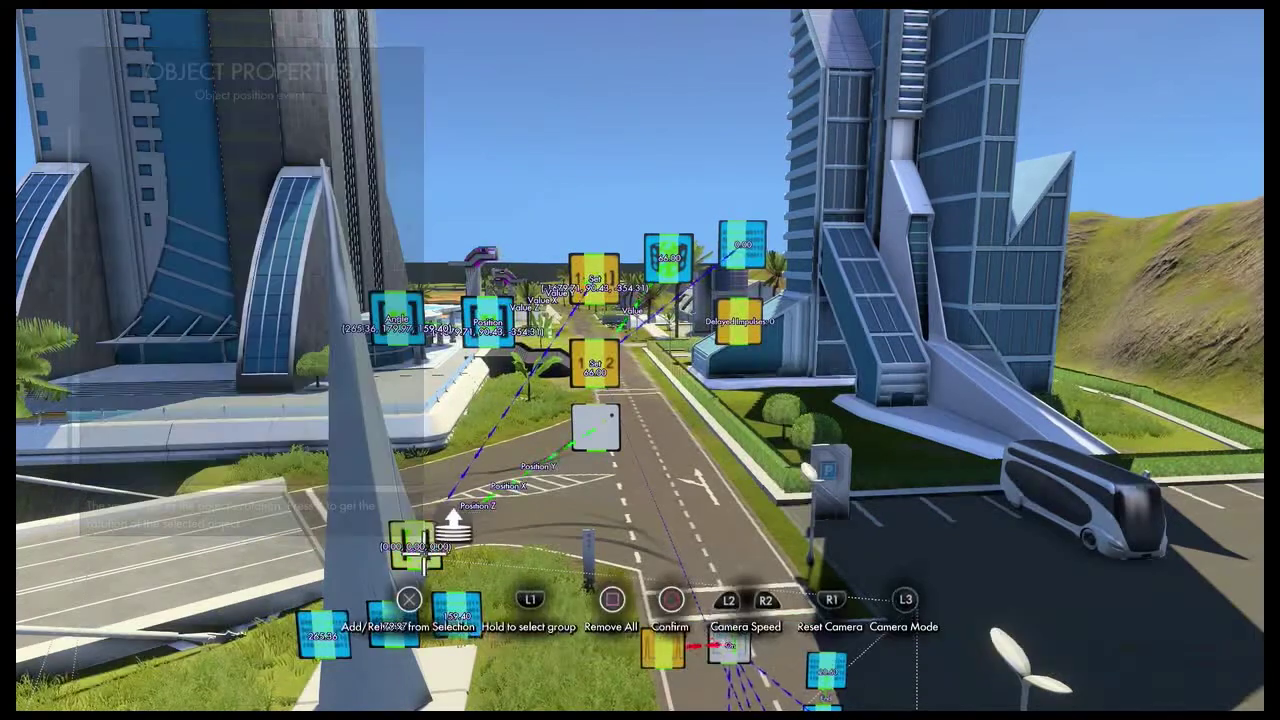
pyautogui.press('Return')
pyautogui.press('y')
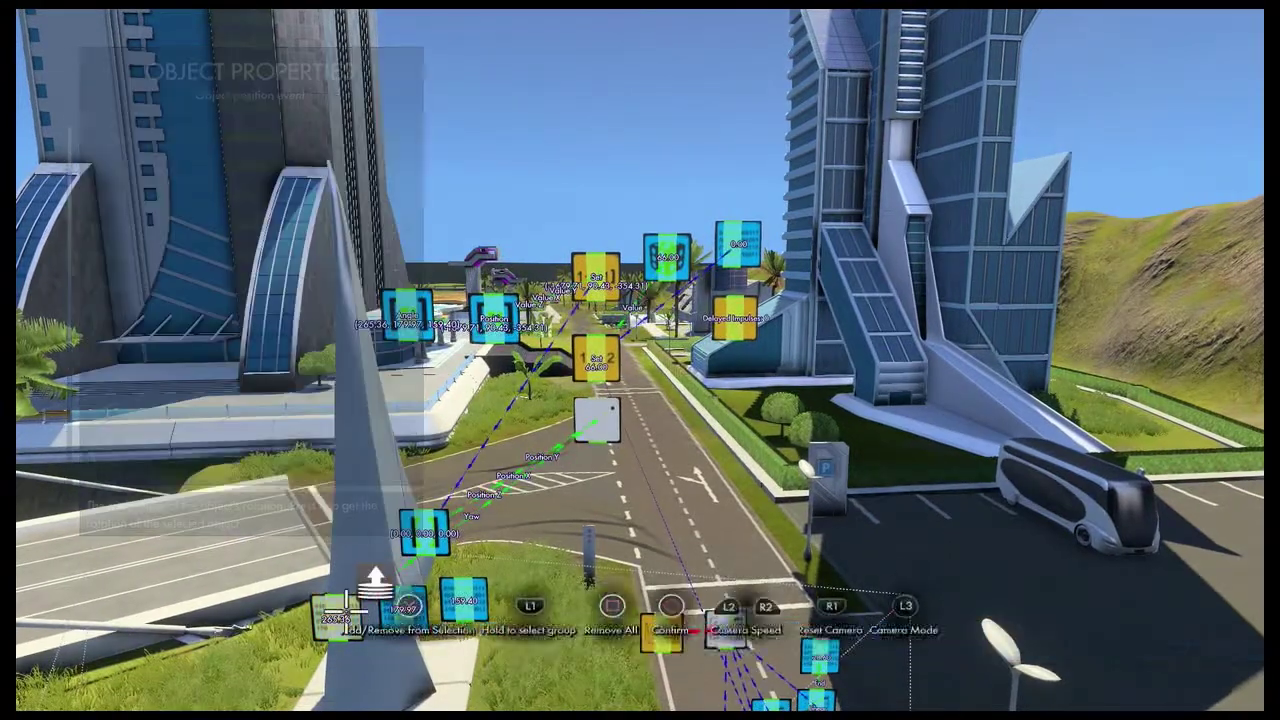
pyautogui.press('Return')
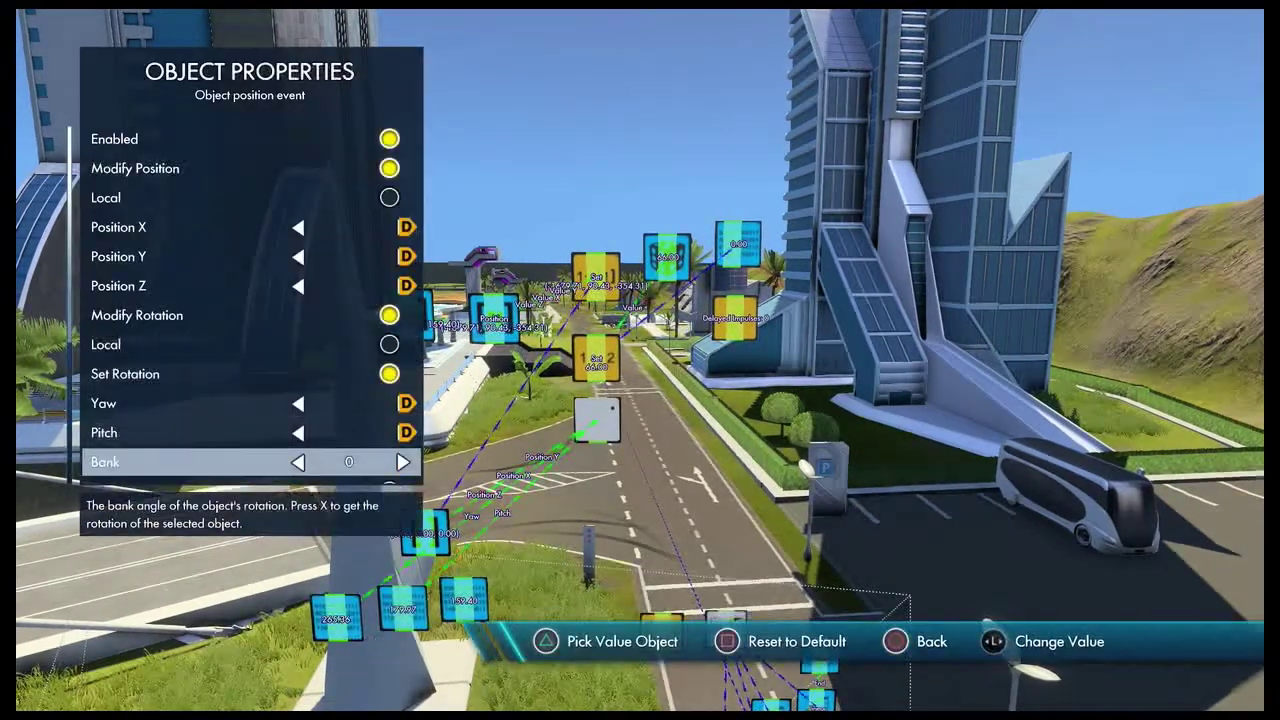
pyautogui.press('y')
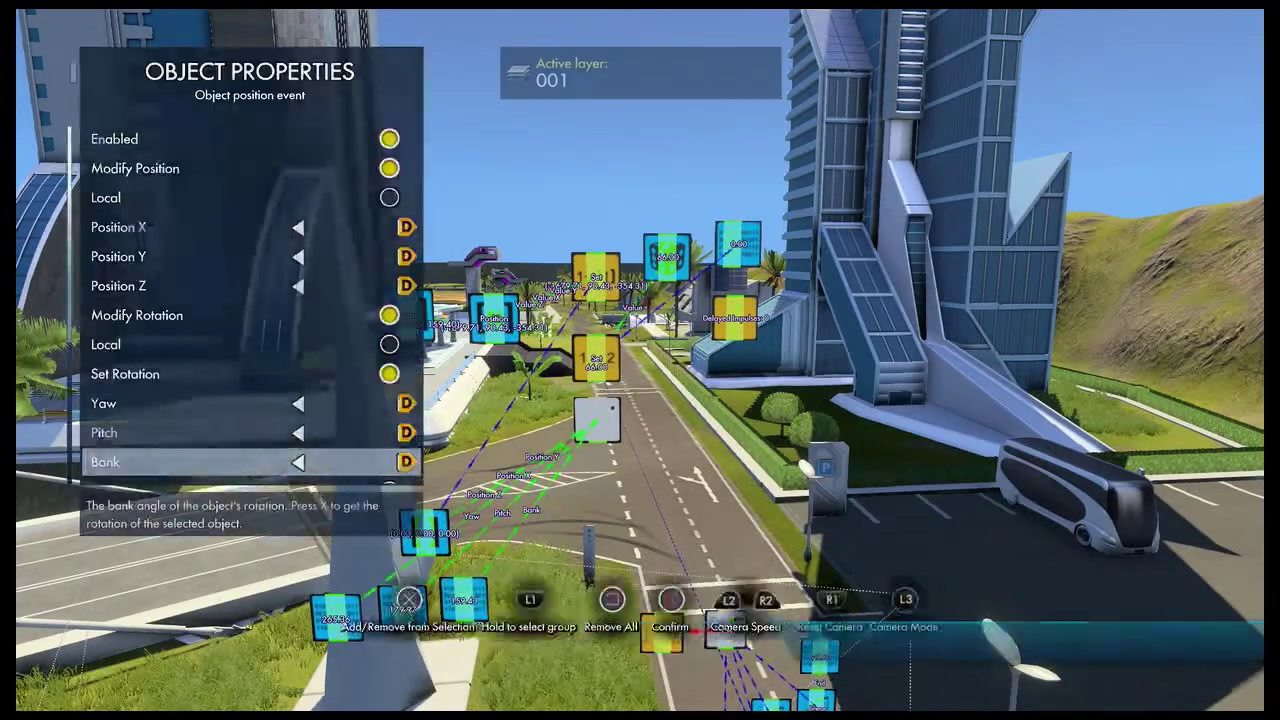
pyautogui.press('Escape')
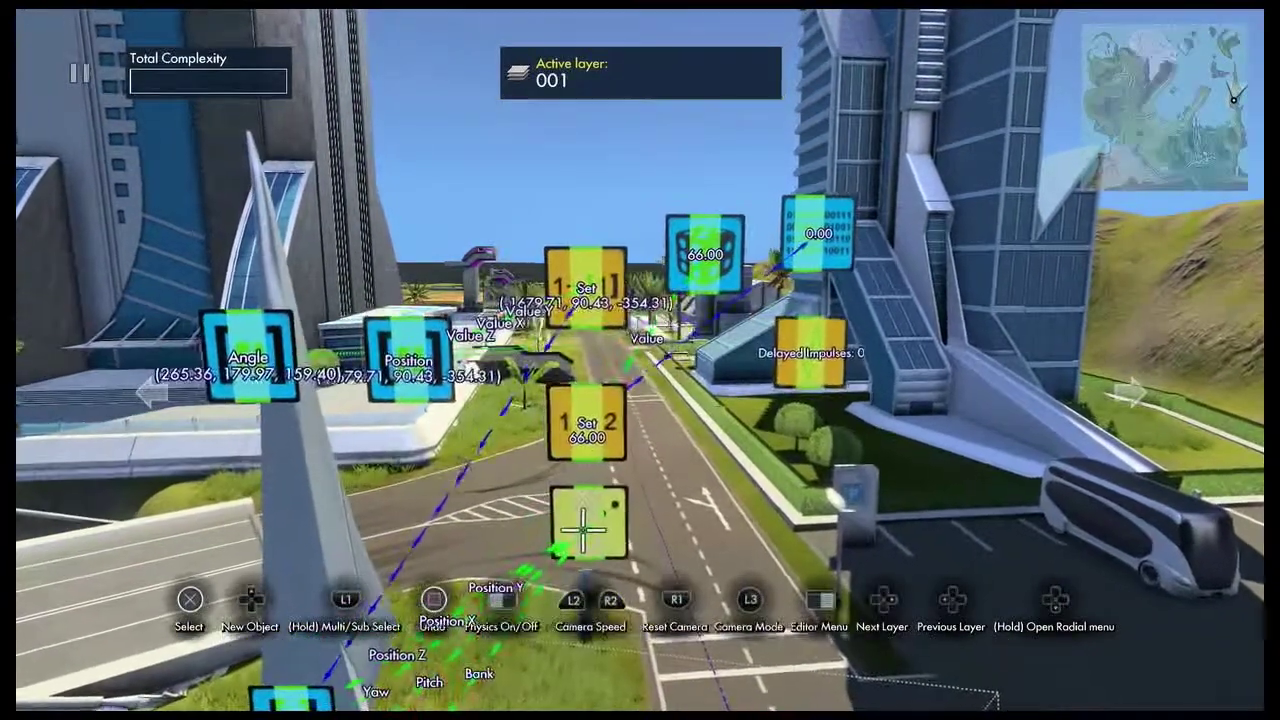
# - Select the target object for the Object position event
pyautogui.click(590, 530)
pyautogui.press('Down')
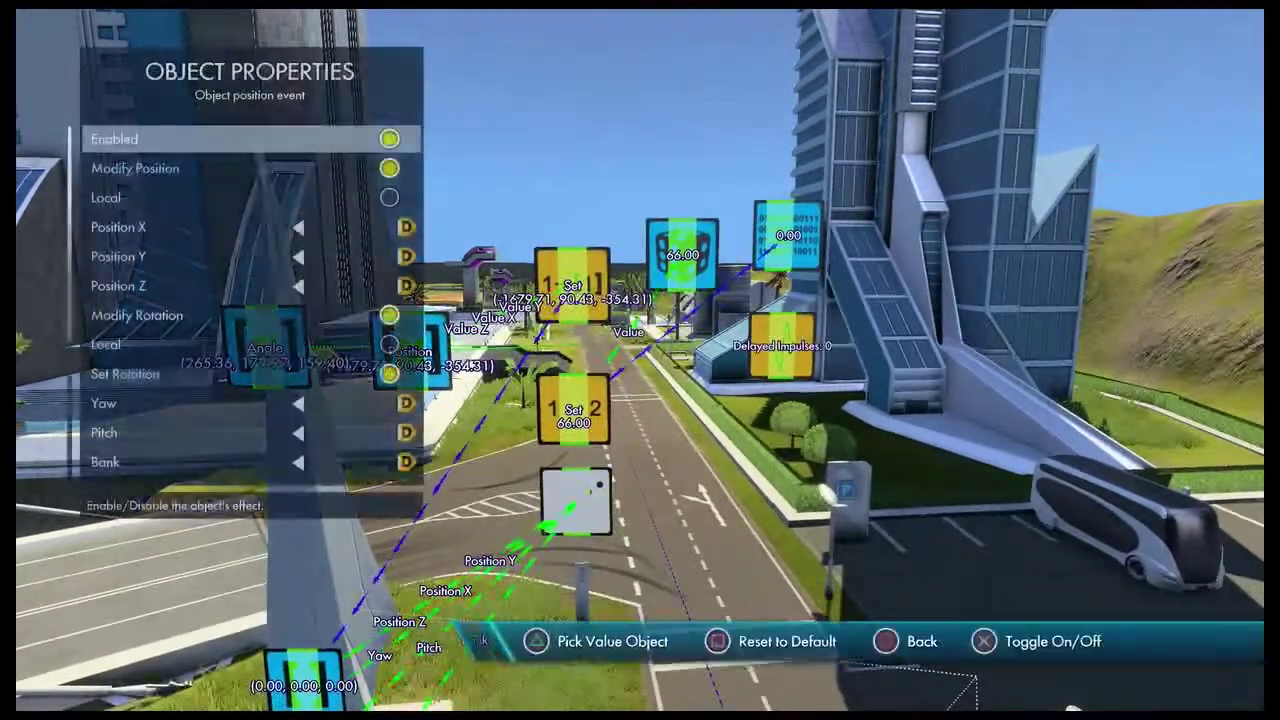
pyautogui.press('Up')
pyautogui.press('Up')
pyautogui.press('Up')
pyautogui.press('Up')
pyautogui.press('Up')
pyautogui.press('Return')
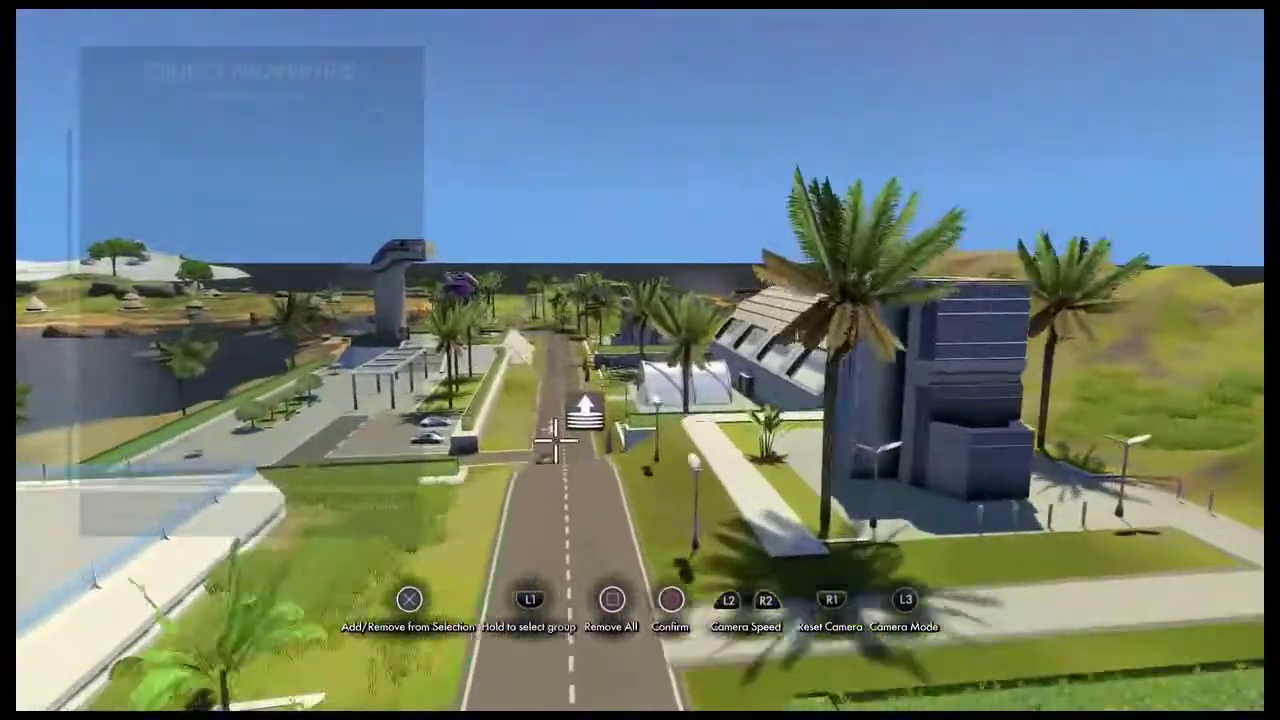
pyautogui.press('Escape')
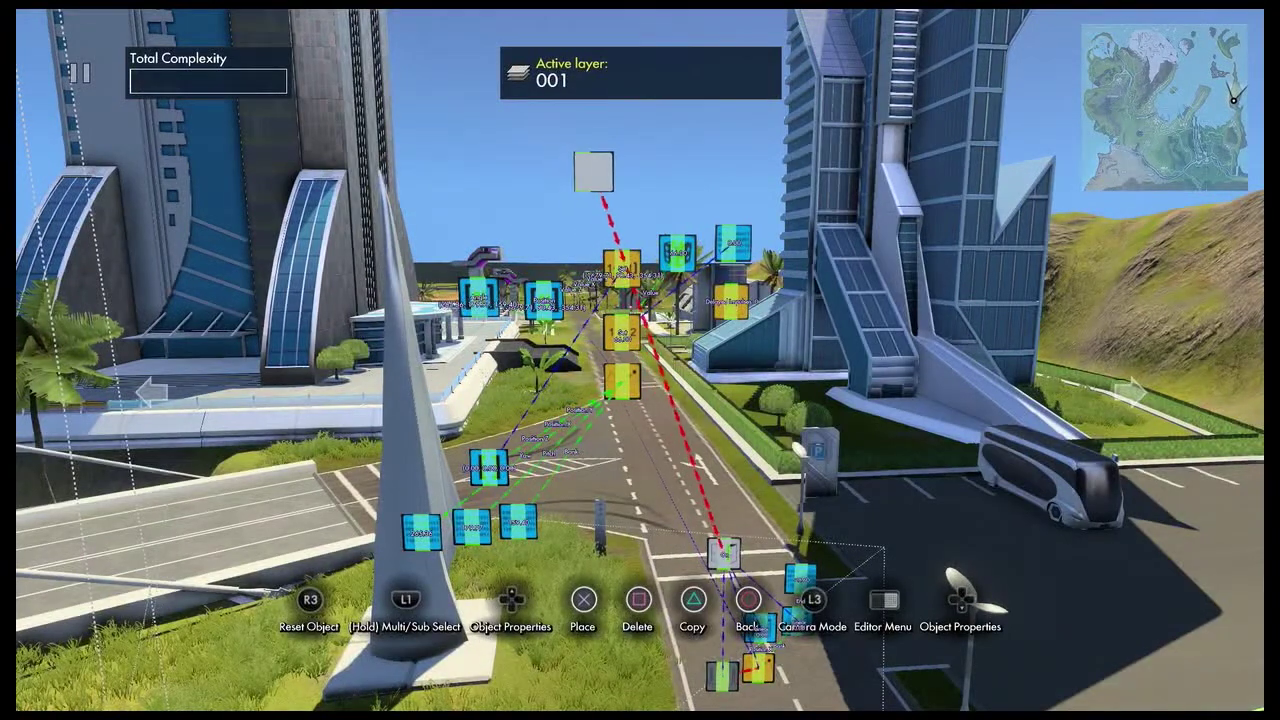
# - Retarget the Interval trigger above the event stack to the Set vector event
pyautogui.press('Down')
pyautogui.press('Down')
pyautogui.press('Down')
pyautogui.press('Down')
pyautogui.press('Down')
pyautogui.press('Down')
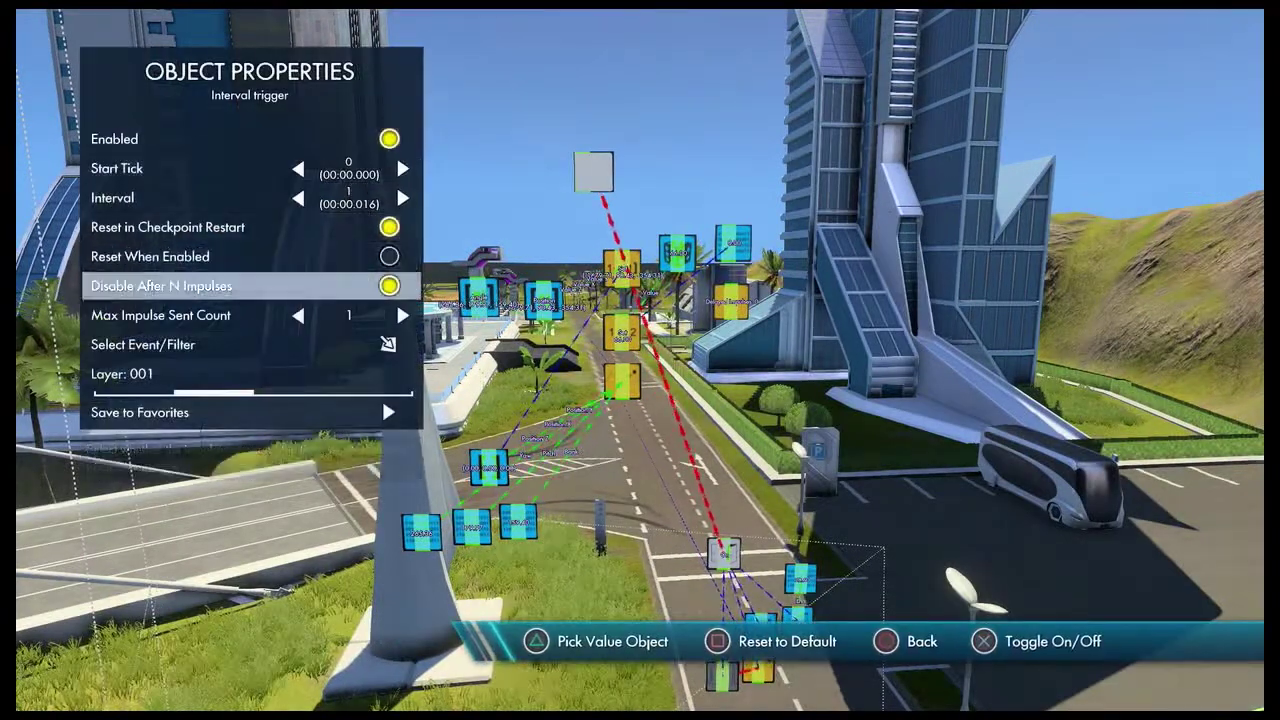
pyautogui.press('Down')
pyautogui.press('Return')
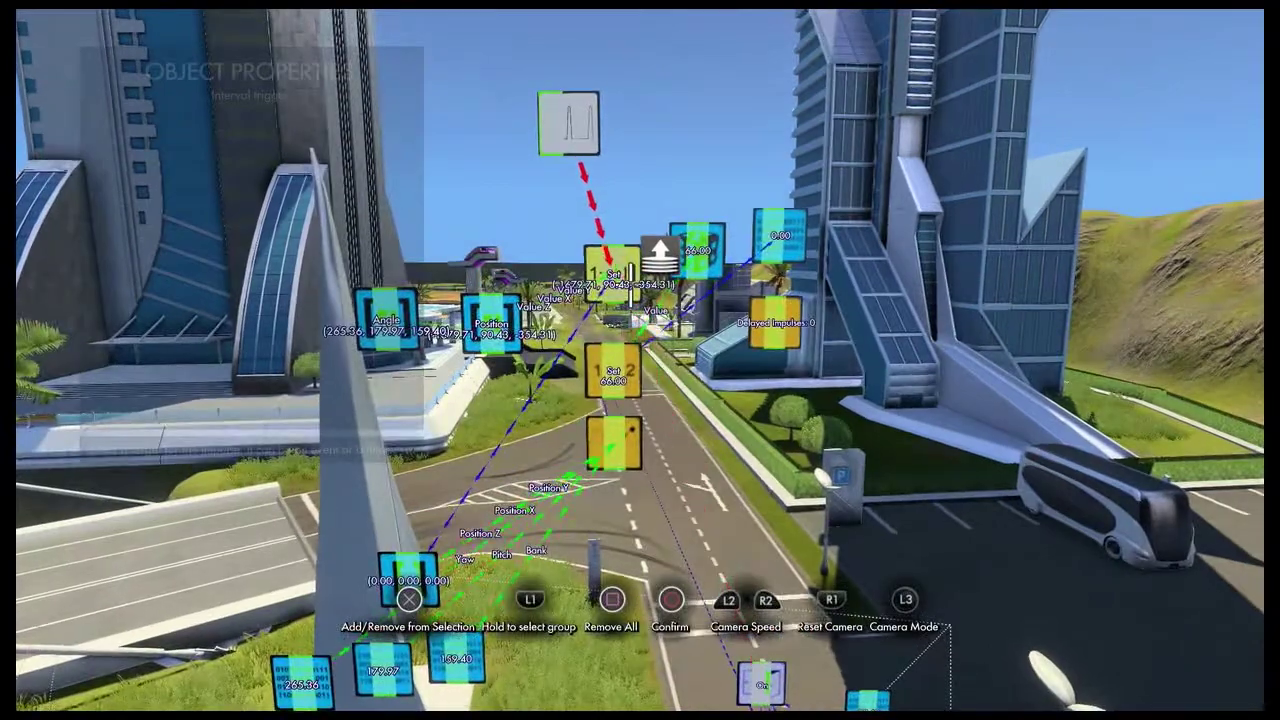
pyautogui.press('Return')
pyautogui.press('Escape')
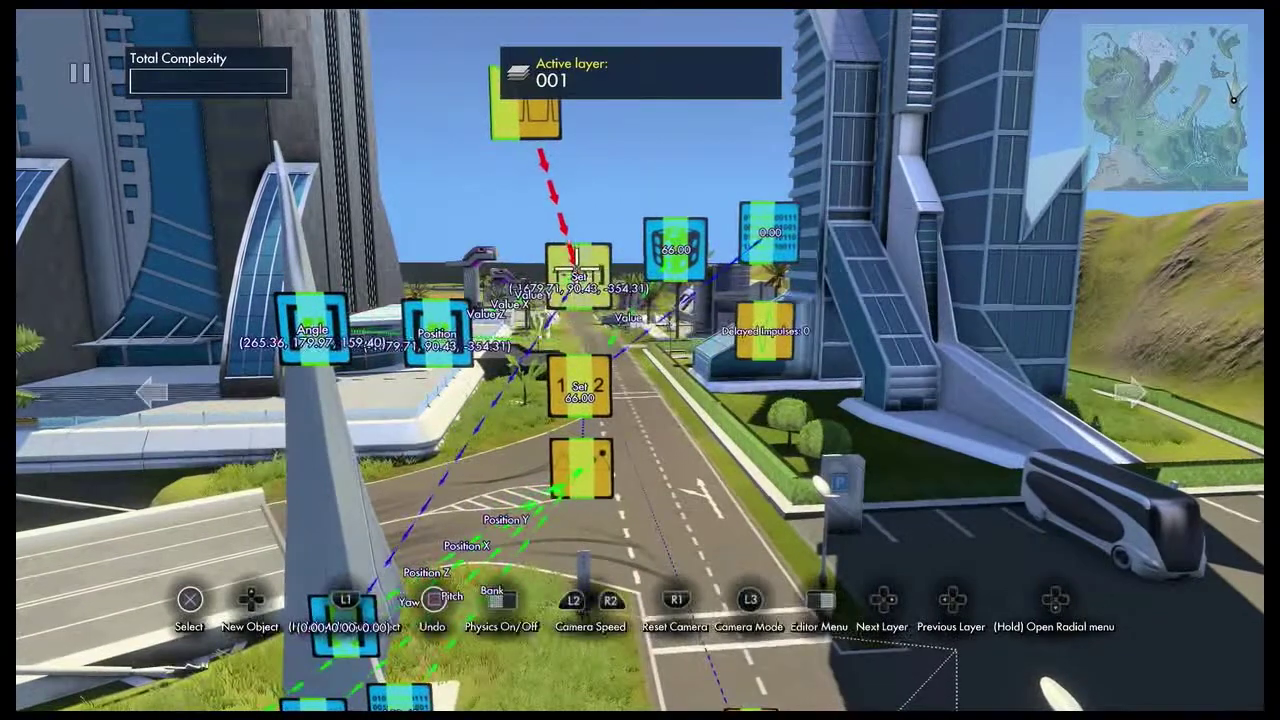
# - Select the Set value event as the event triggered by the Set vector event
pyautogui.click(577, 275)
pyautogui.press('Up')
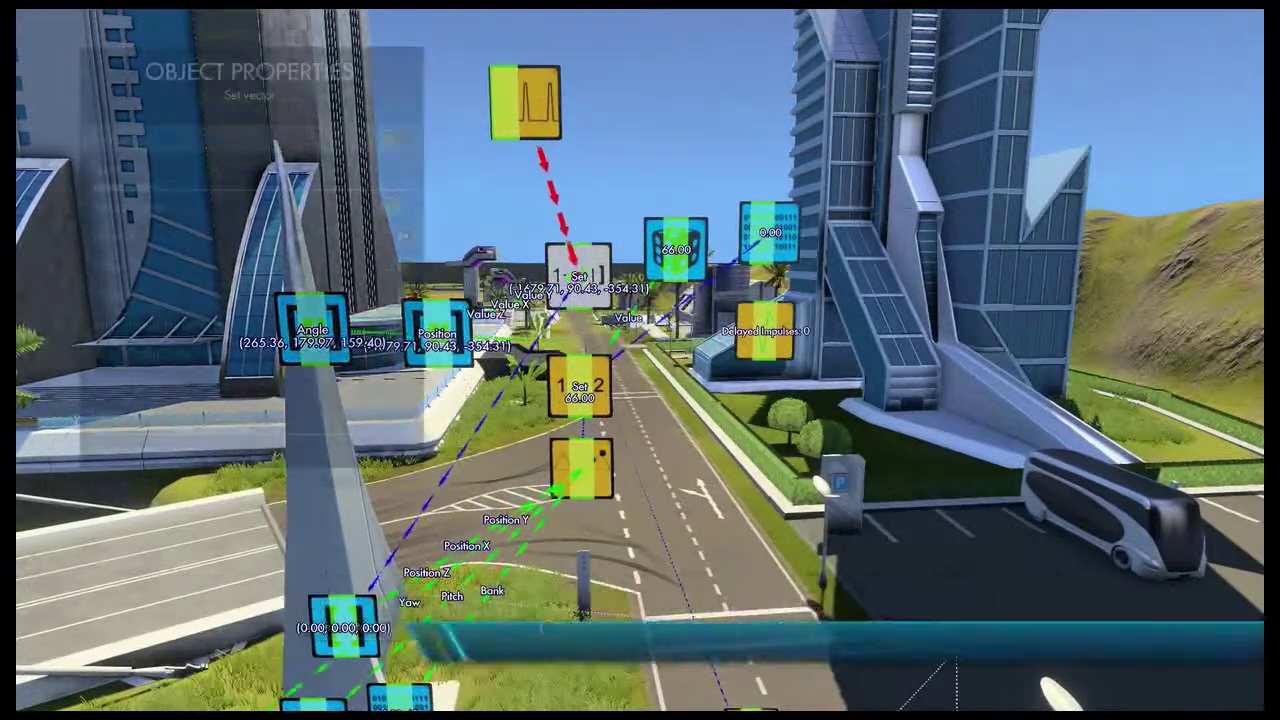
pyautogui.press('Down')
pyautogui.press('Down')
pyautogui.press('Down')
pyautogui.press('Down')
pyautogui.press('Down')
pyautogui.press('Return')
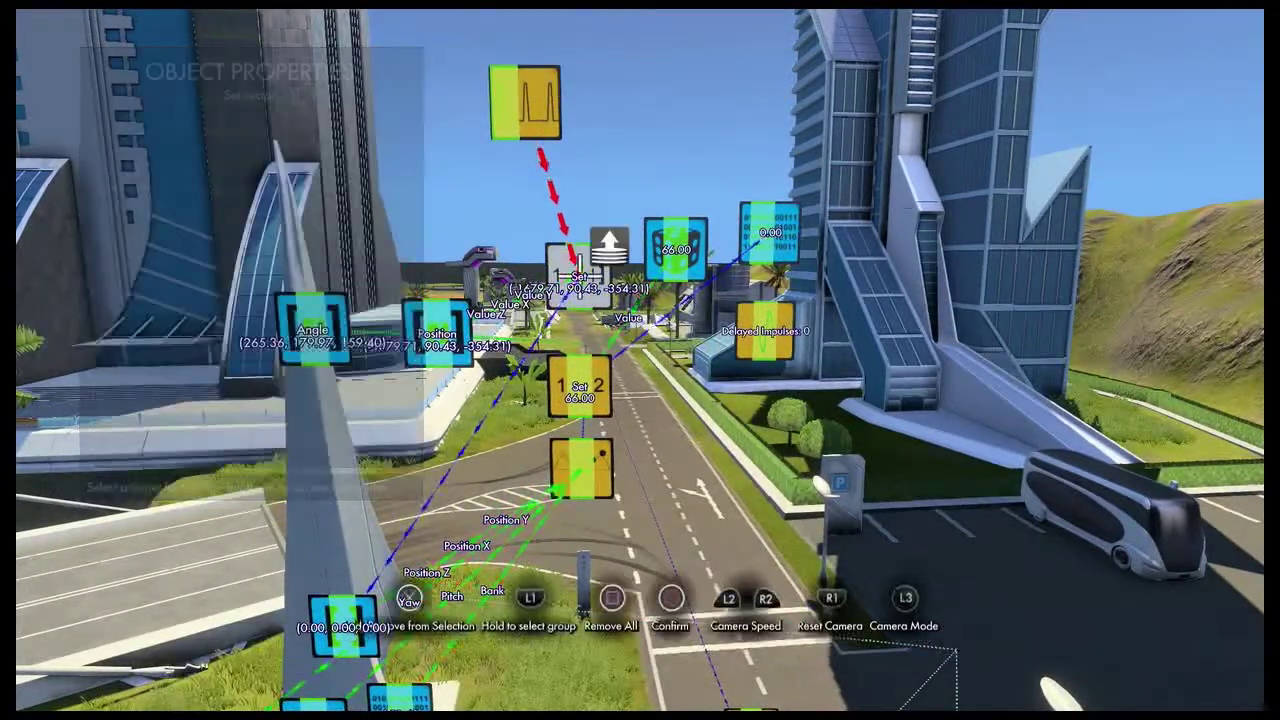
pyautogui.click(580, 384)
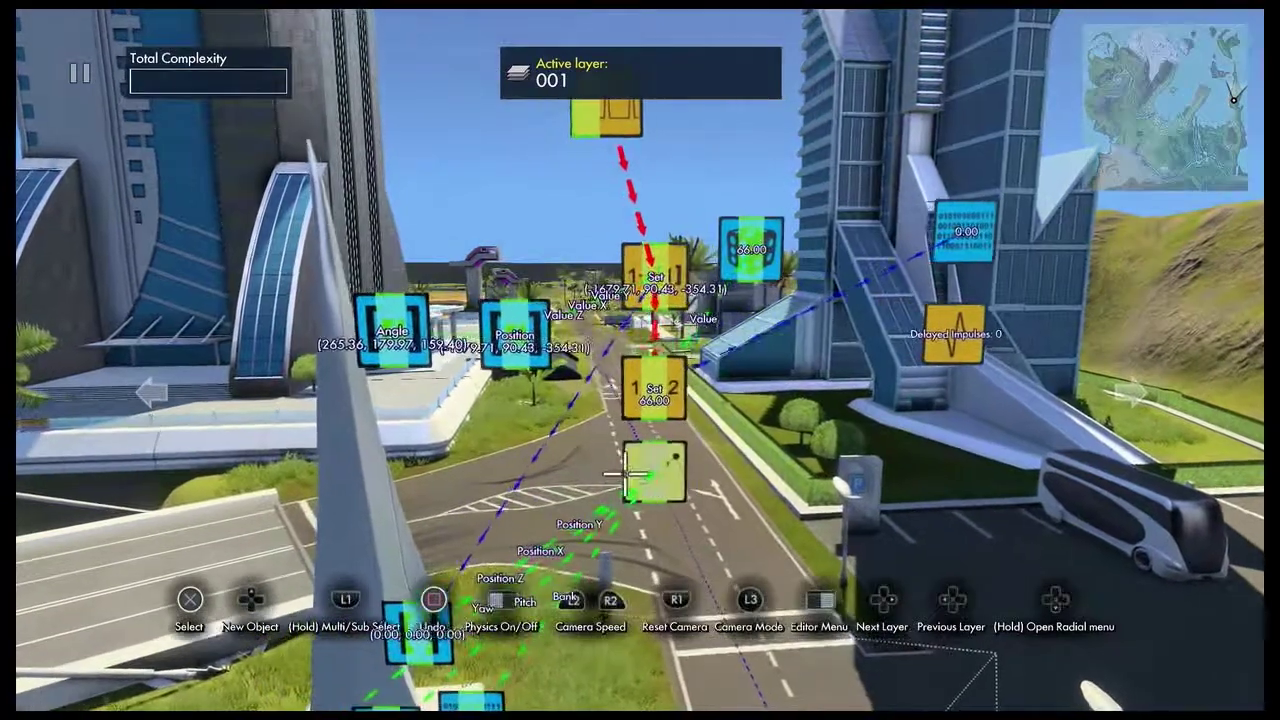
# - Make the Set value event trigger the Object position event directly below it
pyautogui.click(667, 357)
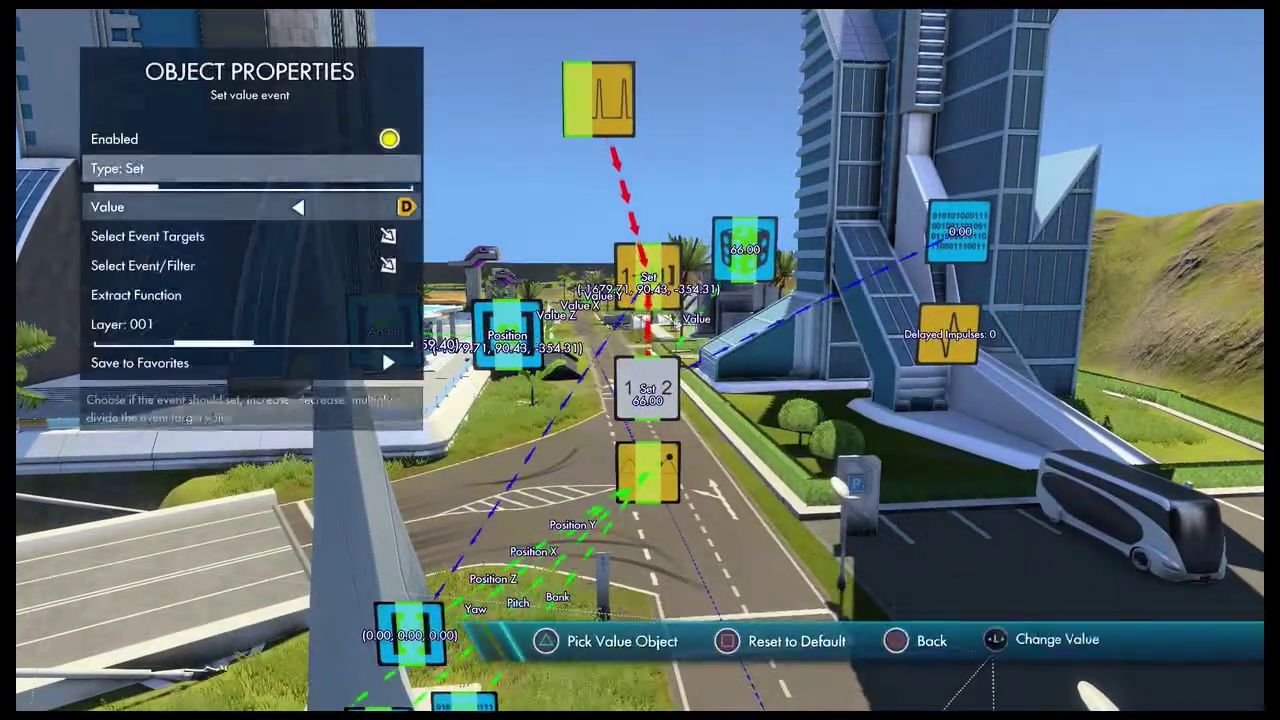
pyautogui.click(143, 265)
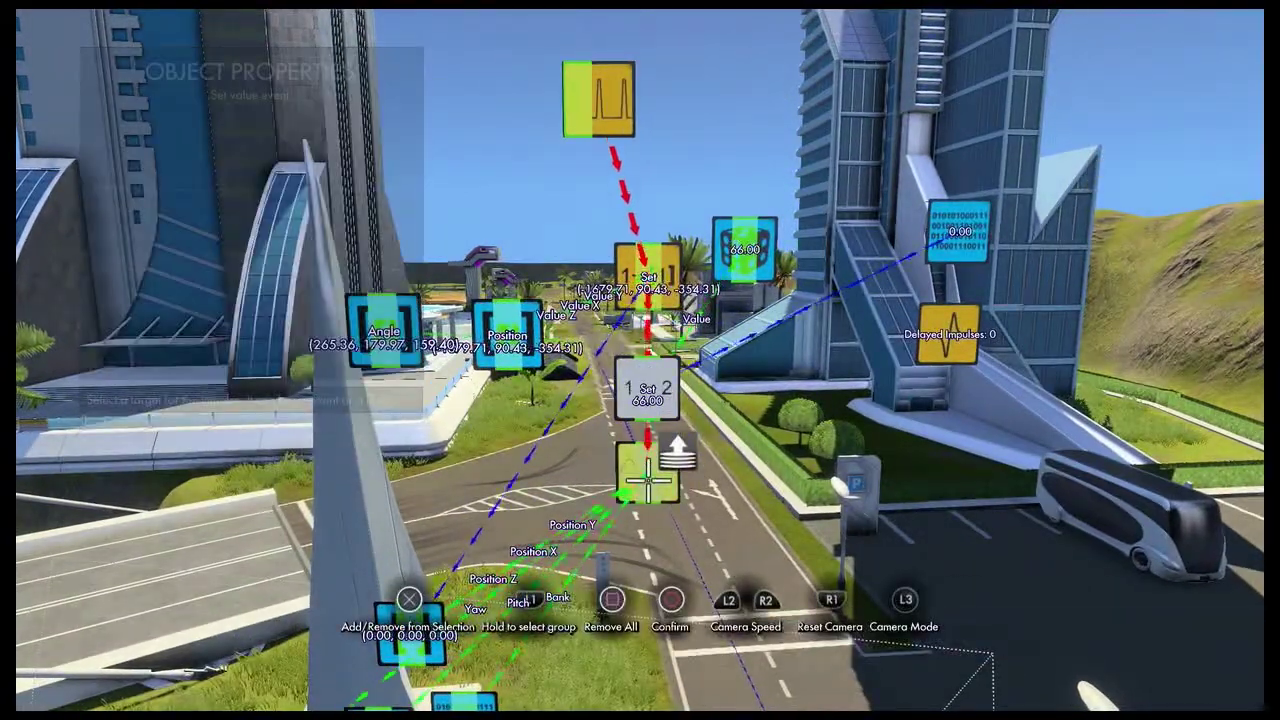
pyautogui.press('Escape')
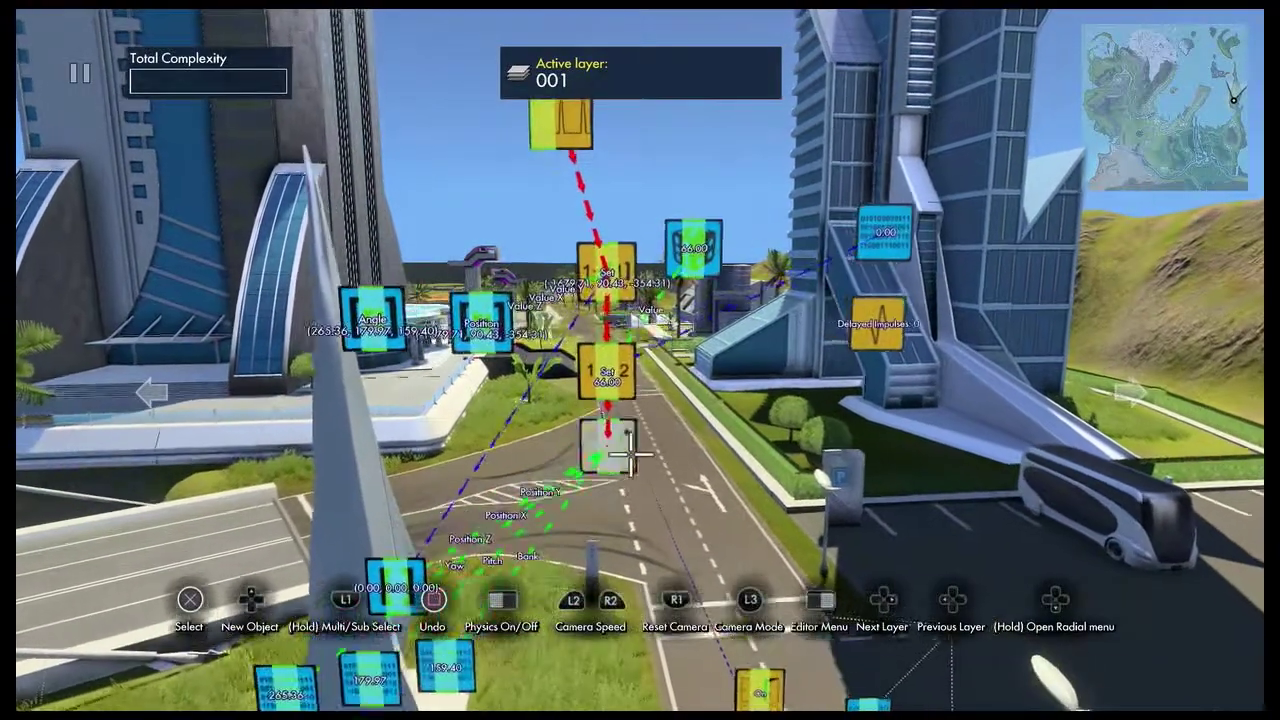
# - Make the Object position event below the two Set events trigger the On State event near the road
pyautogui.click(609, 451)
pyautogui.press('Return')
pyautogui.press('Down')
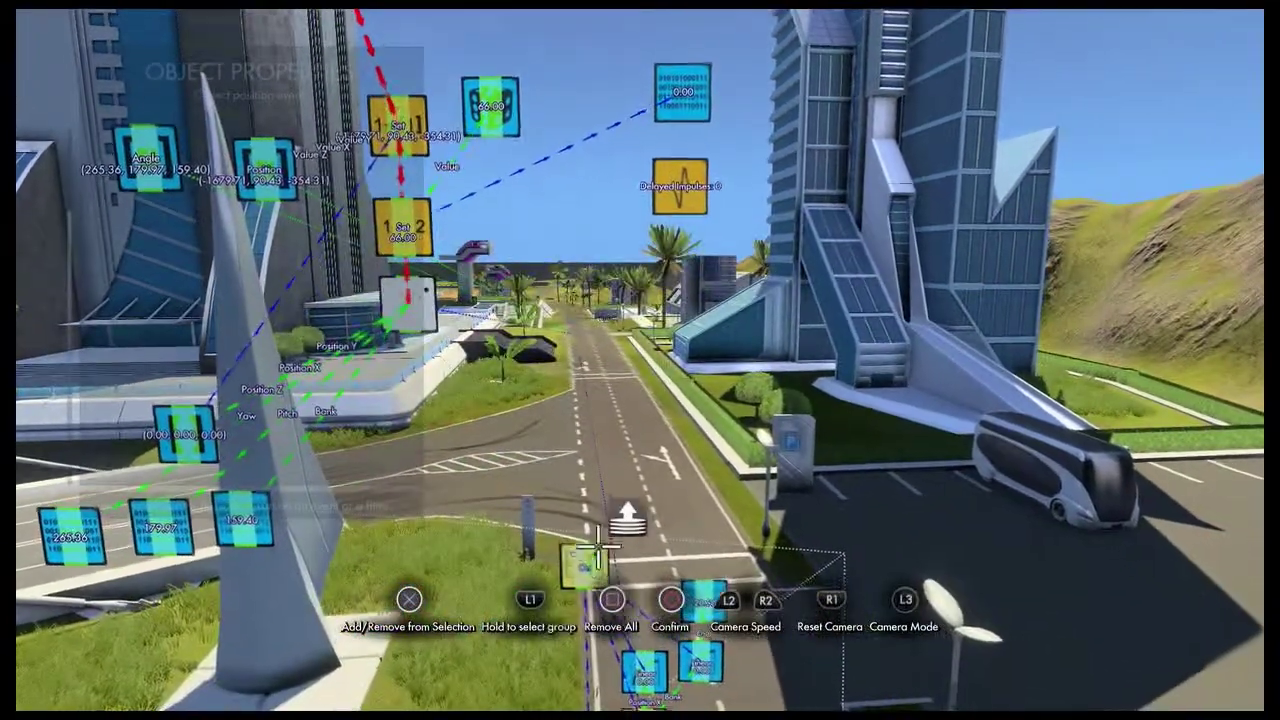
pyautogui.click(593, 558)
pyautogui.press('Escape')
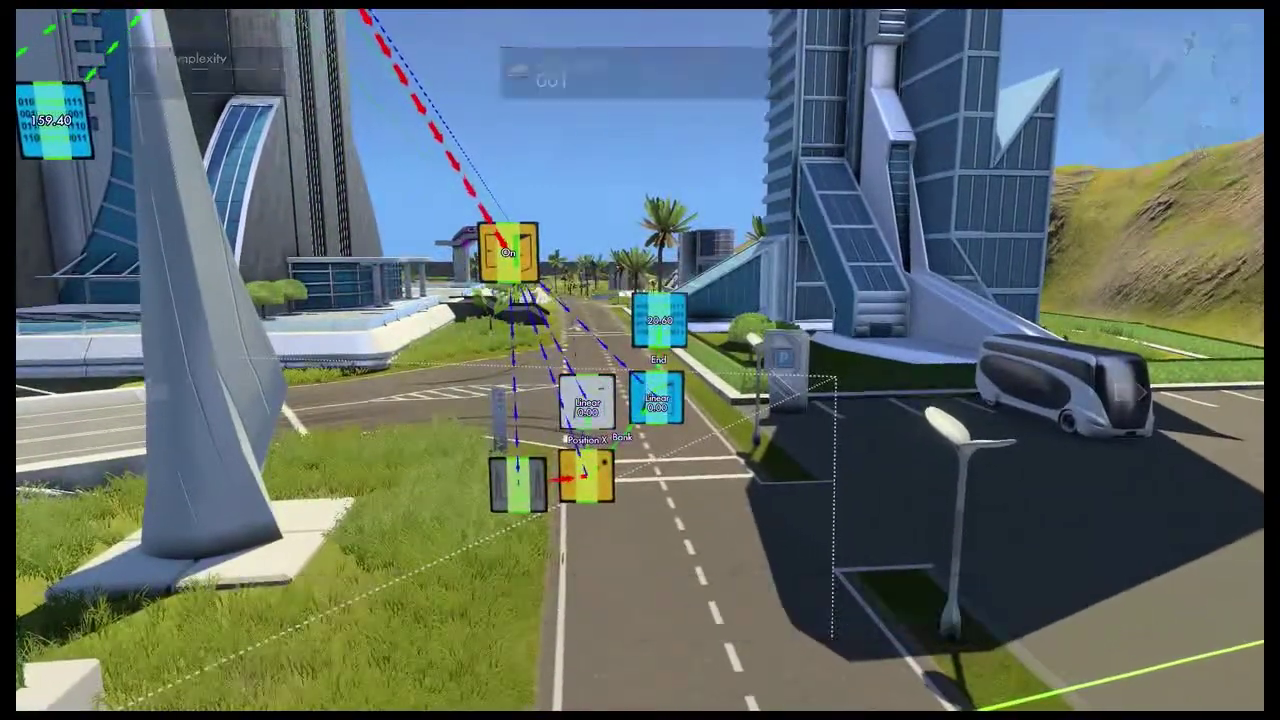
pyautogui.press('Escape')
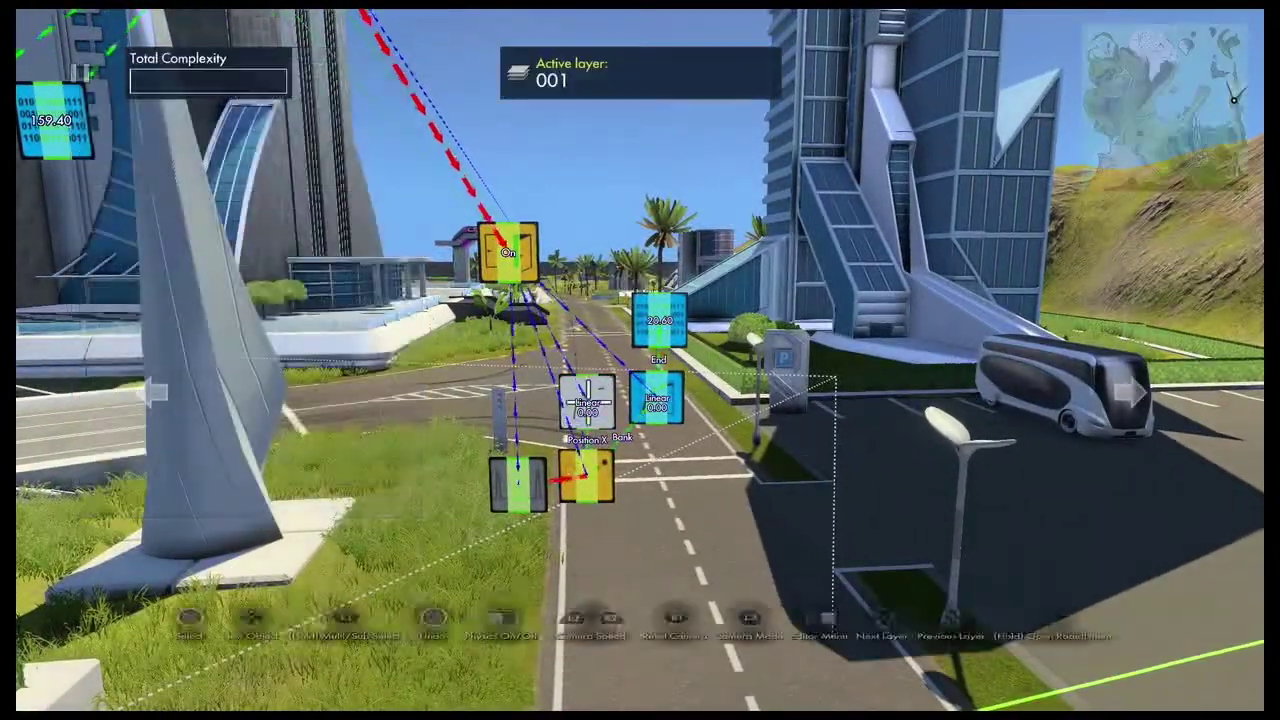
# - Add an Impulse delay filter from the Filters category above the On State event
pyautogui.press('Up')
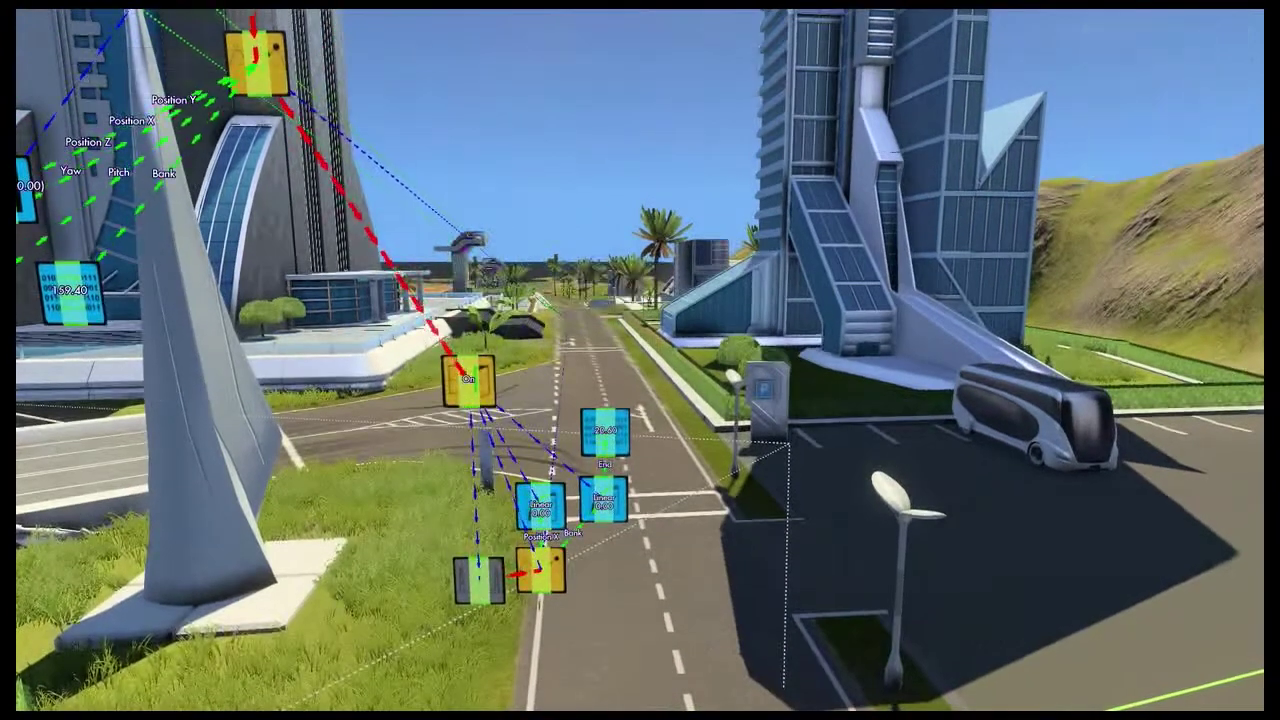
pyautogui.press('Right')
pyautogui.press('Up')
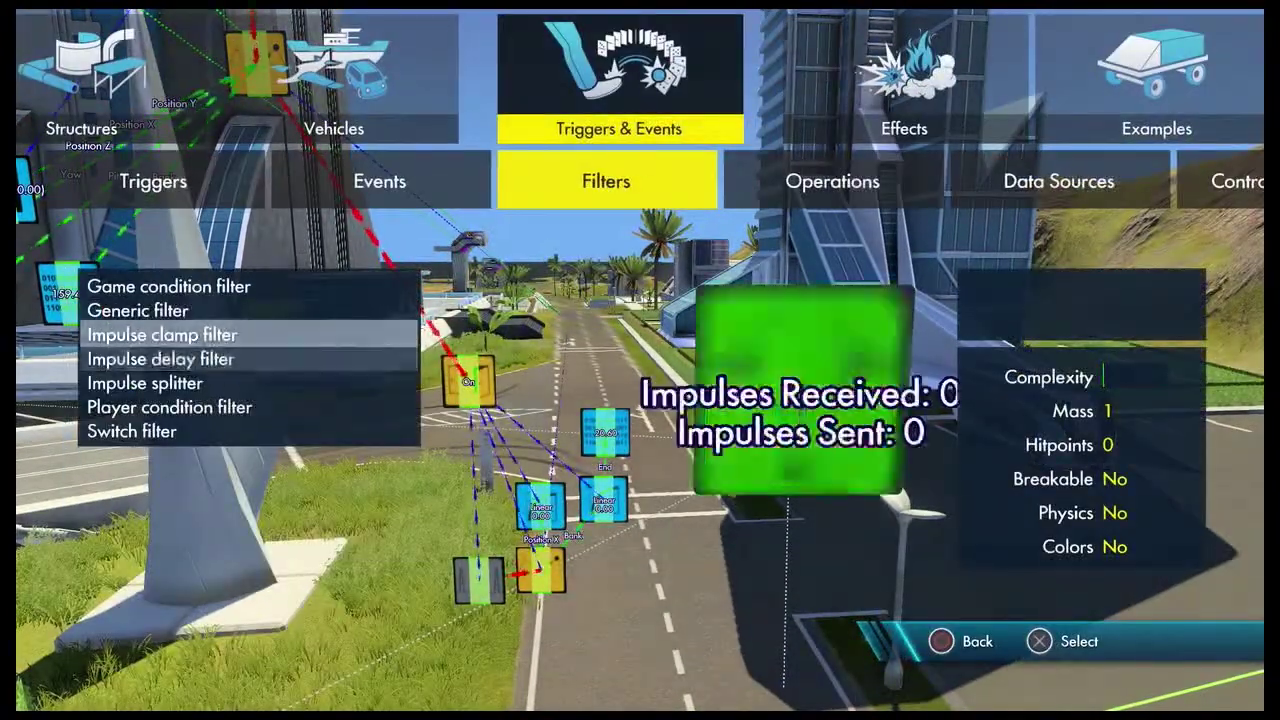
pyautogui.press('Down')
pyautogui.press('Return')
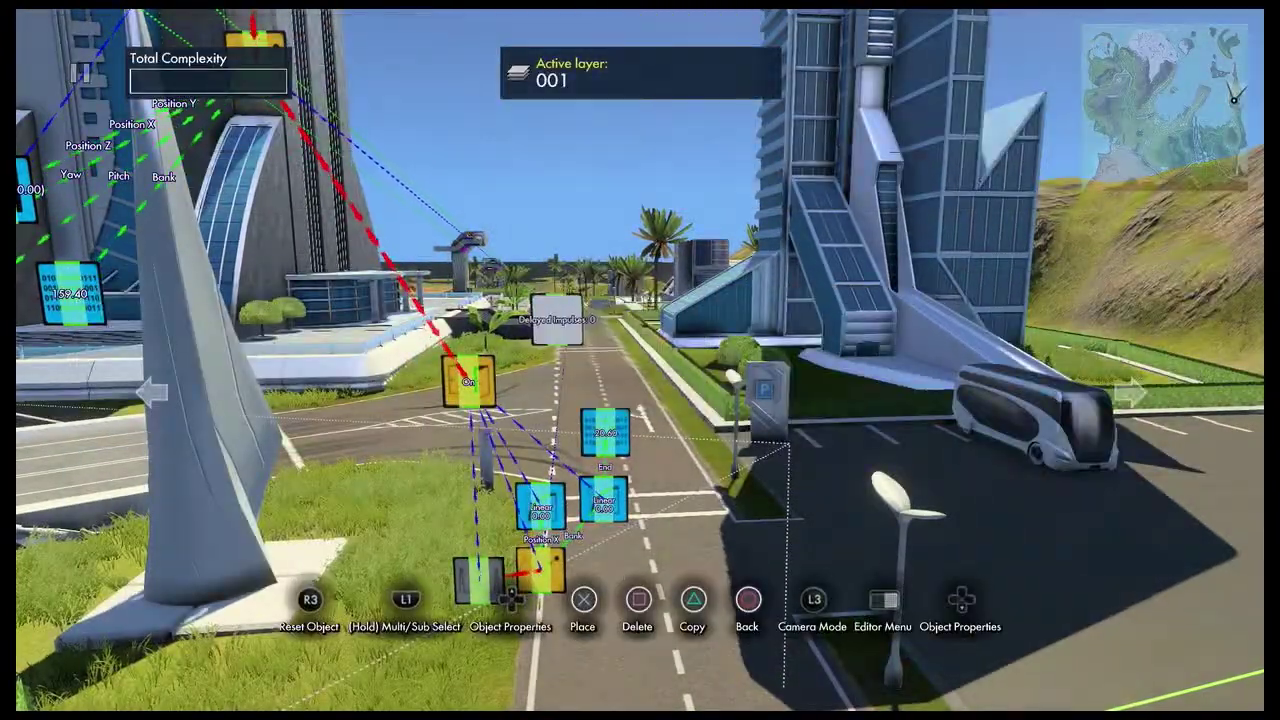
# - Set the new Impulse delay filter's Delay Ticks to 255
pyautogui.press('Return')
pyautogui.press('Up')
pyautogui.press('Return')
pyautogui.press('Return')
pyautogui.press('Right')
pyautogui.press('Down')
pyautogui.press('Down')
pyautogui.press('Up')
pyautogui.press('Right')
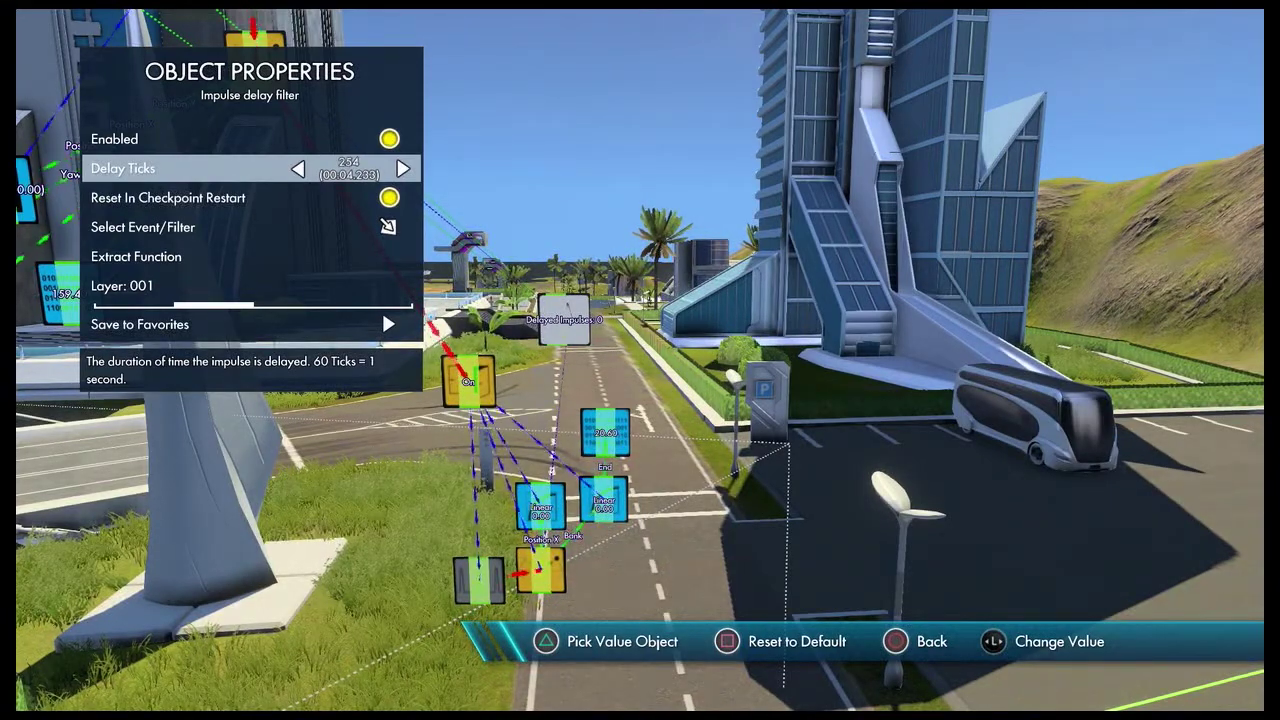
pyautogui.press('Down')
pyautogui.press('Down')
pyautogui.press('Escape')
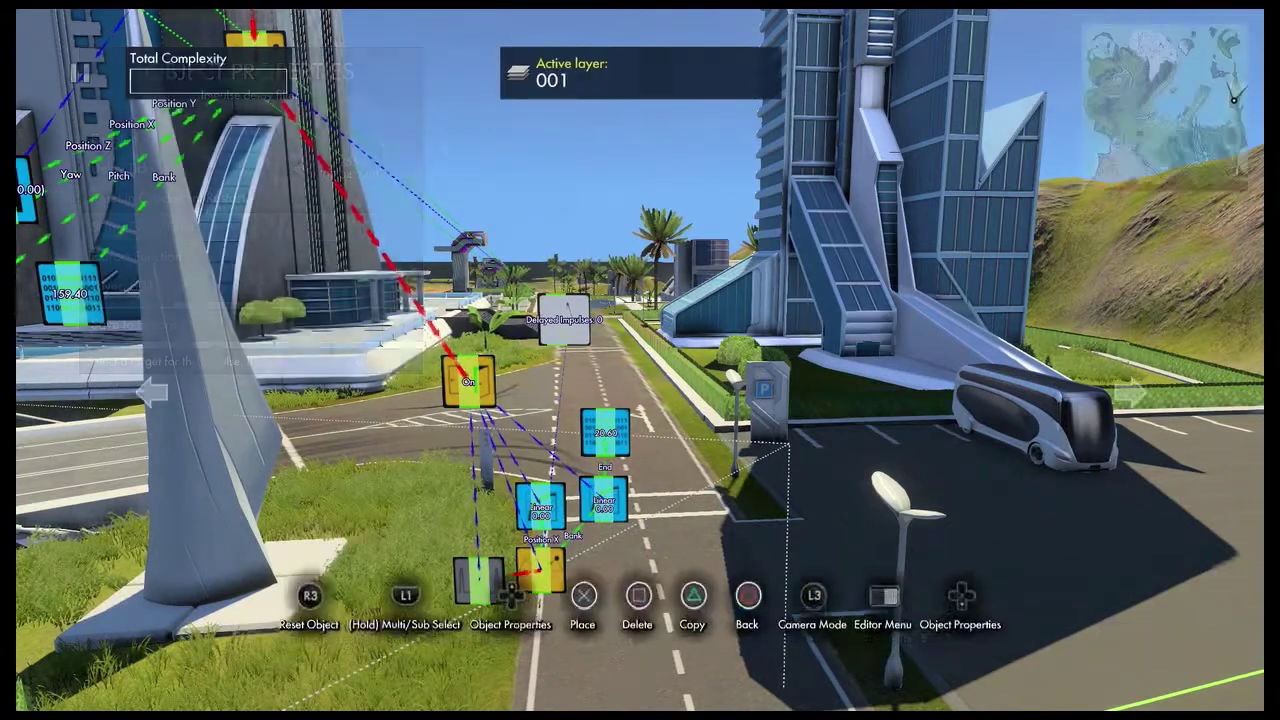
# - Place a copy of the On State event on the other side of the delay filter and set its type to Off
pyautogui.press('Return')
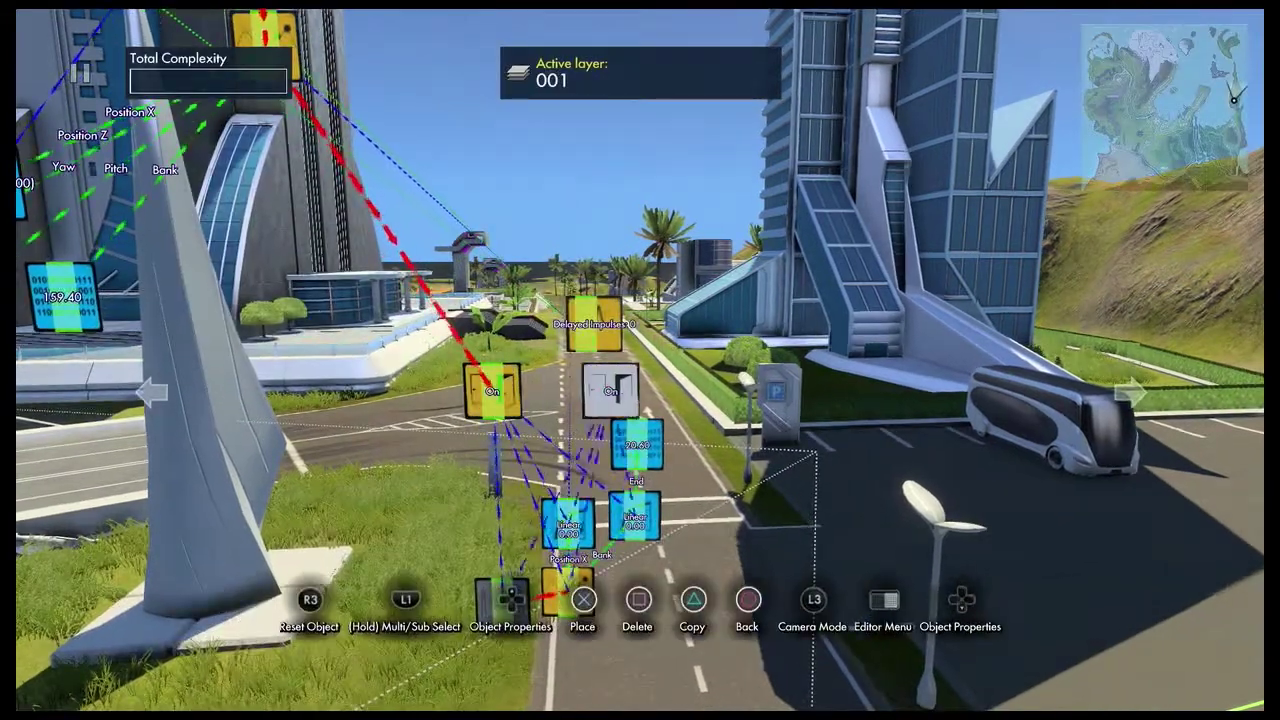
pyautogui.press('Down')
pyautogui.press('Down')
pyautogui.press('Left')
pyautogui.press('Down')
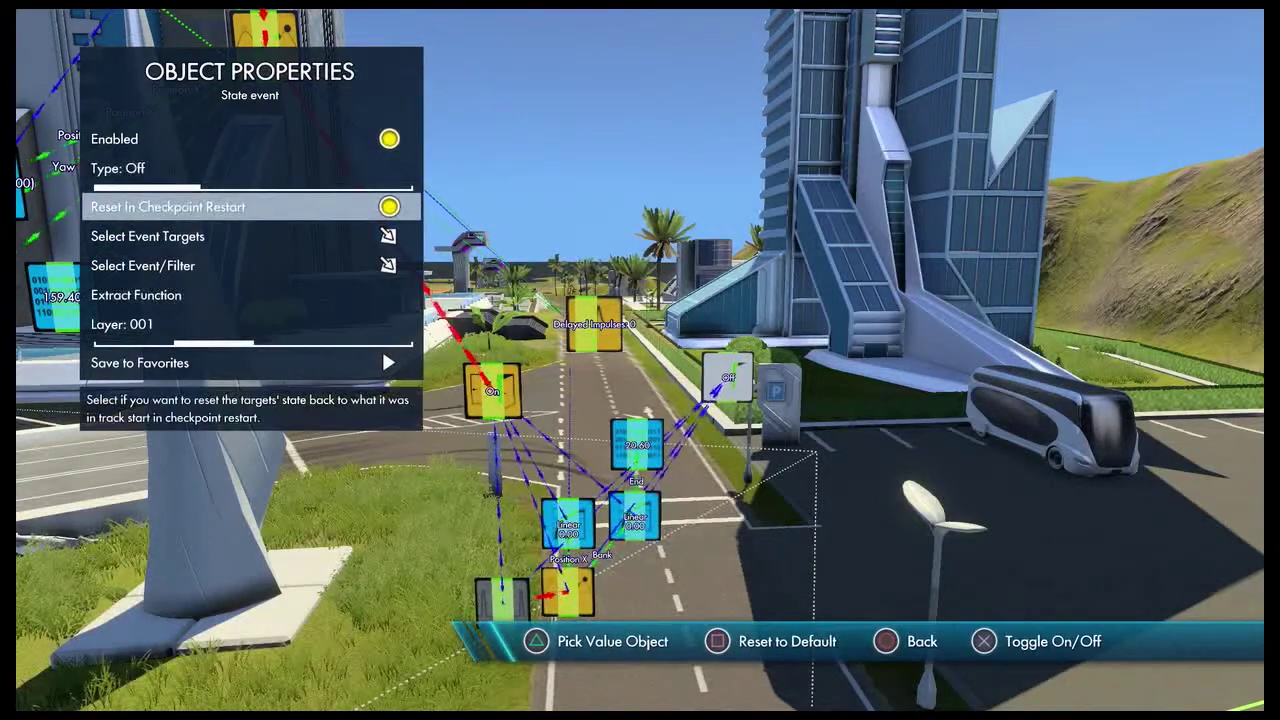
pyautogui.press('Escape')
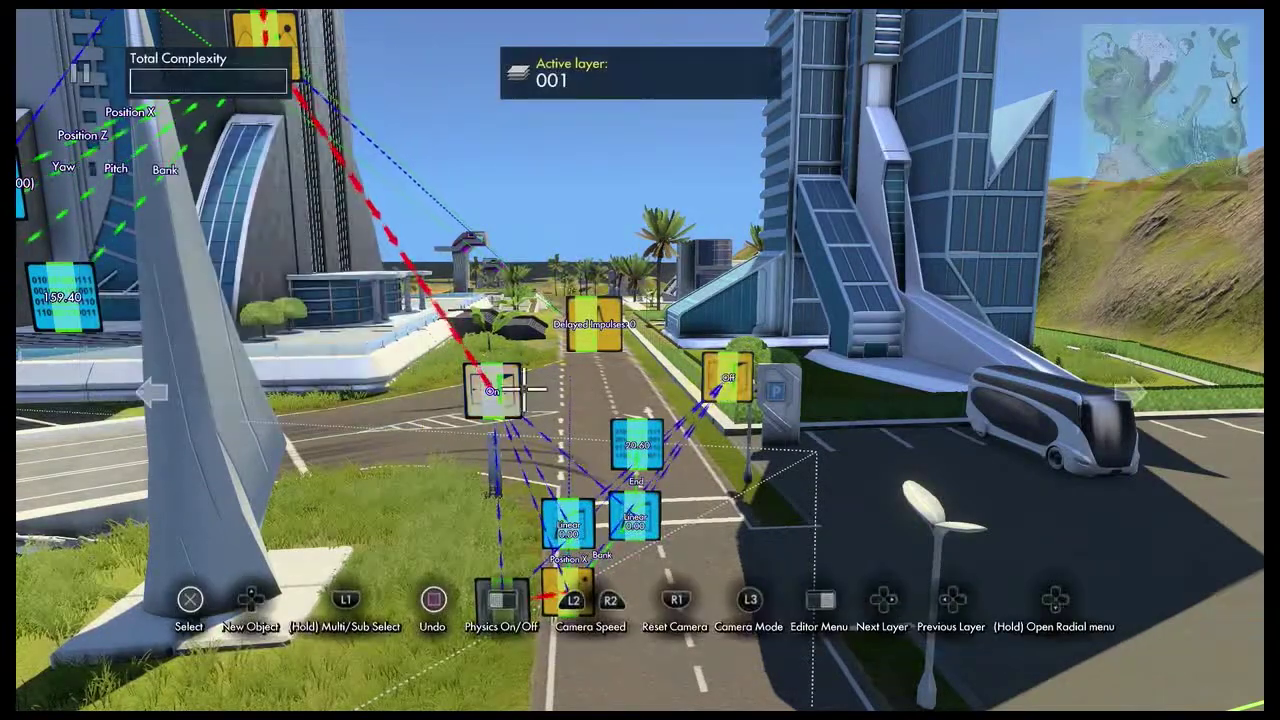
# - Make the On State event trigger the new Impulse delay filter
pyautogui.click(510, 390)
pyautogui.press('Down')
pyautogui.press('Down')
pyautogui.press('Down')
pyautogui.press('Down')
pyautogui.press('Down')
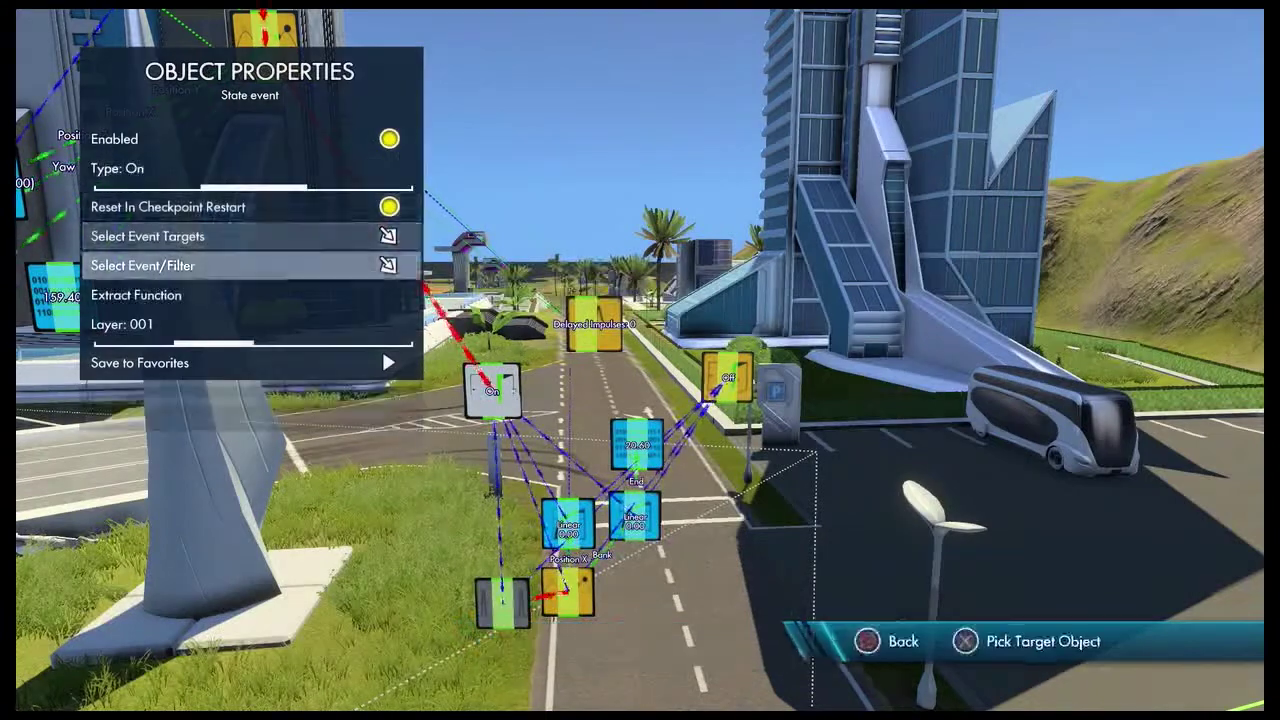
pyautogui.press('Return')
pyautogui.click(585, 325)
pyautogui.press('Escape')
pyautogui.press('Escape')
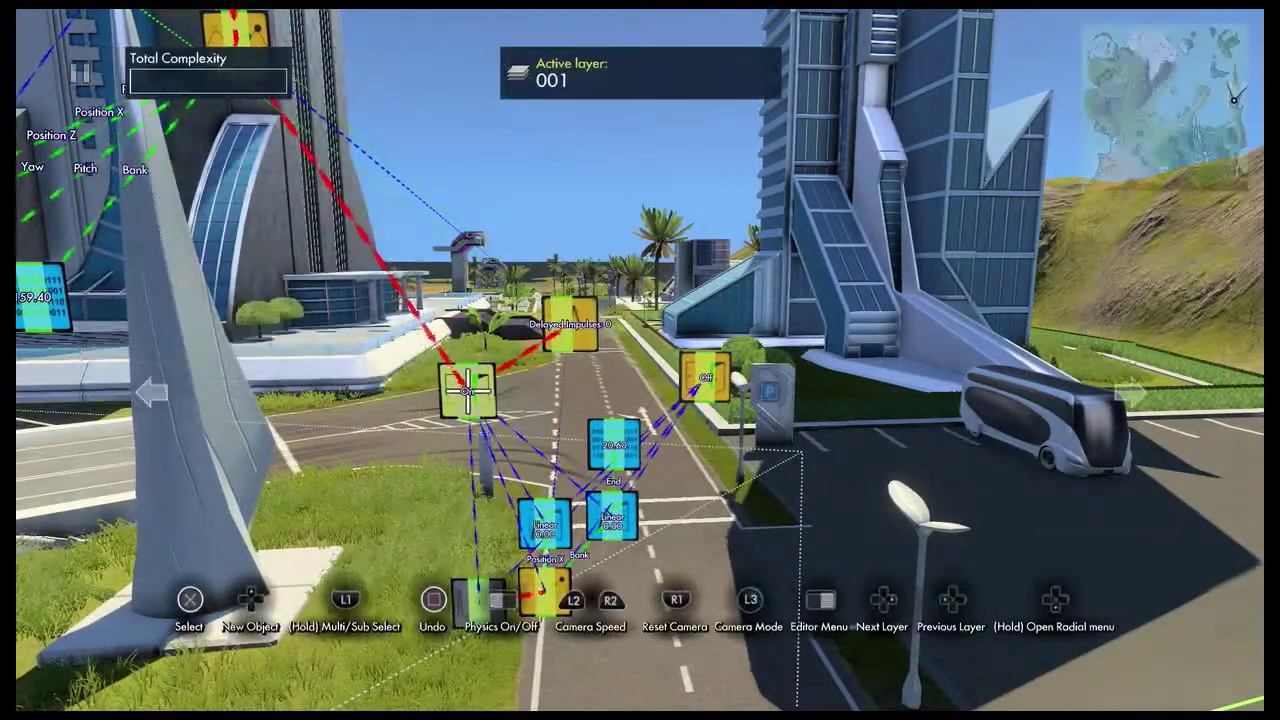
# - Make the 255-tick Impulse delay filter trigger the Off State event
pyautogui.click(570, 325)
pyautogui.press('Down')
pyautogui.press('Down')
pyautogui.press('Down')
pyautogui.press('Return')
pyautogui.click(722, 360)
pyautogui.press('Escape')
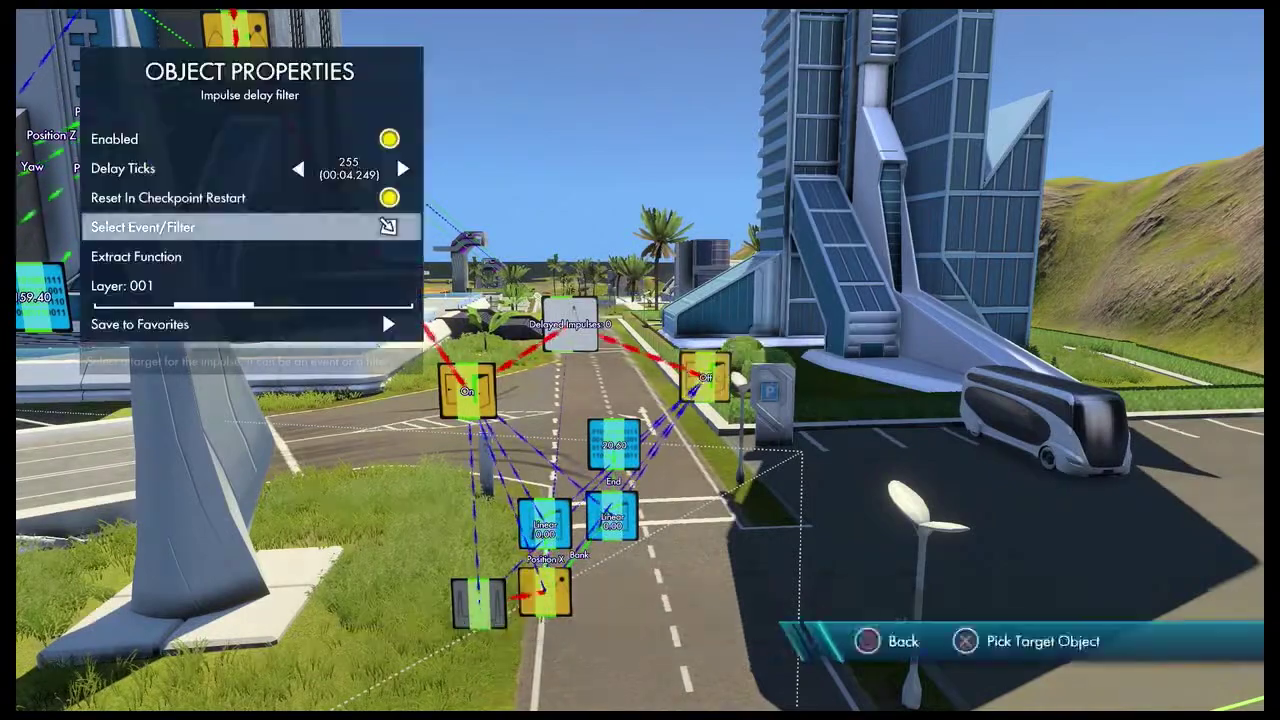
pyautogui.press('Escape')
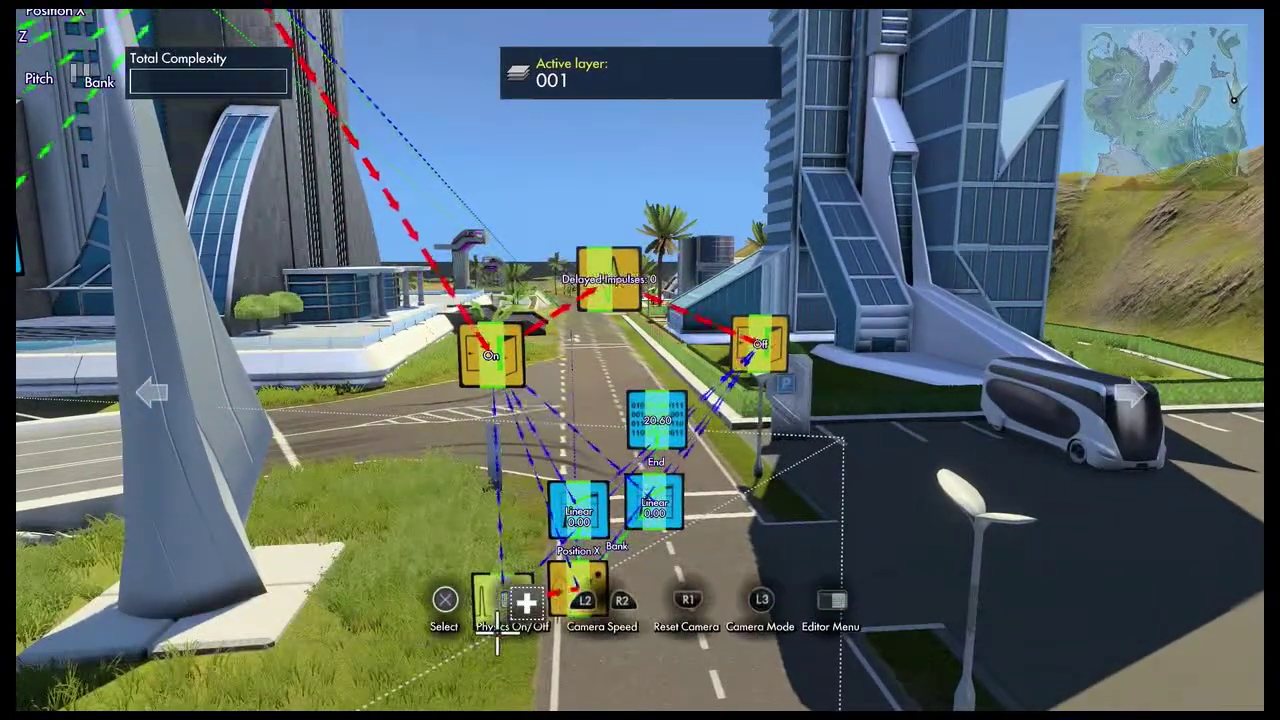
# - Toggle Reset When Enabled on the Interval trigger that the On State event targets
pyautogui.click(500, 597)
pyautogui.press('Down')
pyautogui.press('Down')
pyautogui.press('Down')
pyautogui.press('Down')
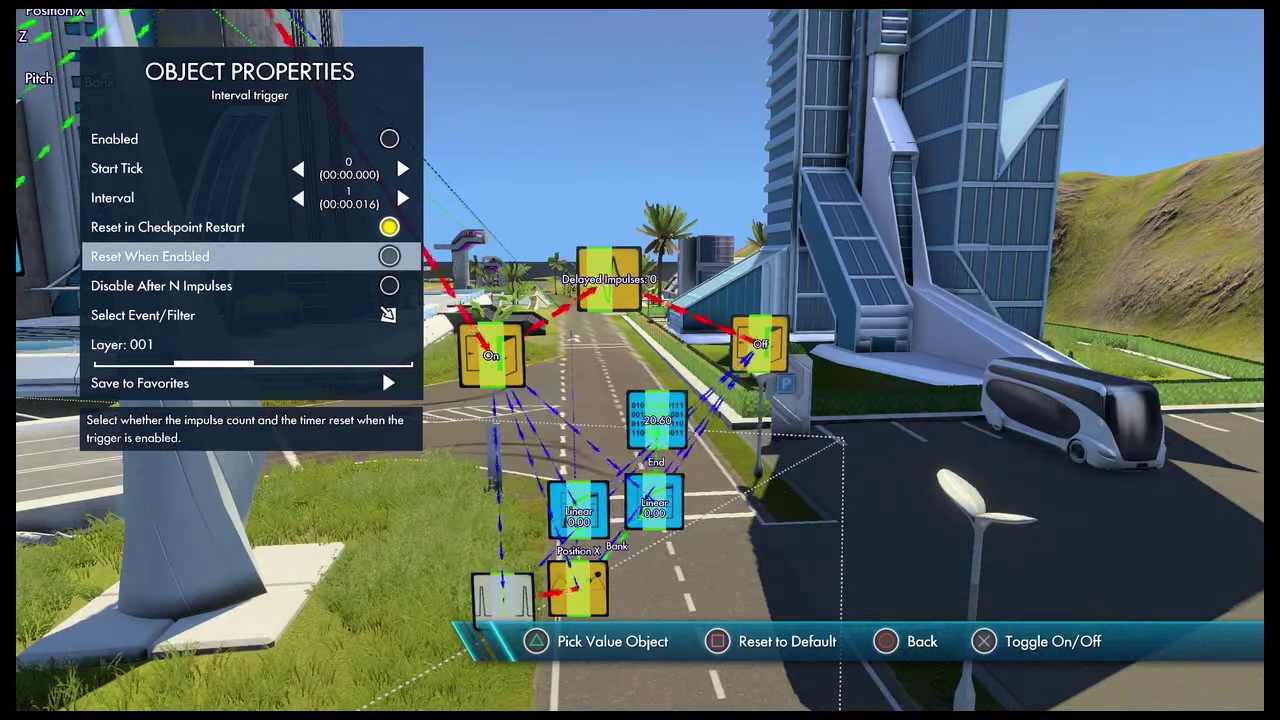
pyautogui.press('Return')
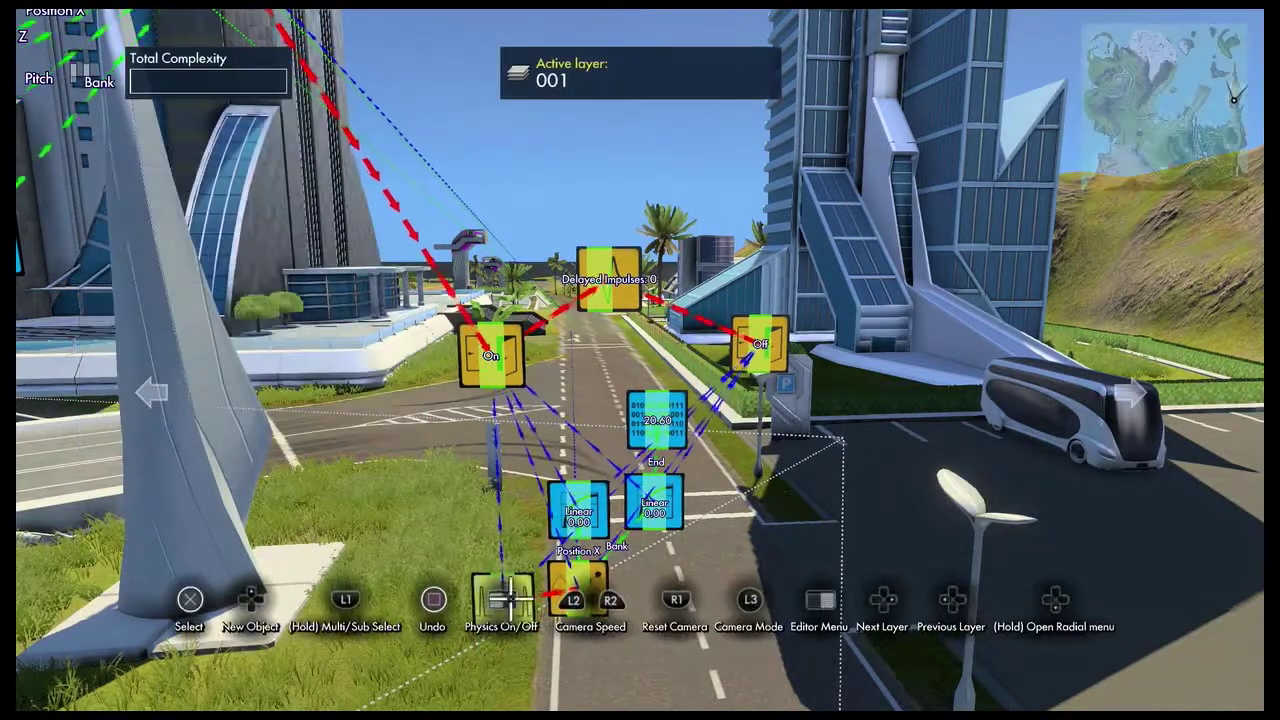
# - Review the position and rotation settings of the Object position event driven by the lower Interval trigger
pyautogui.click(568, 591)
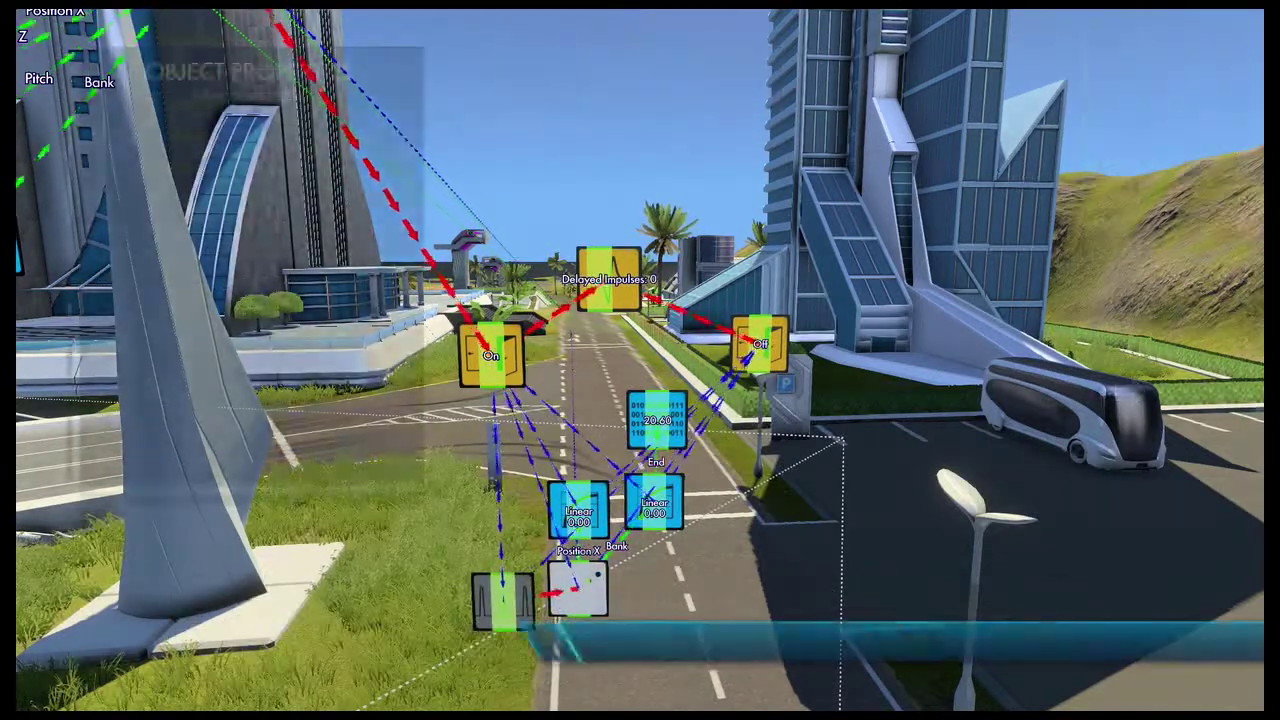
pyautogui.press('Down')
pyautogui.press('Down')
pyautogui.press('Down')
pyautogui.press('Down')
pyautogui.press('Down')
pyautogui.press('Down')
pyautogui.press('Down')
pyautogui.press('Down')
pyautogui.press('Down')
pyautogui.press('Down')
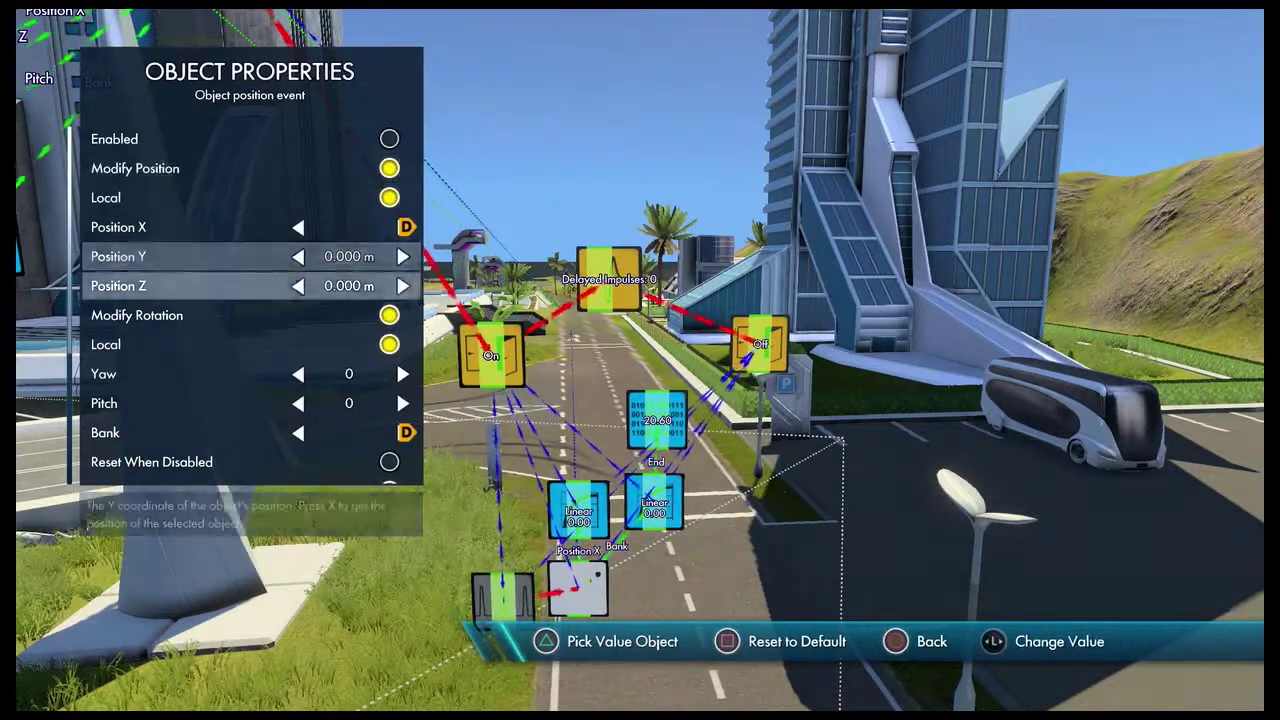
pyautogui.press('Escape')
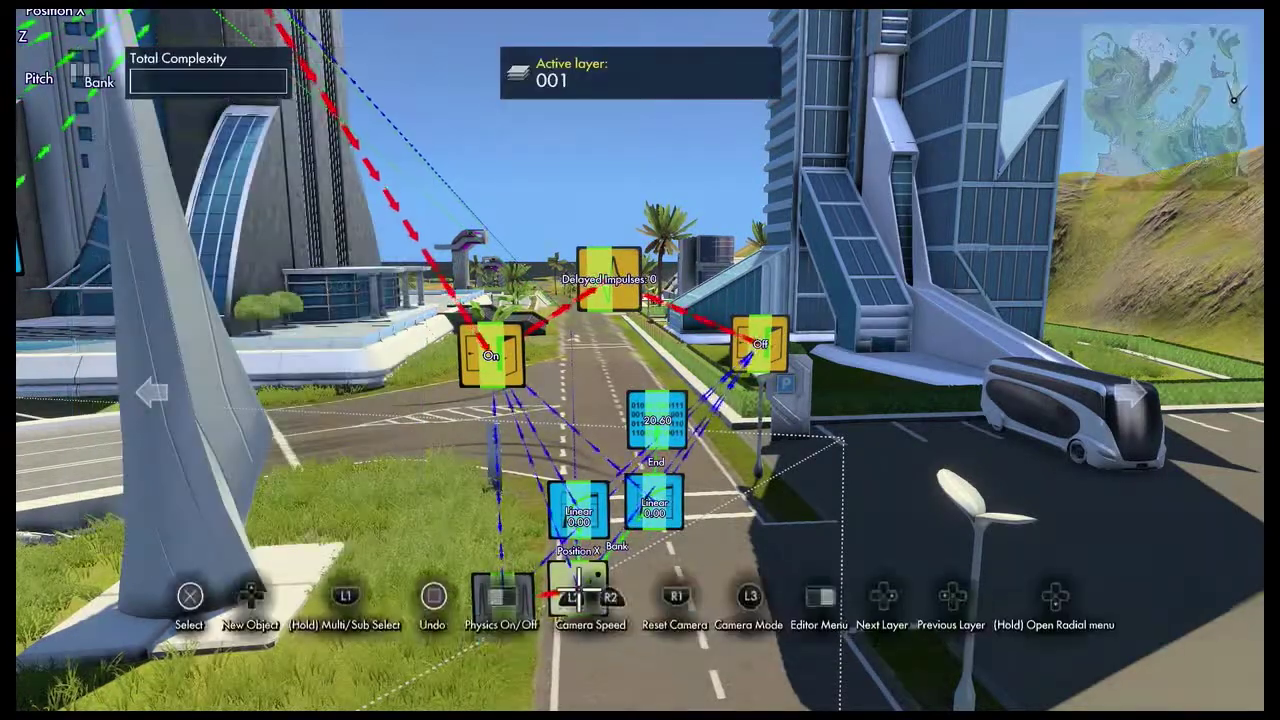
# - Go through the shared properties of the two Linear data sources
pyautogui.click(679, 459)
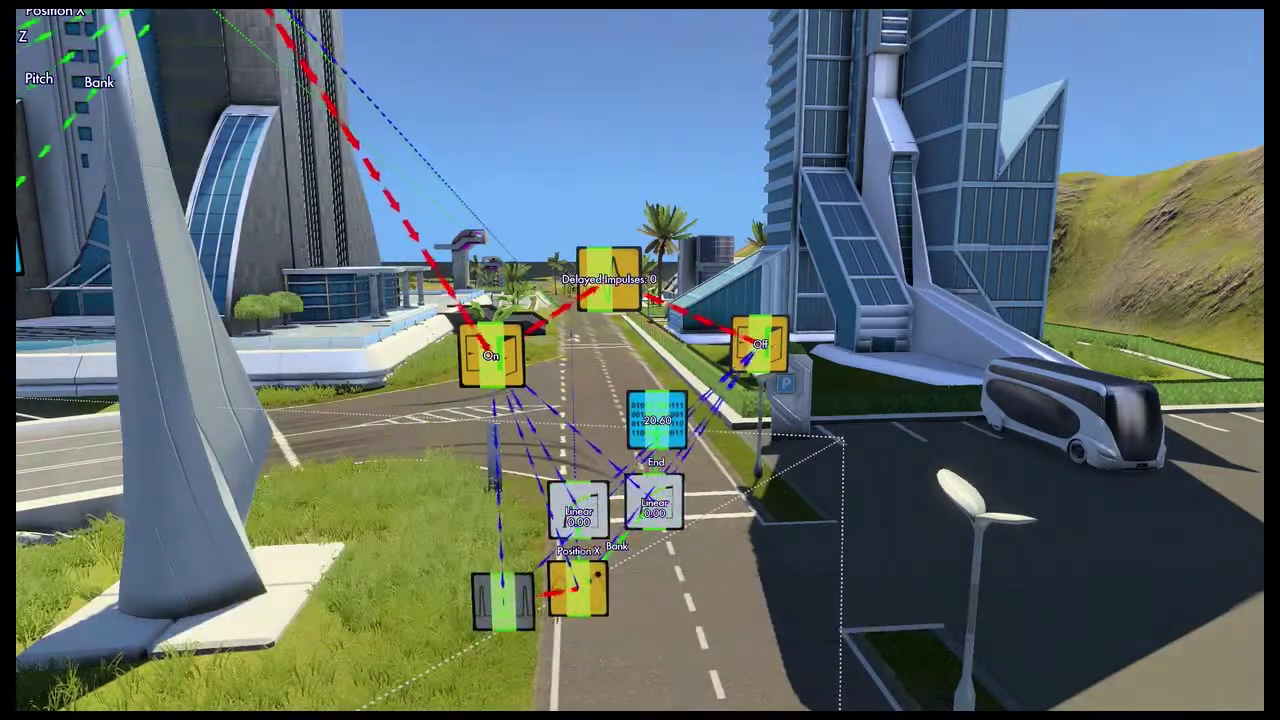
pyautogui.press('Down')
pyautogui.press('Down')
pyautogui.press('Down')
pyautogui.press('Down')
pyautogui.press('Return')
pyautogui.press('Escape')
pyautogui.press('Escape')
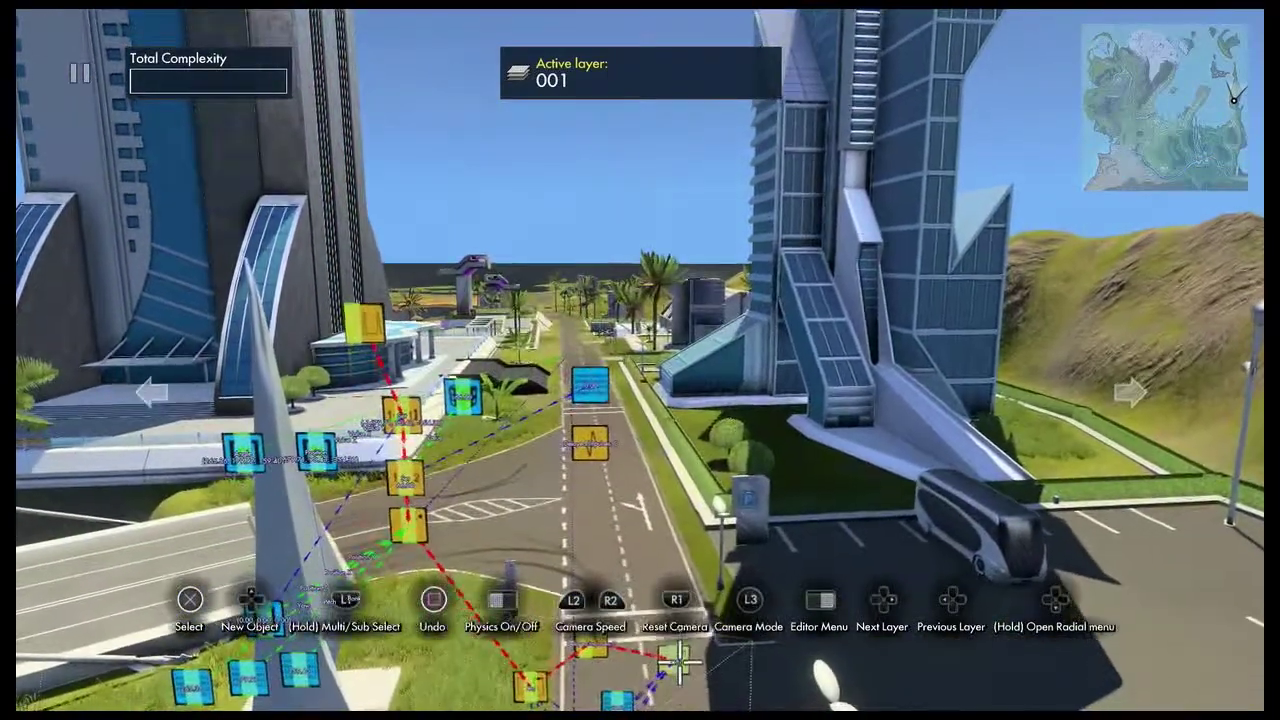
# - Make the Off State event trigger the upper Impulse delay filter beneath the variable data source
pyautogui.click(680, 662)
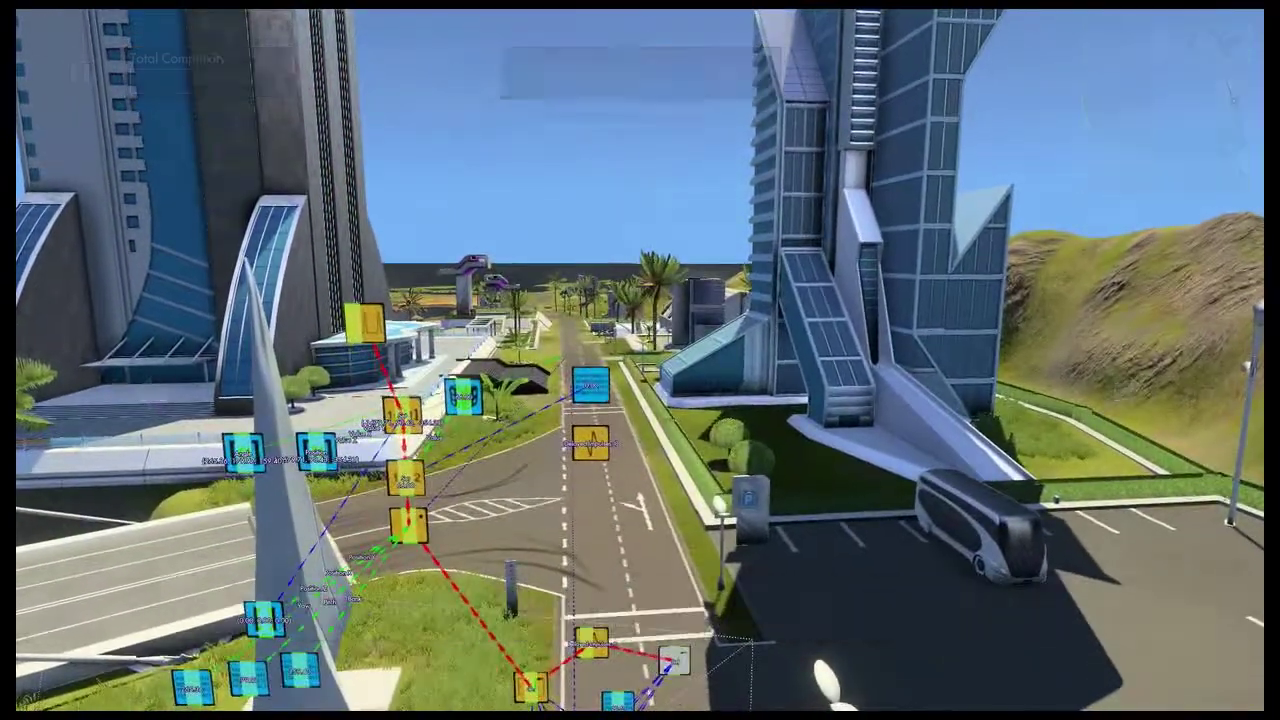
pyautogui.press('Down')
pyautogui.press('Down')
pyautogui.press('Down')
pyautogui.press('Down')
pyautogui.press('Return')
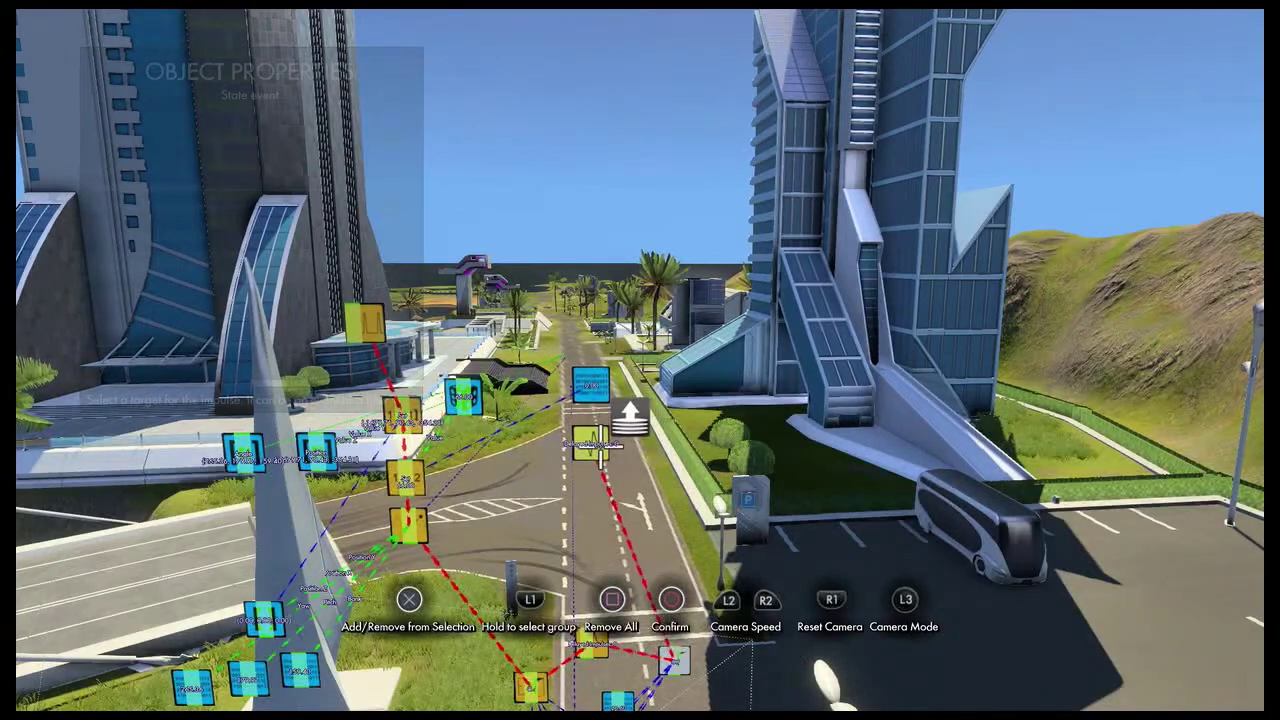
pyautogui.press('Escape')
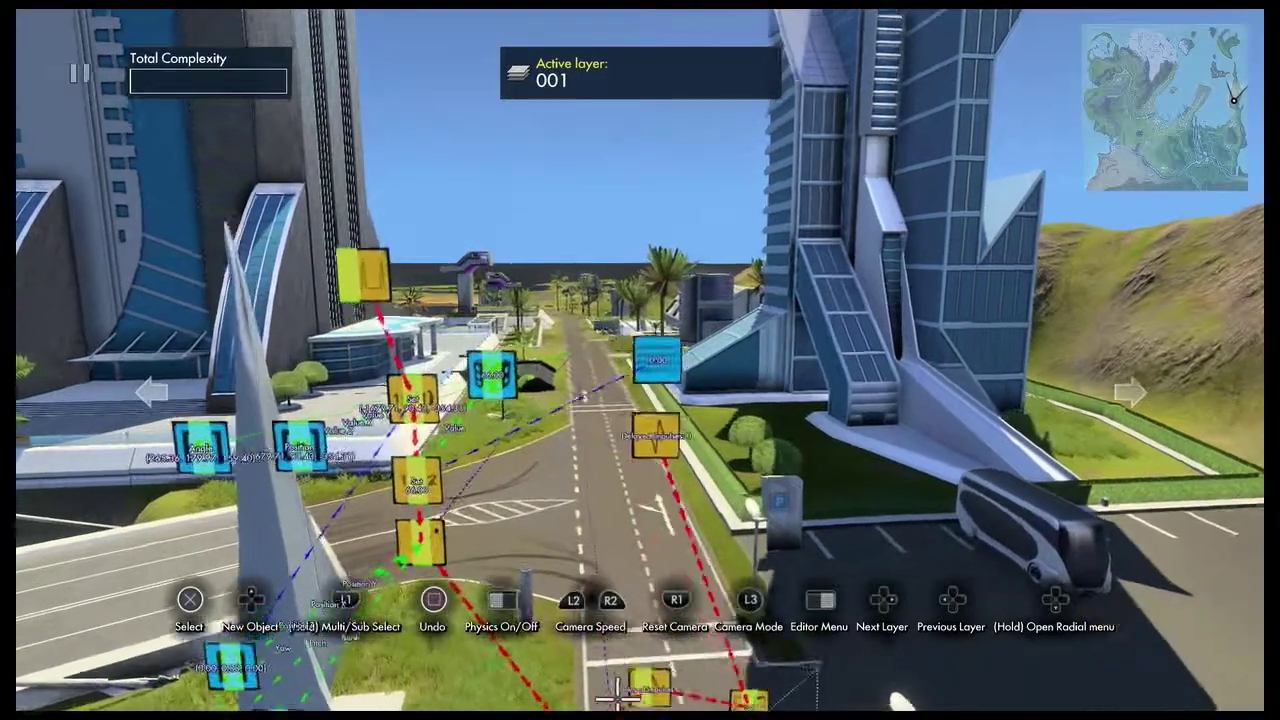
# - Link the upper Impulse delay filter's Delay Ticks to the variable data source directly above it
pyautogui.click(699, 464)
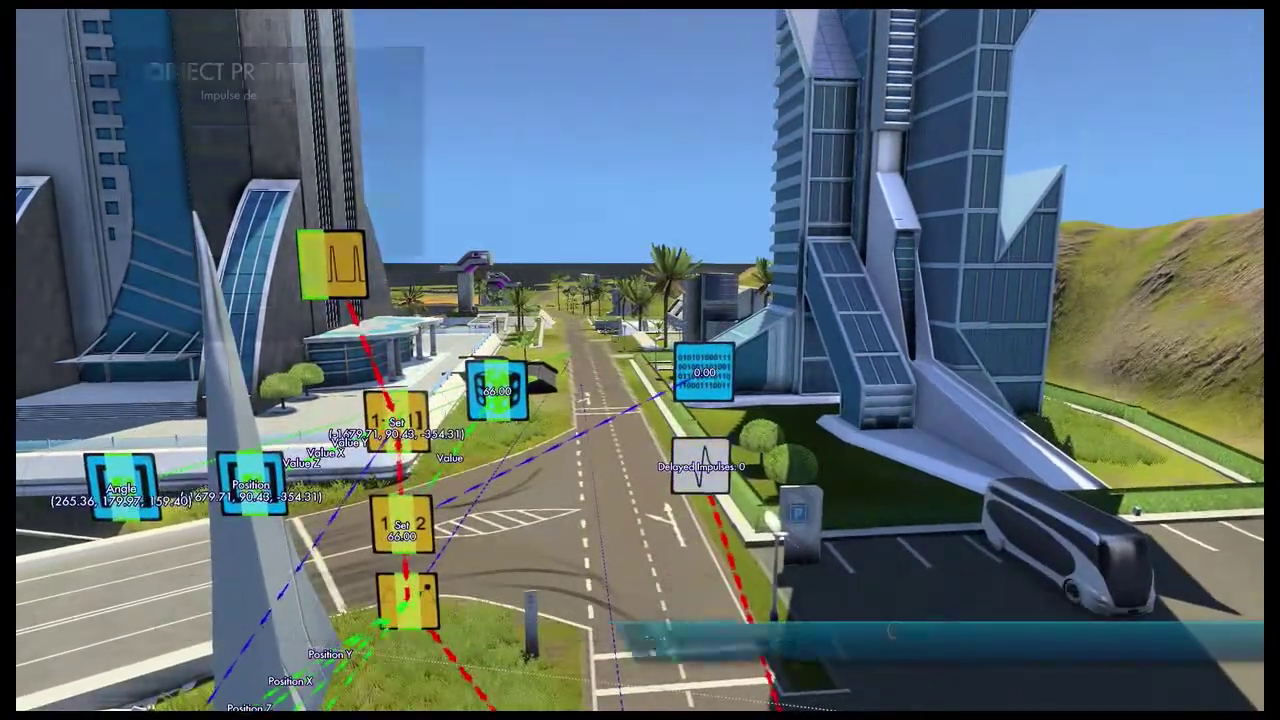
pyautogui.press('Up')
pyautogui.press('Down')
pyautogui.press('Down')
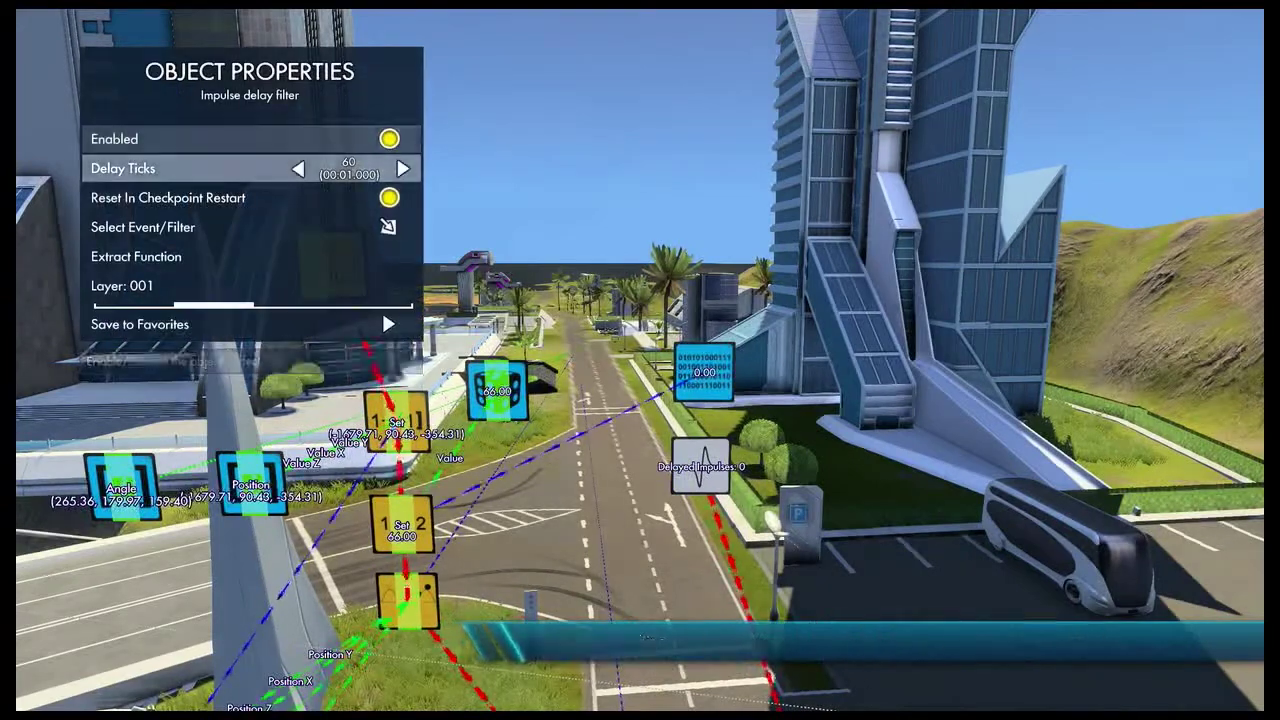
pyautogui.press('Escape')
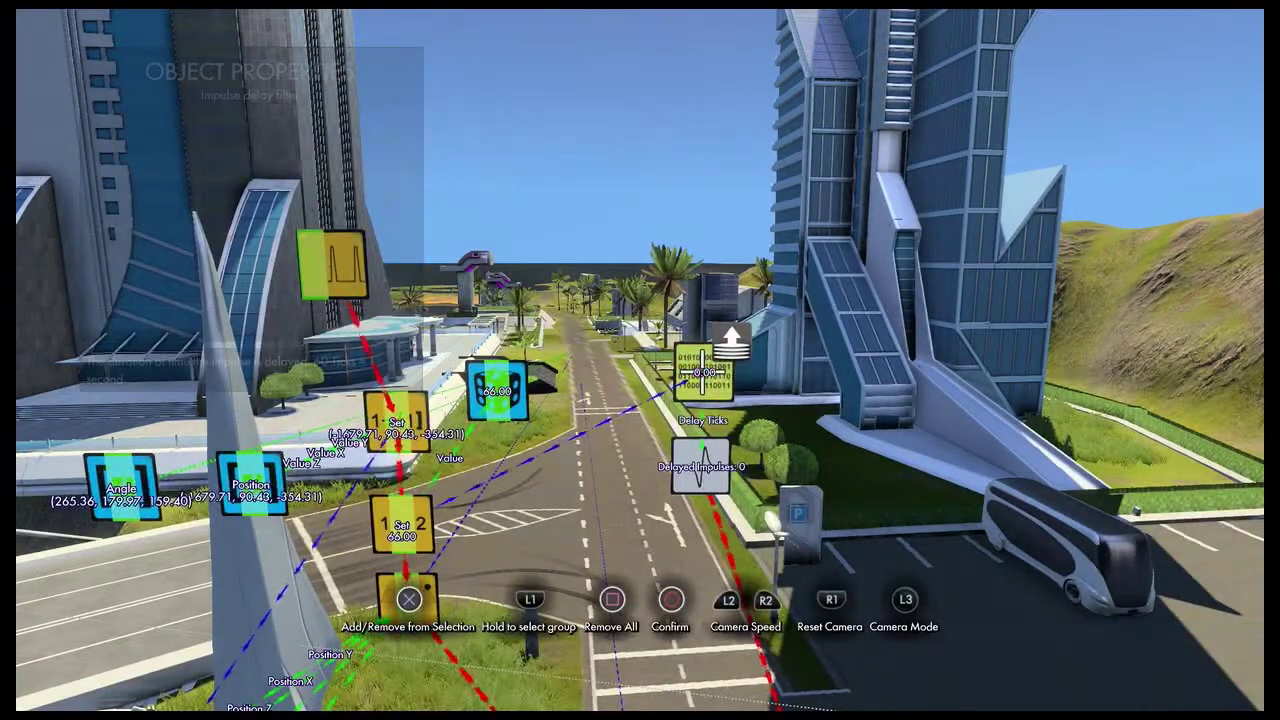
pyautogui.press('Return')
pyautogui.press('Escape')
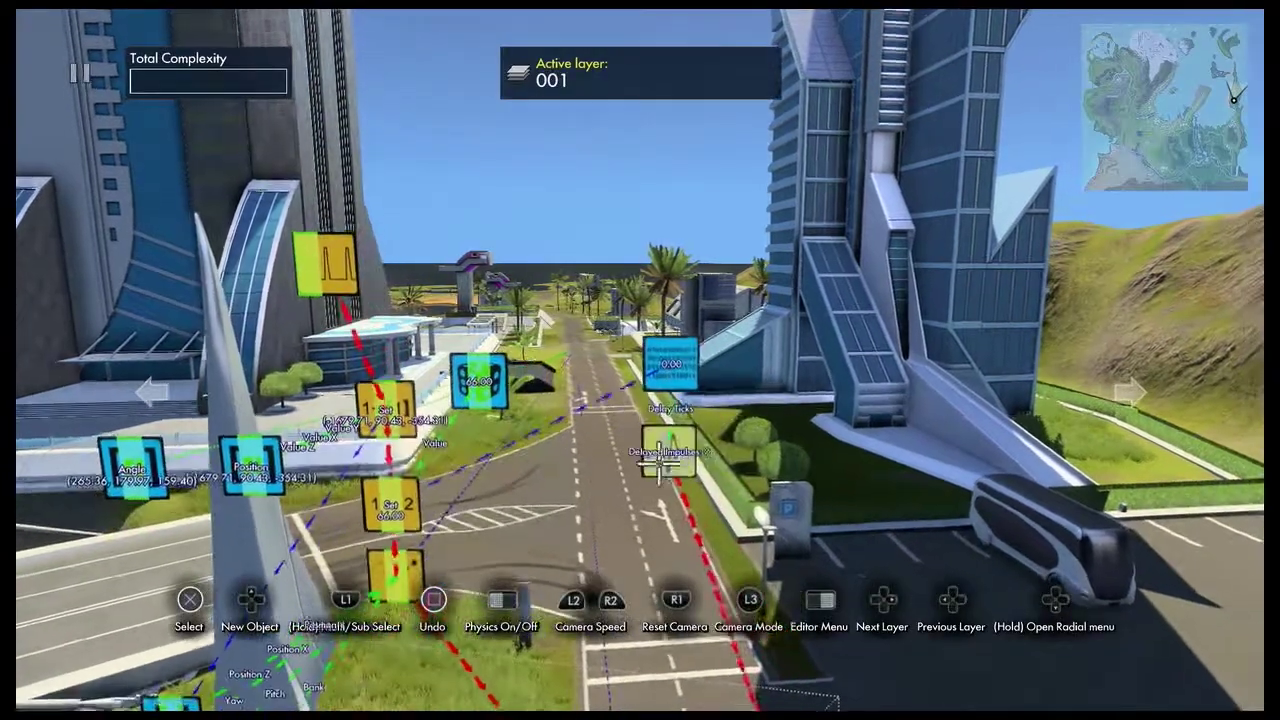
# - Make the upper Impulse delay filter trigger the Set value event in the event stack
pyautogui.press('Return')
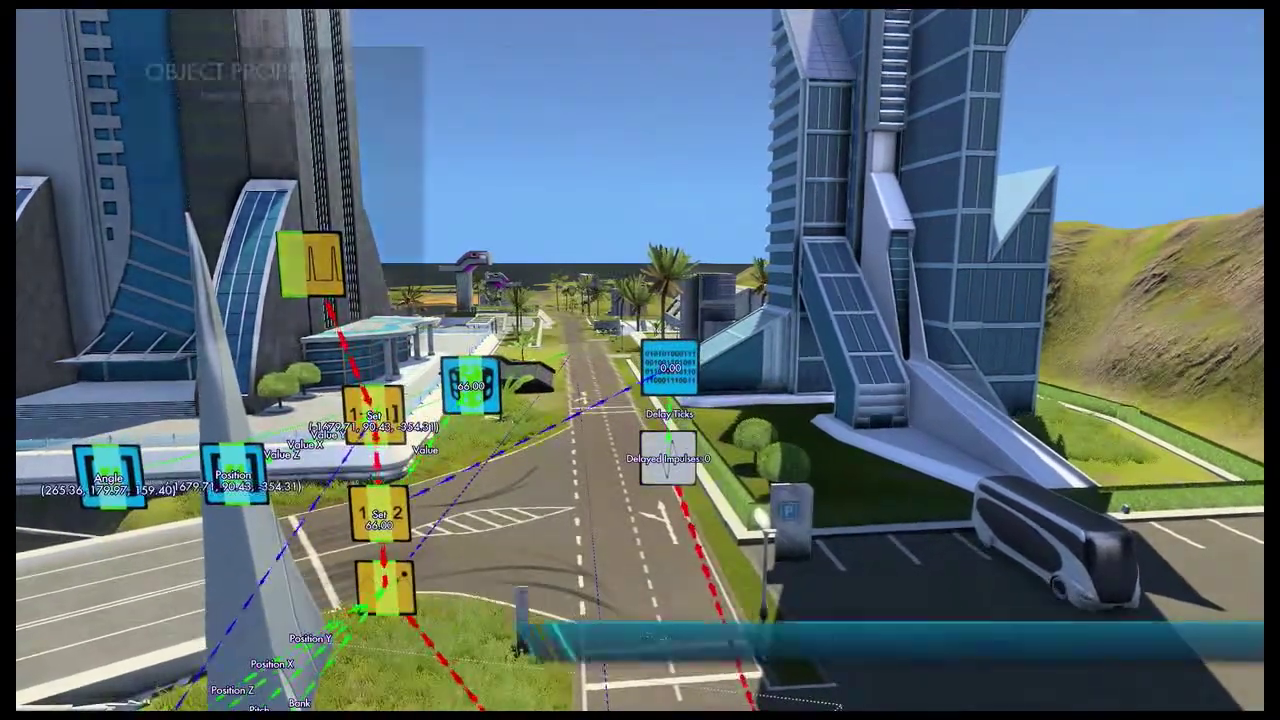
pyautogui.press('Return')
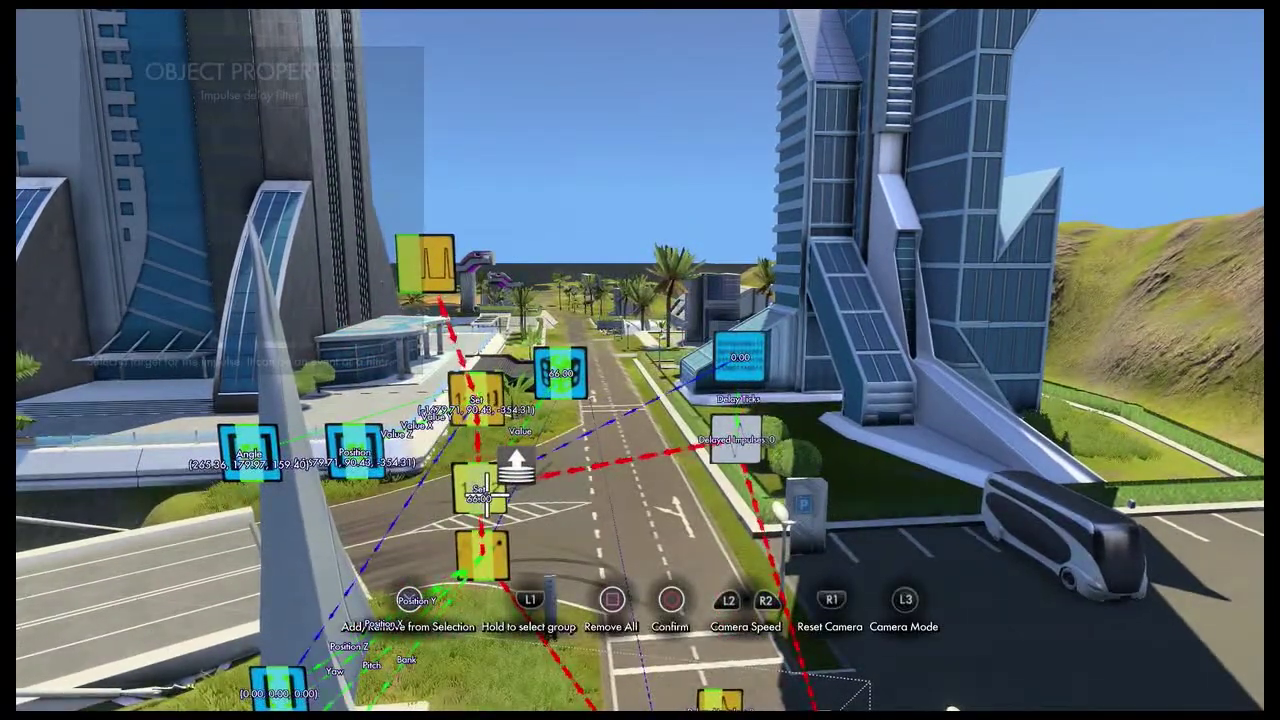
pyautogui.press('Escape')
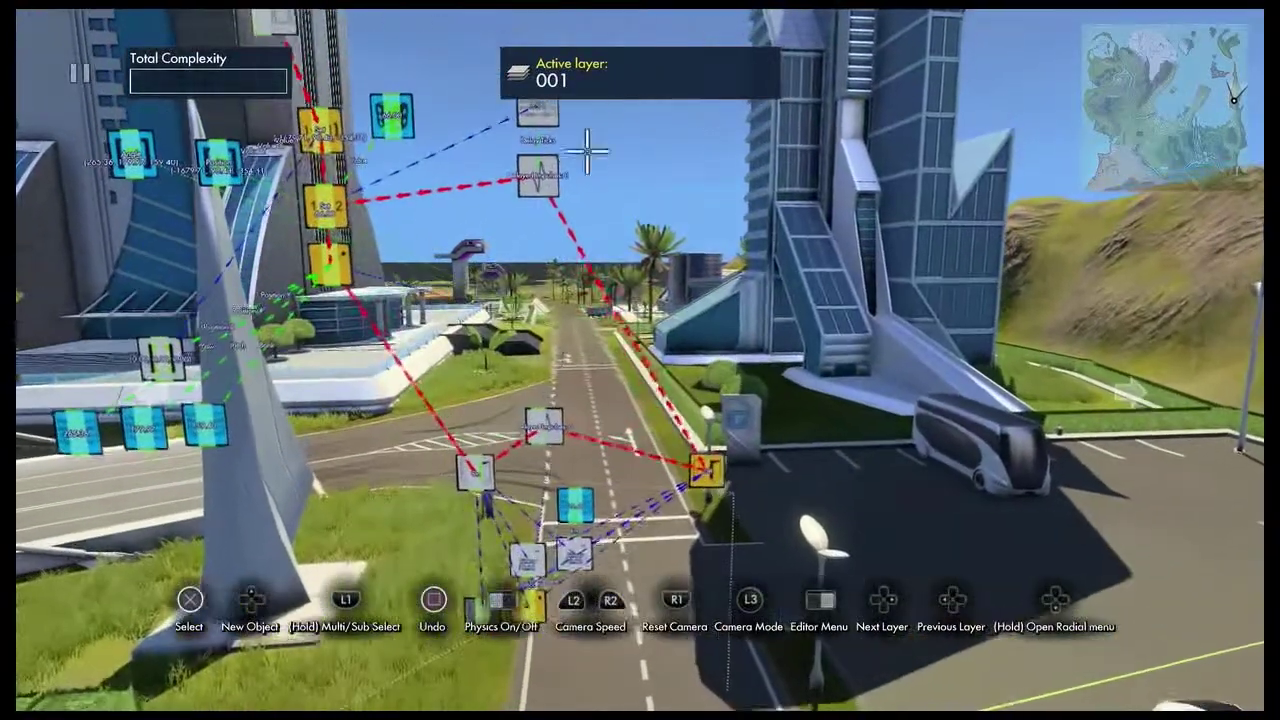
# - Copy the Impulse delay filter between the On and Off State events and place the copy above the Off event
pyautogui.click(541, 168)
pyautogui.click(545, 115)
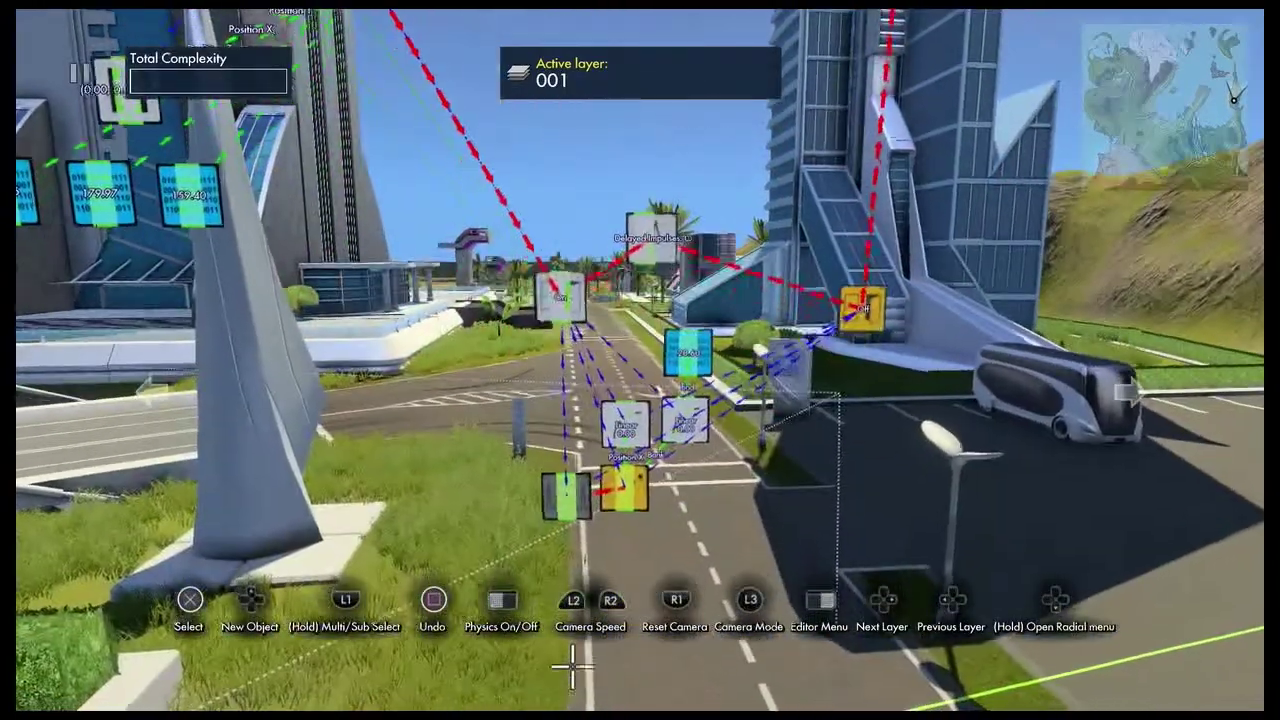
pyautogui.click(590, 498)
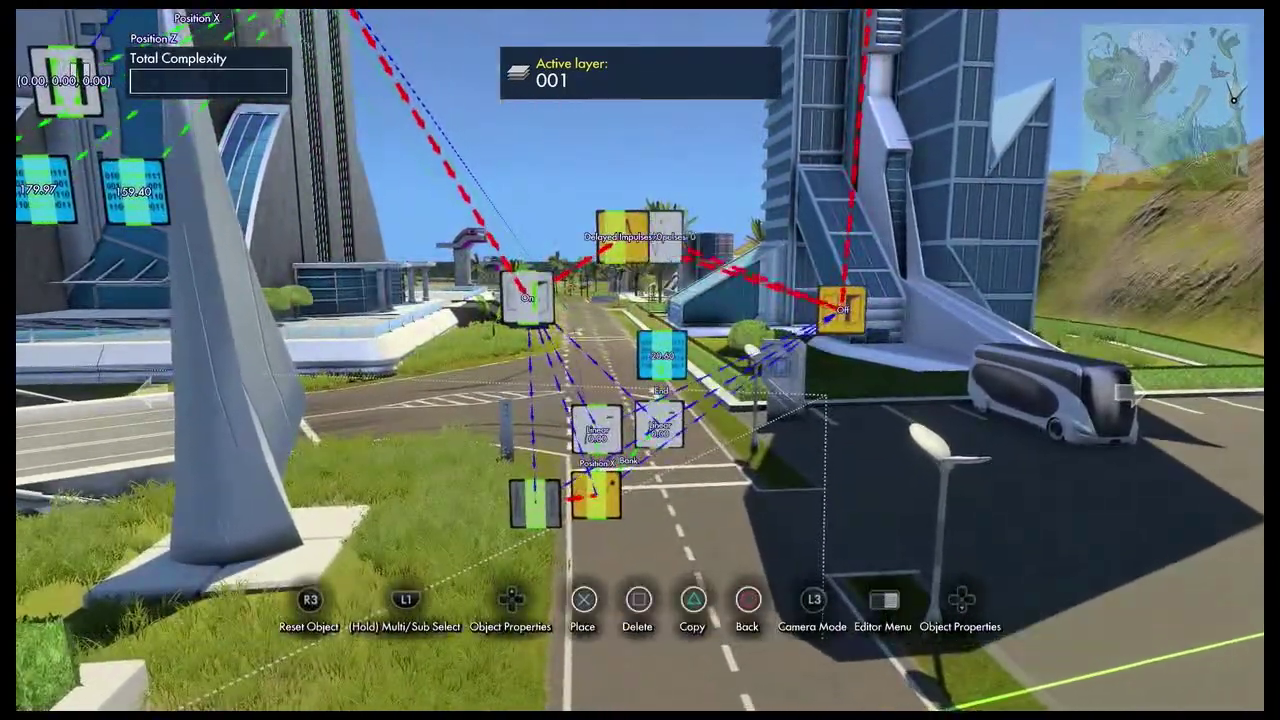
pyautogui.click(595, 490)
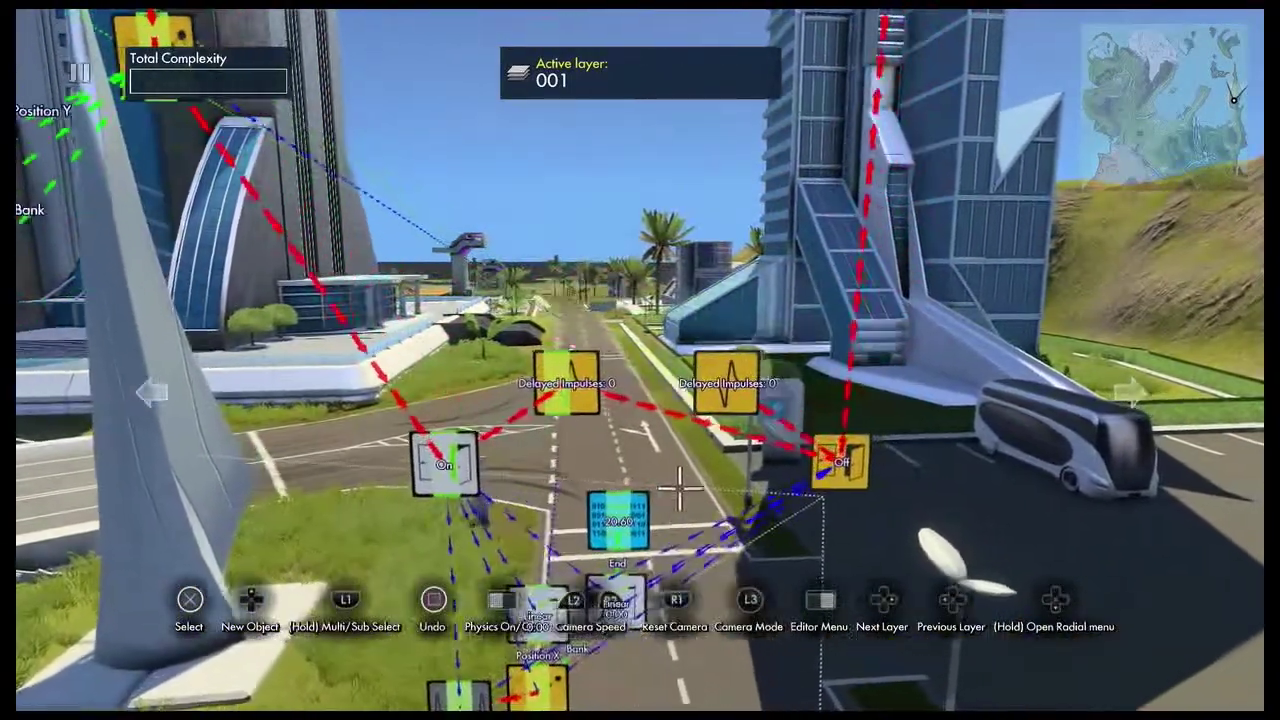
# - Add a Random data source above the two Impulse delay filters
pyautogui.press('Up')
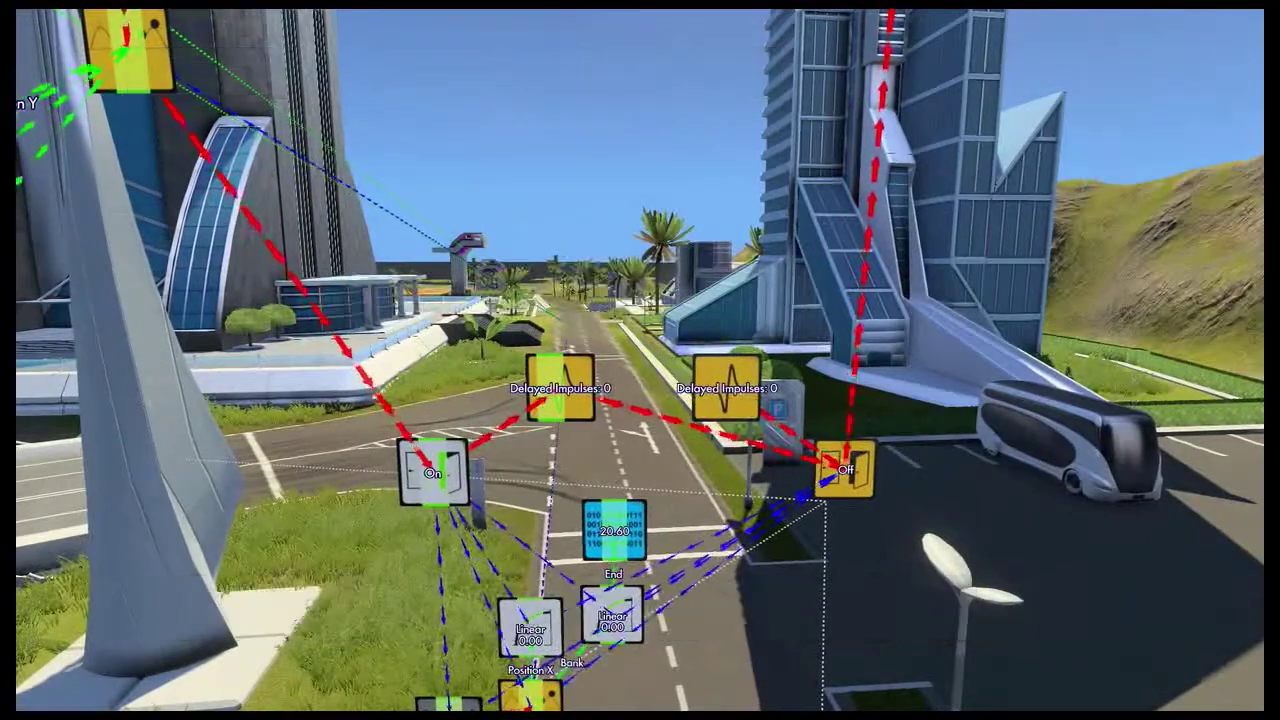
pyautogui.press('Return')
pyautogui.press('Right')
pyautogui.press('Right')
pyautogui.press('Return')
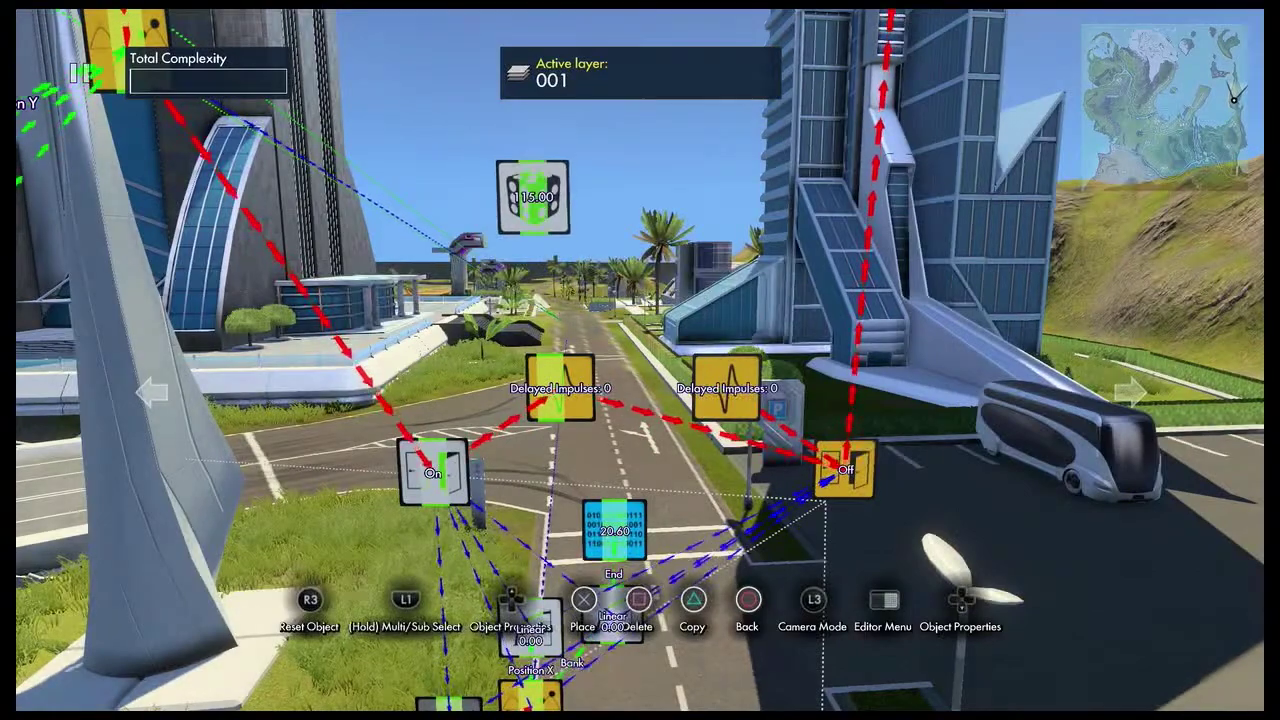
pyautogui.press('Return')
# - Add a Generic filter next to the Random data source
pyautogui.press('n')
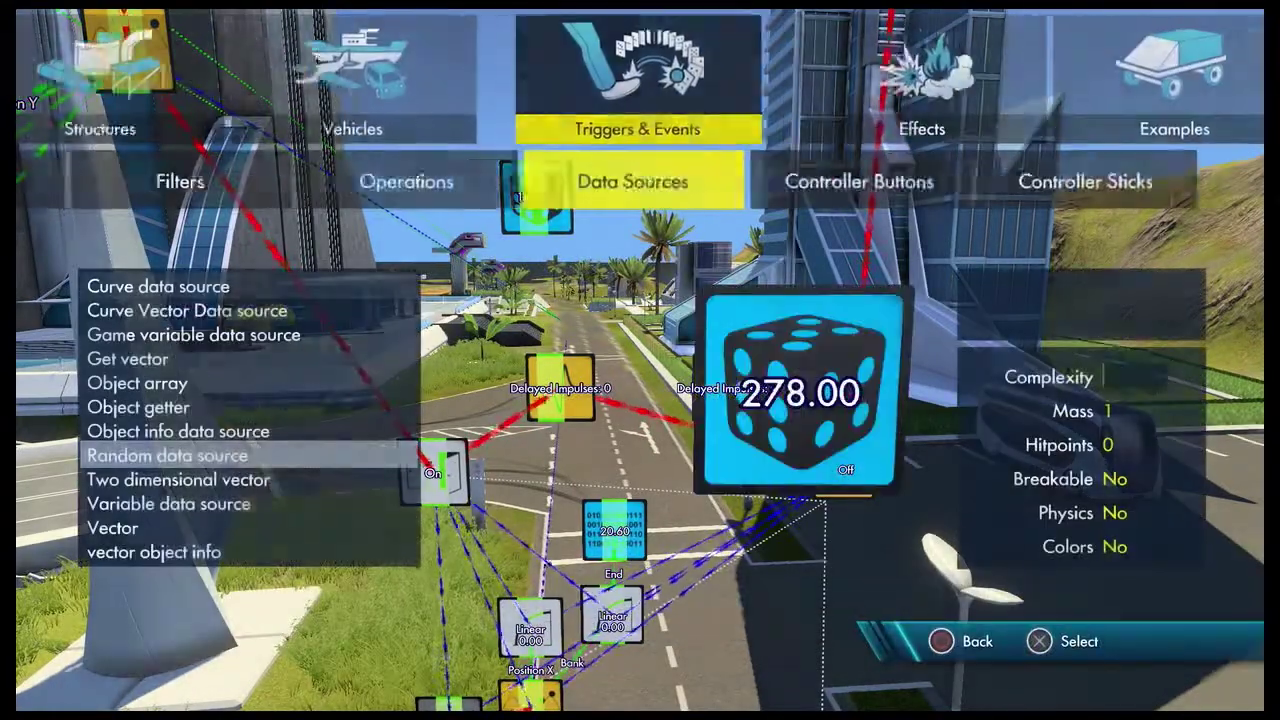
pyautogui.press('Left')
pyautogui.press('Left')
pyautogui.press('Down')
pyautogui.press('Down')
pyautogui.press('Down')
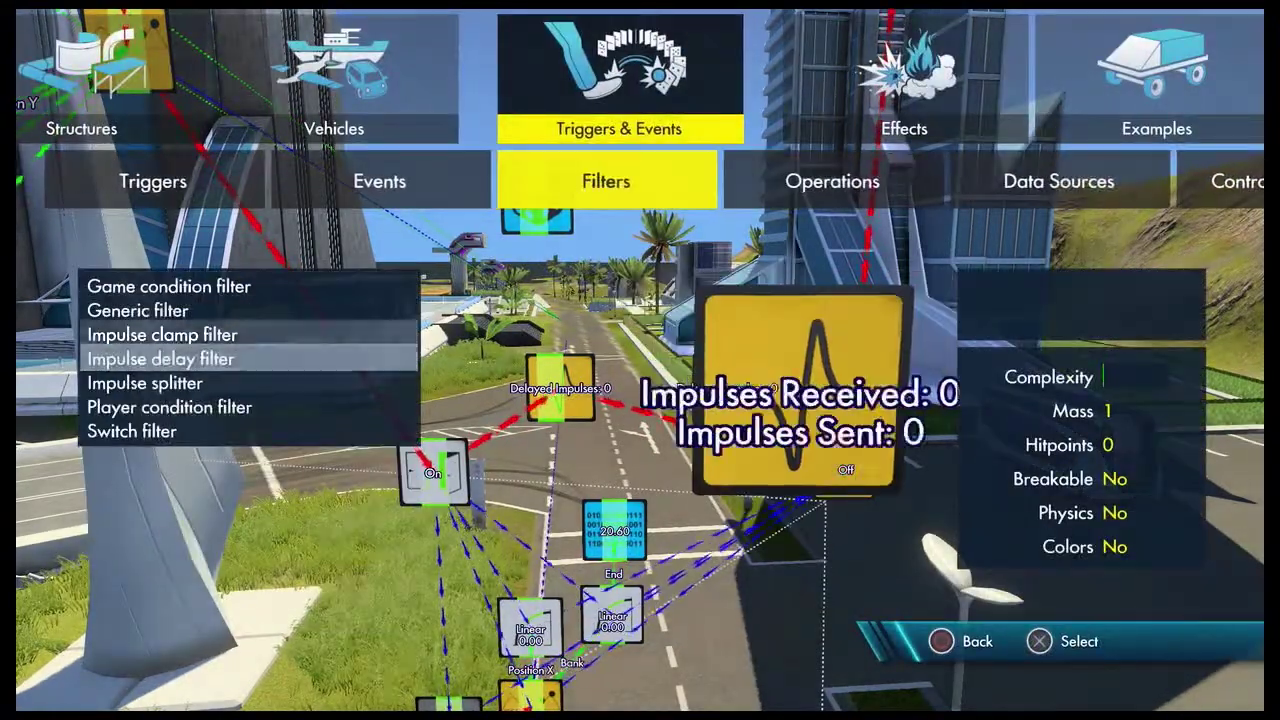
pyautogui.press('Up')
pyautogui.press('Up')
pyautogui.press('Return')
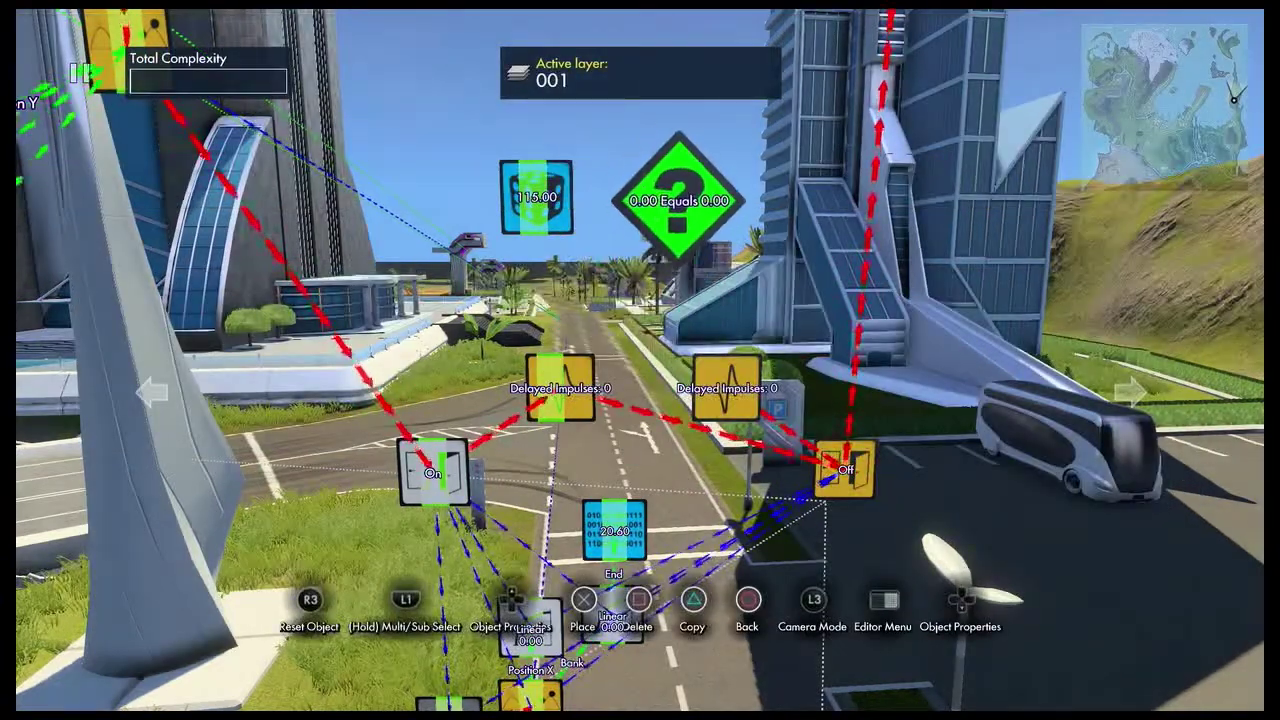
# - Link the Generic filter's Comparison Value 1 to the Random data source
pyautogui.press('Down')
pyautogui.press('Down')
pyautogui.press('Down')
pyautogui.press('Return')
pyautogui.press('Return')
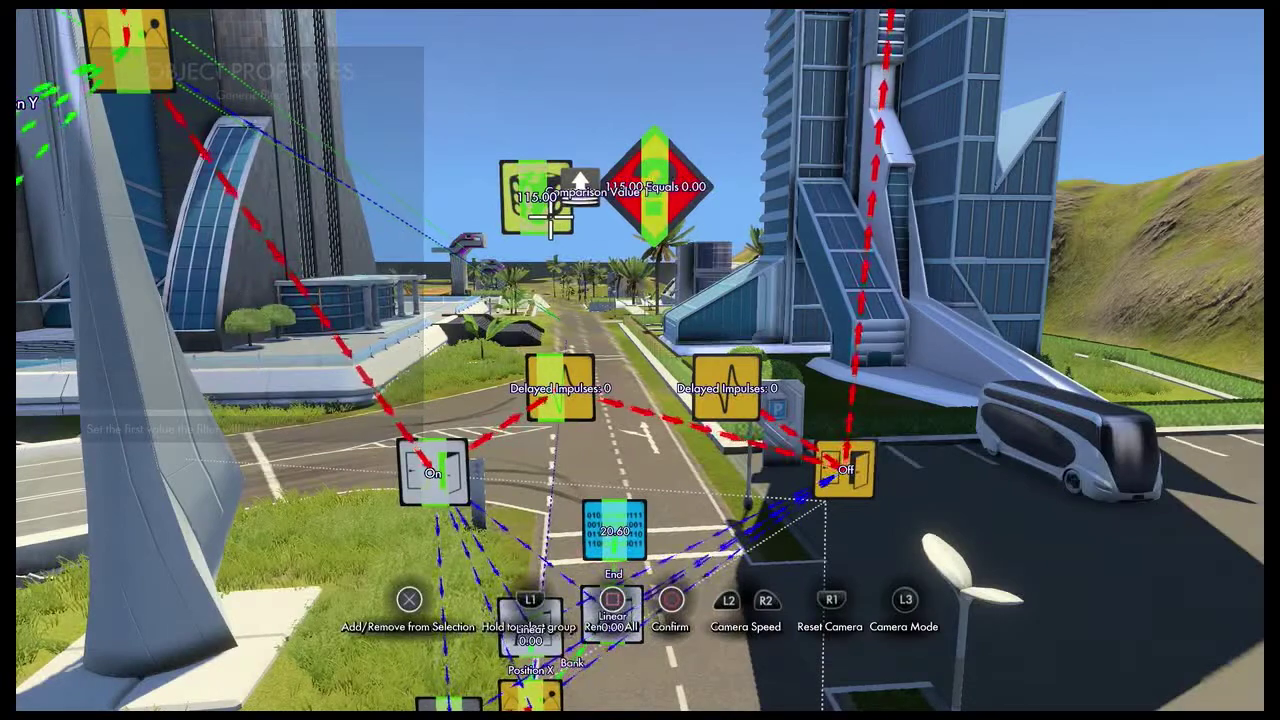
# - Set the Generic filter's Comparison Value 2 to 500
pyautogui.press('Down')
pyautogui.press('Right')
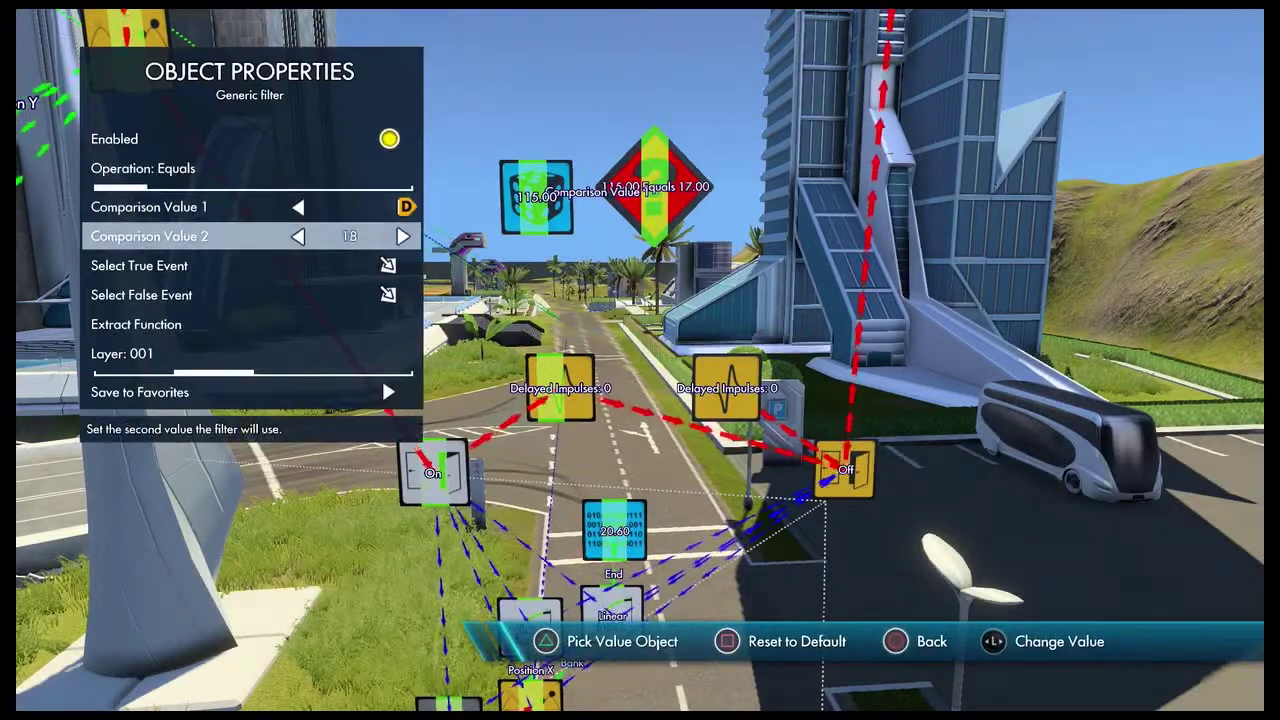
pyautogui.press('Right')
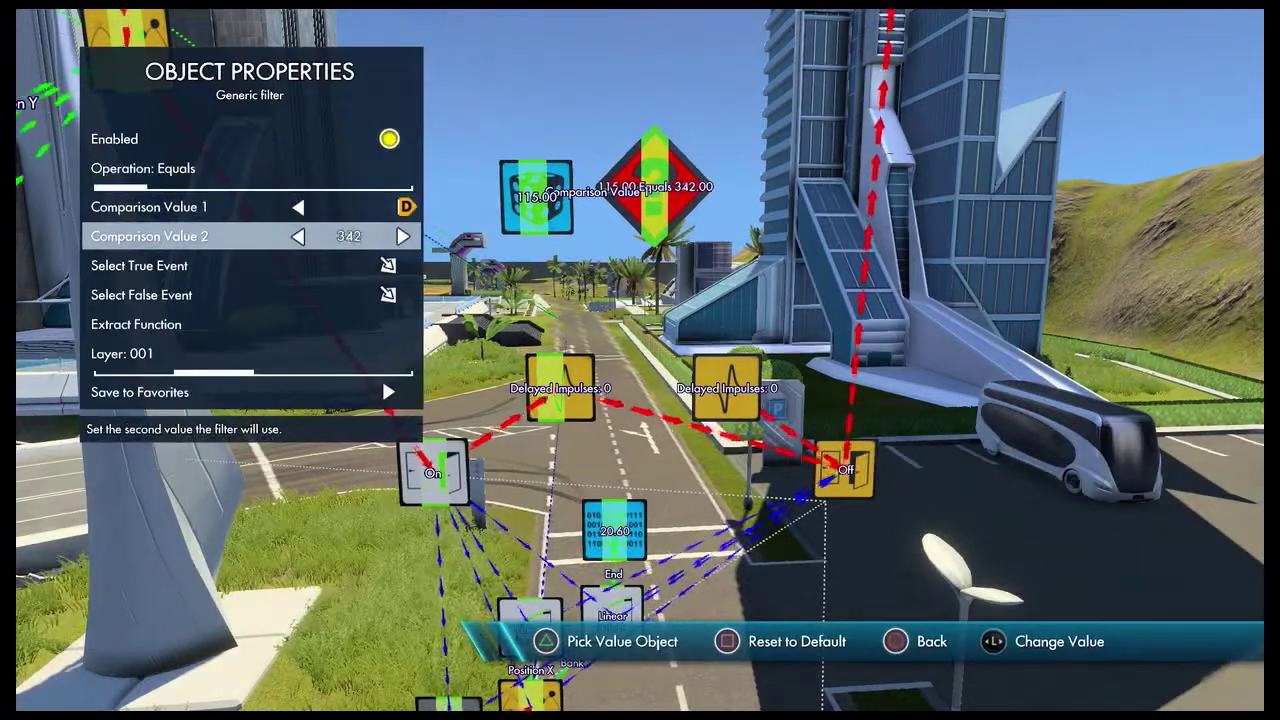
pyautogui.press('Right')
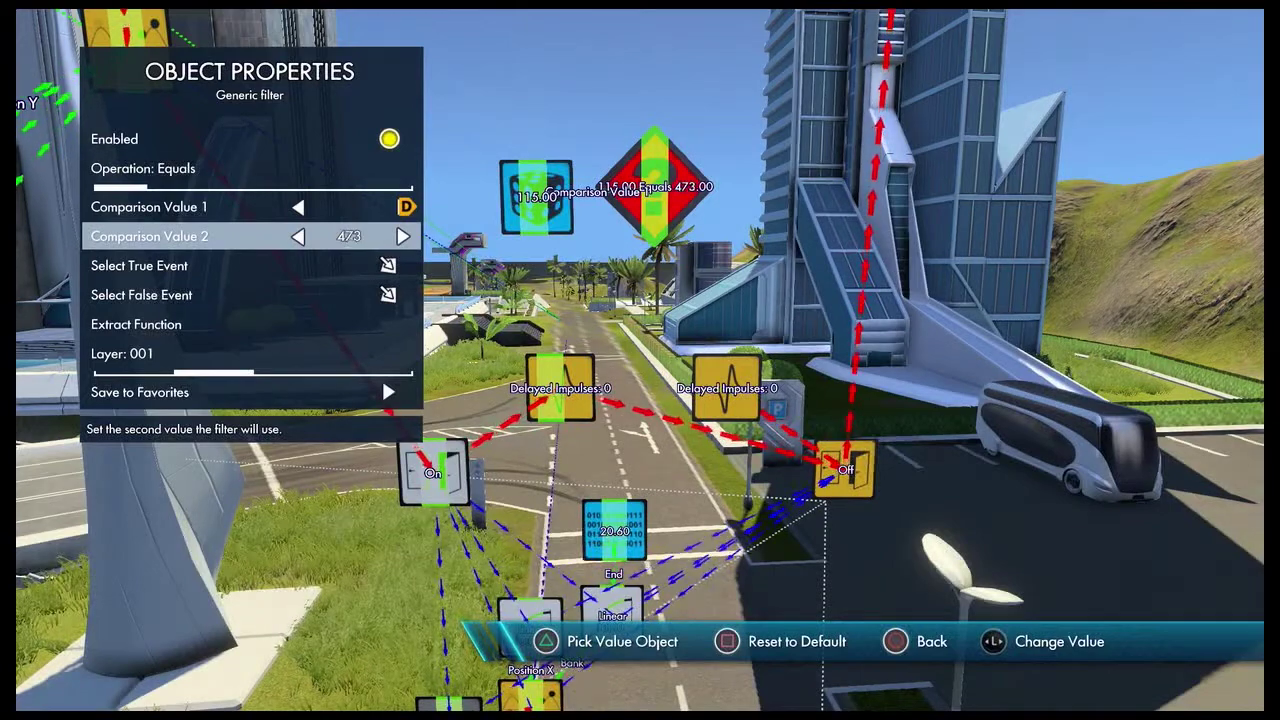
pyautogui.press('Right')
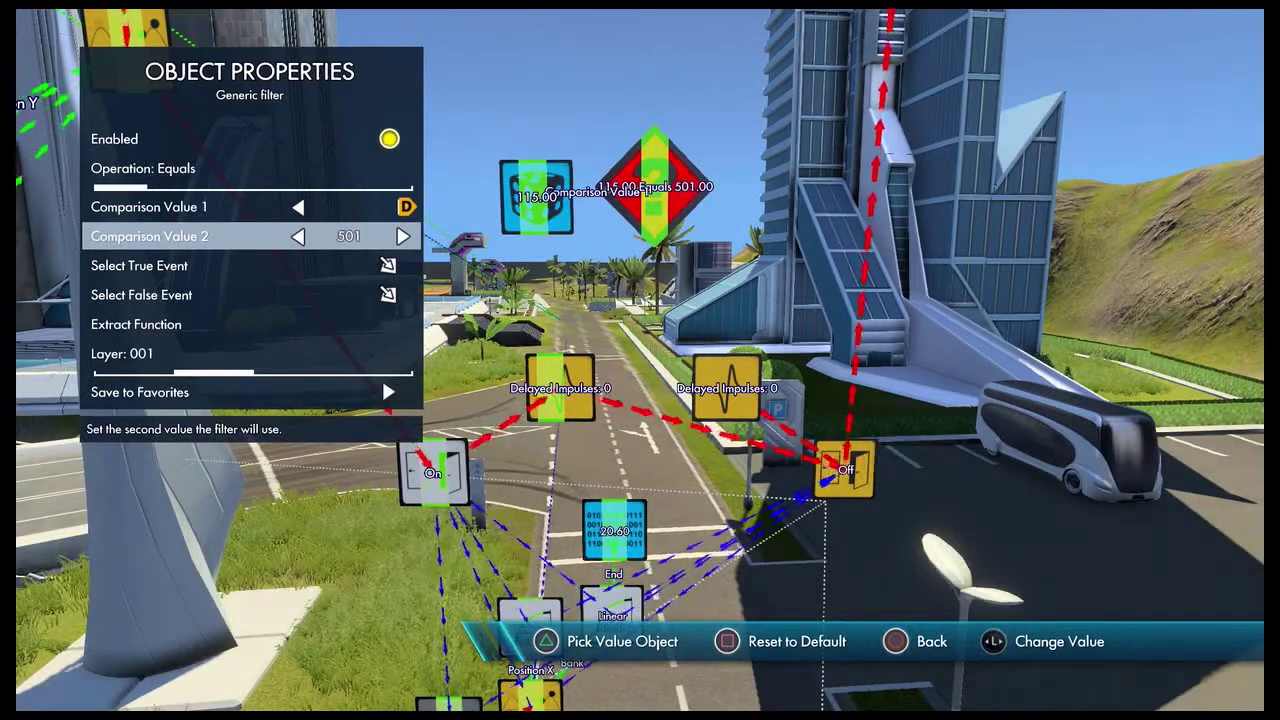
# - Change the Generic filter's operation to Greater
pyautogui.press('Up')
pyautogui.press('Up')
pyautogui.press('Right')
pyautogui.press('Right')
pyautogui.press('Down')
pyautogui.press('Down')
pyautogui.press('Down')
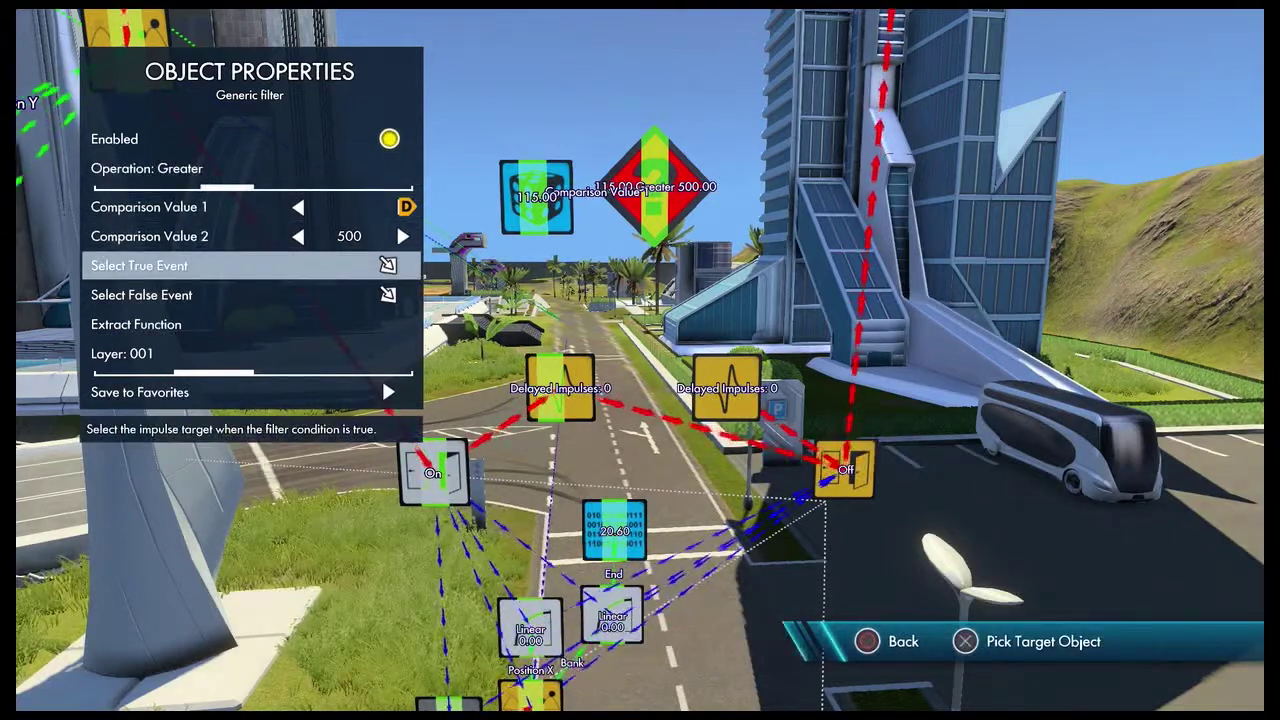
pyautogui.press('Escape')
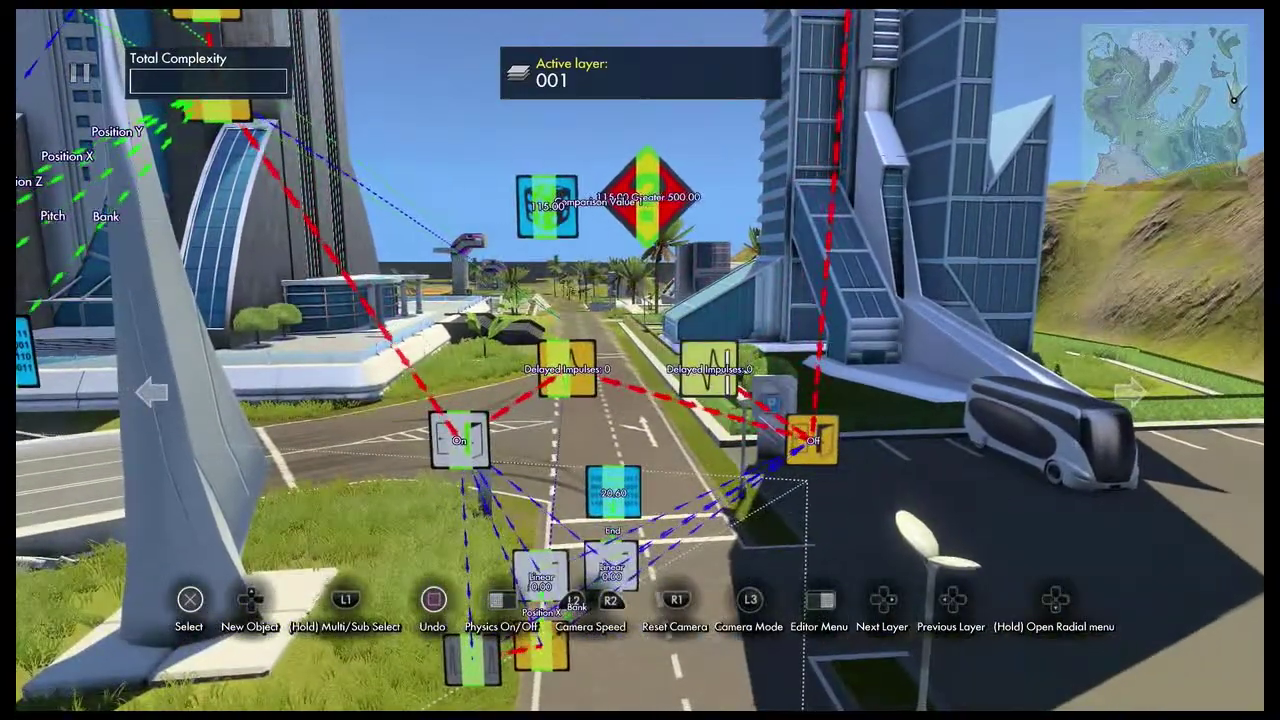
# - Copy the Linear data source whose End is linked to the variable data source, placing the copy beside it
pyautogui.click(717, 388)
pyautogui.click(758, 363)
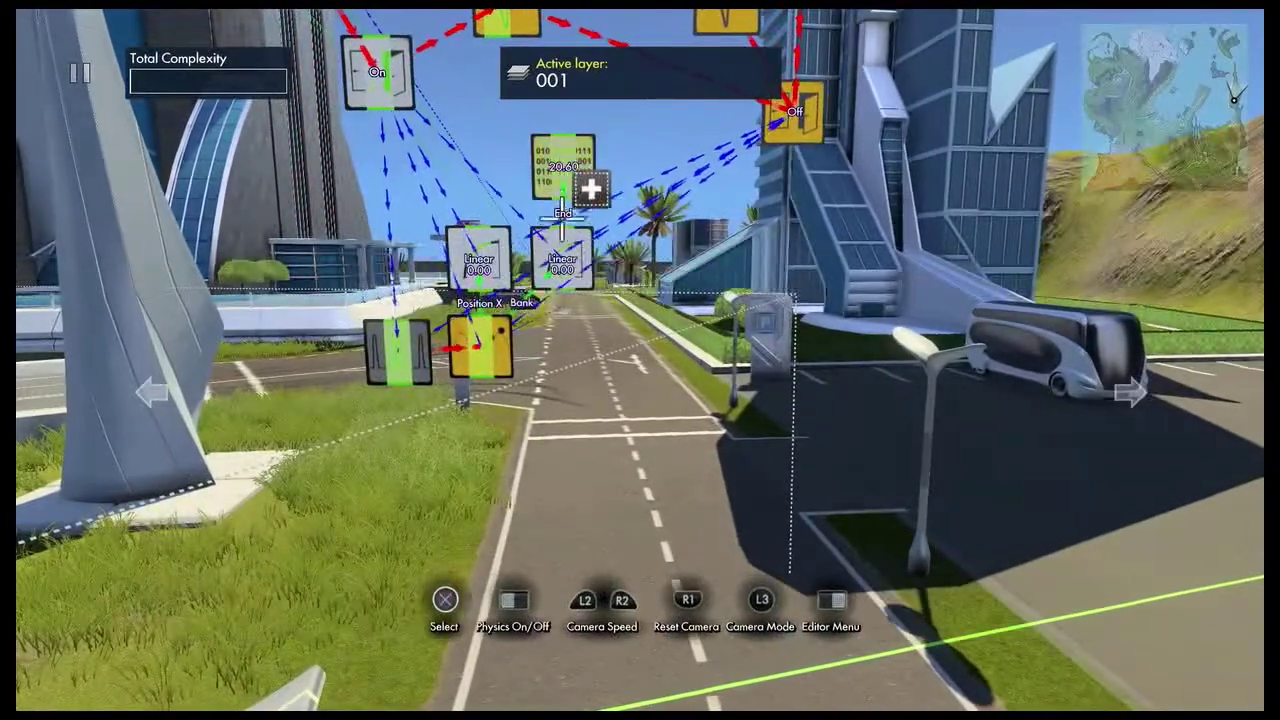
pyautogui.click(590, 196)
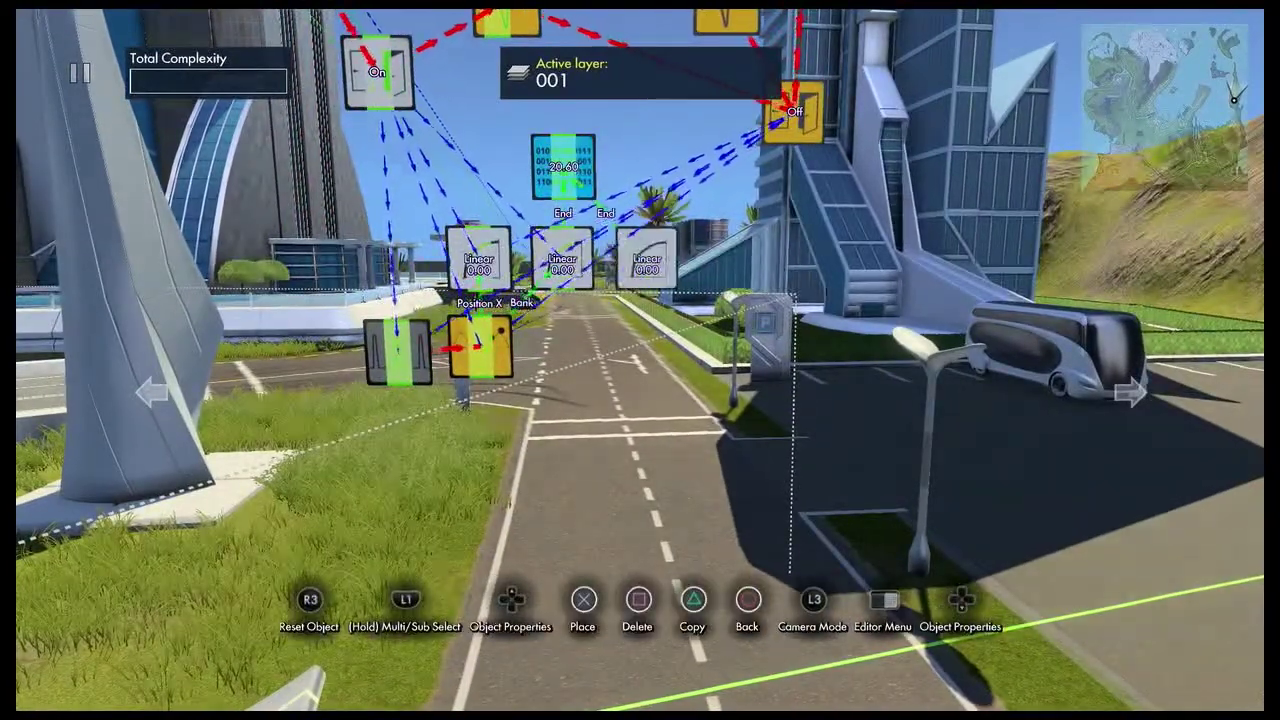
# - Give the copied Linear data source a fixed End value of 59 and a Duration of 46 ticks
pyautogui.press('Up')
pyautogui.press('Down')
pyautogui.press('Down')
pyautogui.press('Down')
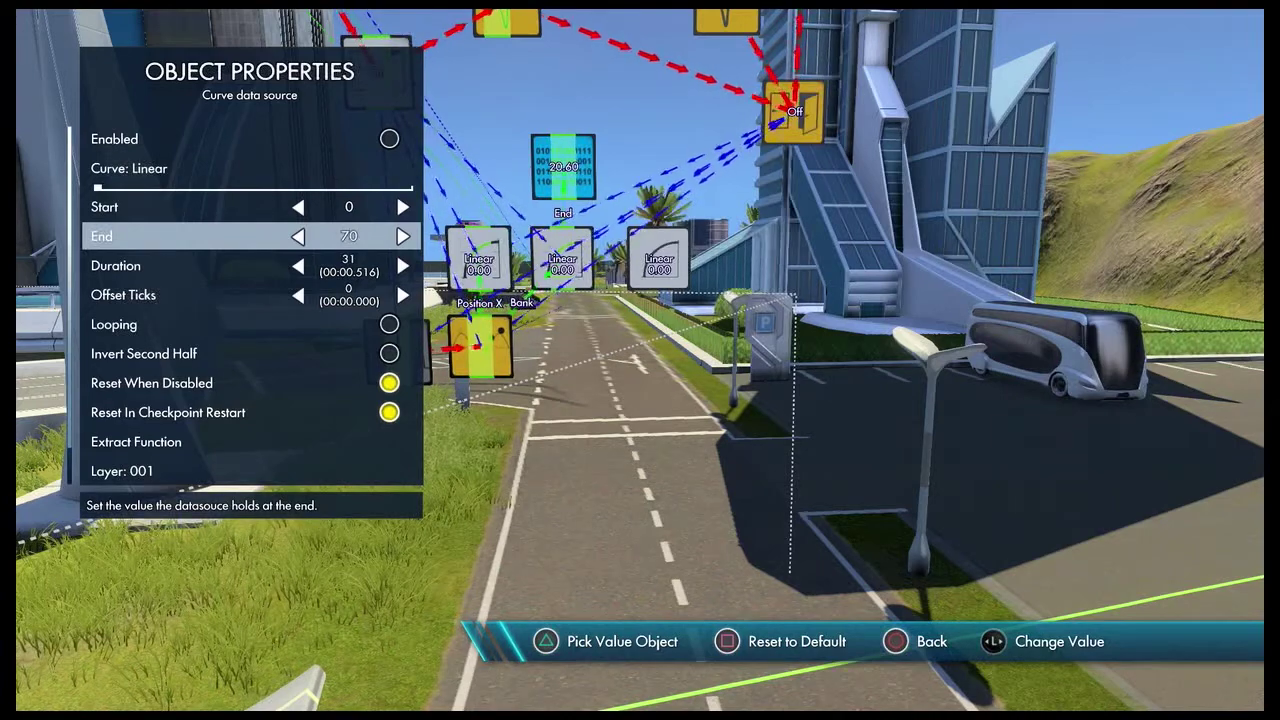
pyautogui.press('Down')
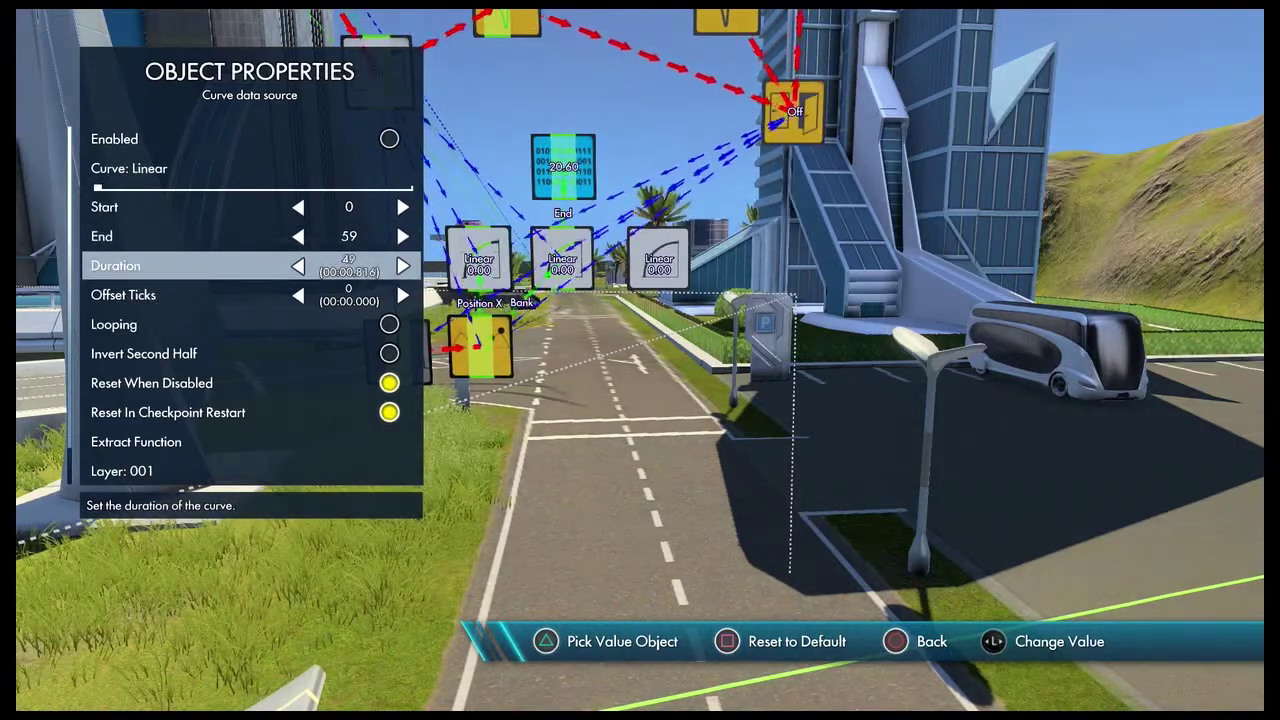
pyautogui.press('Escape')
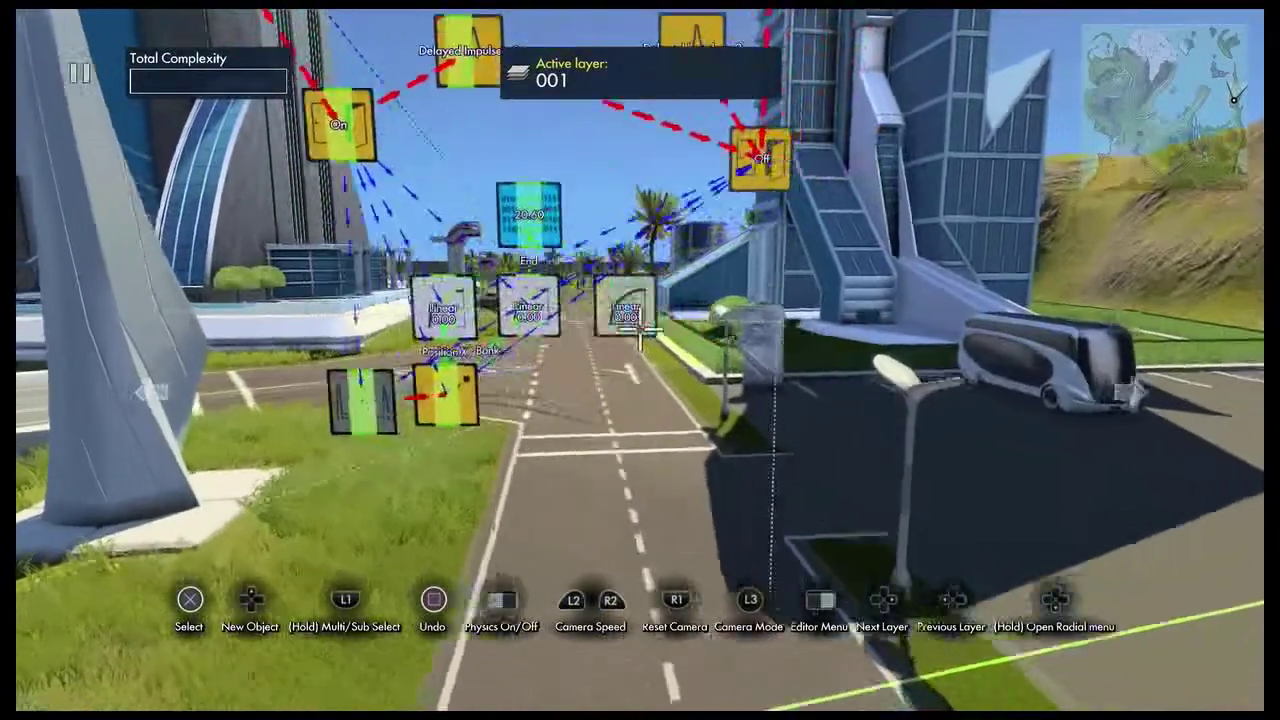
# - Change the copied data source's curve type to Quadratic Ease In Out
pyautogui.press('Return')
pyautogui.press('Right')
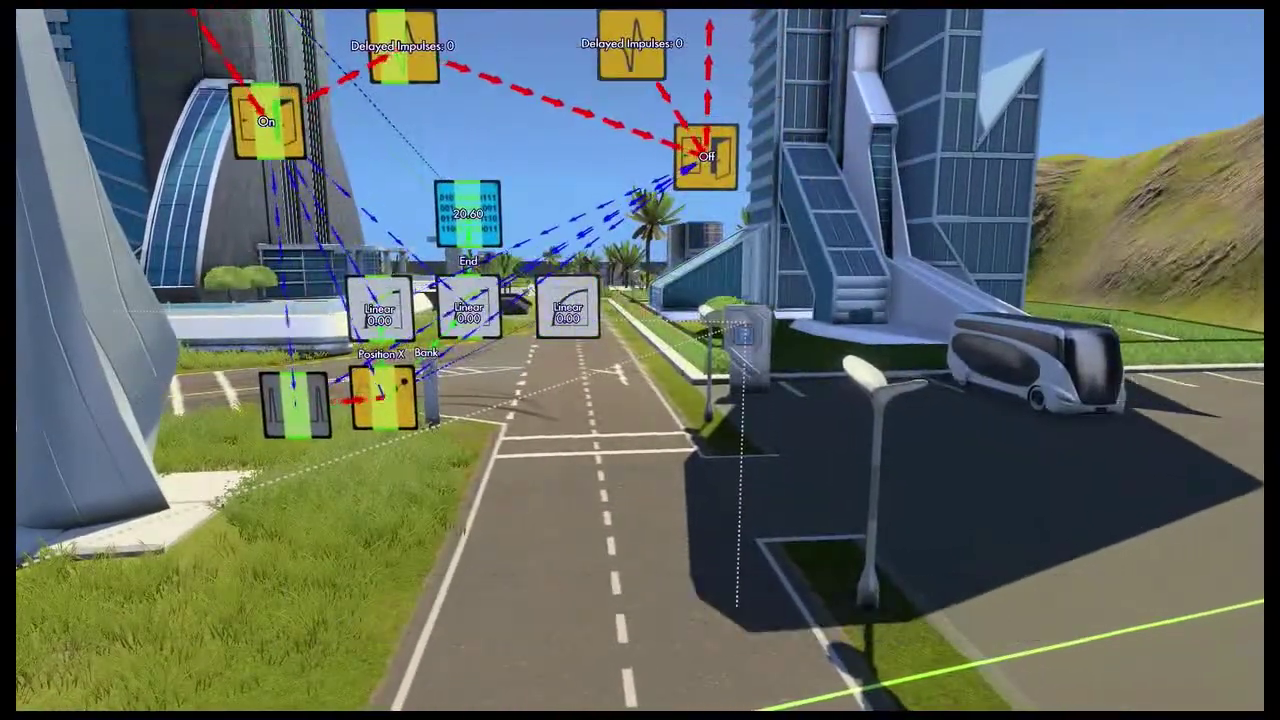
pyautogui.press('Down')
pyautogui.press('Right')
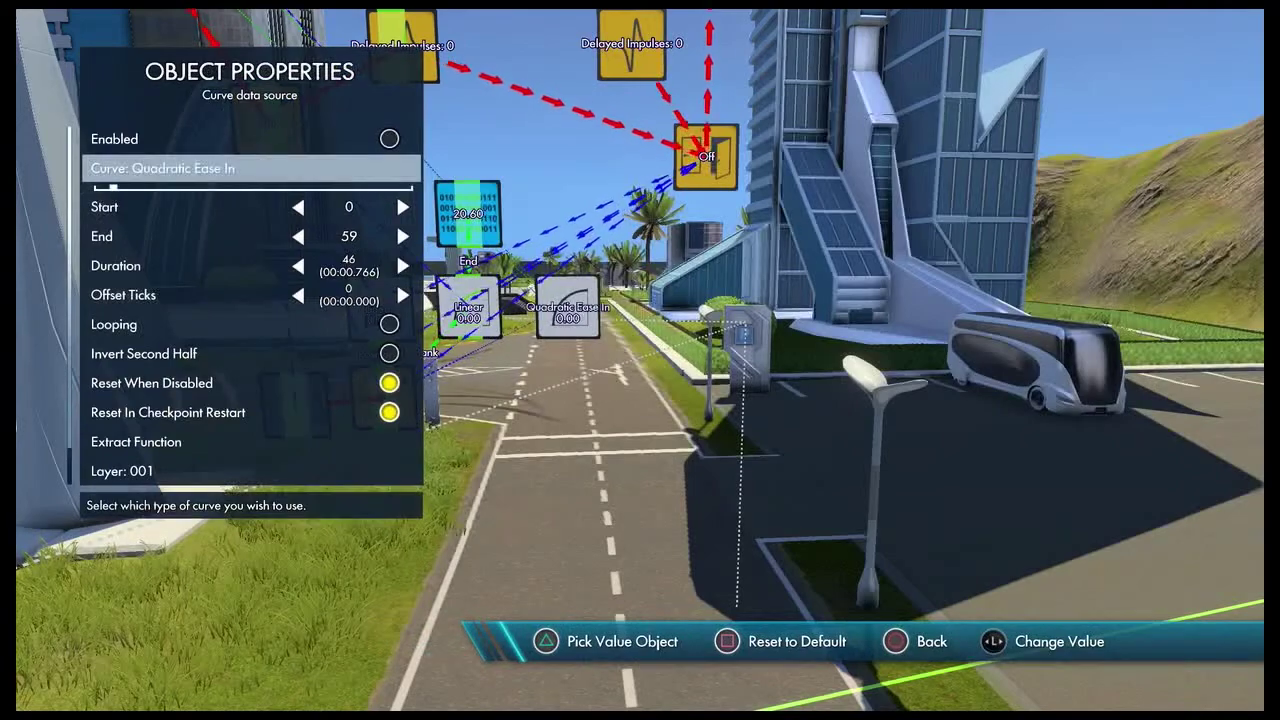
pyautogui.press('Escape')
pyautogui.press('Escape')
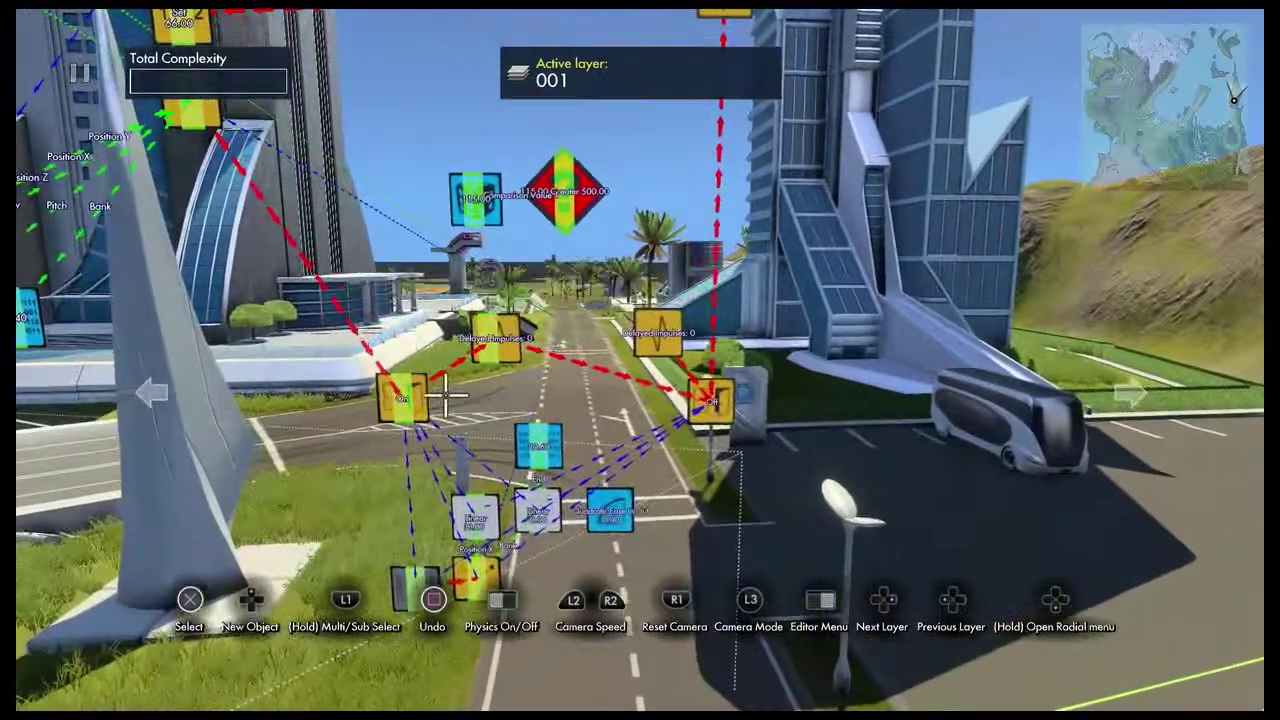
# - Copy the On State event beside the Off event and make the Quadratic Ease In Out data source its only event target
pyautogui.press('shift')
pyautogui.click(410, 400)
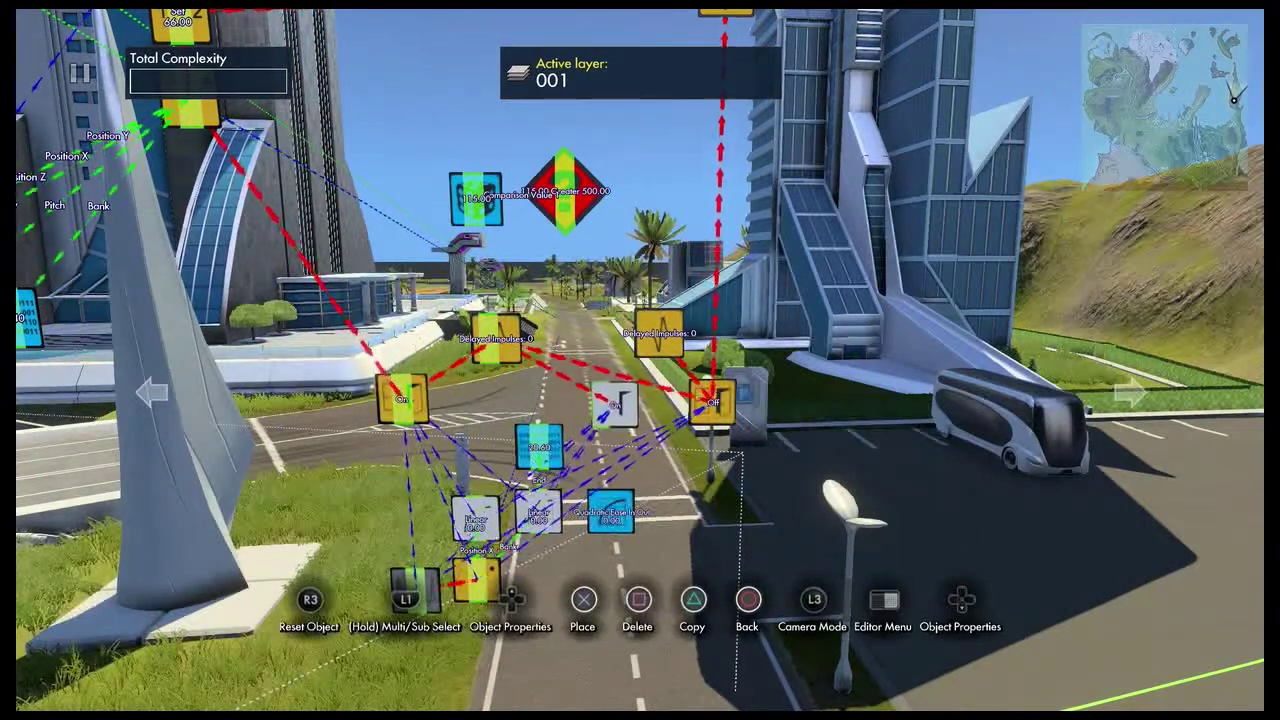
pyautogui.press('Up')
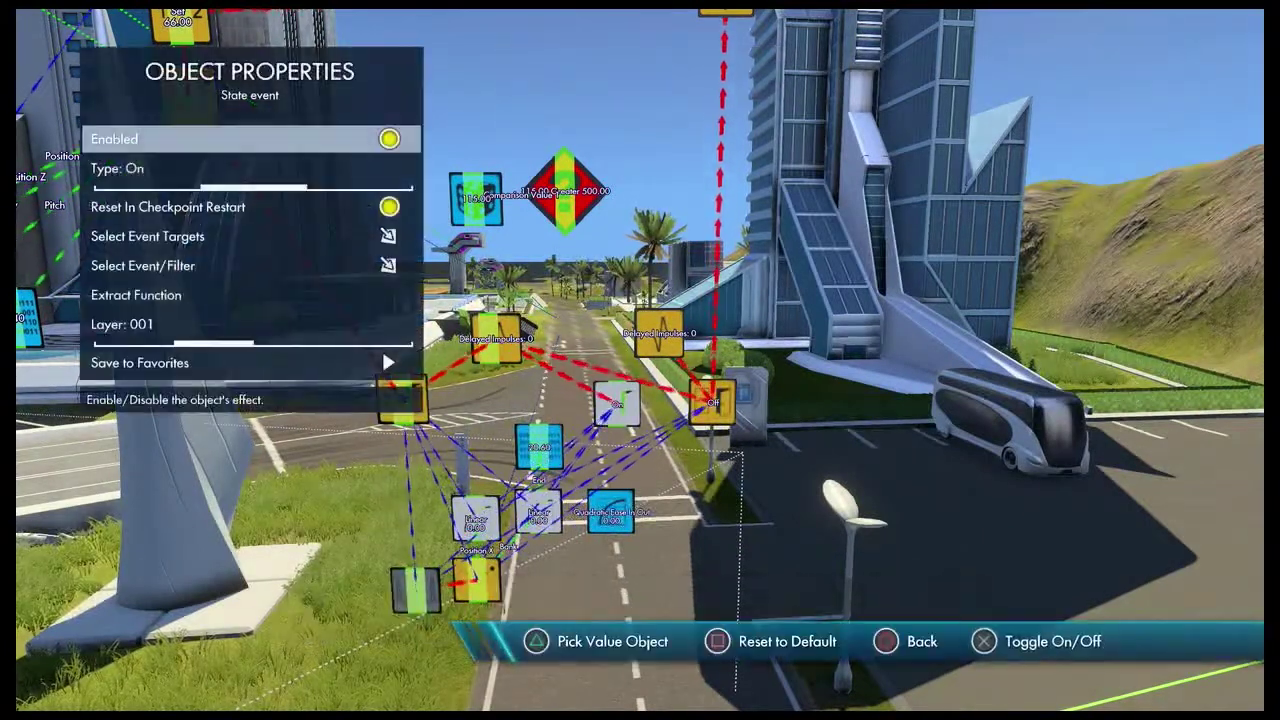
pyautogui.press('Down')
pyautogui.press('Down')
pyautogui.press('Down')
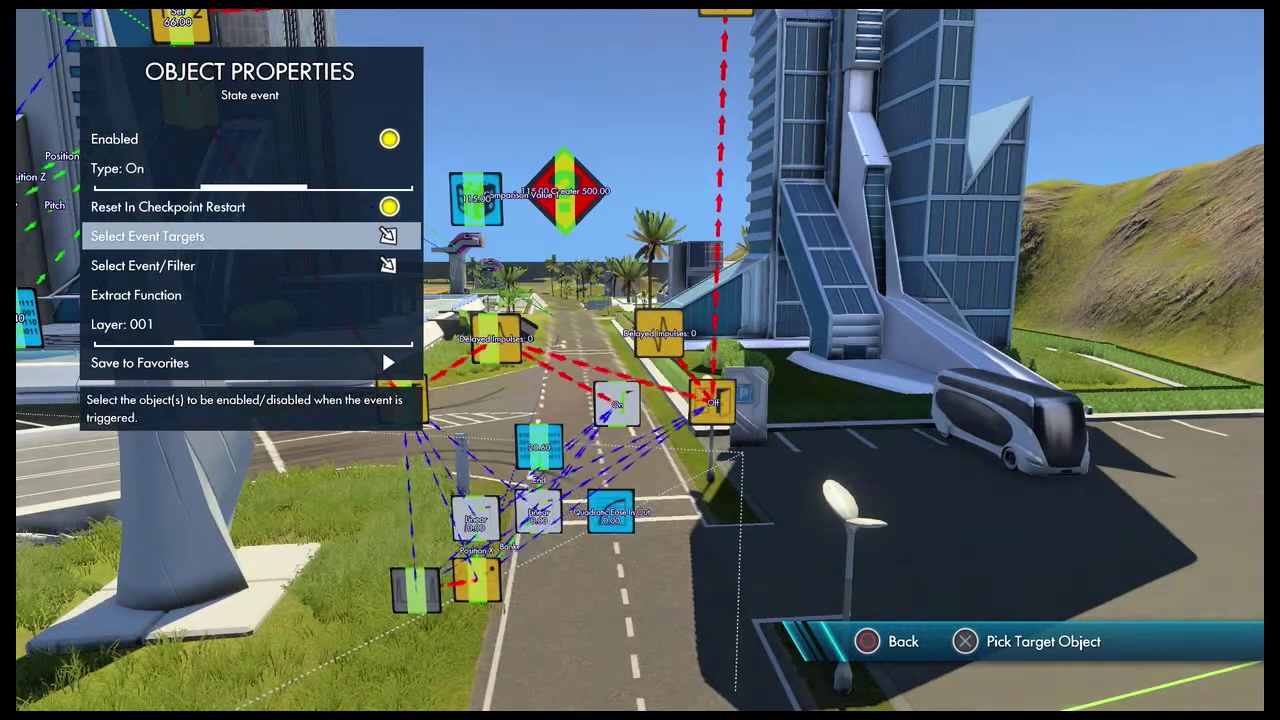
pyautogui.press('Return')
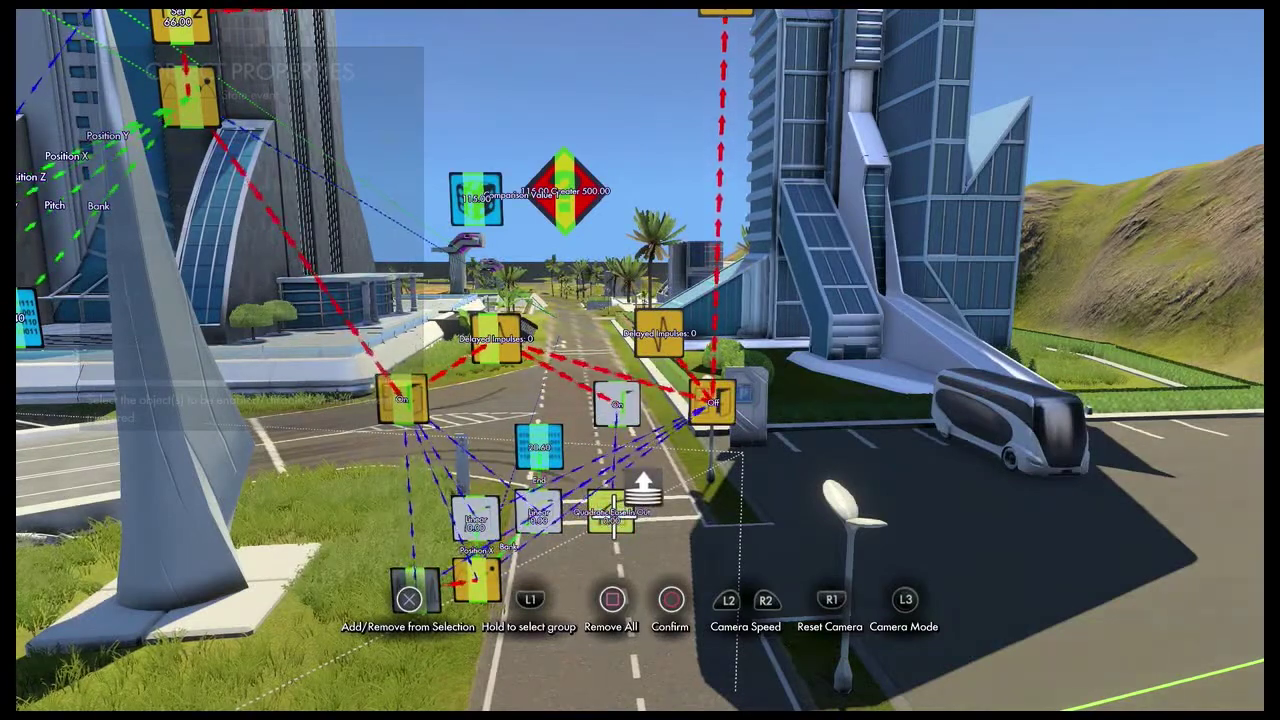
pyautogui.press('Escape')
pyautogui.press('Escape')
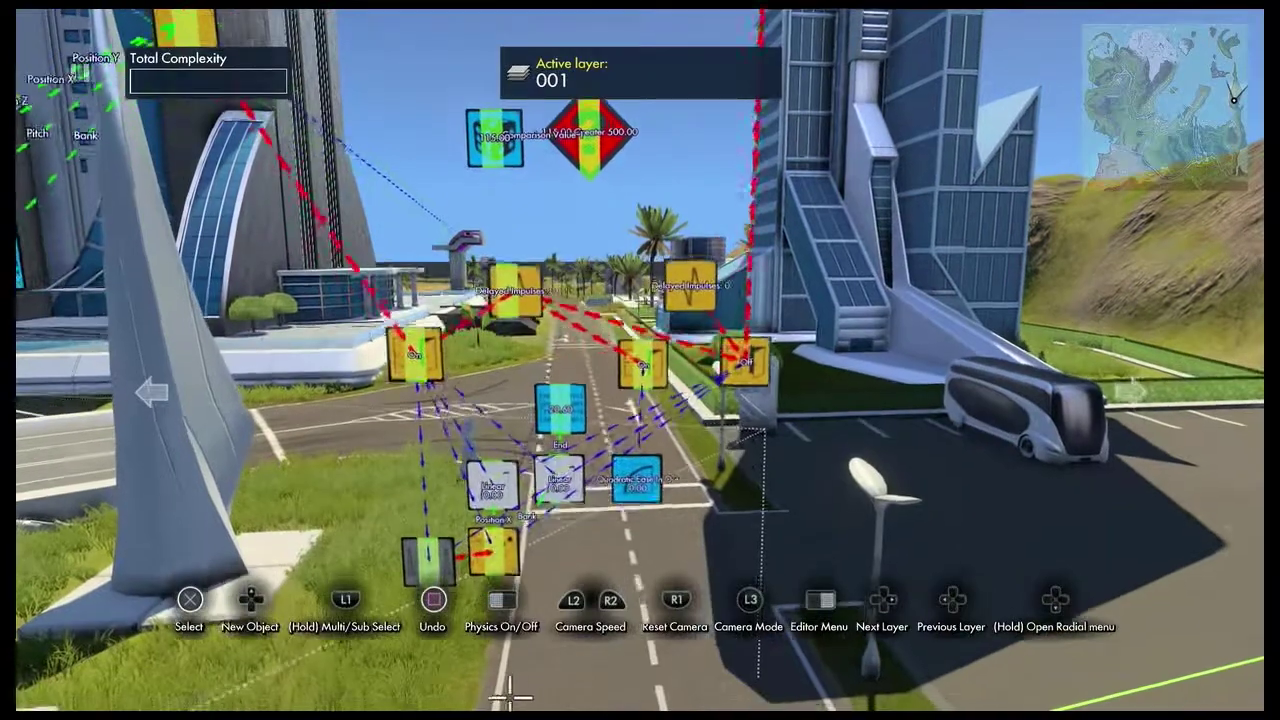
# - Link the Object position event's Yaw to the Quadratic Ease In Out data source
pyautogui.click(498, 551)
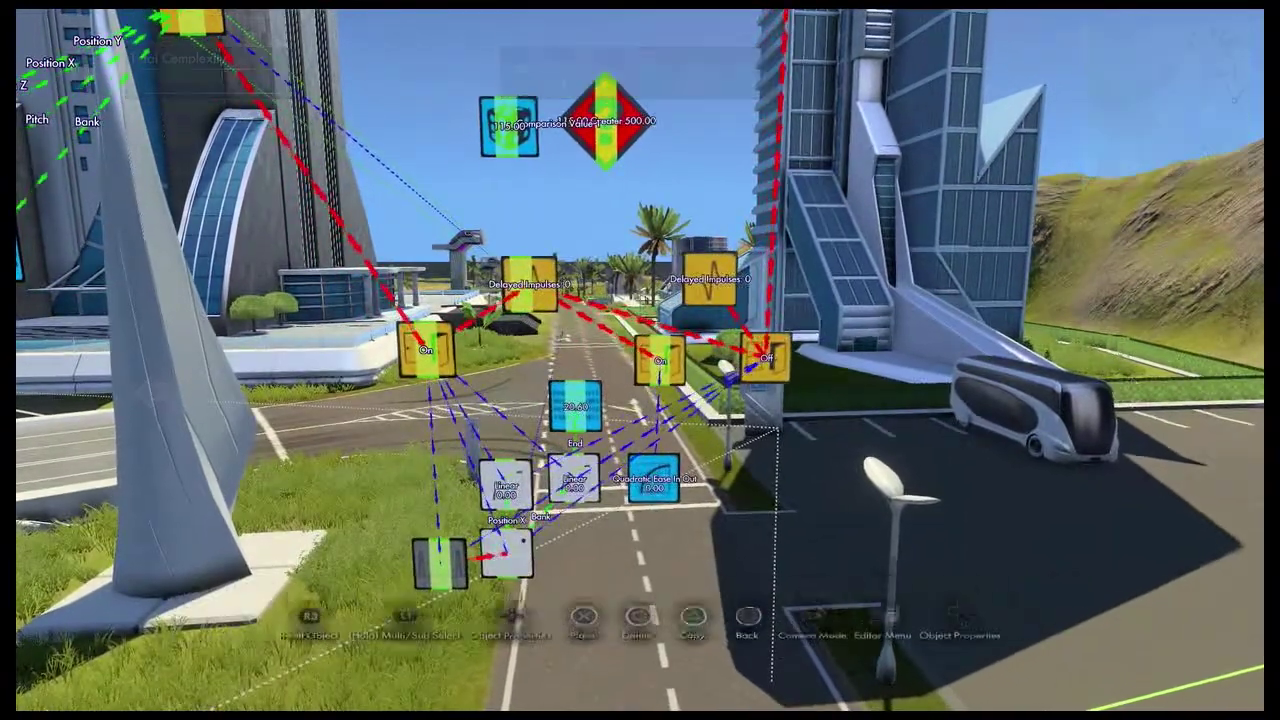
pyautogui.press('Tab')
pyautogui.press('Down')
pyautogui.press('Down')
pyautogui.press('Down')
pyautogui.press('Down')
pyautogui.press('Down')
pyautogui.press('Down')
pyautogui.press('Down')
pyautogui.press('Down')
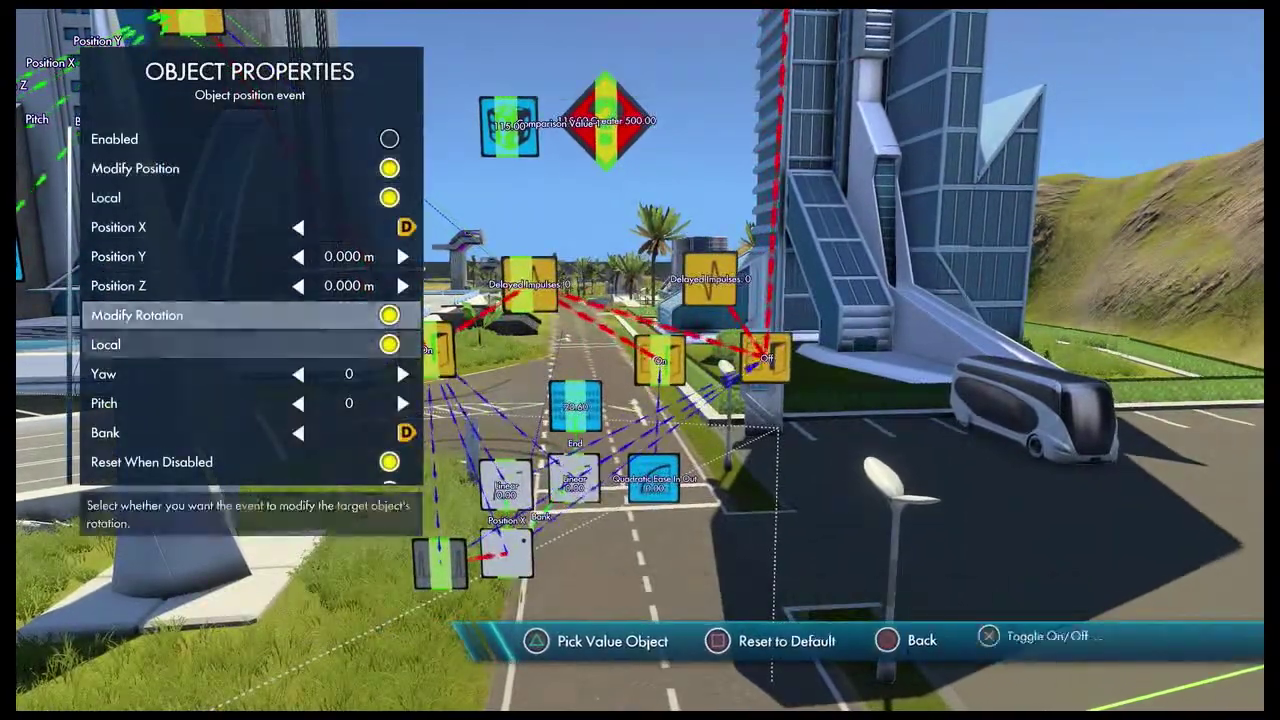
pyautogui.press('Escape')
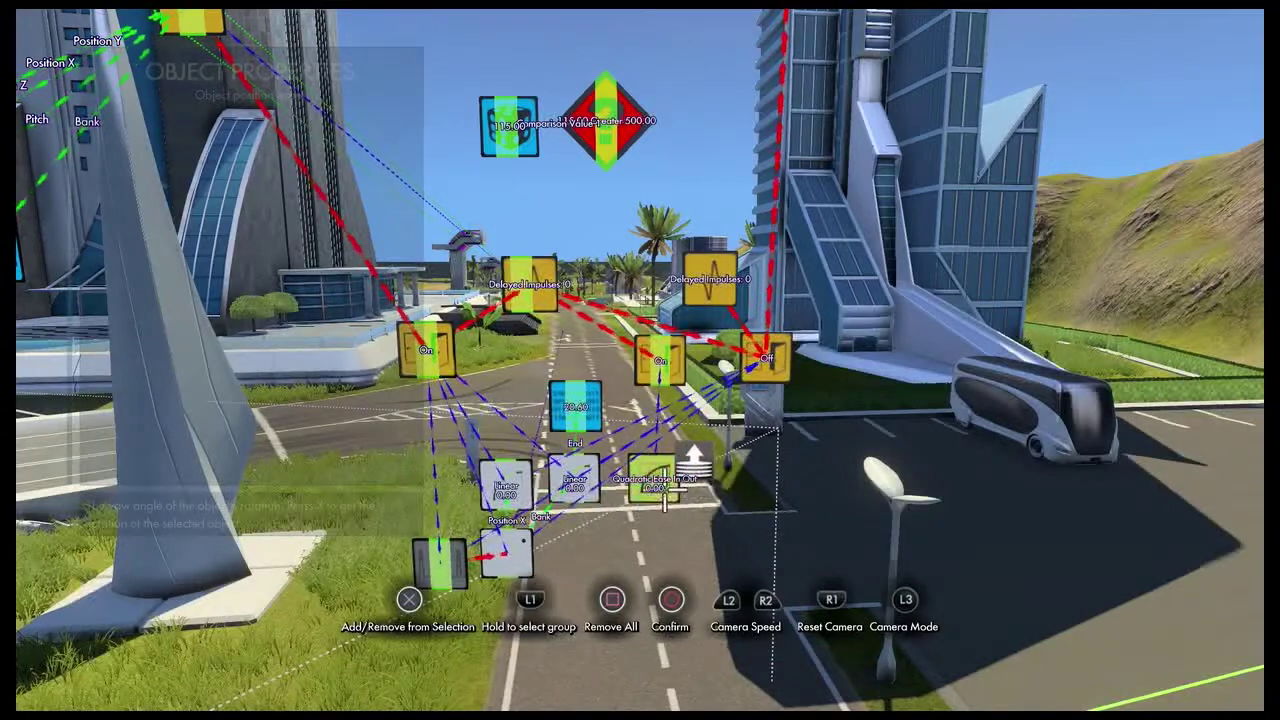
pyautogui.press('Escape')
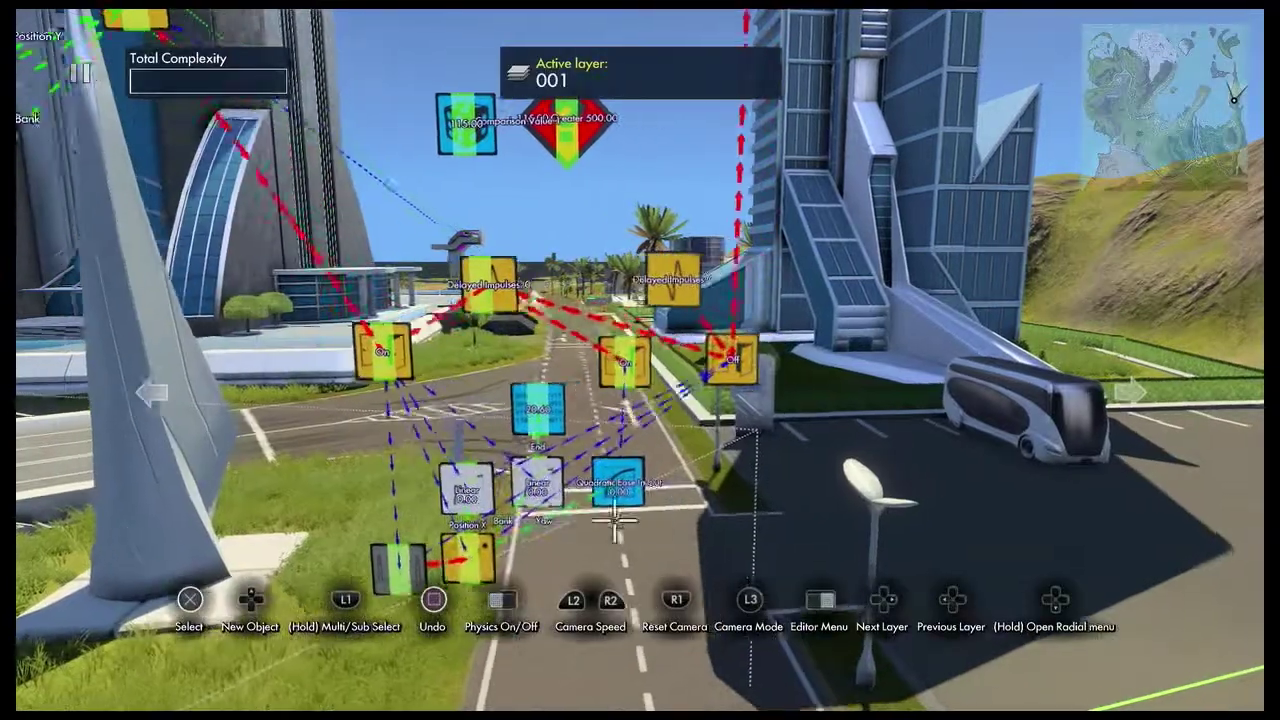
# - Make the second impulse delay filter the event/filter source of the On state event that controls the Quadratic Ease In Out data source
pyautogui.click(615, 495)
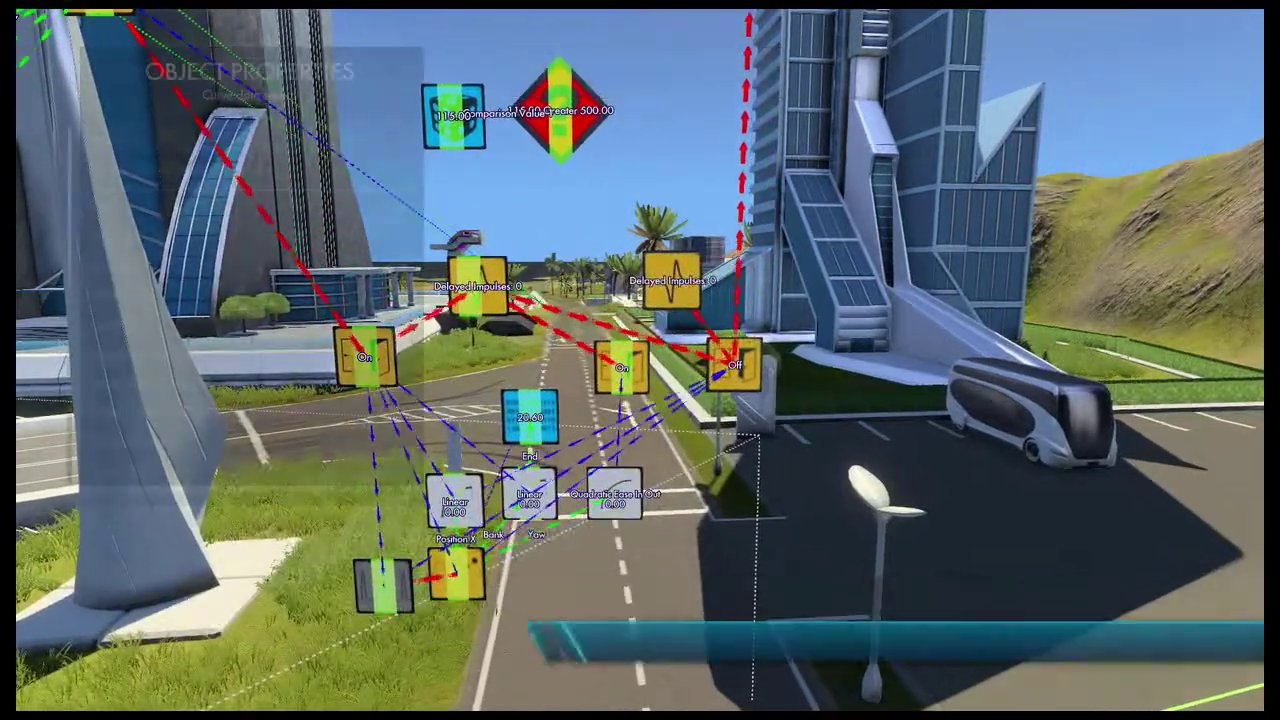
pyautogui.press('Escape')
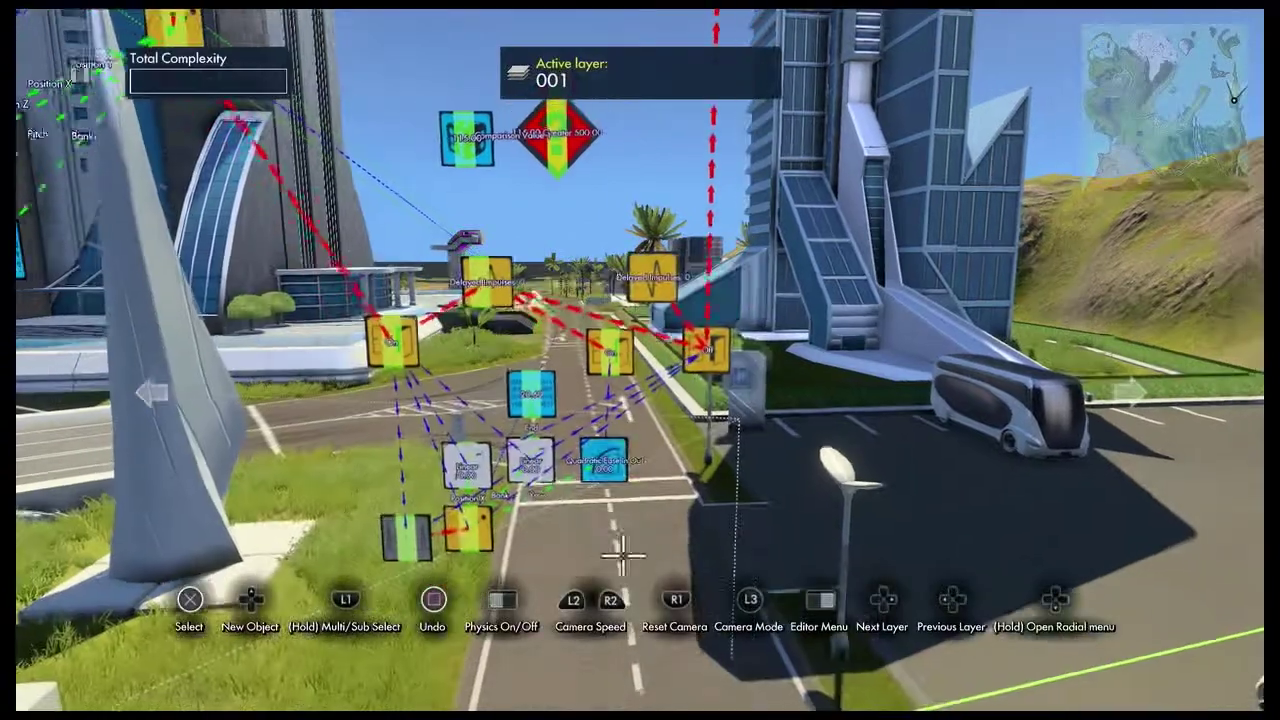
pyautogui.click(760, 372)
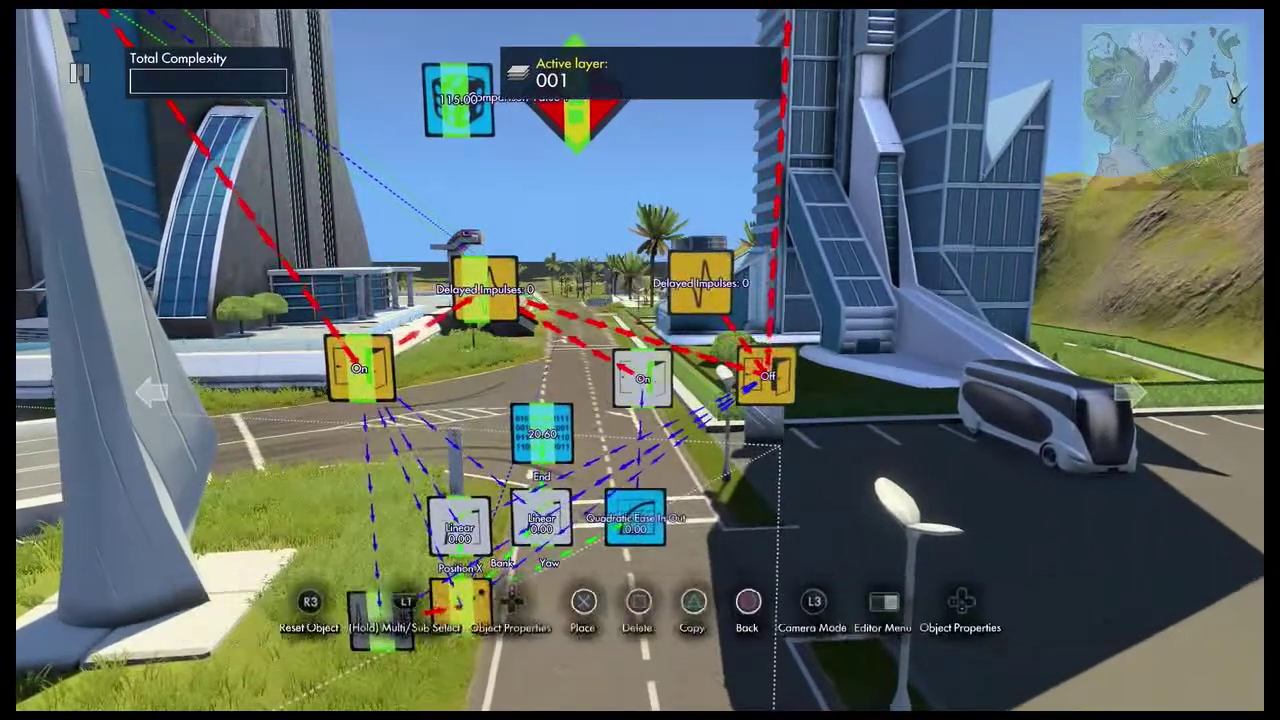
pyautogui.press('Right')
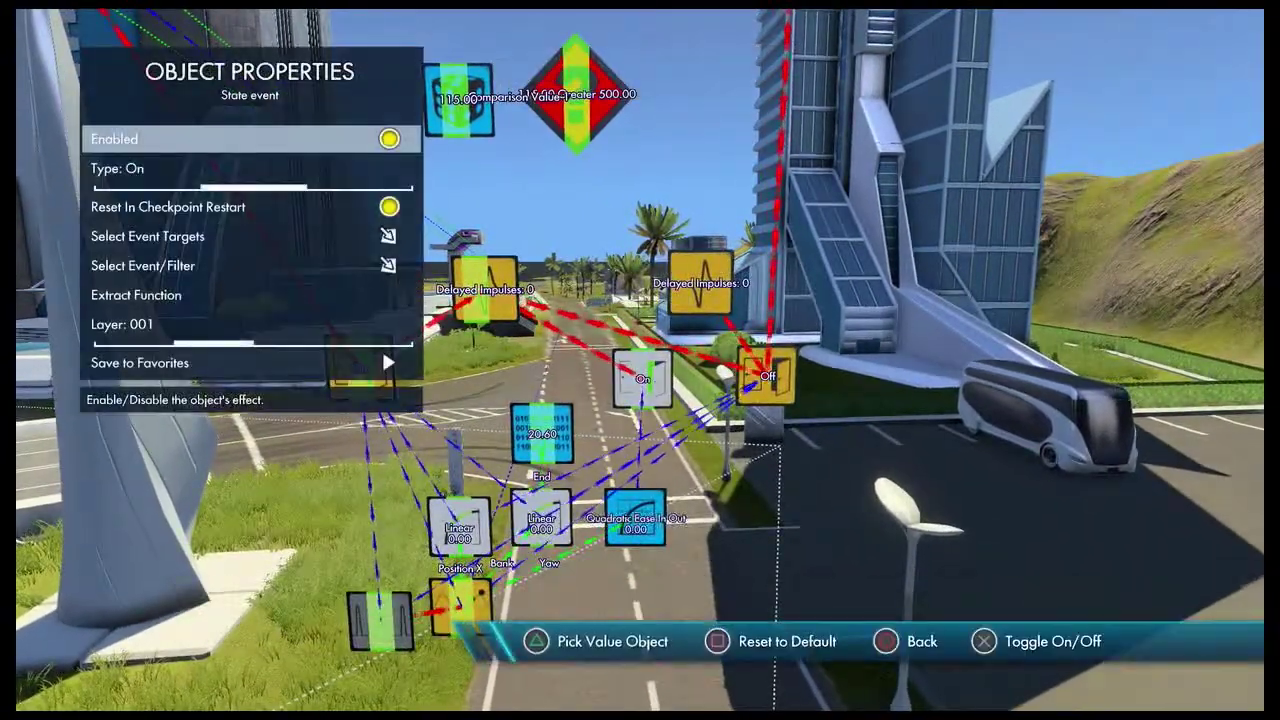
pyautogui.press('Down')
pyautogui.press('Down')
pyautogui.press('Down')
pyautogui.press('Down')
pyautogui.press('Return')
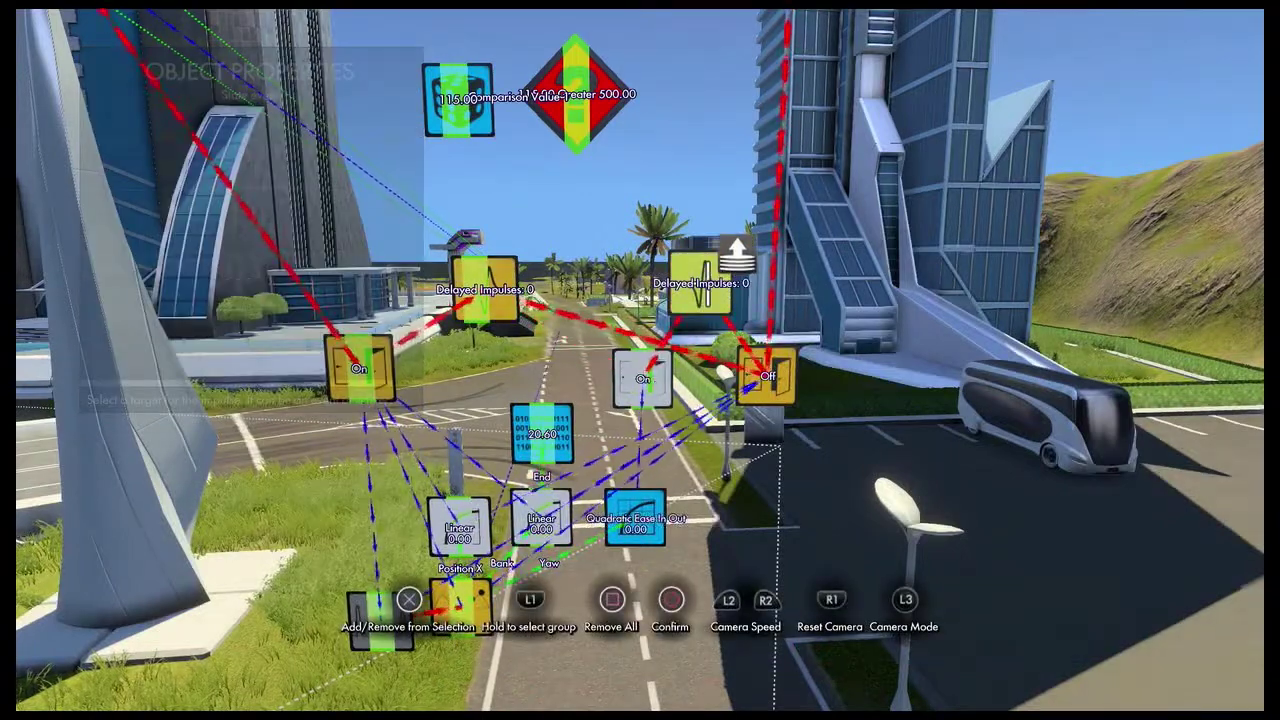
pyautogui.press('Escape')
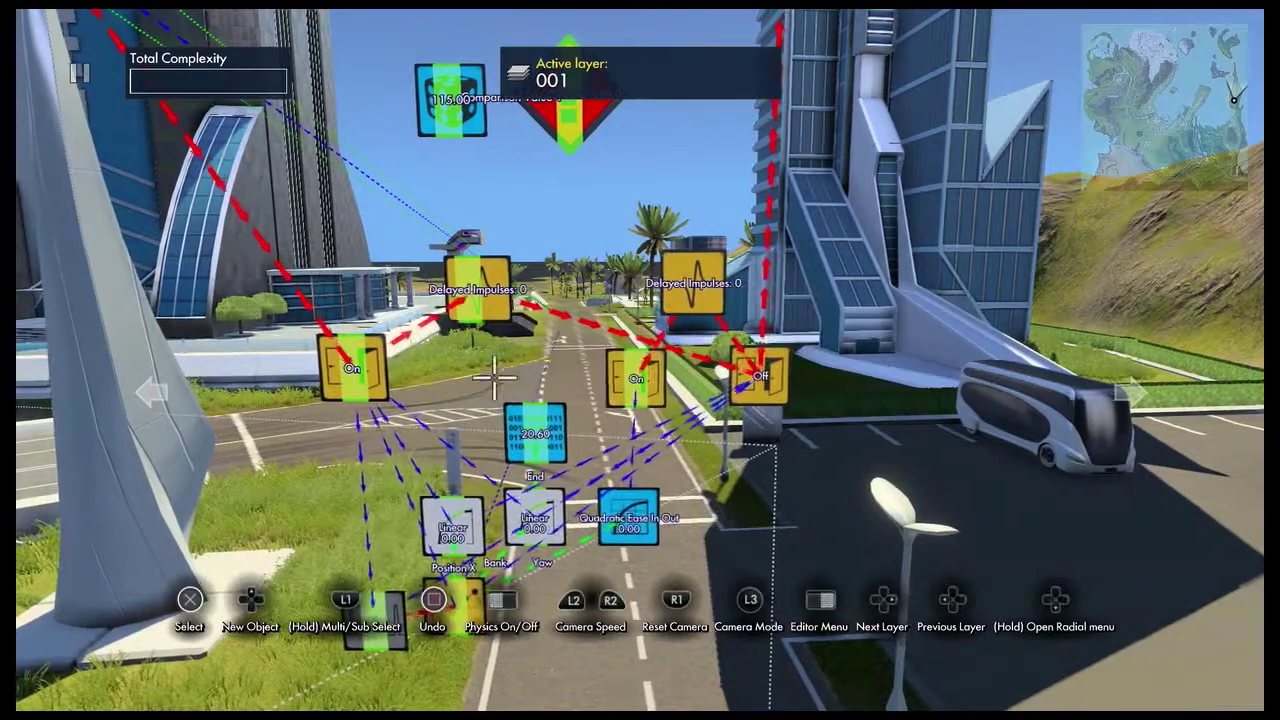
# - Set the first impulse delay filter's Delay Ticks to 93 and make the Greater 500 generic filter its only target
pyautogui.press('Return')
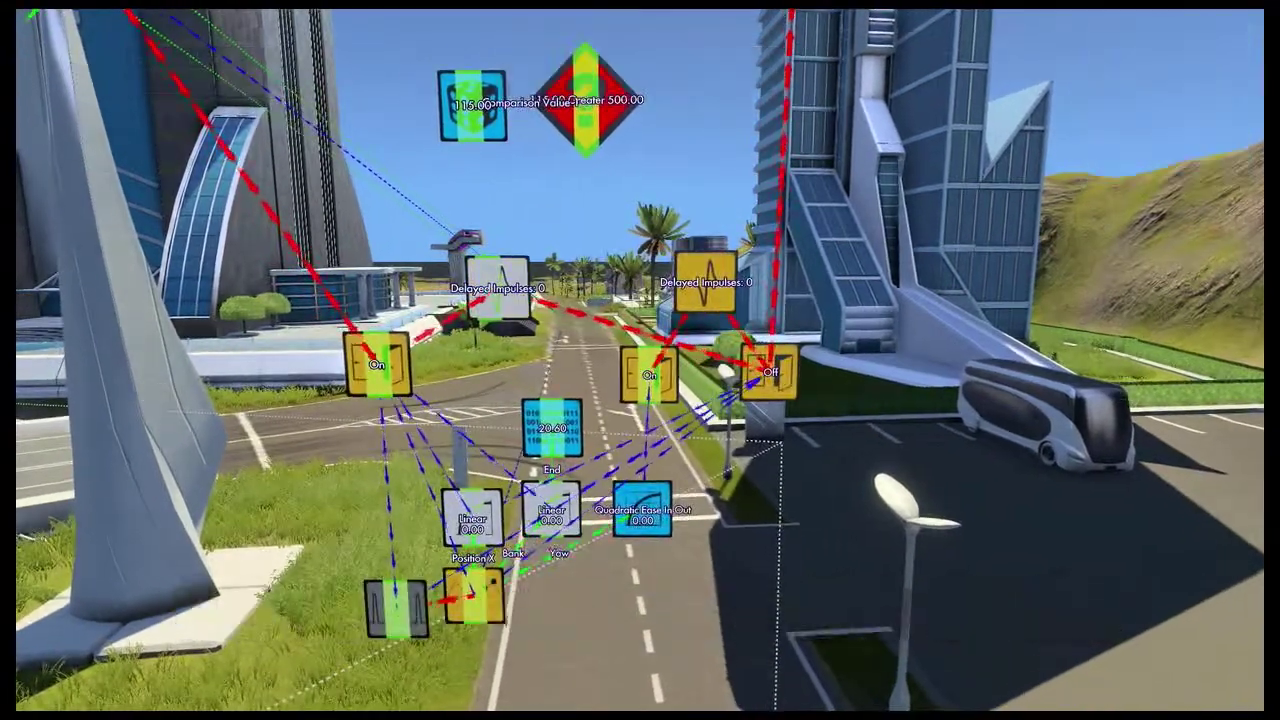
pyautogui.press('Down')
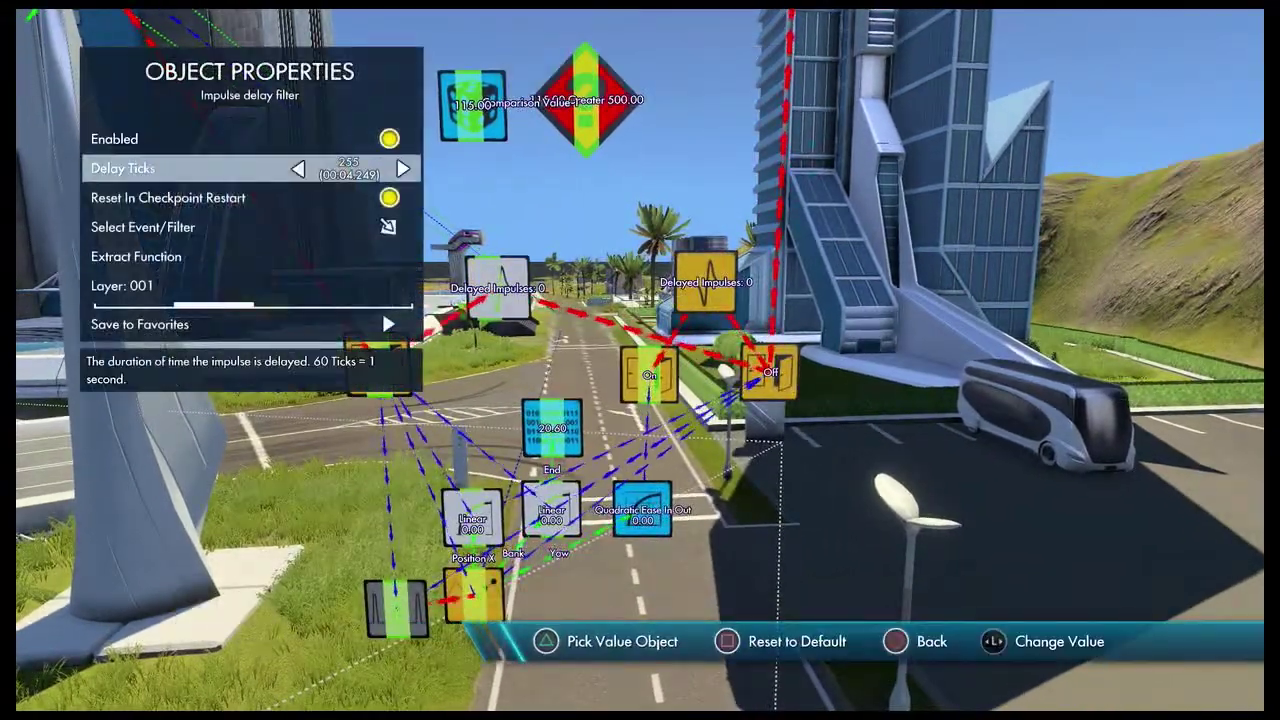
pyautogui.press('Left')
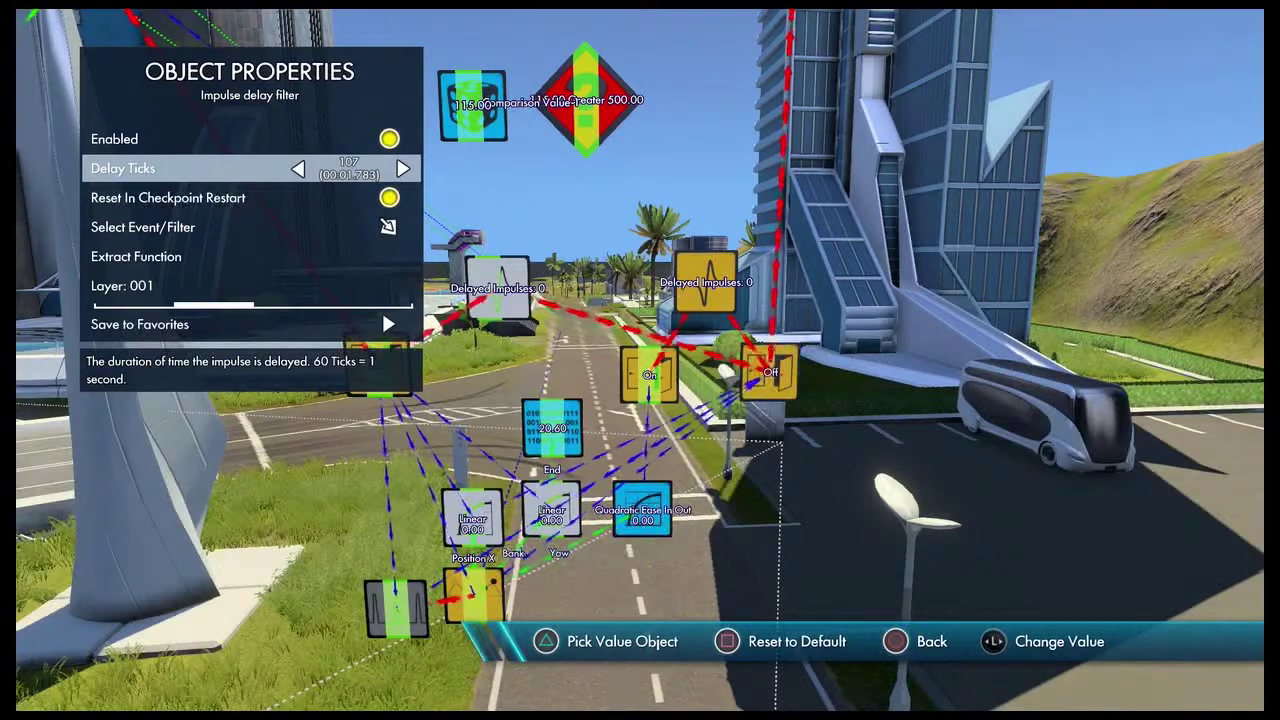
pyautogui.press('Left')
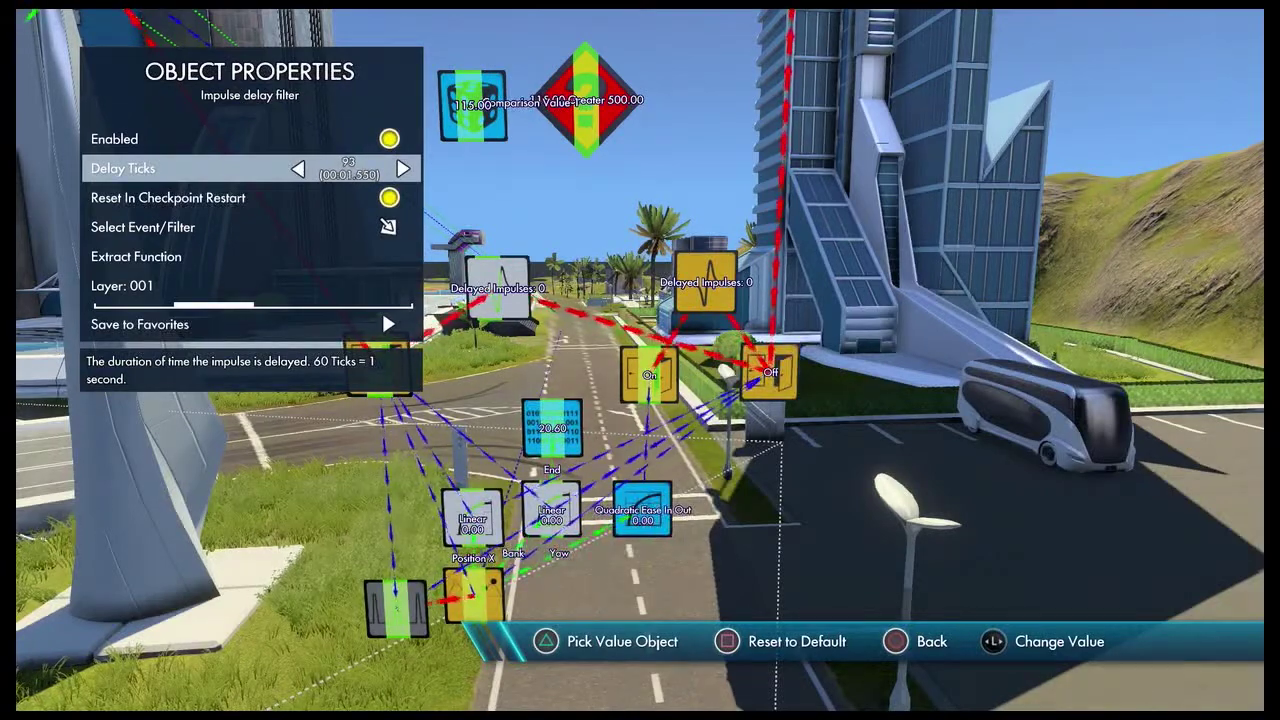
pyautogui.press('Down')
pyautogui.press('Escape')
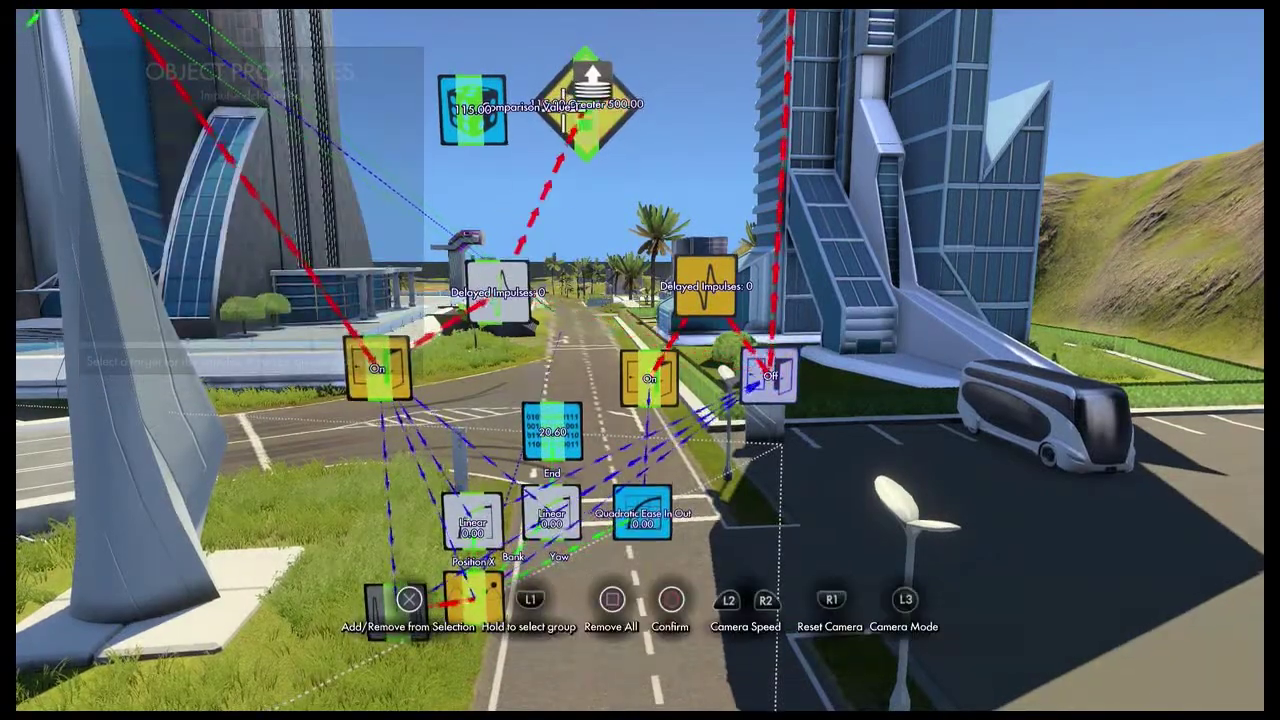
pyautogui.press('Escape')
pyautogui.press('Escape')
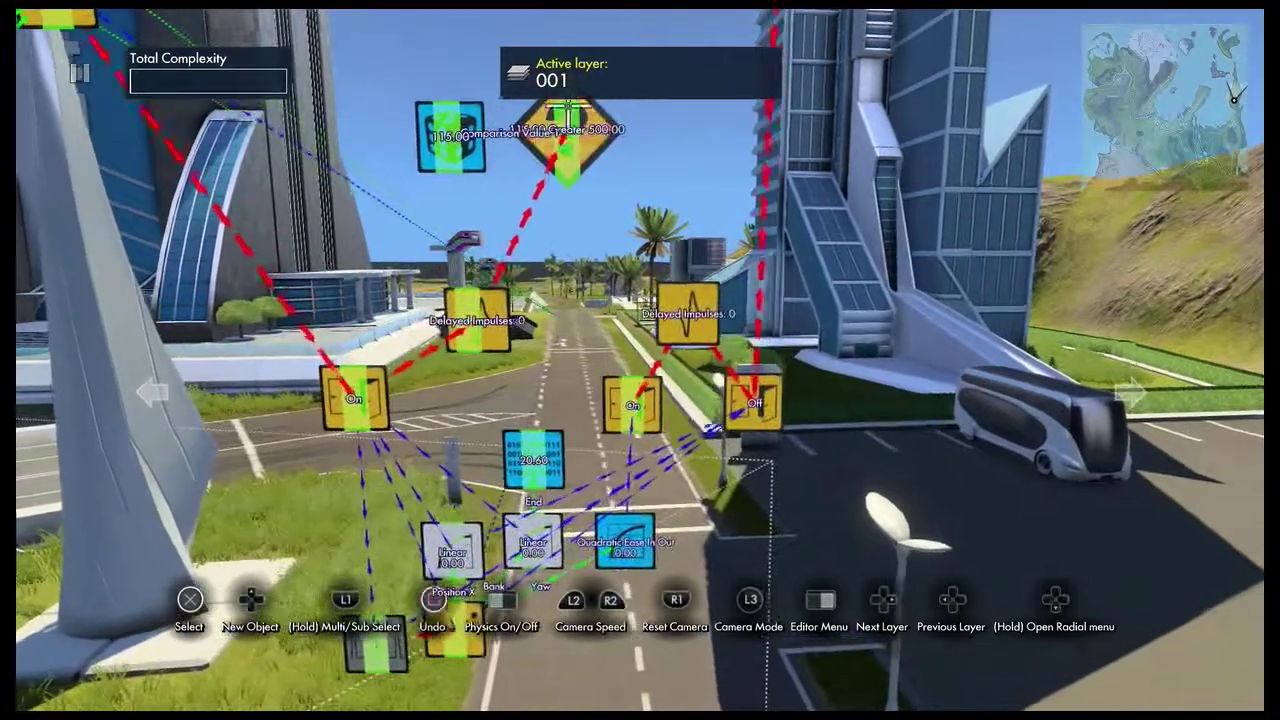
# - Assign the On state event above the Quadratic Ease In Out data source as the generic filter's true event
pyautogui.click(571, 125)
pyautogui.press('Down')
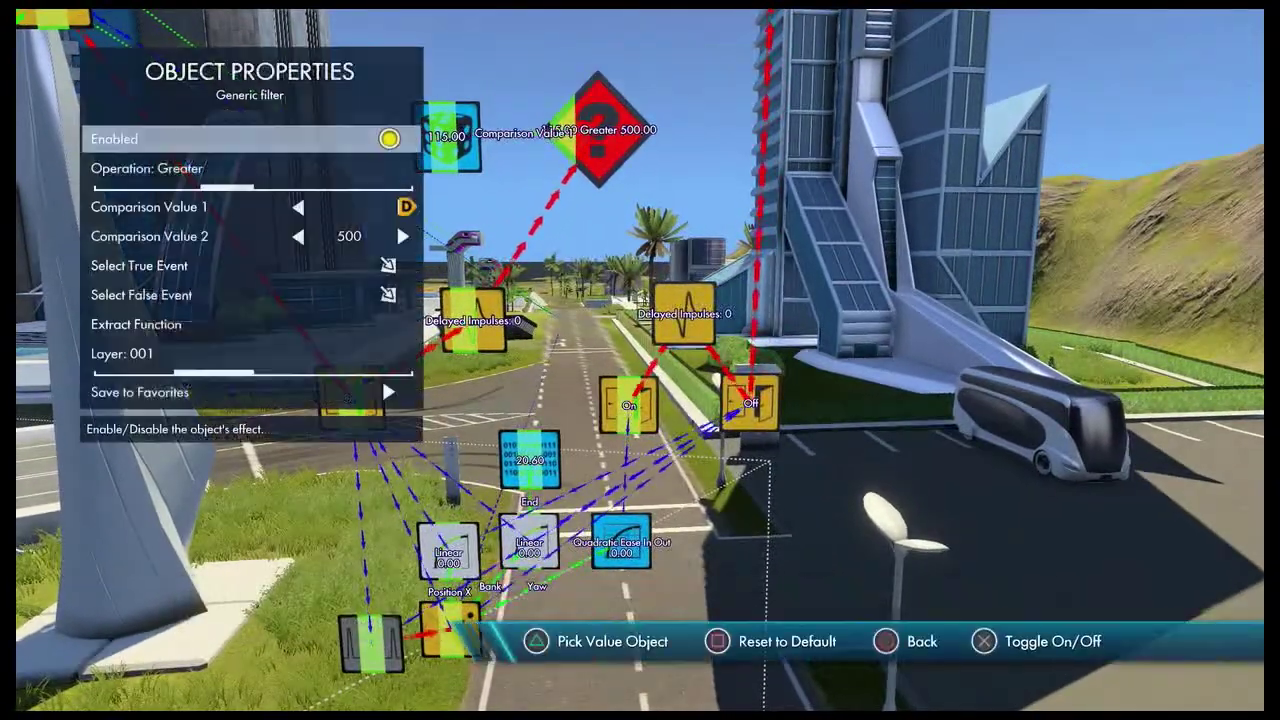
pyautogui.press('Down')
pyautogui.press('Down')
pyautogui.press('Down')
pyautogui.press('Up')
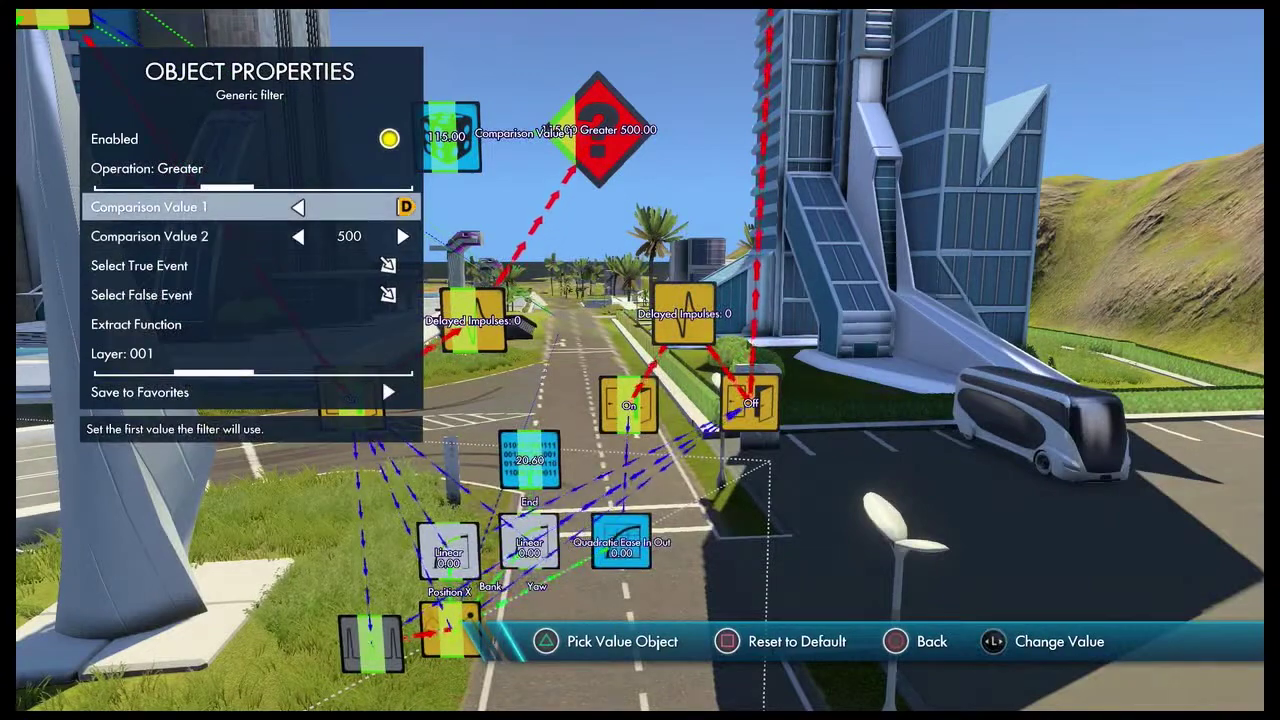
pyautogui.press('Down')
pyautogui.press('Down')
pyautogui.press('Return')
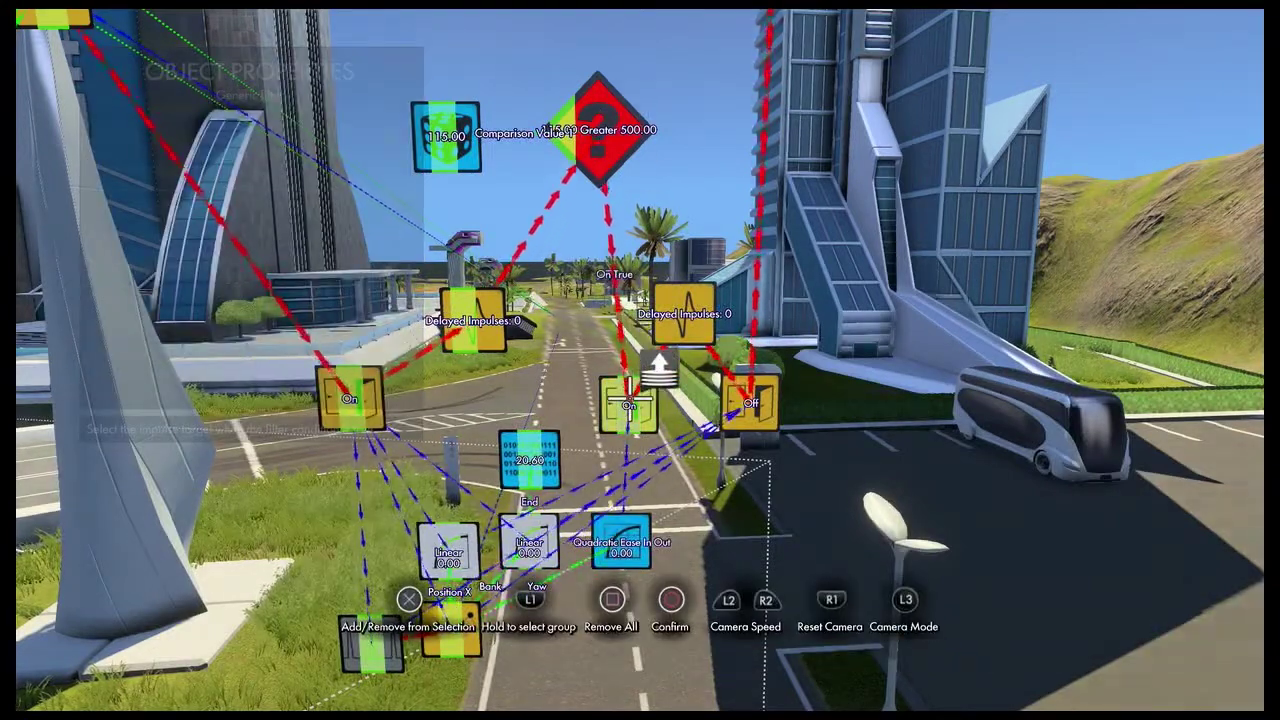
pyautogui.press('Return')
# - Assign the second impulse delay filter as the generic filter's false event
pyautogui.press('Down')
pyautogui.press('Return')
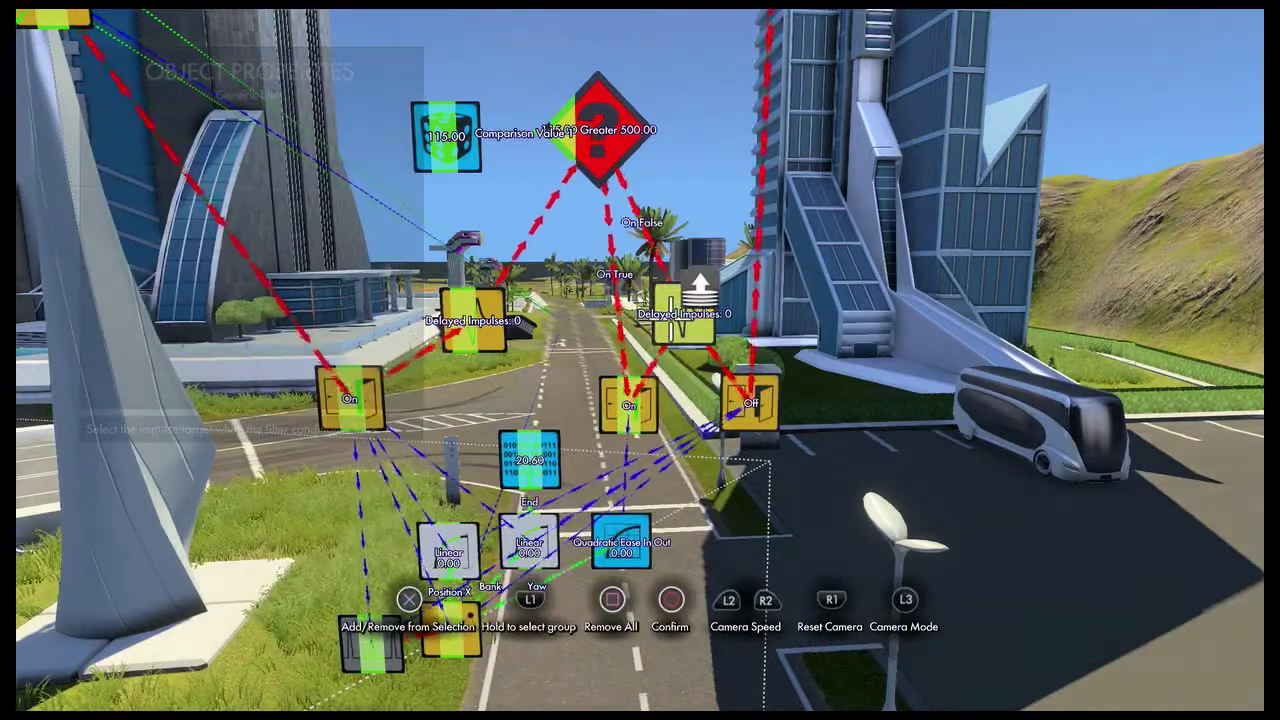
pyautogui.press('Return')
pyautogui.press('Escape')
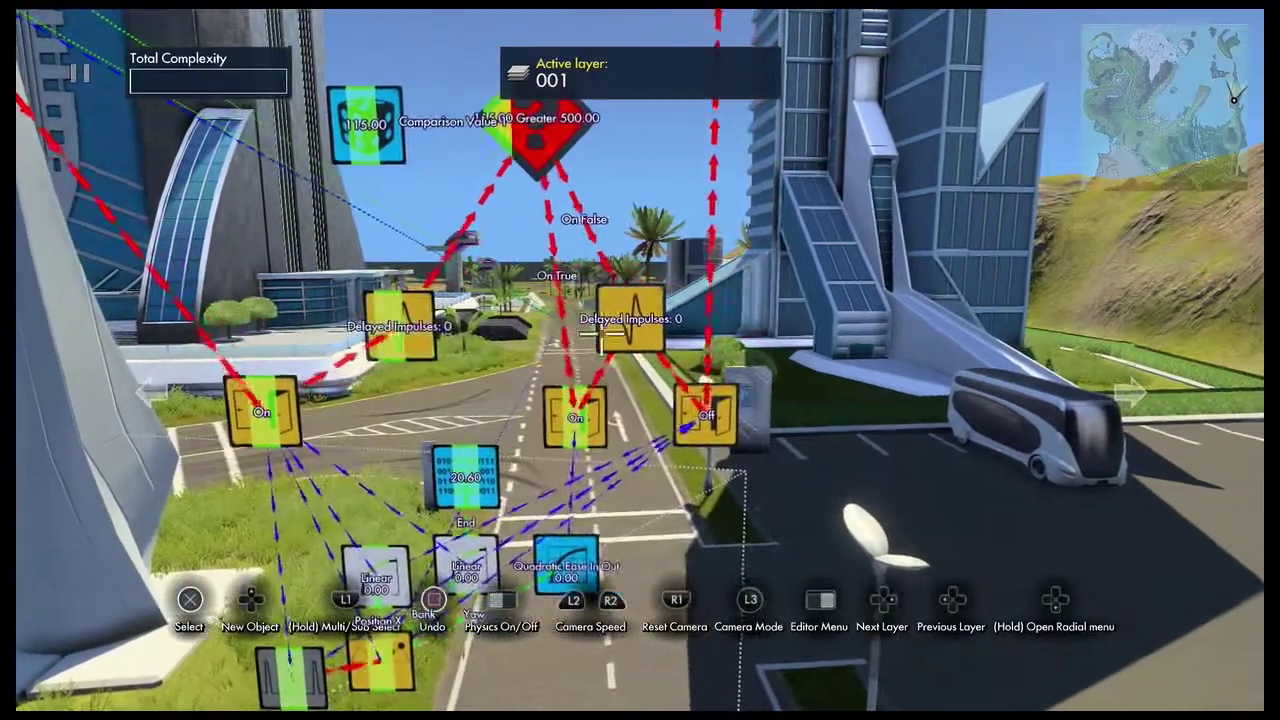
# - Set the second impulse delay filter's Delay Ticks to 161
pyautogui.press('Return')
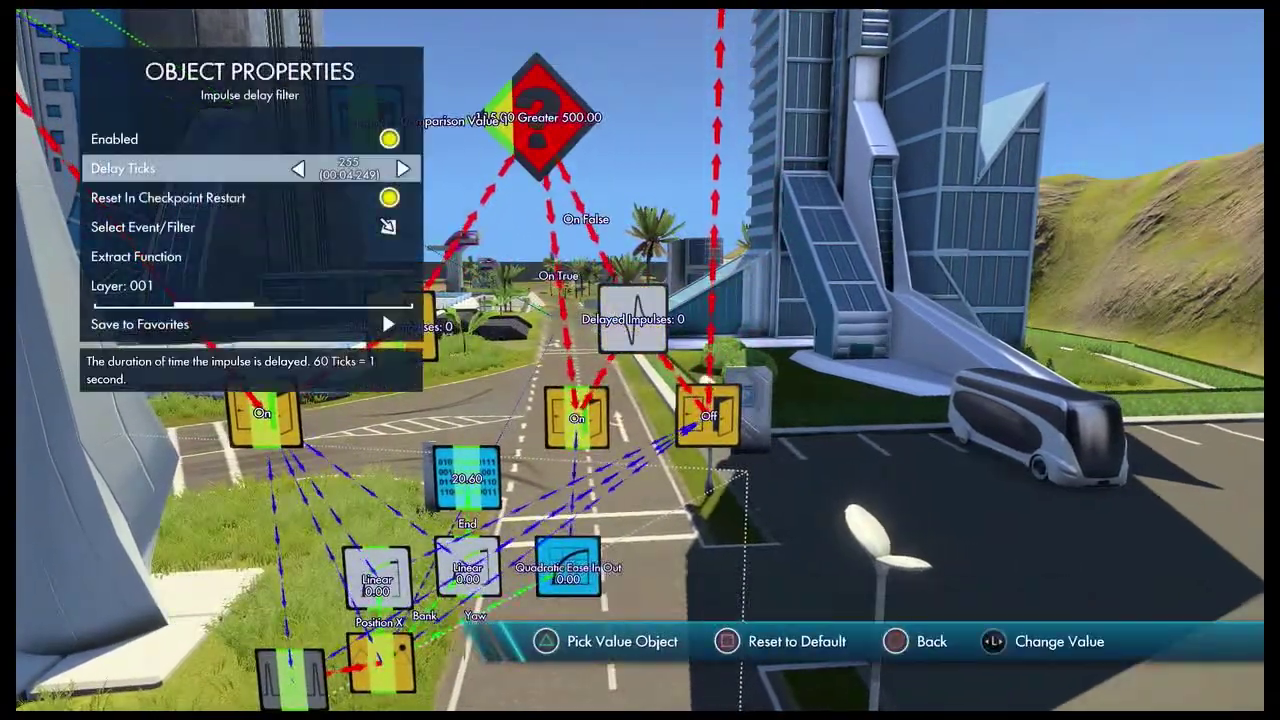
pyautogui.press('Left')
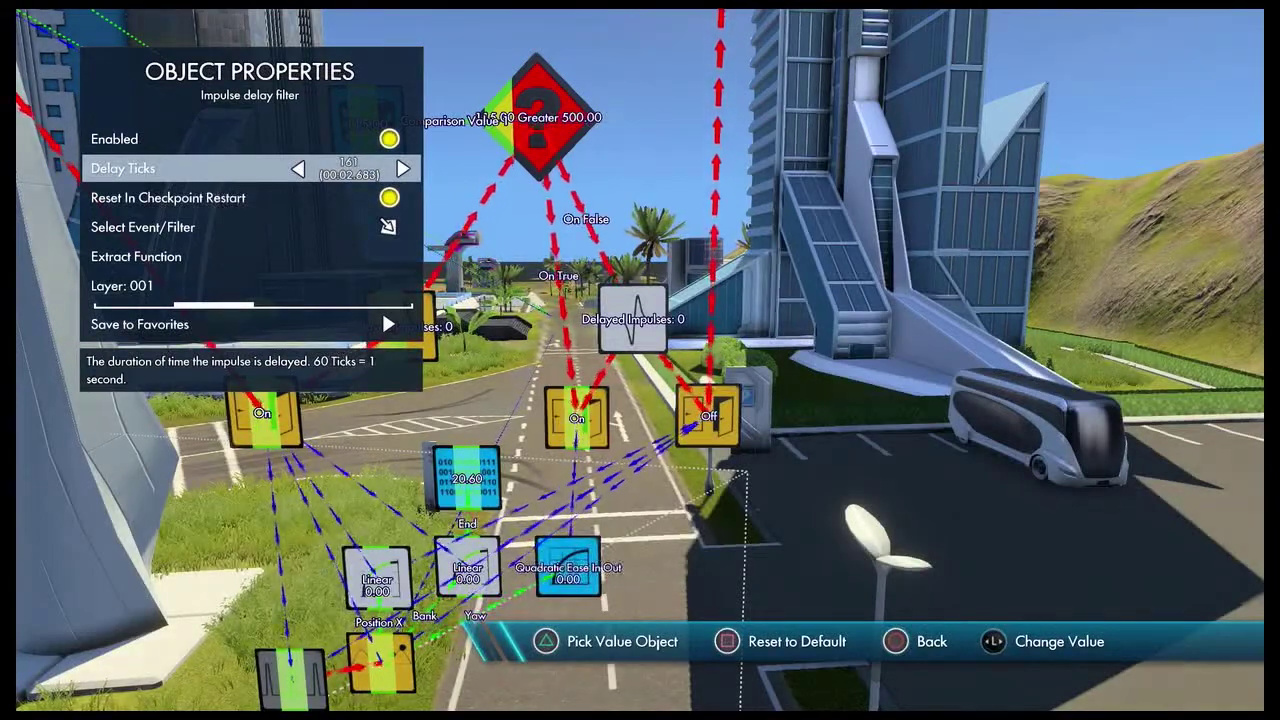
pyautogui.press('Escape')
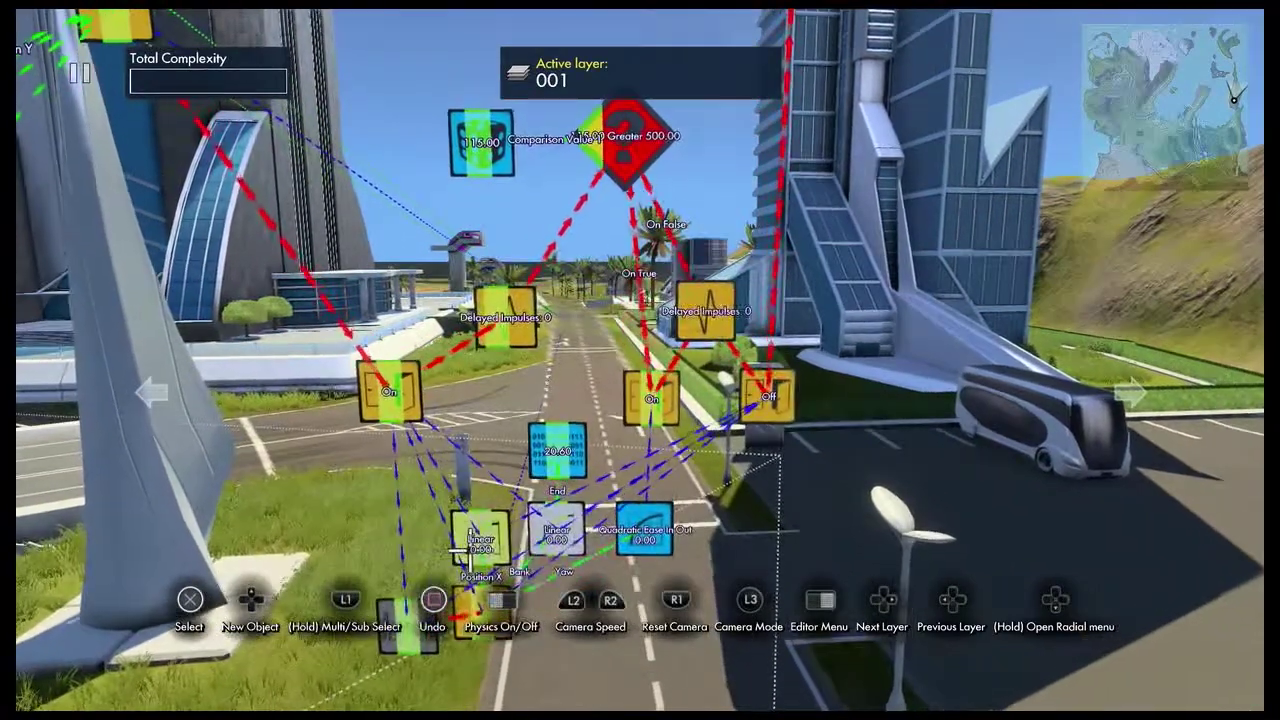
pyautogui.press('Escape')
pyautogui.press('Down')
pyautogui.press('Down')
pyautogui.press('Down')
pyautogui.press('Escape')
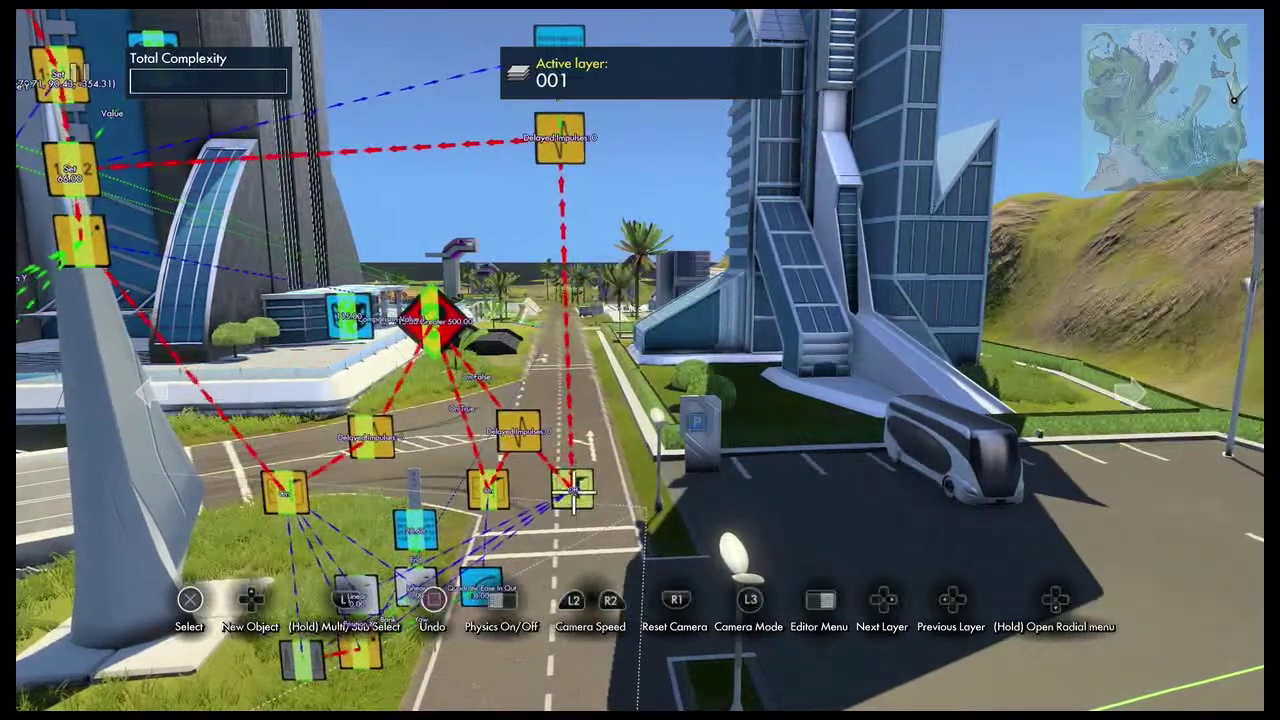
# - Add the Quadratic Ease In Out data source to the Off state event's targets
pyautogui.click(575, 490)
pyautogui.press('Down')
pyautogui.press('Down')
pyautogui.press('Down')
pyautogui.press('Return')
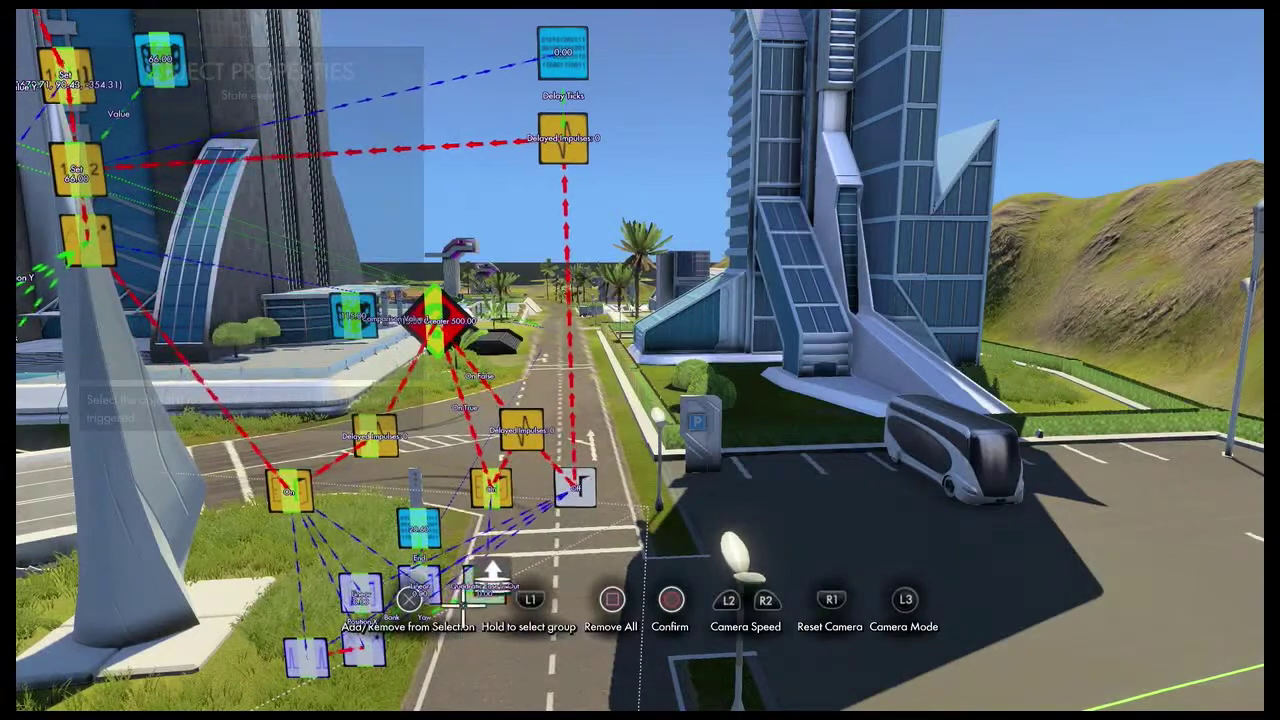
pyautogui.press('Escape')
pyautogui.press('Escape')
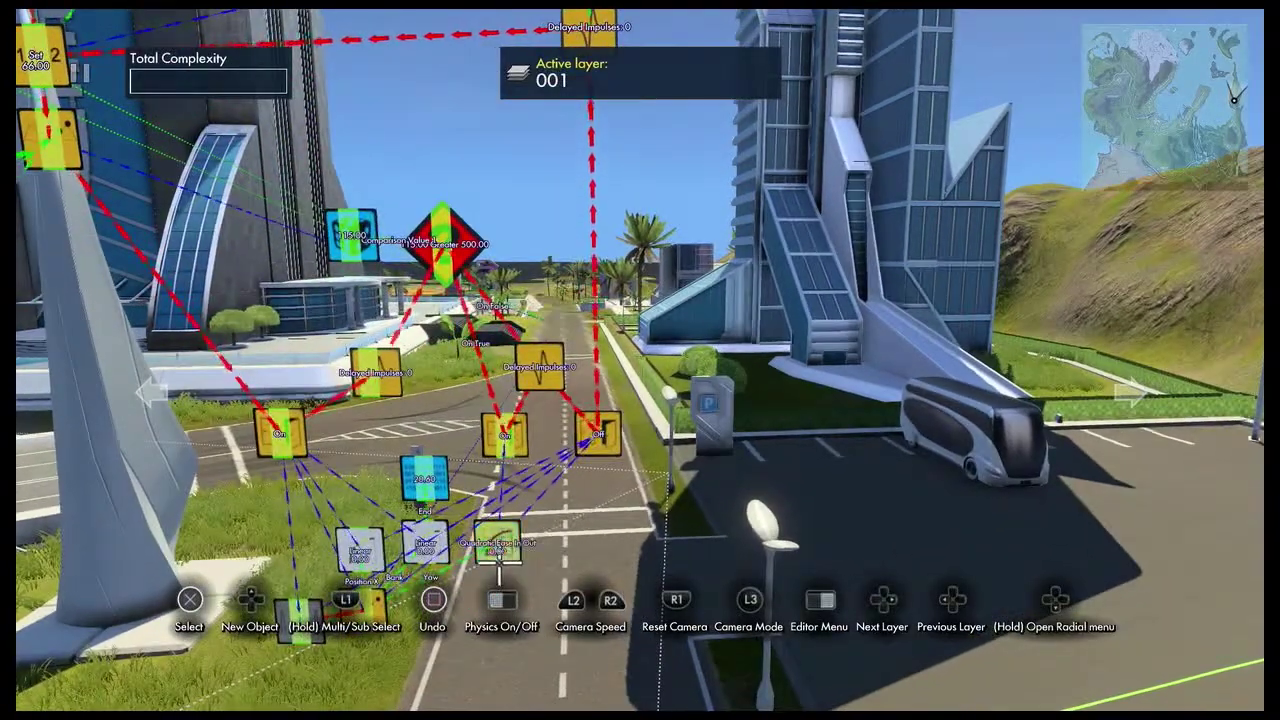
# - Disable the Quadratic Ease In Out data source in its object properties
pyautogui.click(497, 539)
pyautogui.press('Right')
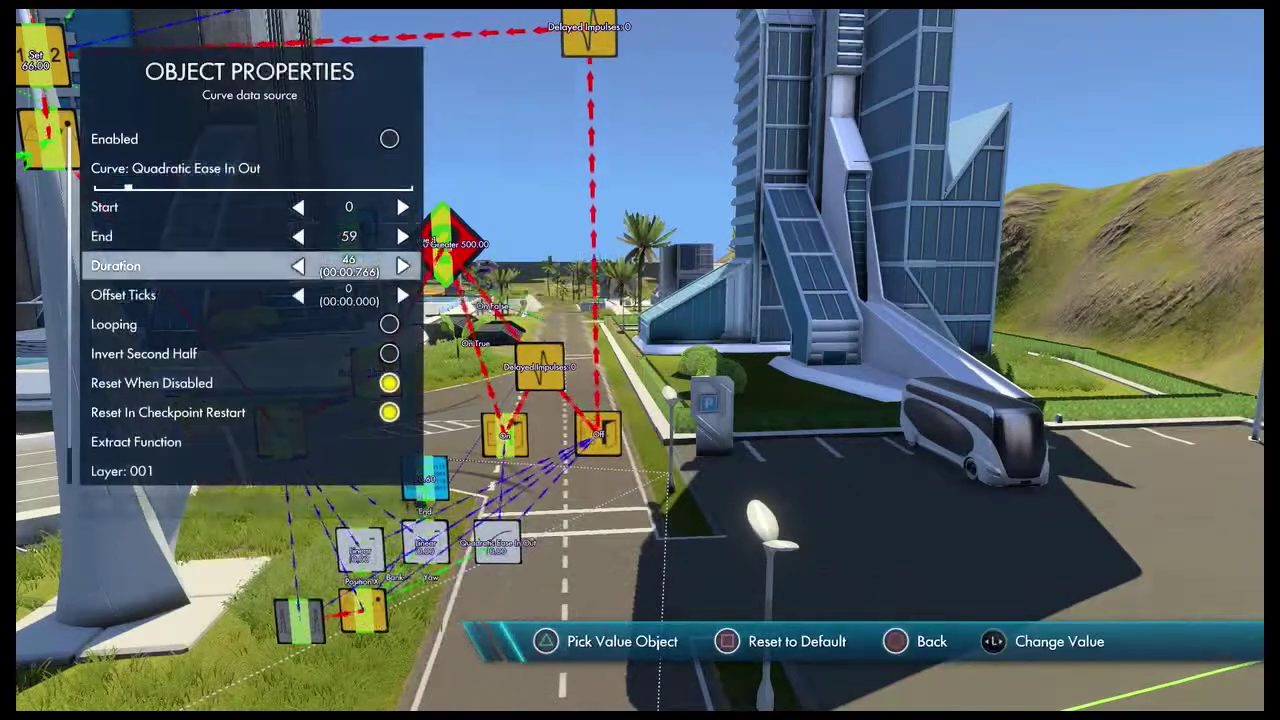
pyautogui.press('Down')
pyautogui.press('Down')
pyautogui.press('Down')
pyautogui.press('Escape')
pyautogui.press('Escape')
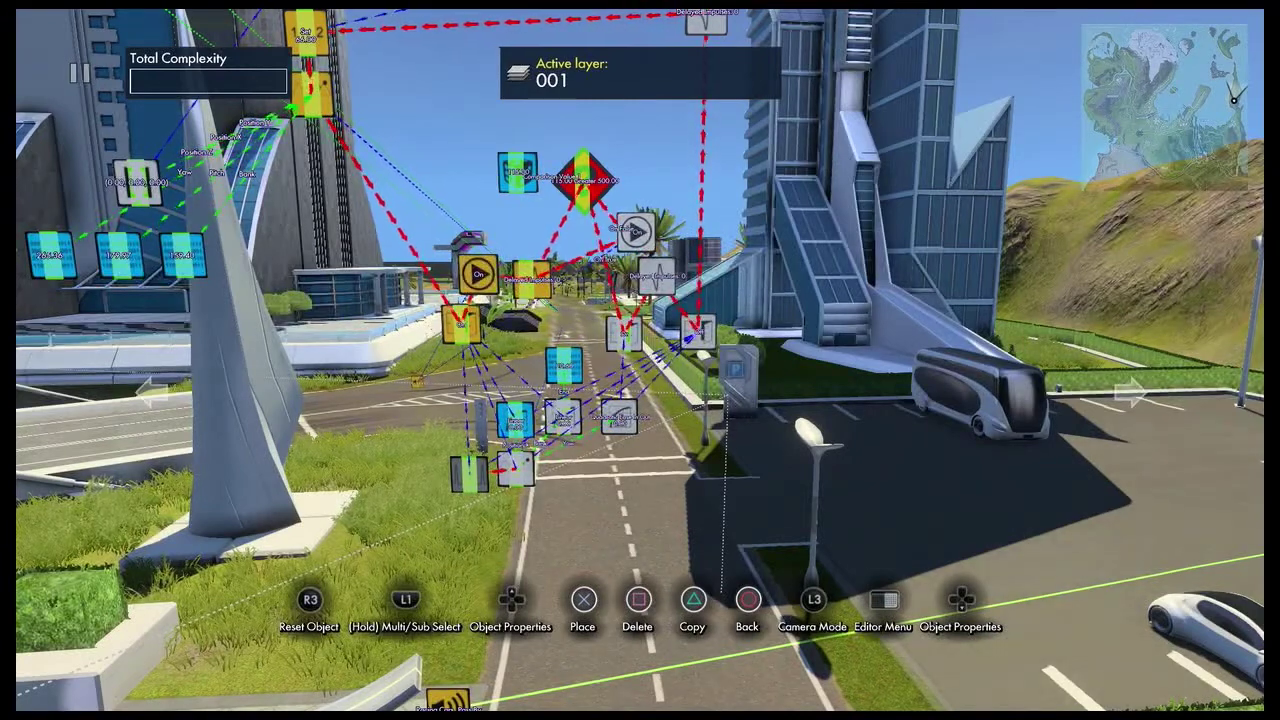
# - Assign the racing cars sound source beside the small ramp to the second On sound event
pyautogui.press('Up')
pyautogui.press('Down')
pyautogui.press('Down')
pyautogui.press('Down')
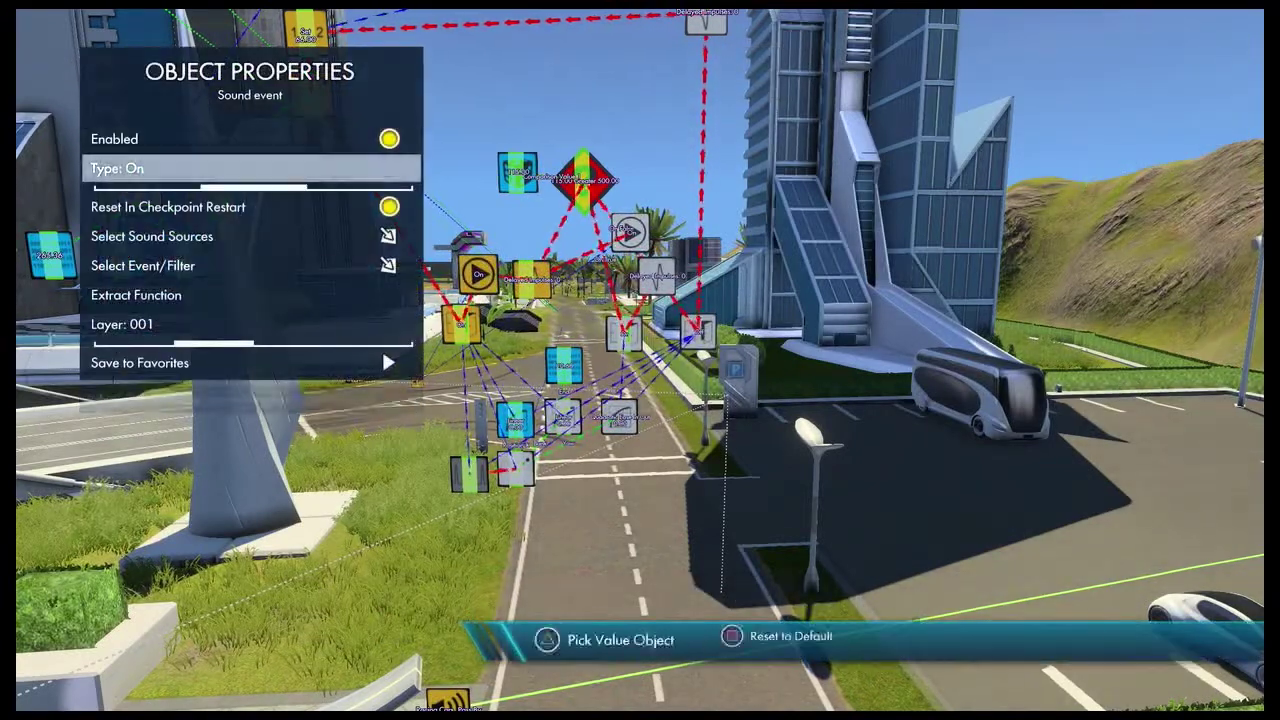
pyautogui.press('Return')
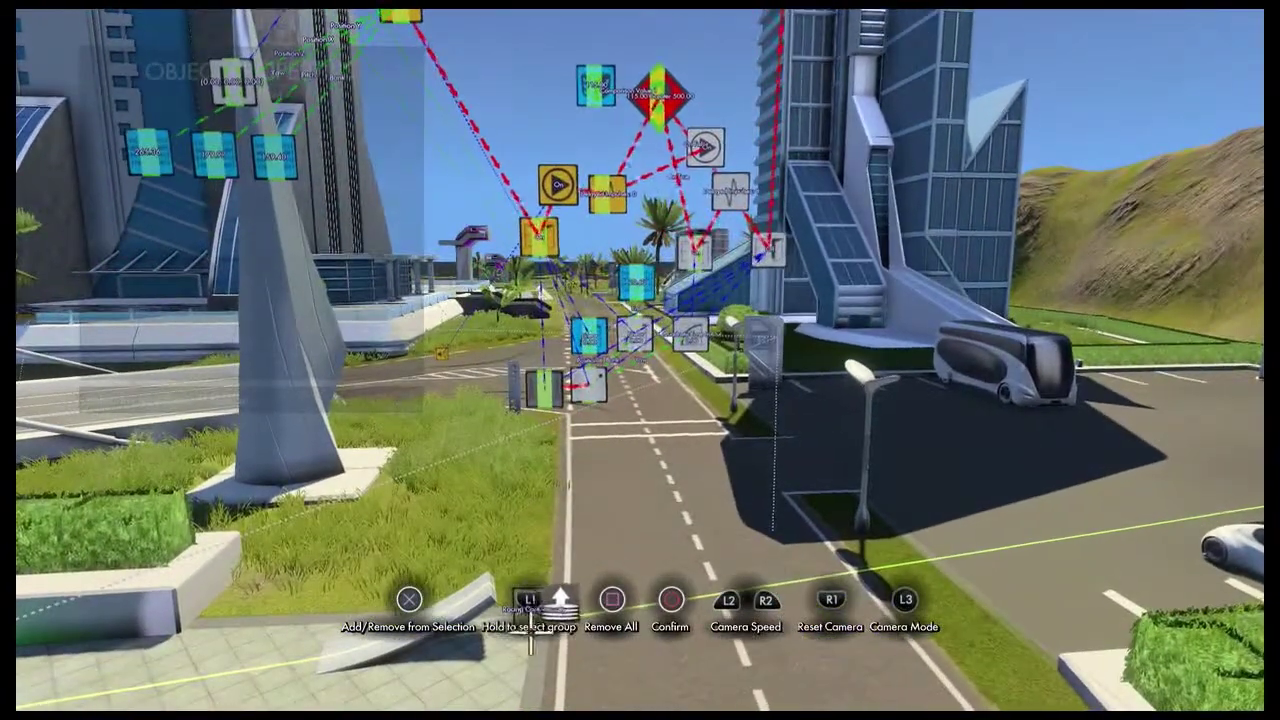
pyautogui.press('Return')
# - Link the second sound event to the second impulse delay filter in place of the first delay filter
pyautogui.press('Down')
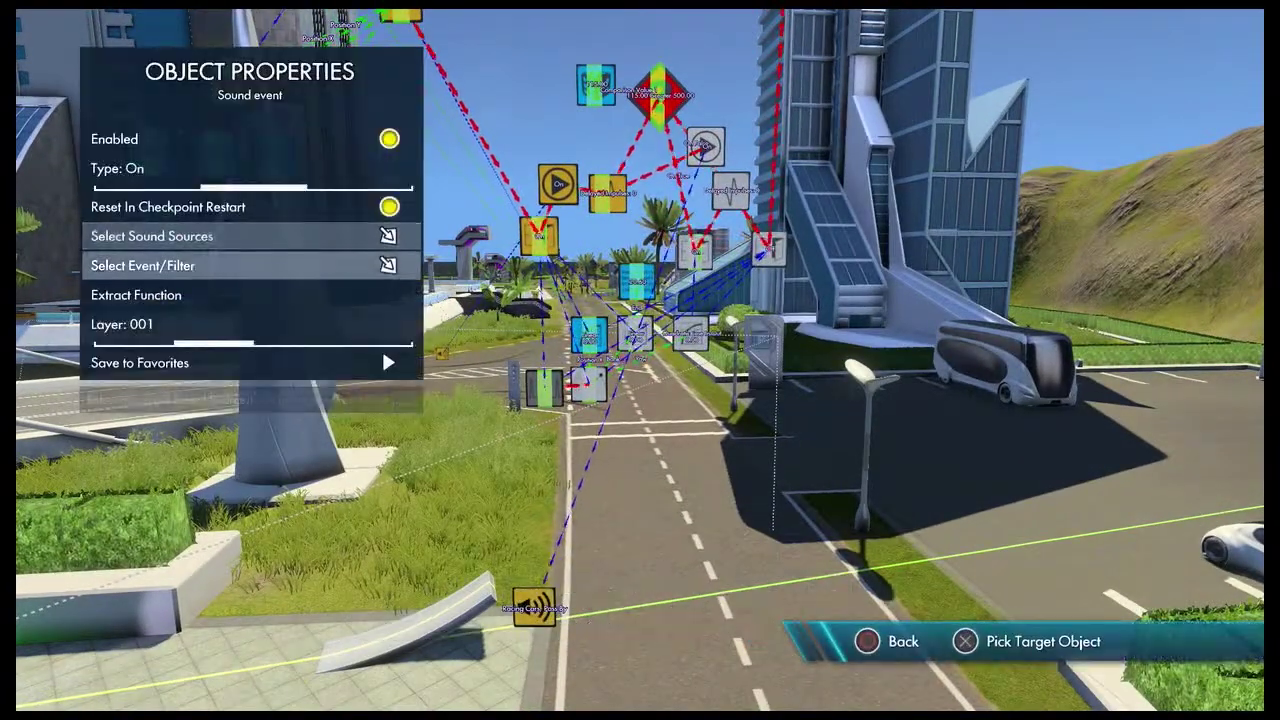
pyautogui.press('Return')
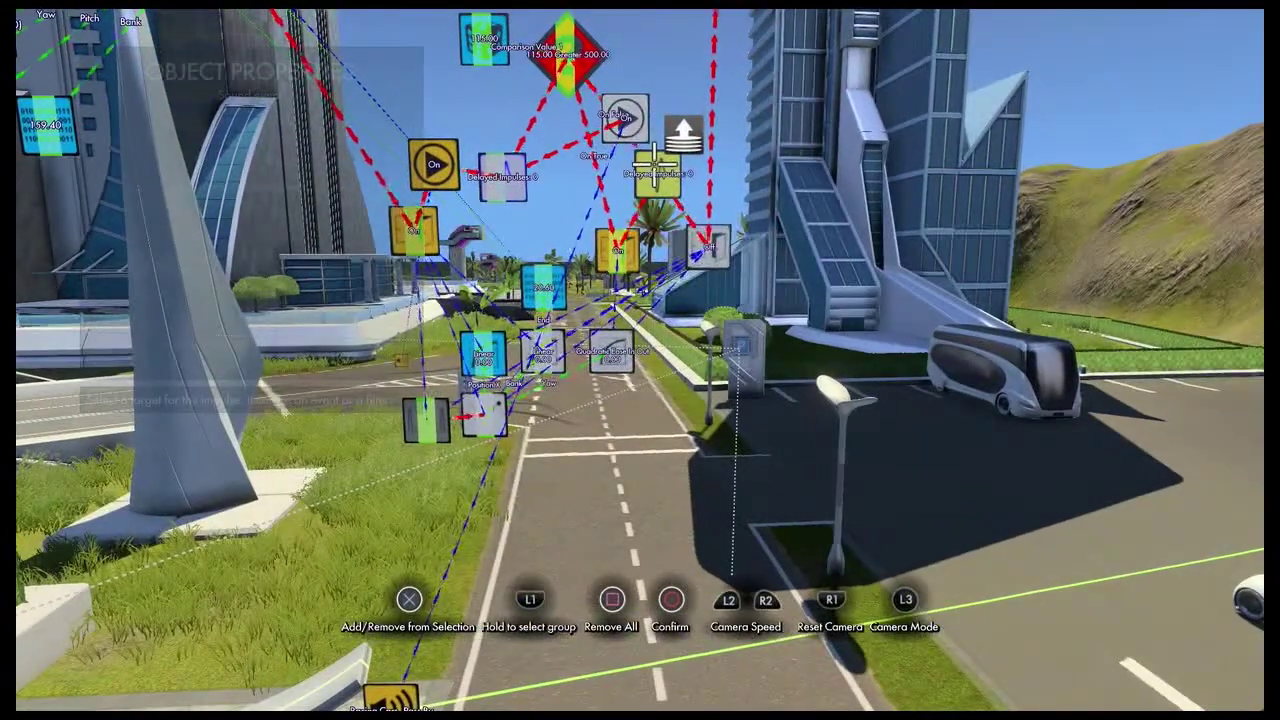
pyautogui.press('Escape')
pyautogui.press('Escape')
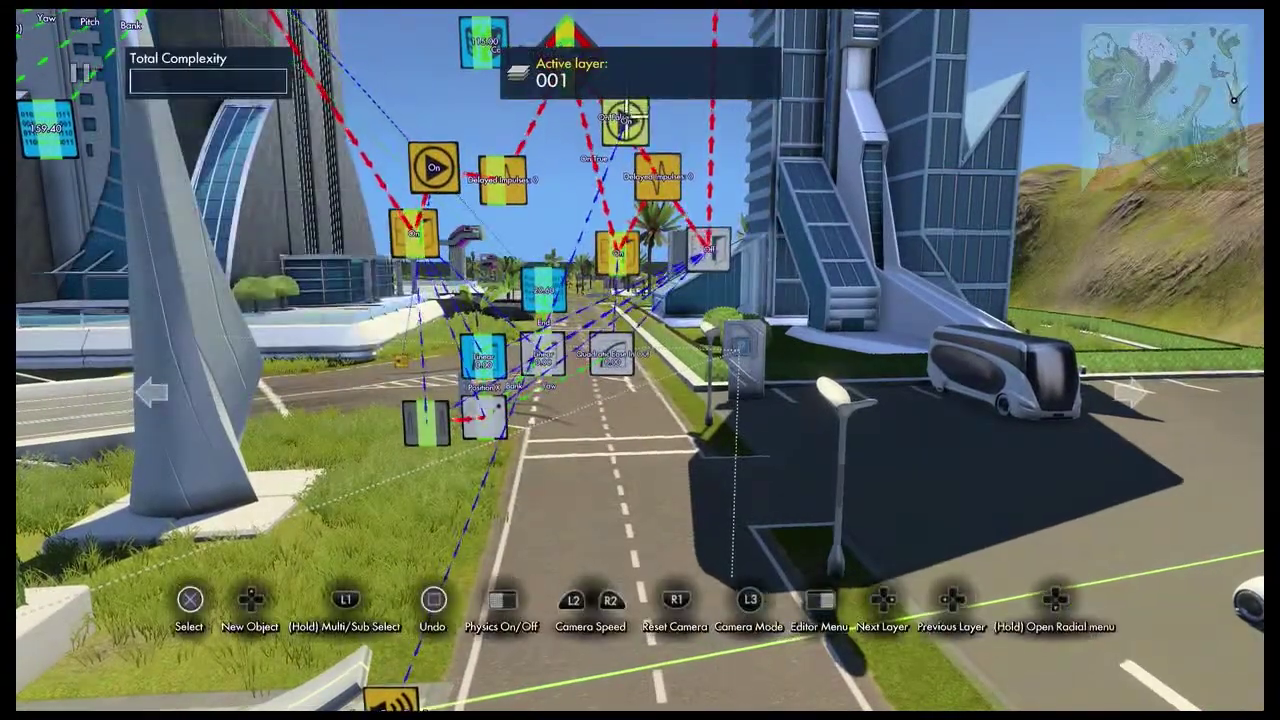
pyautogui.press('Return')
pyautogui.press('Return')
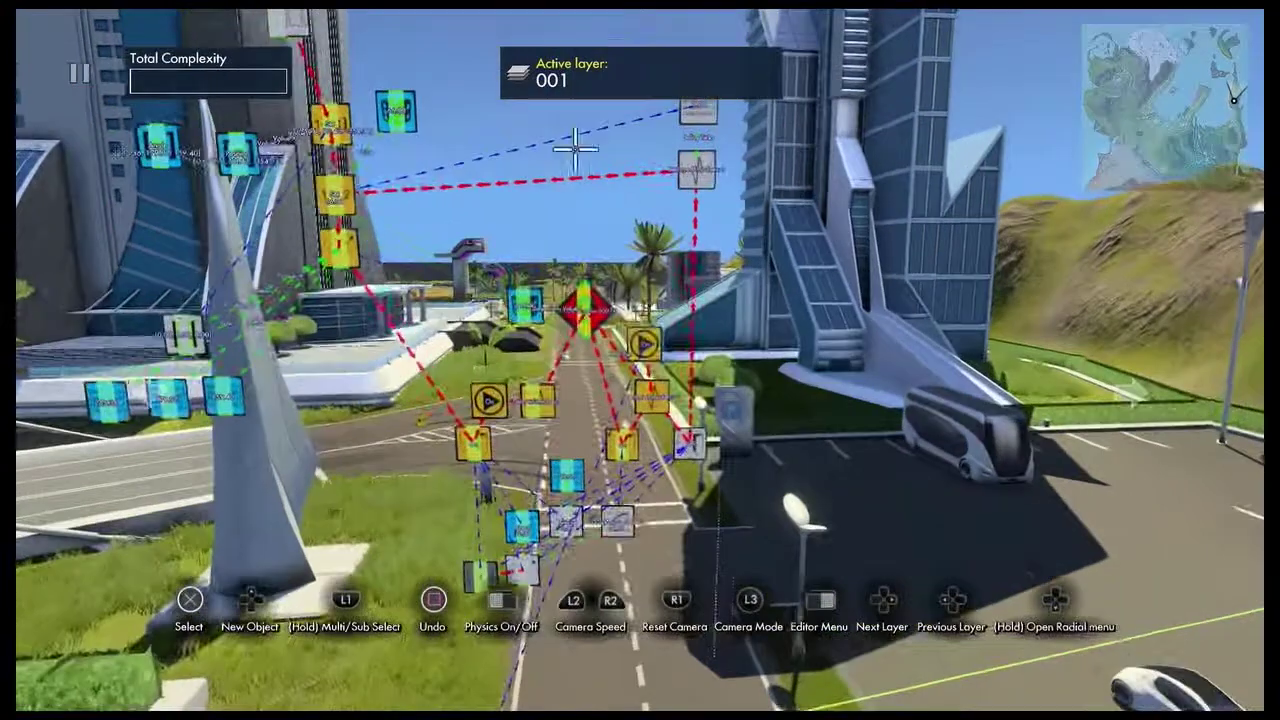
# - Replace the generic filter's false event with the second On sound event
pyautogui.press('Return')
pyautogui.press('Down')
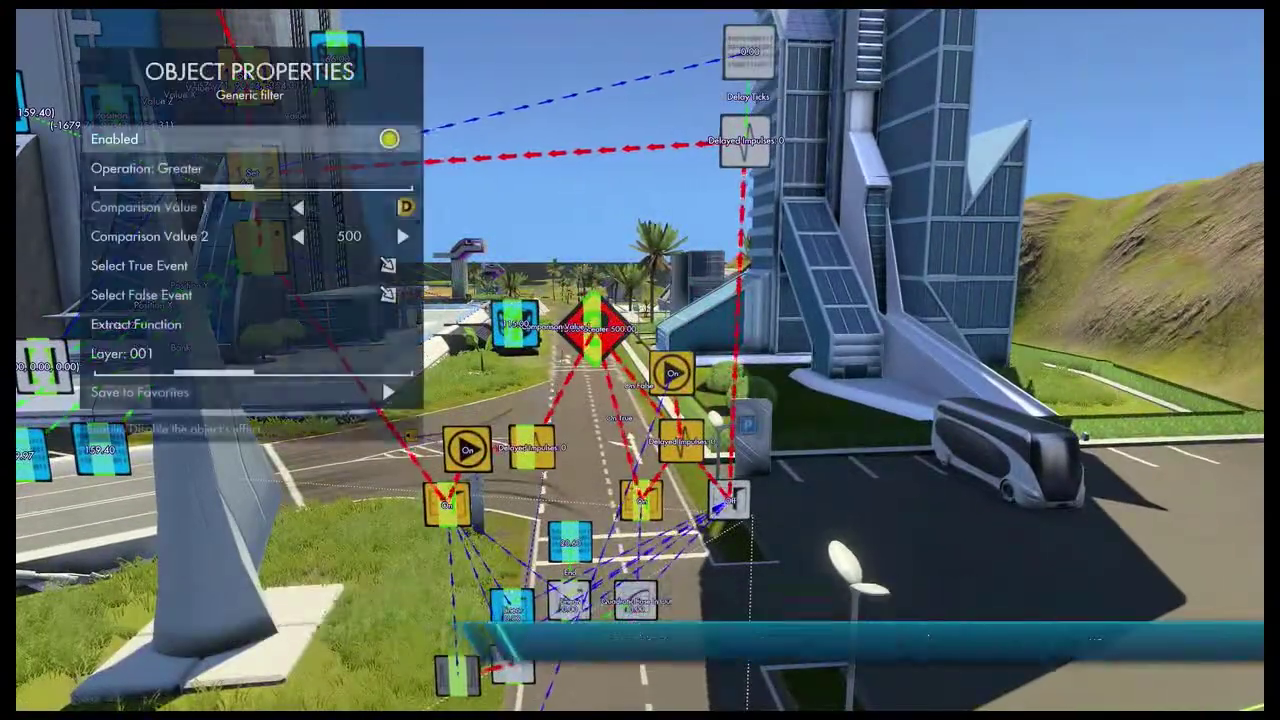
pyautogui.press('Down')
pyautogui.press('Down')
pyautogui.press('Down')
pyautogui.press('Down')
pyautogui.press('Down')
pyautogui.press('Return')
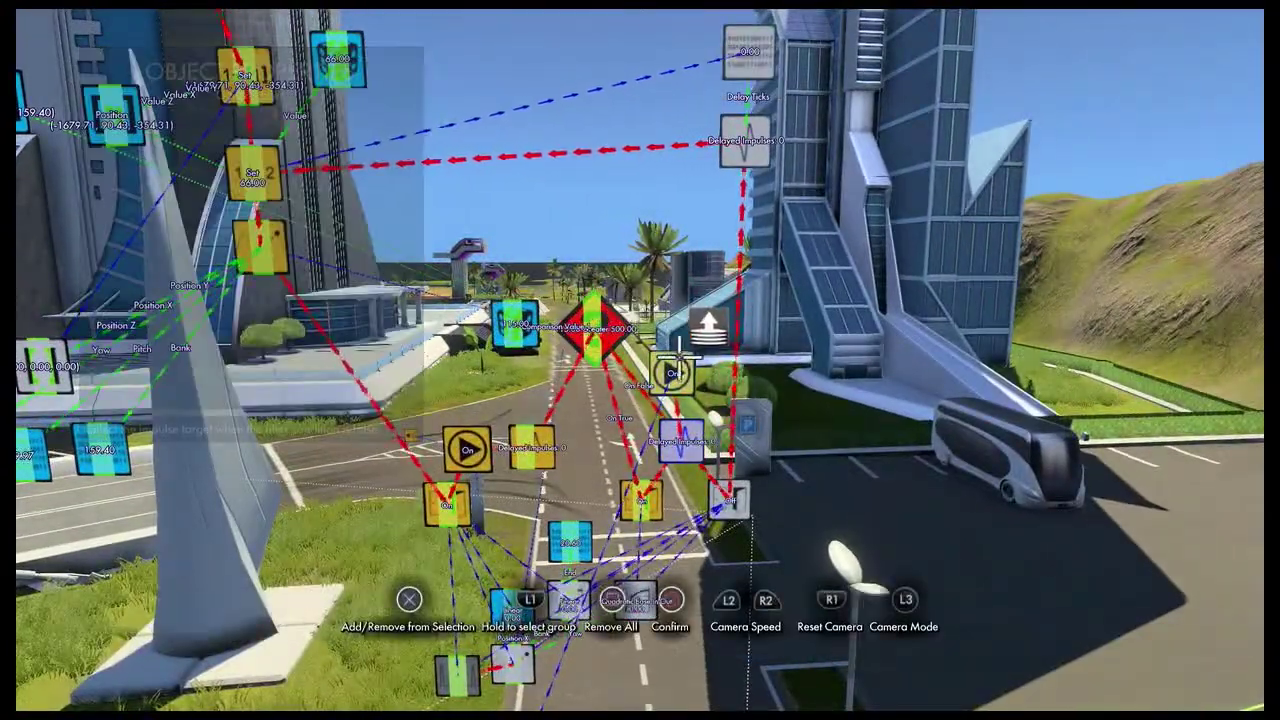
pyautogui.press('Return')
pyautogui.press('Escape')
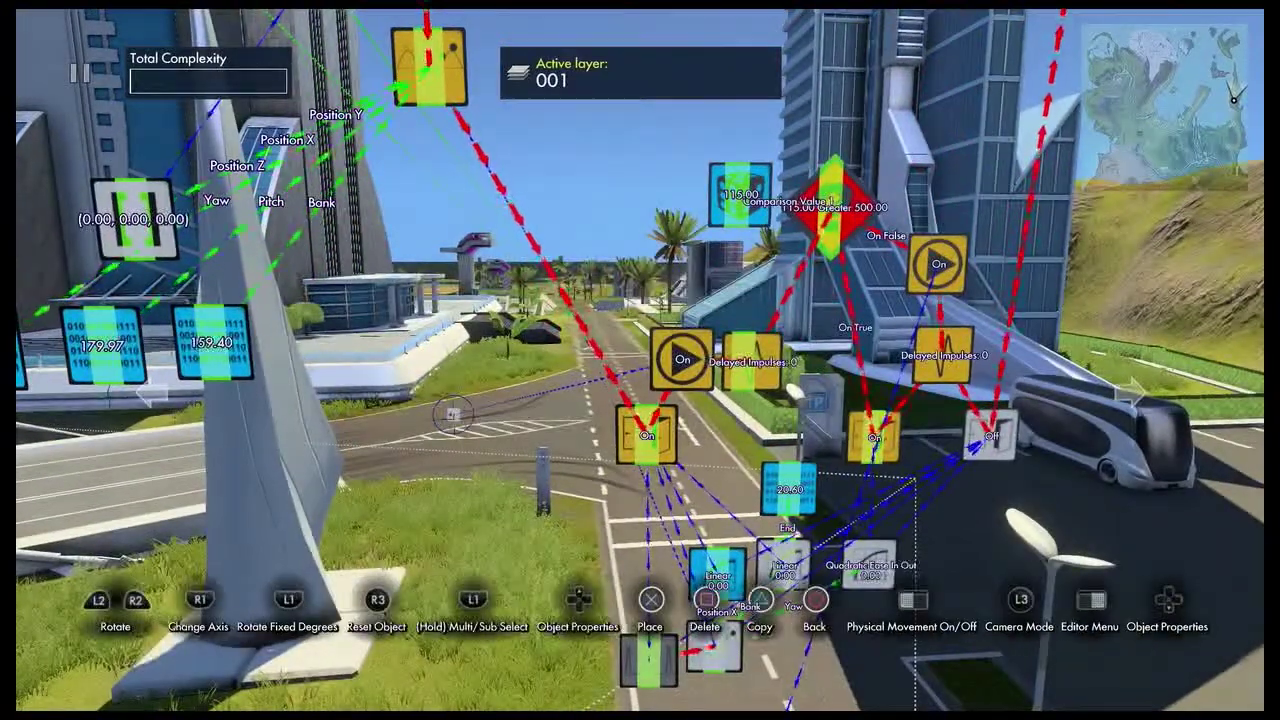
# - Set the sound source linked to the first On sound event to Racing Cars, Tire Squeals
pyautogui.press('Up')
pyautogui.press('Down')
pyautogui.press('Down')
pyautogui.press('Down')
pyautogui.press('Up')
pyautogui.press('Up')
pyautogui.press('Right')
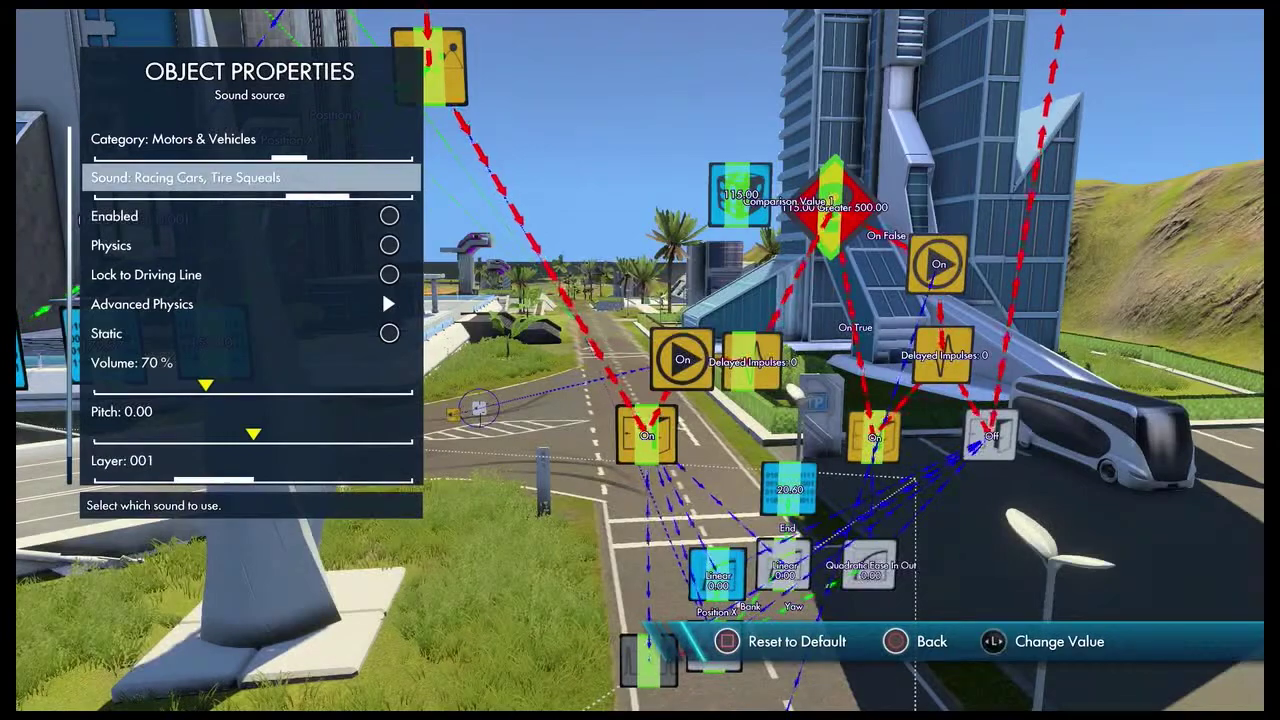
# - Assign the racing cars sound source at the road junction to the On sound event
pyautogui.press('Escape')
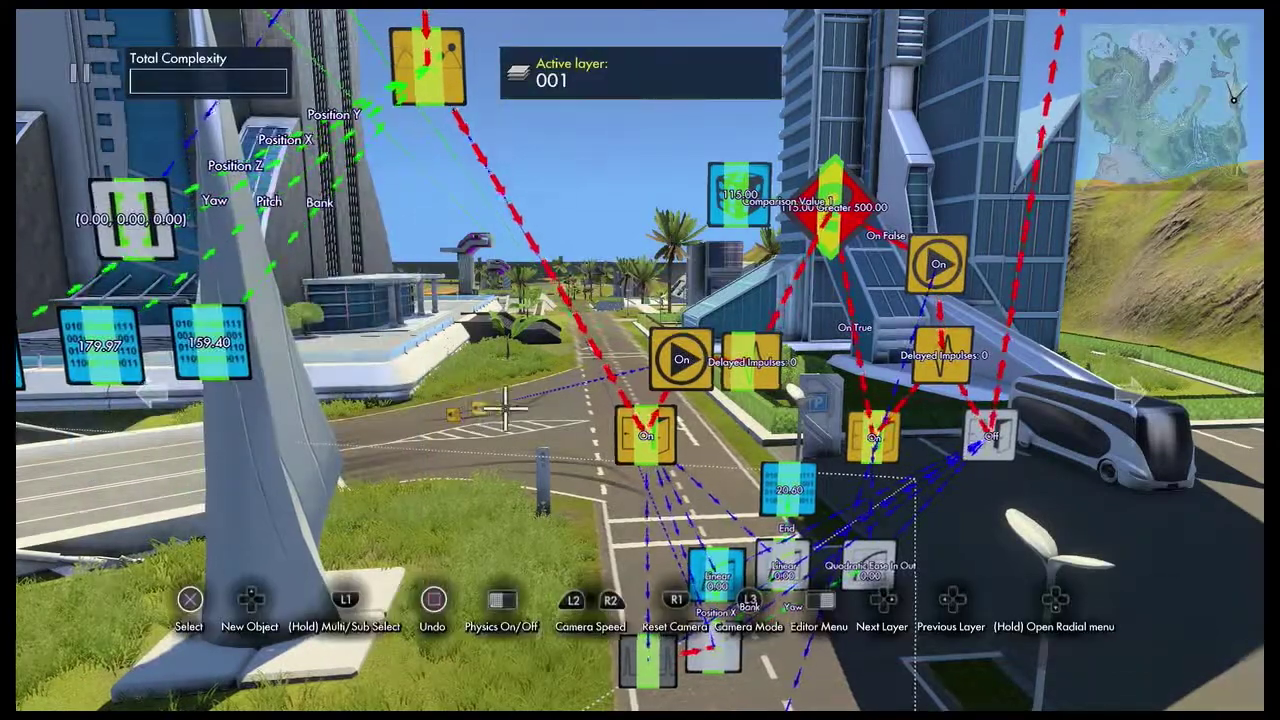
pyautogui.click(487, 408)
pyautogui.press('Down')
pyautogui.press('Down')
pyautogui.press('Down')
pyautogui.press('Return')
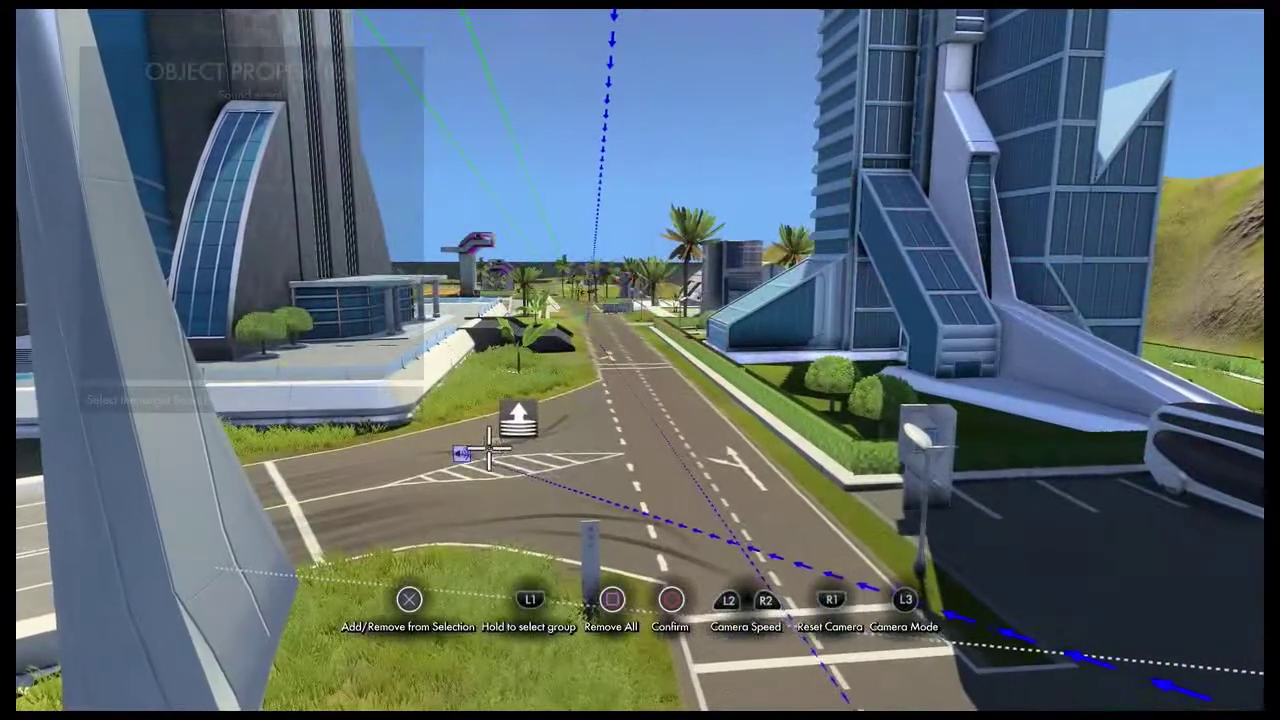
pyautogui.press('Escape')
pyautogui.press('Escape')
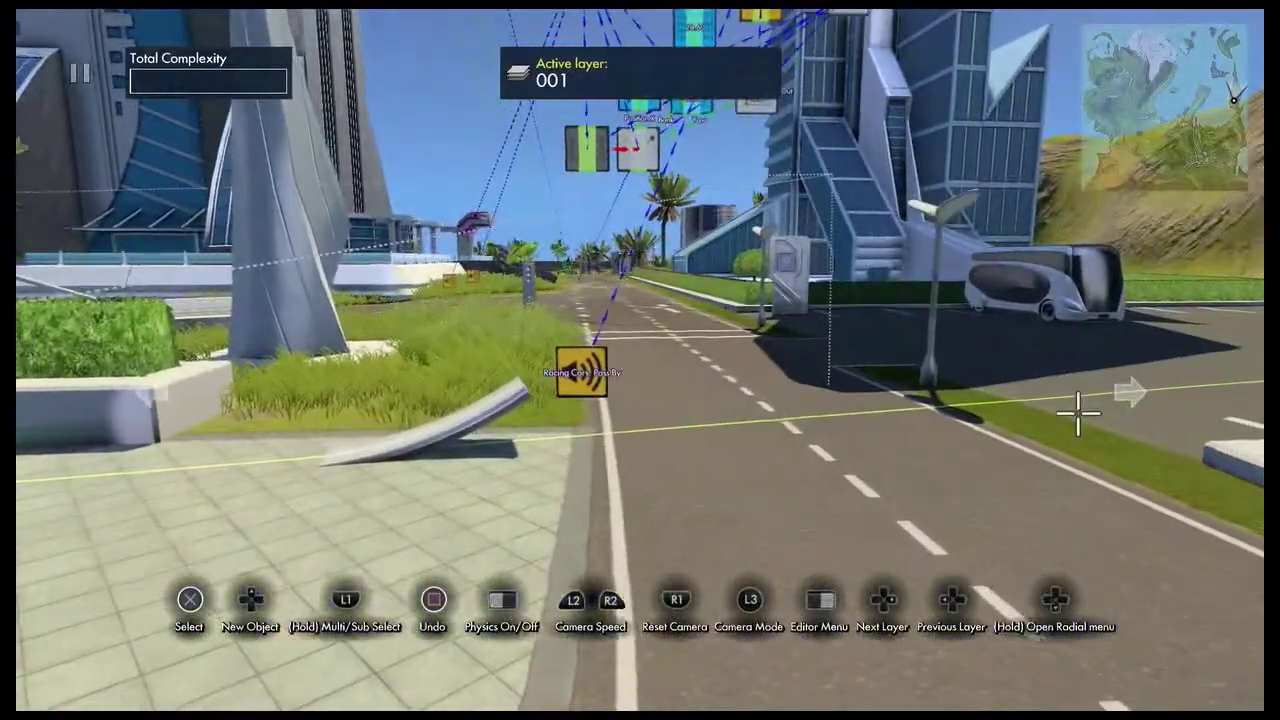
# - Test drive the track by riding the bike onto the small ramp to check the car's motion and sounds
pyautogui.press('Escape')
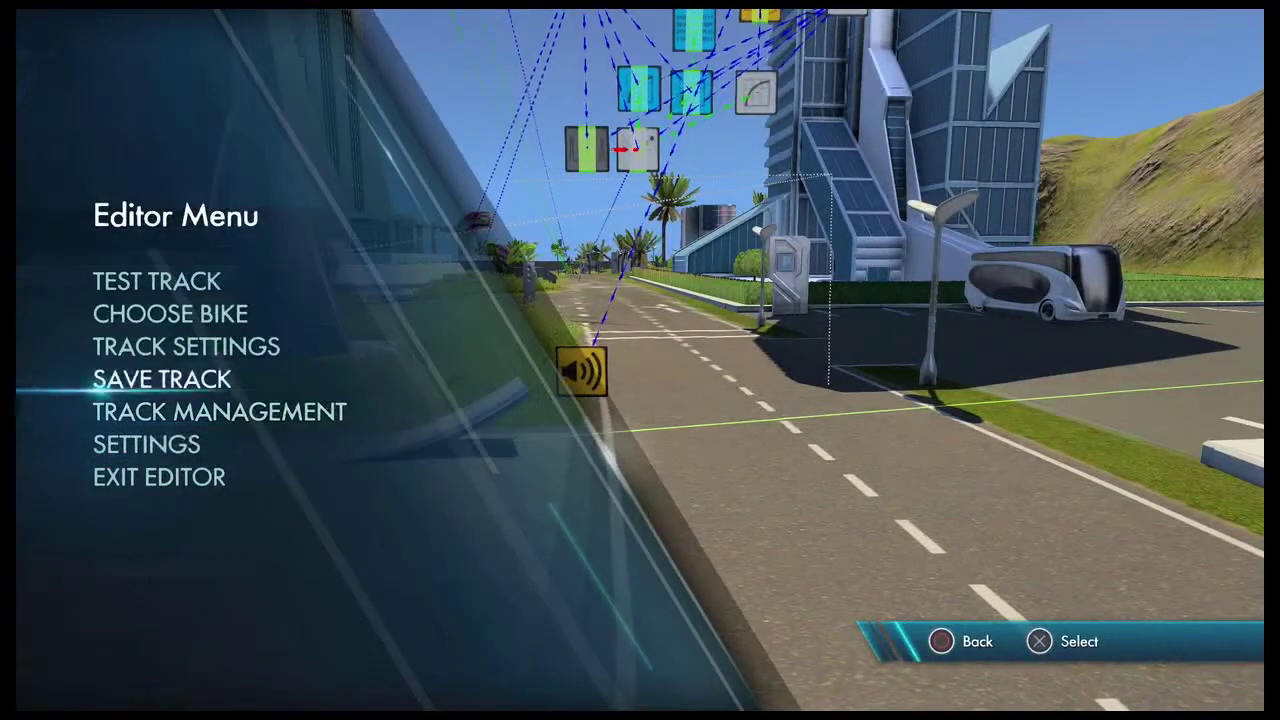
pyautogui.press('Up')
pyautogui.press('Return')
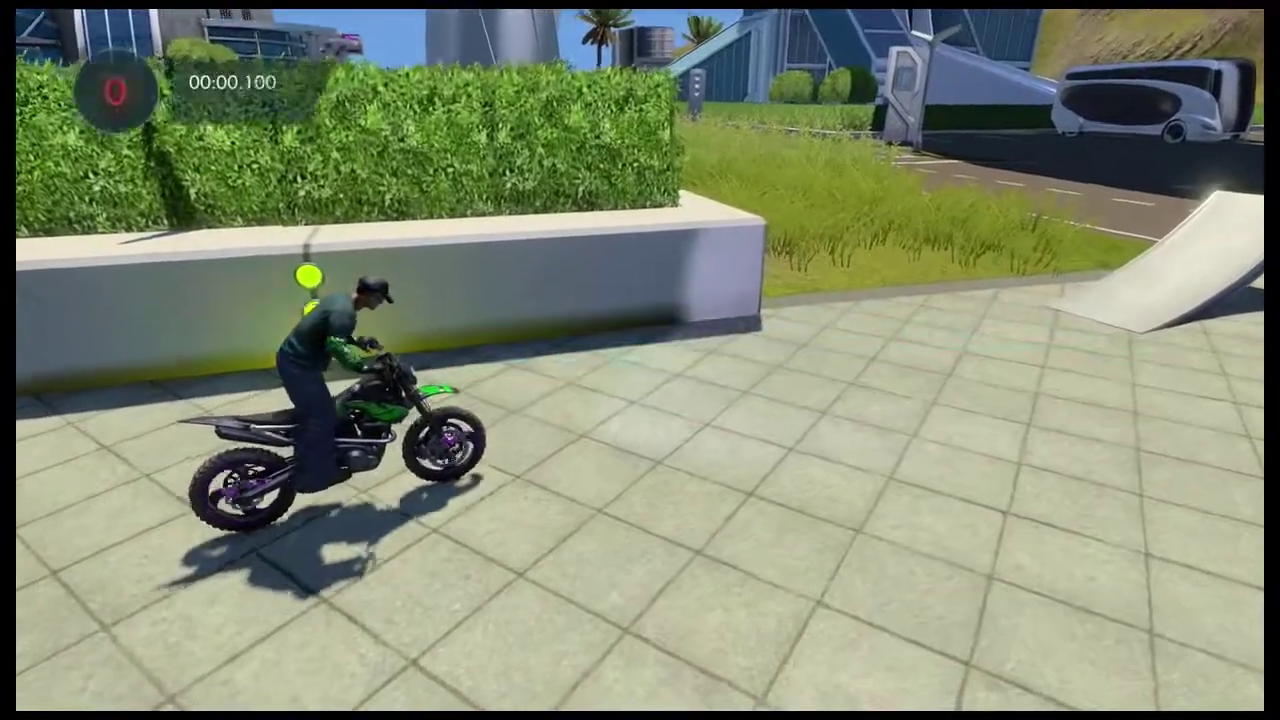
pyautogui.press('Up')
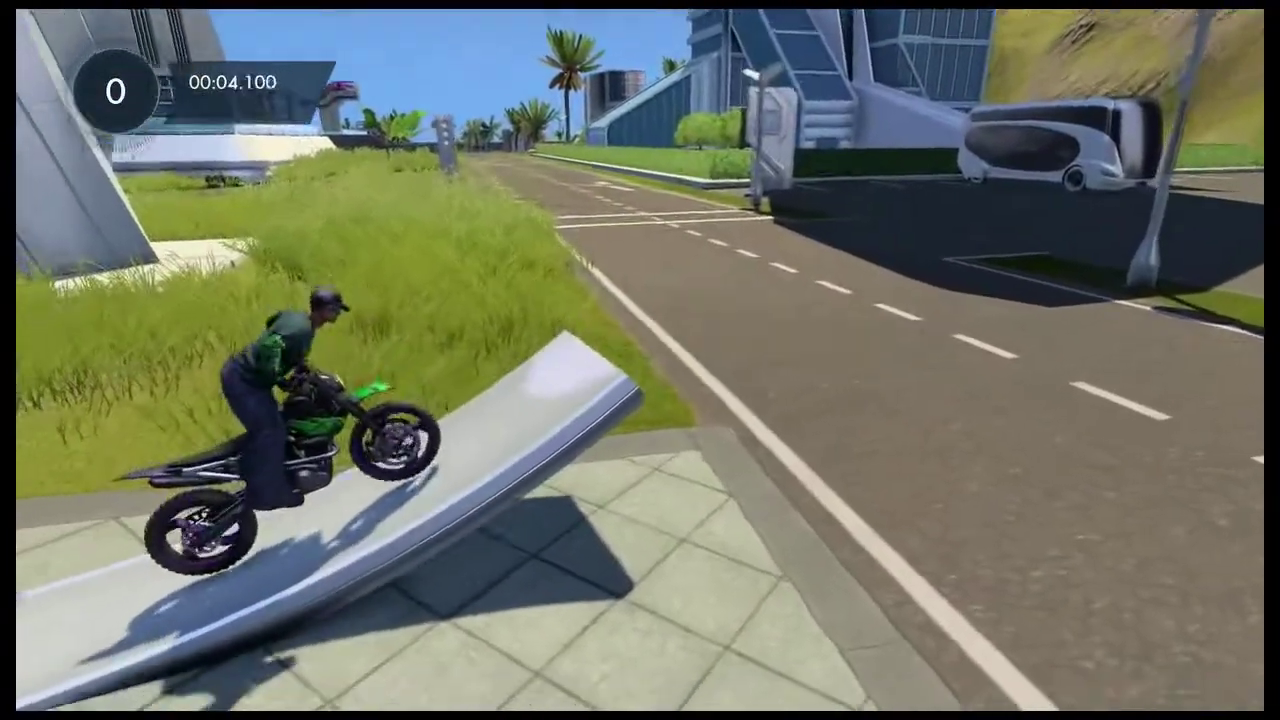
pyautogui.press('Left')
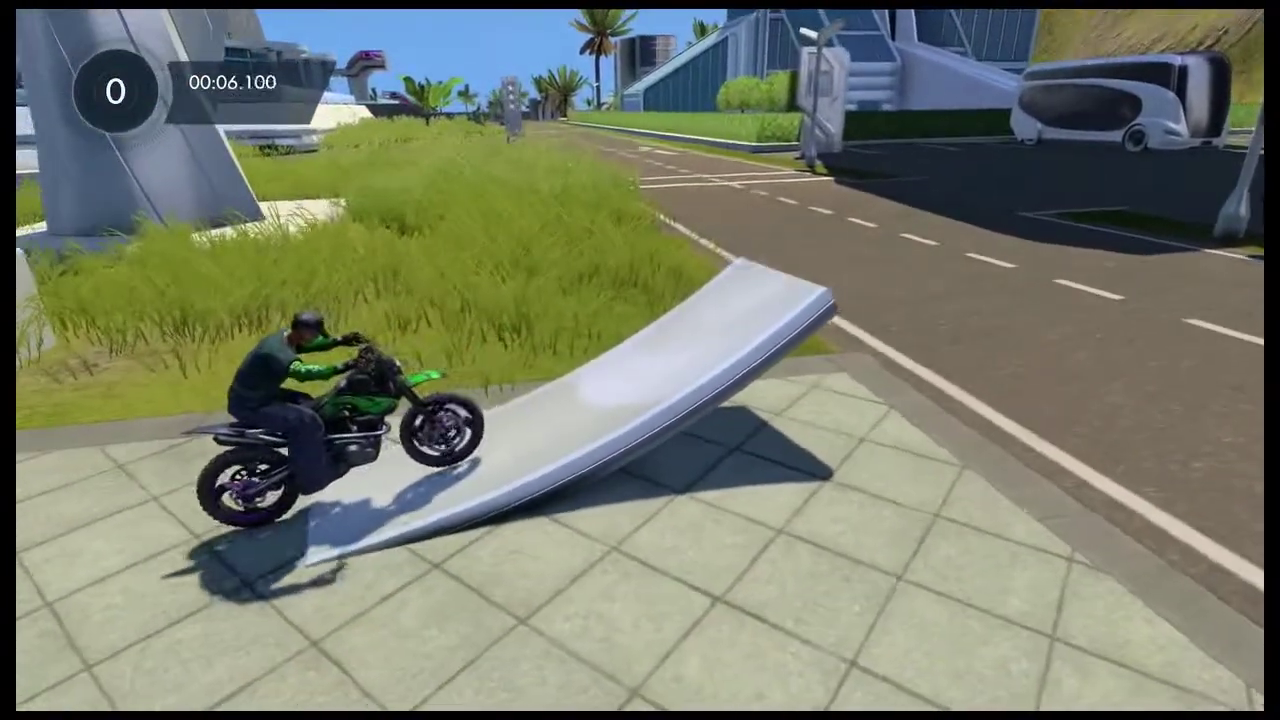
pyautogui.press('Up')
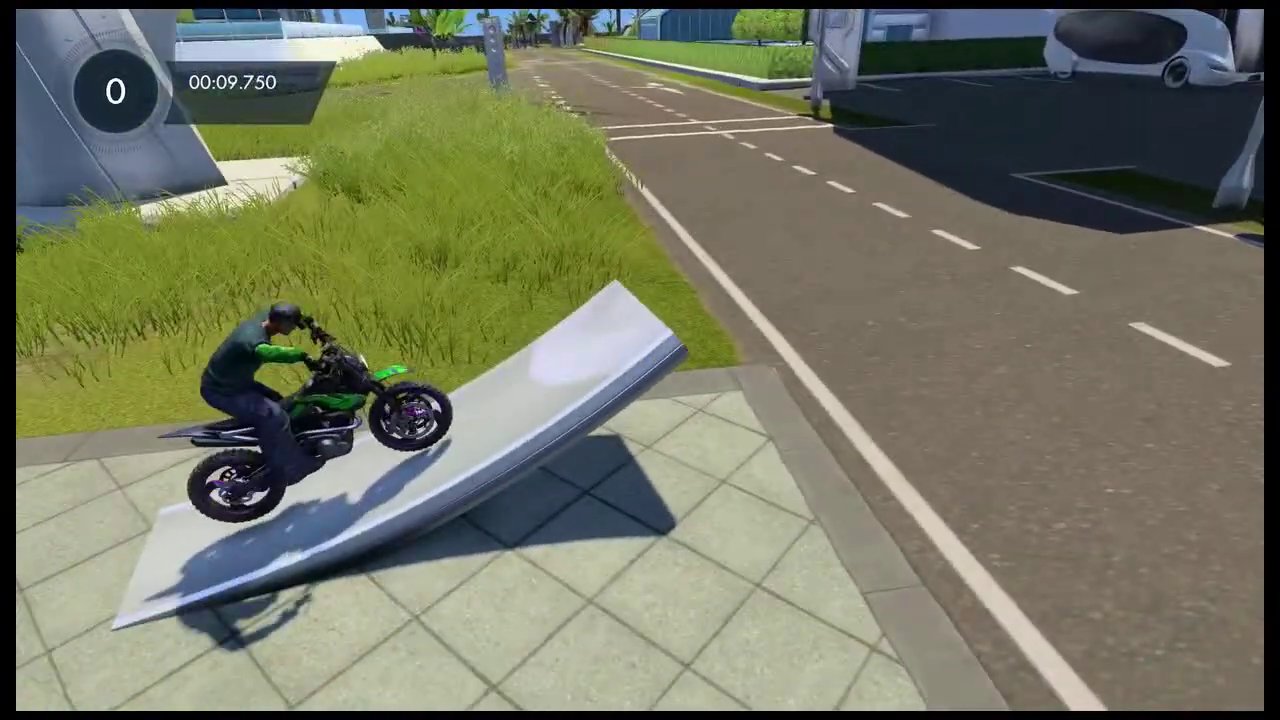
pyautogui.press('Escape')
pyautogui.press('Return')
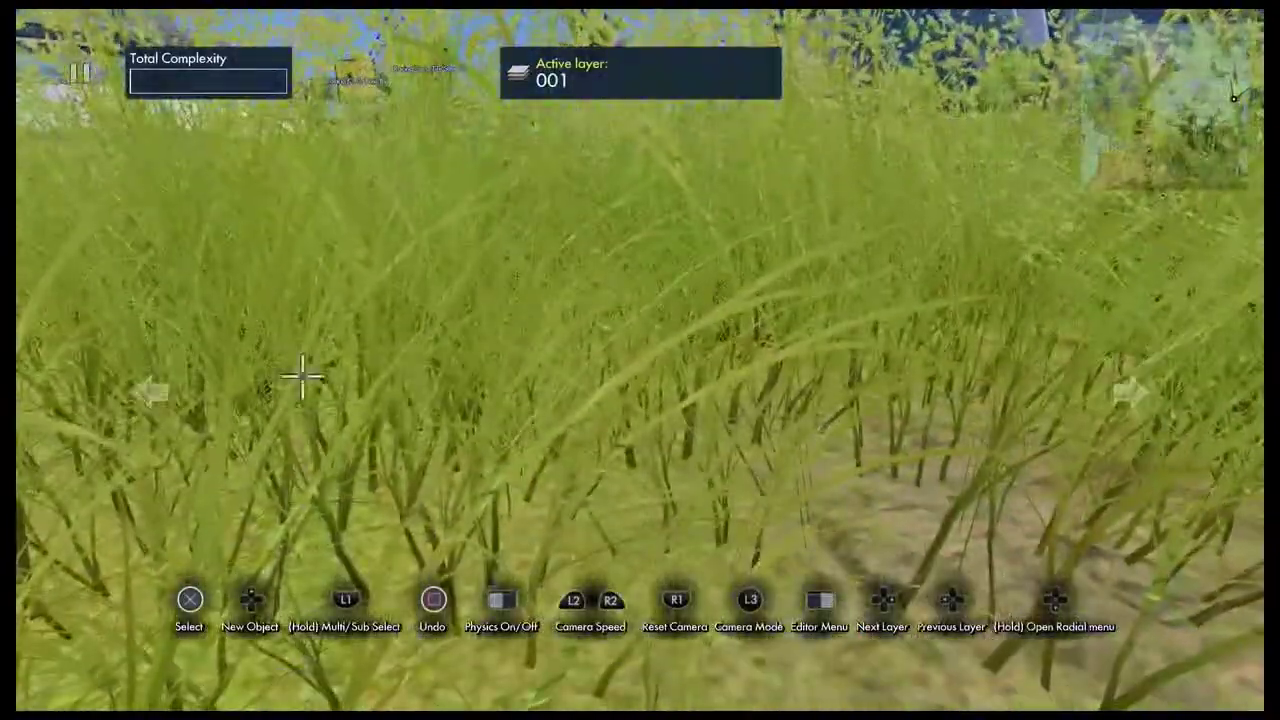
# - Review the properties of the Racing Cars, Tire Squeals sound source at the road junction
pyautogui.click(456, 278)
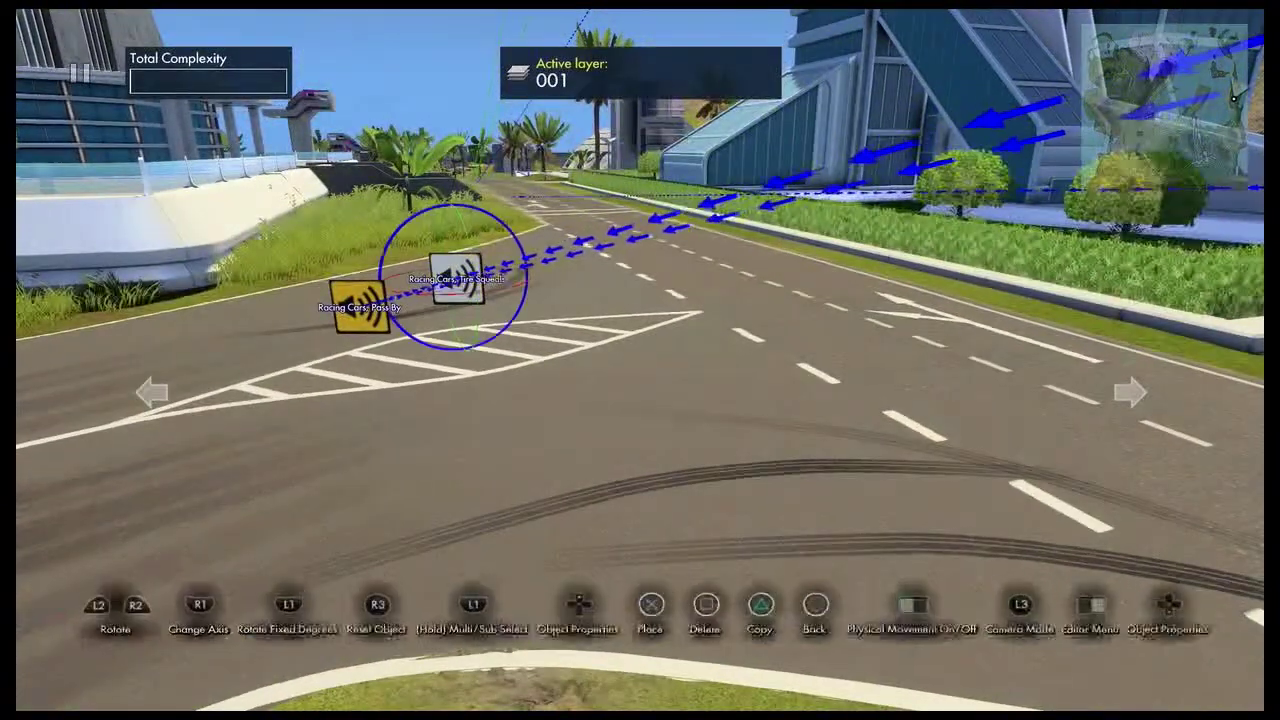
pyautogui.press('Up')
pyautogui.press('Down')
pyautogui.press('Down')
pyautogui.press('Down')
pyautogui.press('Down')
pyautogui.press('Down')
pyautogui.press('Down')
pyautogui.press('Down')
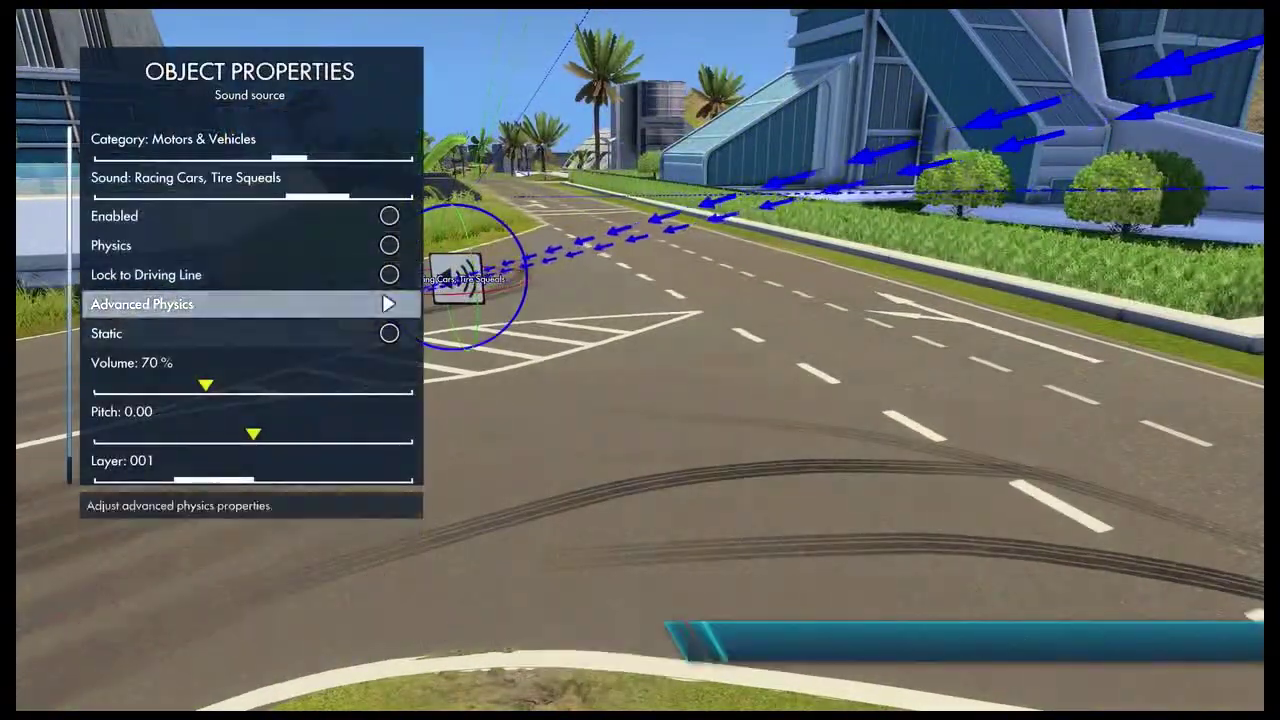
pyautogui.press('Escape')
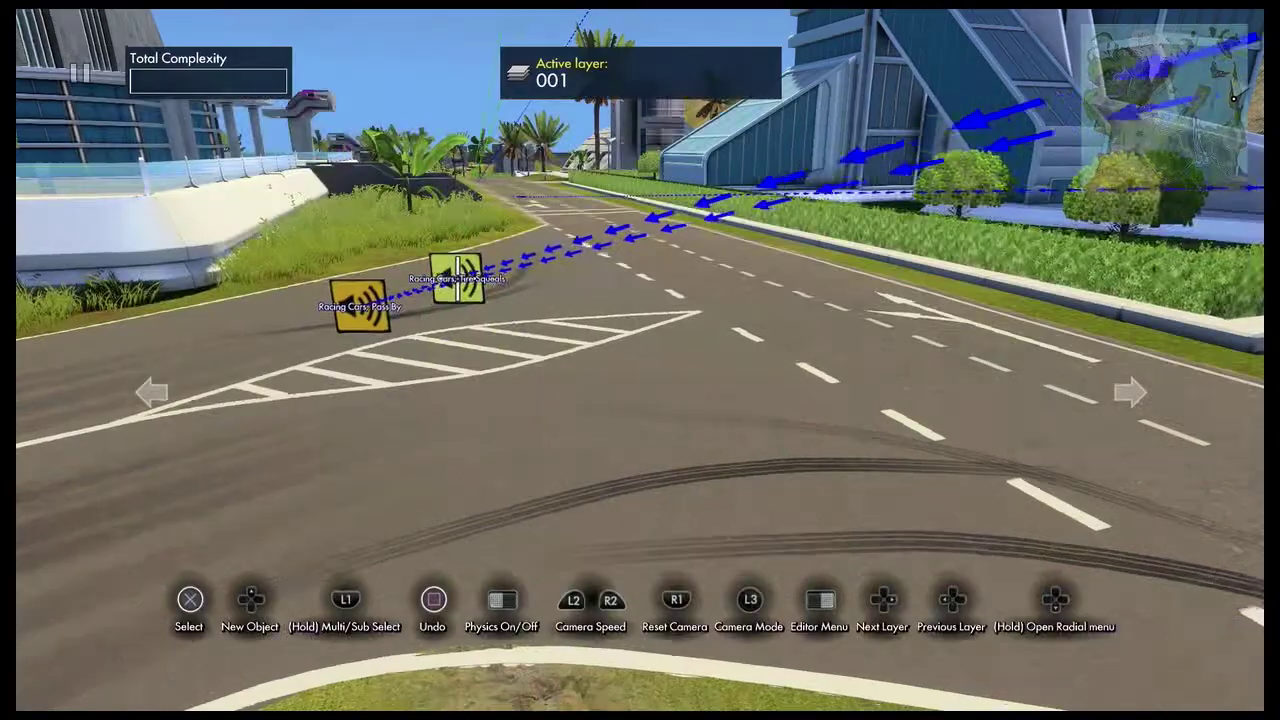
# - Test drive the track again from the start, stop on the small ramp to listen, and return to the editor
pyautogui.press('Escape')
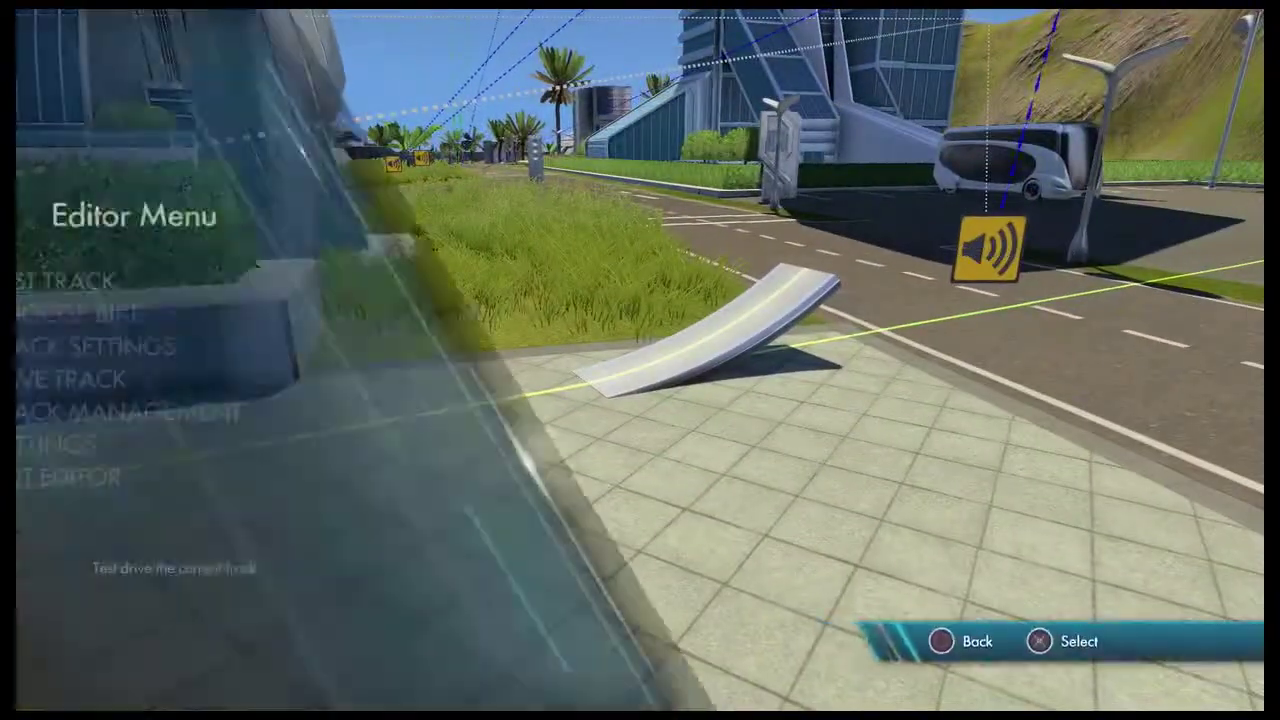
pyautogui.press('Return')
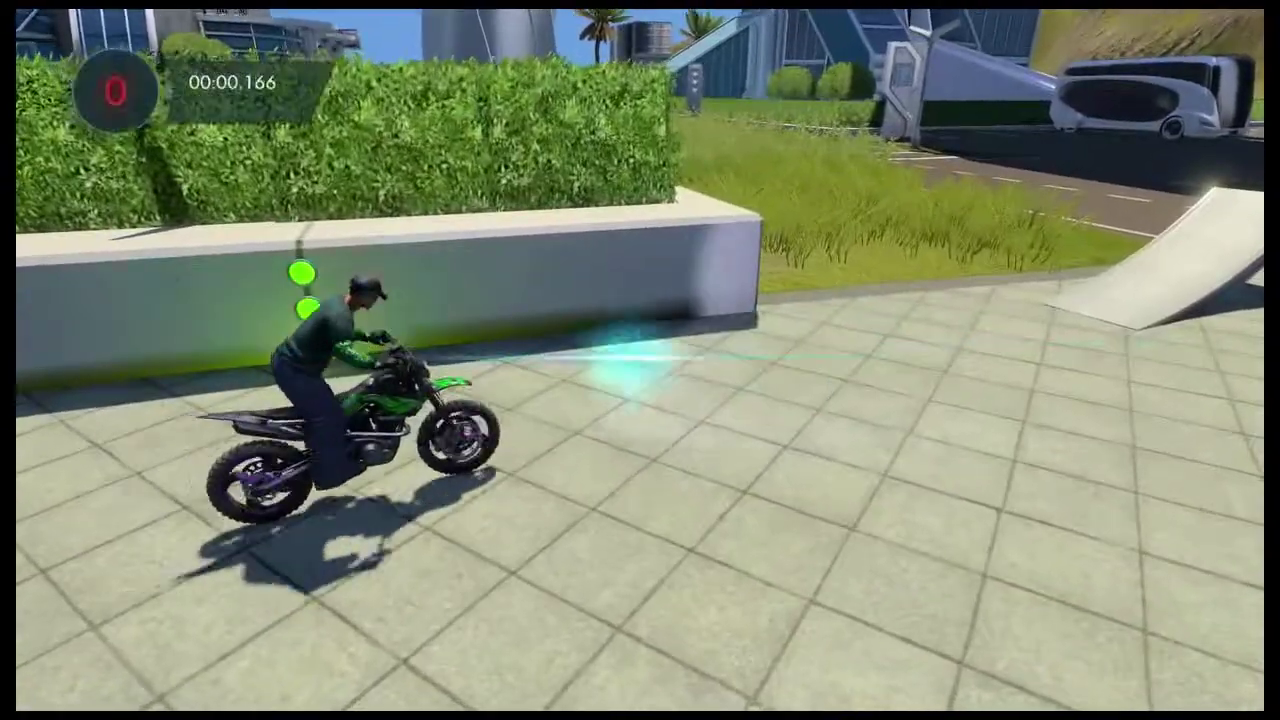
pyautogui.press('Up')
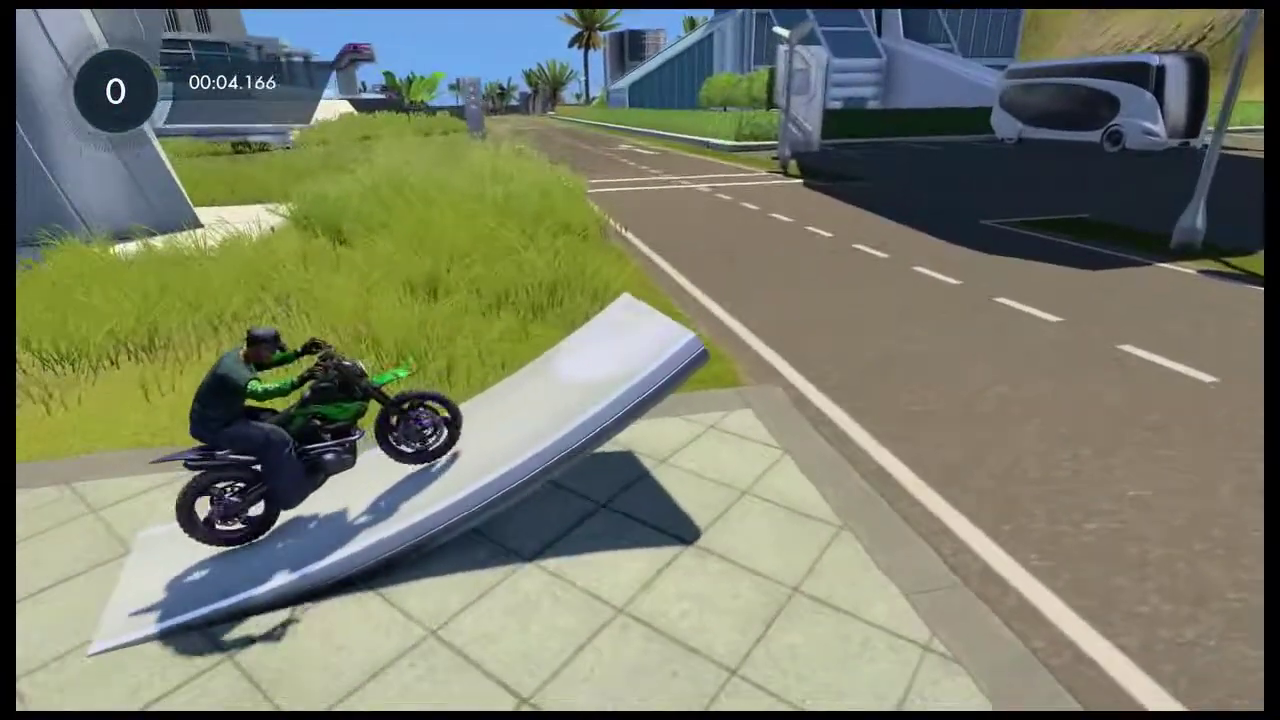
pyautogui.press('Up')
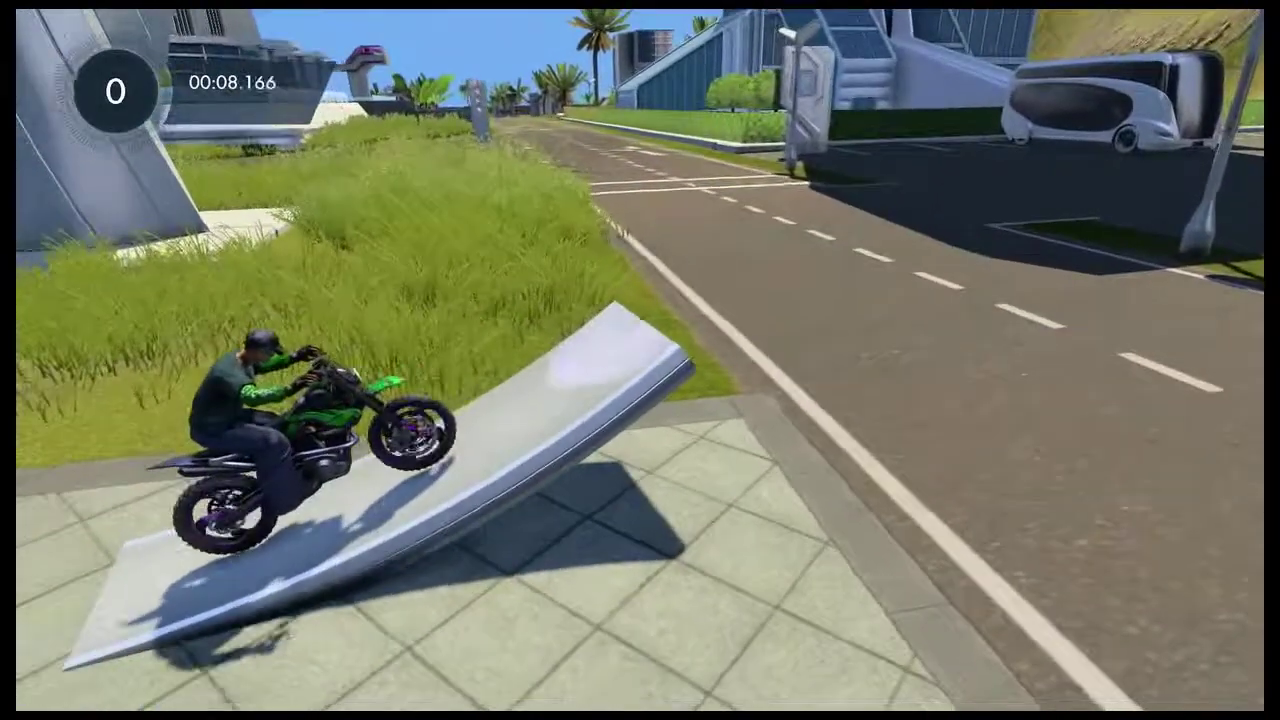
pyautogui.press('Escape')
pyautogui.press('Down')
pyautogui.press('Return')
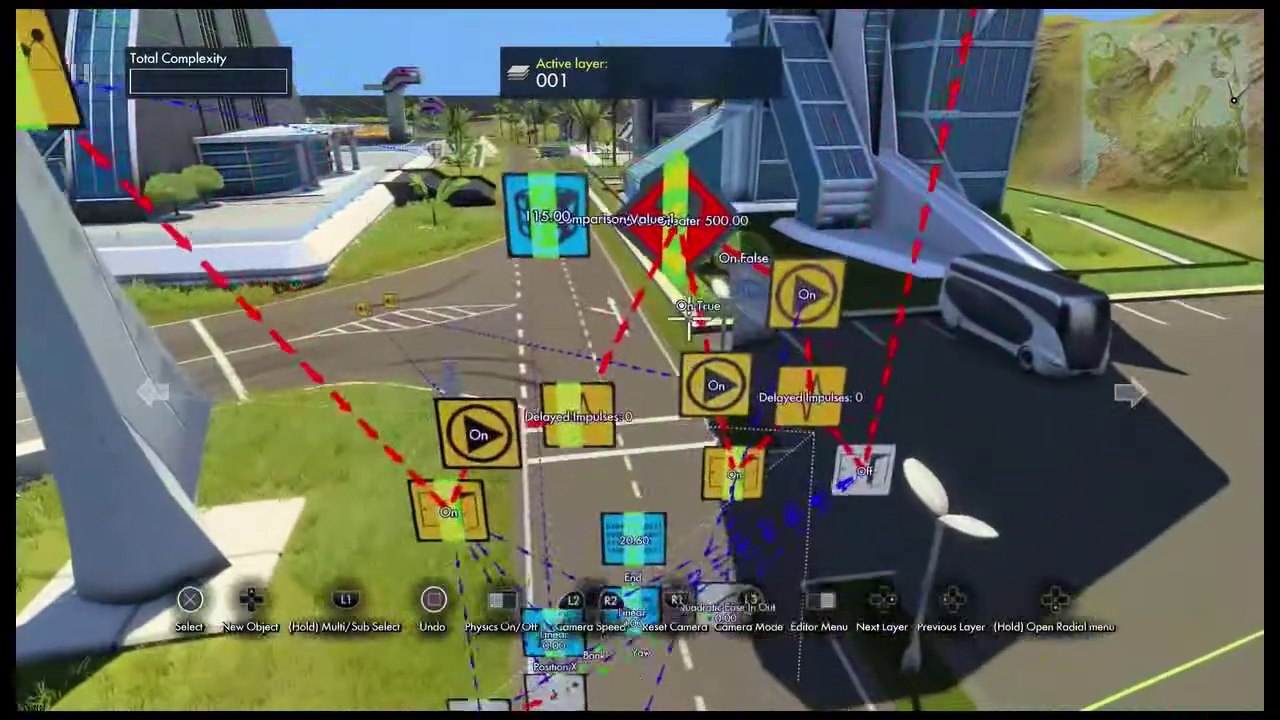
# - Assign a sound source at the road junction to the On sound event beside the comparison filter's On True link
pyautogui.press('Right')
pyautogui.press('Down')
pyautogui.press('Down')
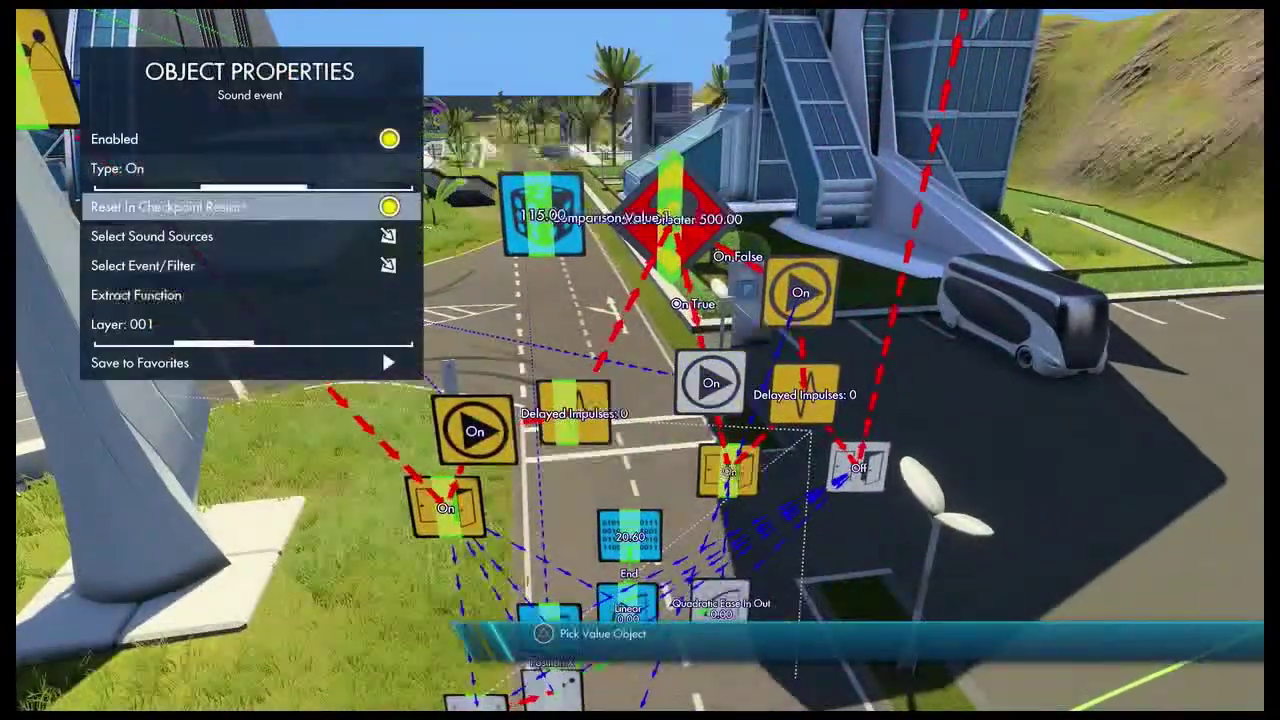
pyautogui.press('Down')
pyautogui.press('Return')
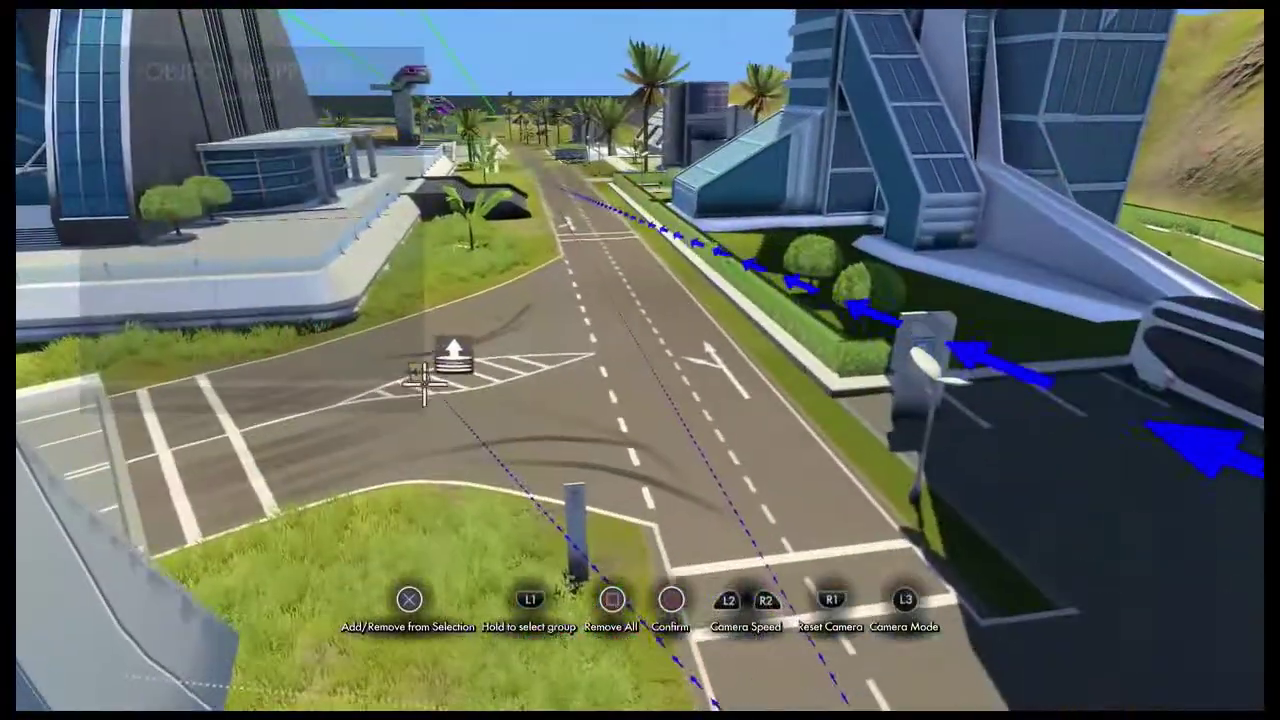
pyautogui.press('Escape')
pyautogui.press('Escape')
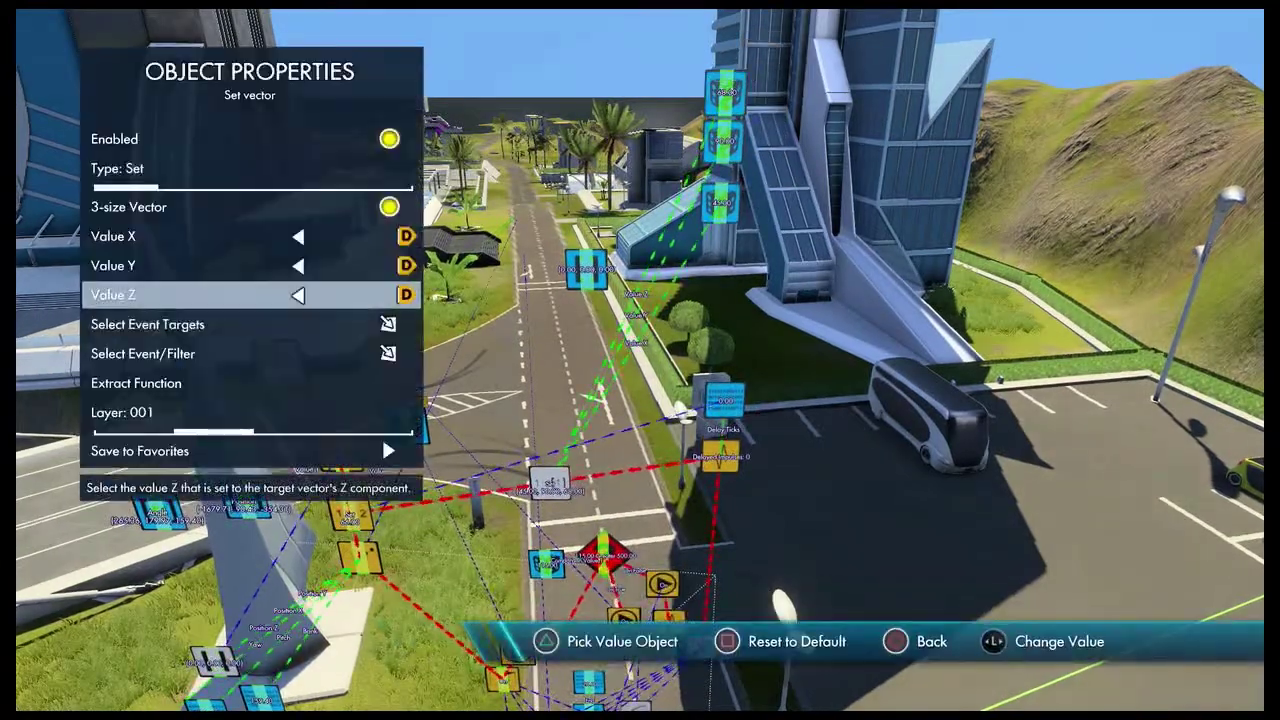
# - Link the set vector event to the neighbouring Set event and route the impulse delay filter's event link through the set vector event
pyautogui.press('Down')
pyautogui.press('Return')
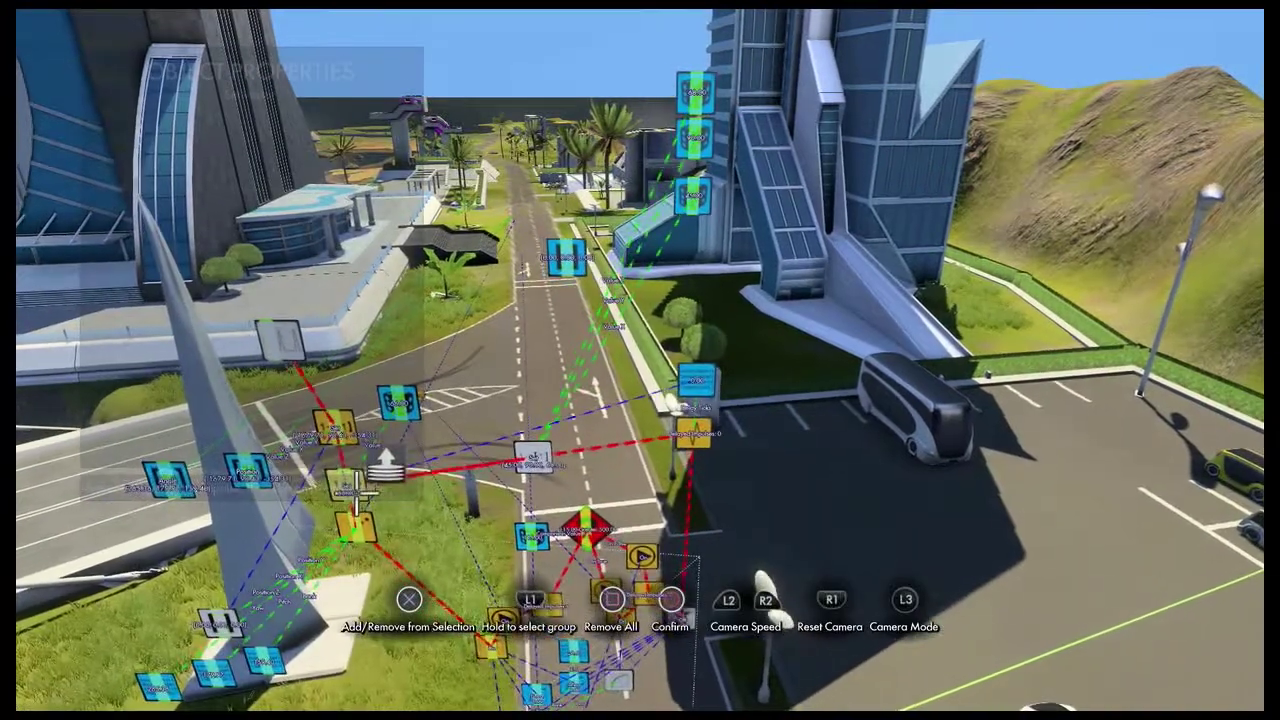
pyautogui.press('Escape')
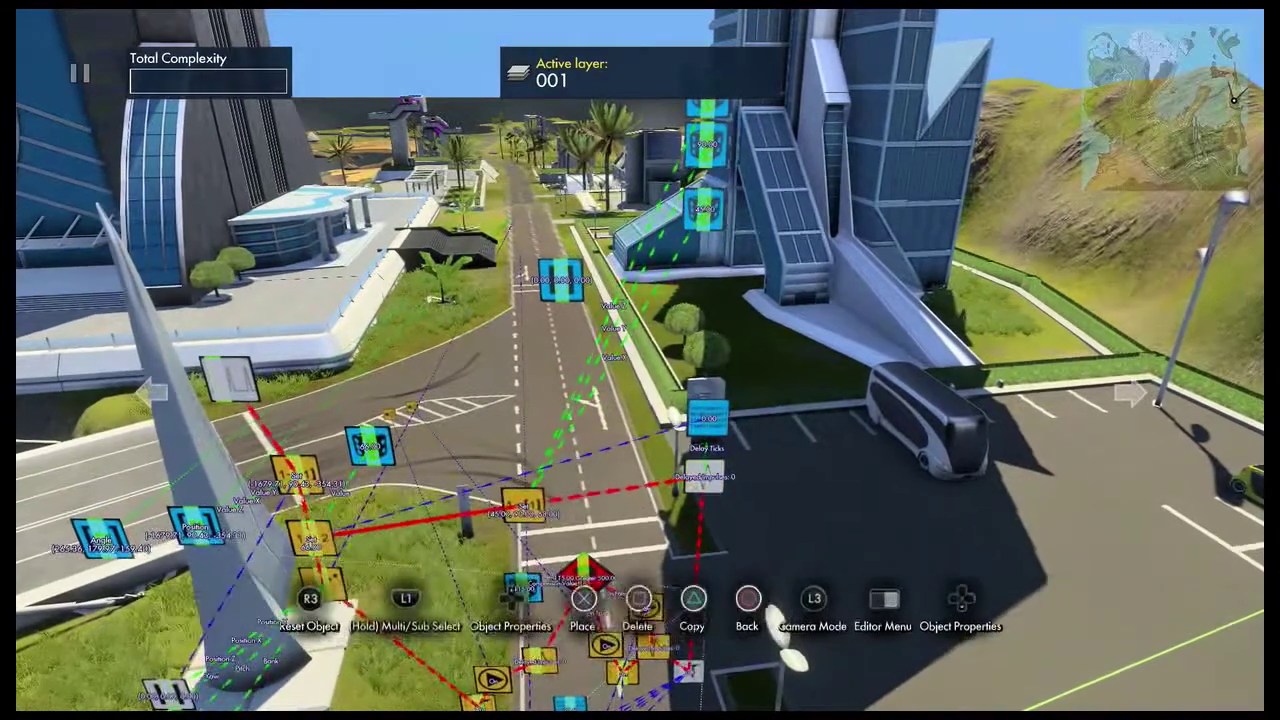
pyautogui.click(705, 475)
pyautogui.press('Escape')
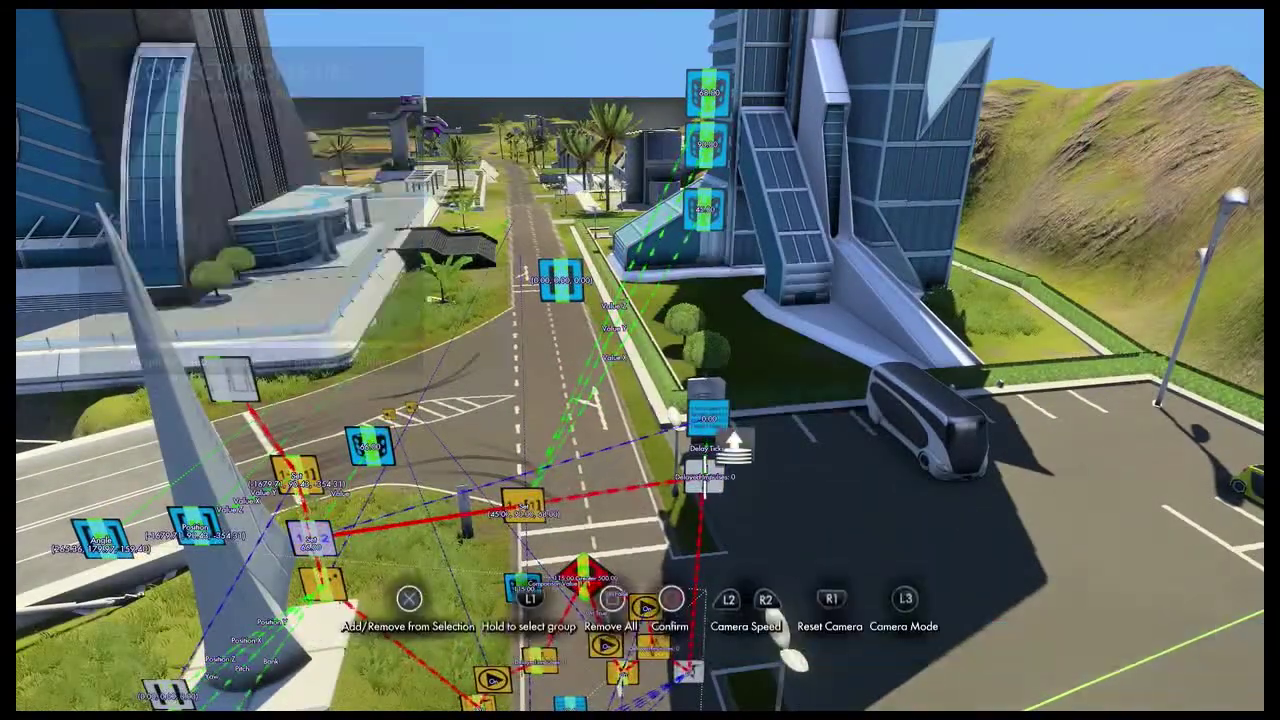
pyautogui.press('Escape')
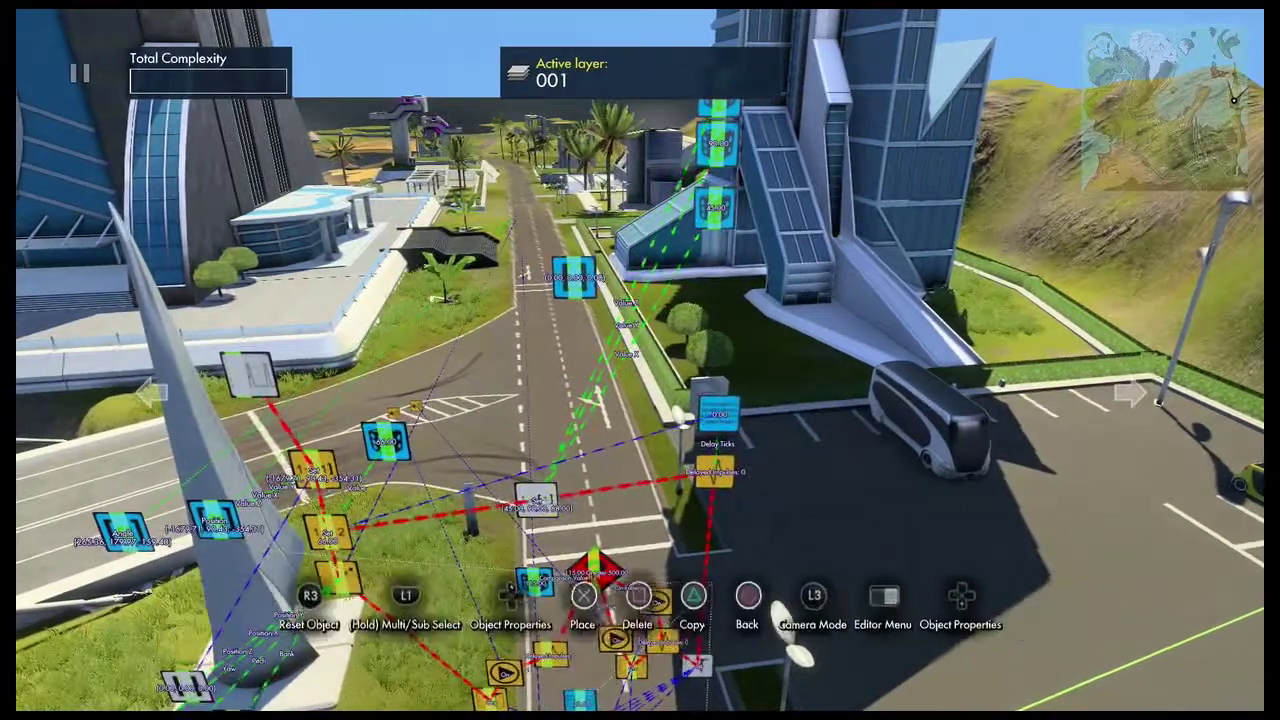
# - Pick the vector data source above the road as the set vector event's target
pyautogui.click(535, 498)
pyautogui.press('Down')
pyautogui.press('Down')
pyautogui.press('Down')
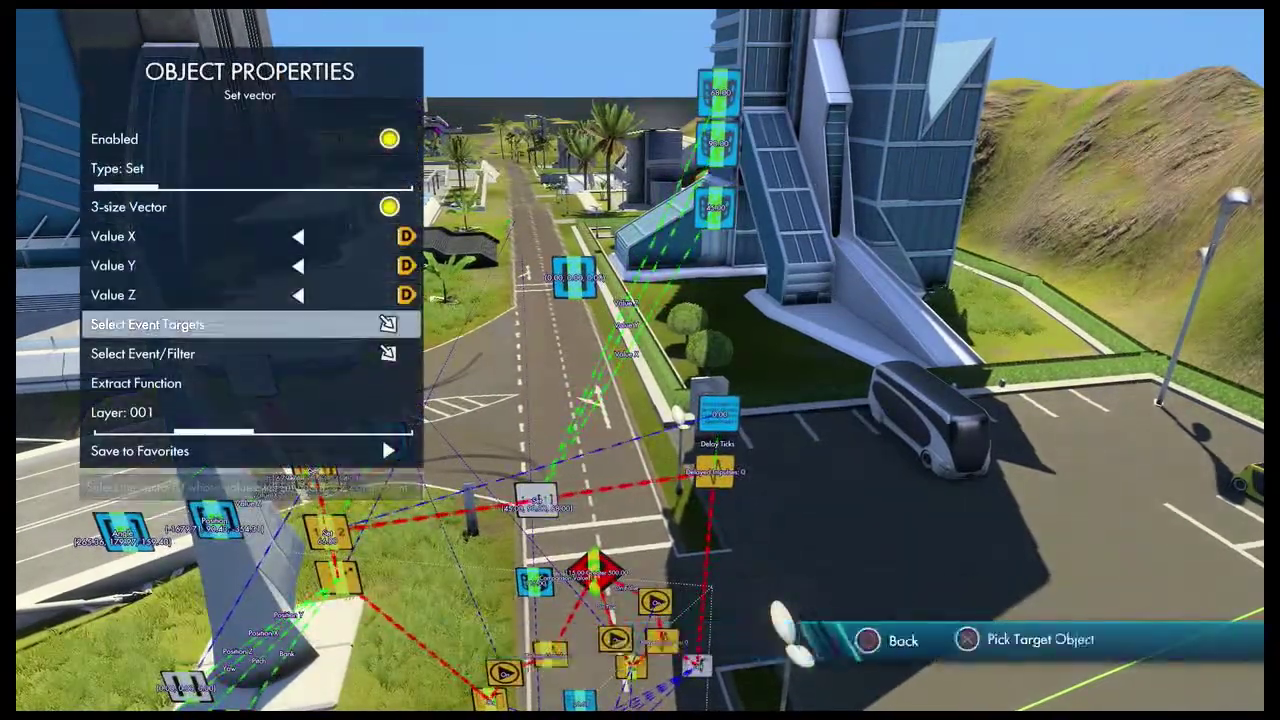
pyautogui.press('Return')
pyautogui.press('Escape')
pyautogui.press('Escape')
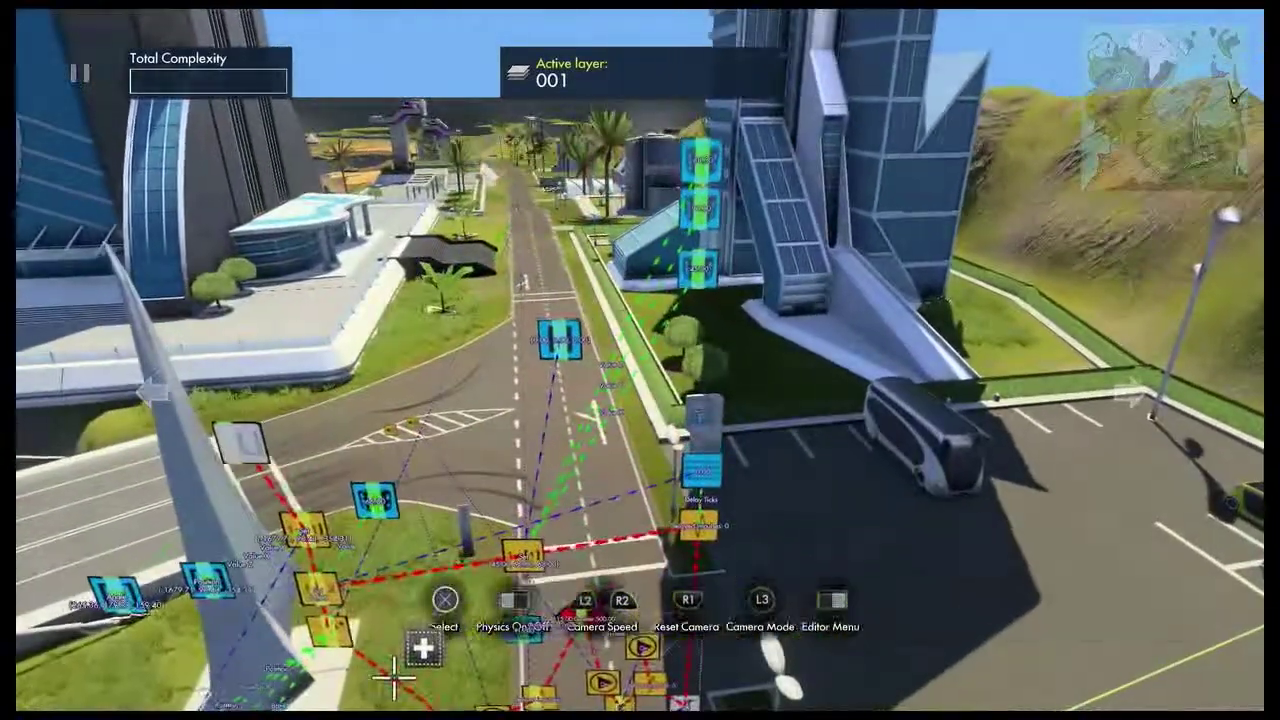
# - Link the sports car's Part 1 Color 1 material value to the vector data source above the road and run the physics simulation
pyautogui.click(392, 678)
pyautogui.press('Down')
pyautogui.press('Down')
pyautogui.press('Down')
pyautogui.press('Down')
pyautogui.press('Down')
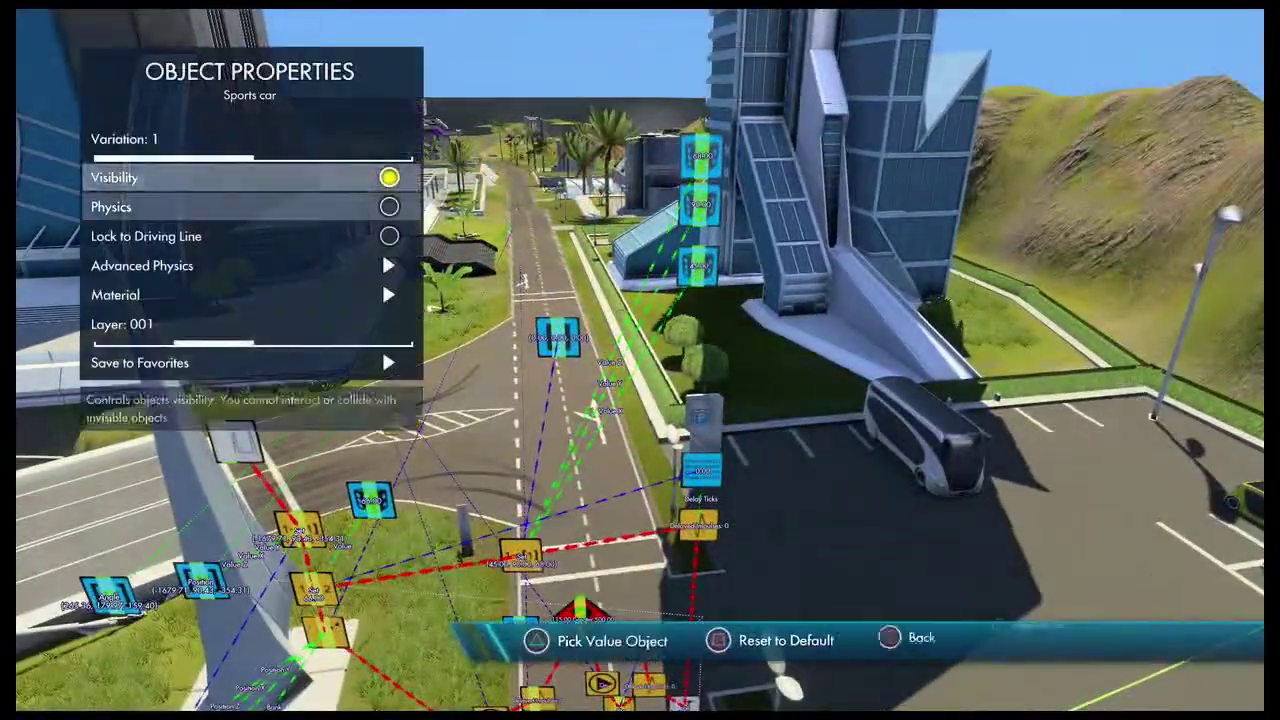
pyautogui.press('Return')
pyautogui.press('y')
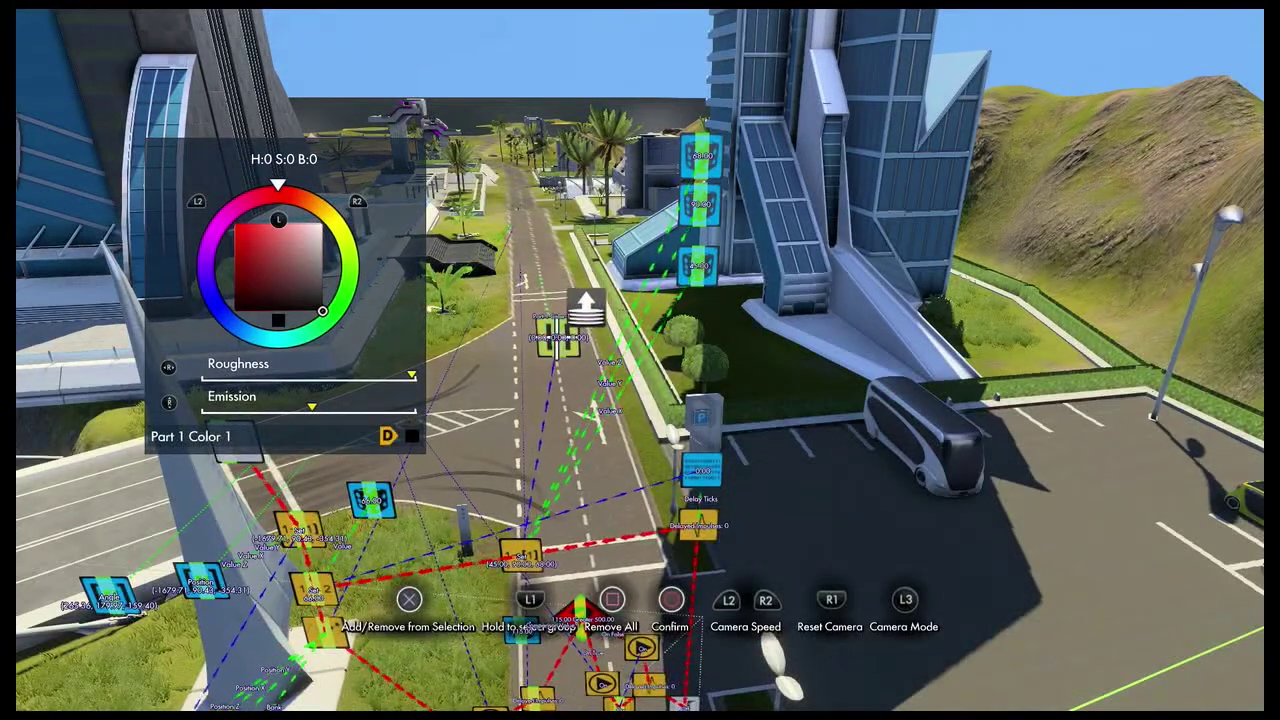
pyautogui.press('Escape')
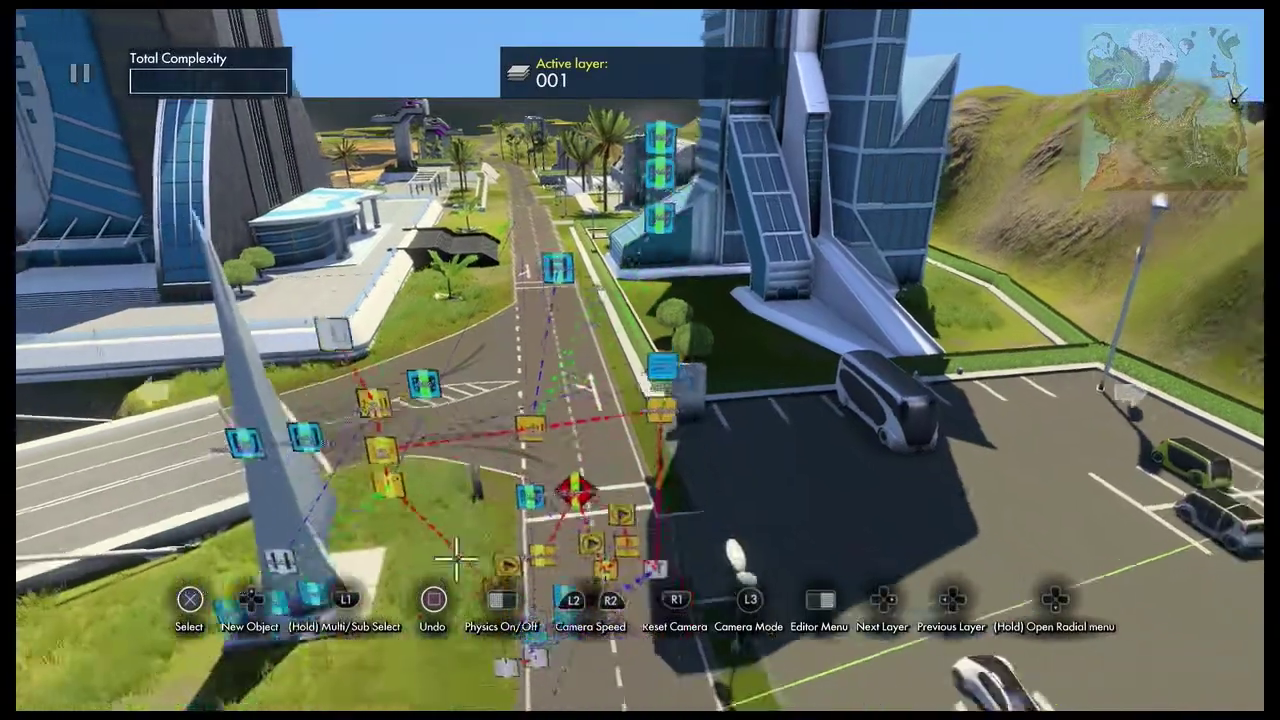
pyautogui.press('space')
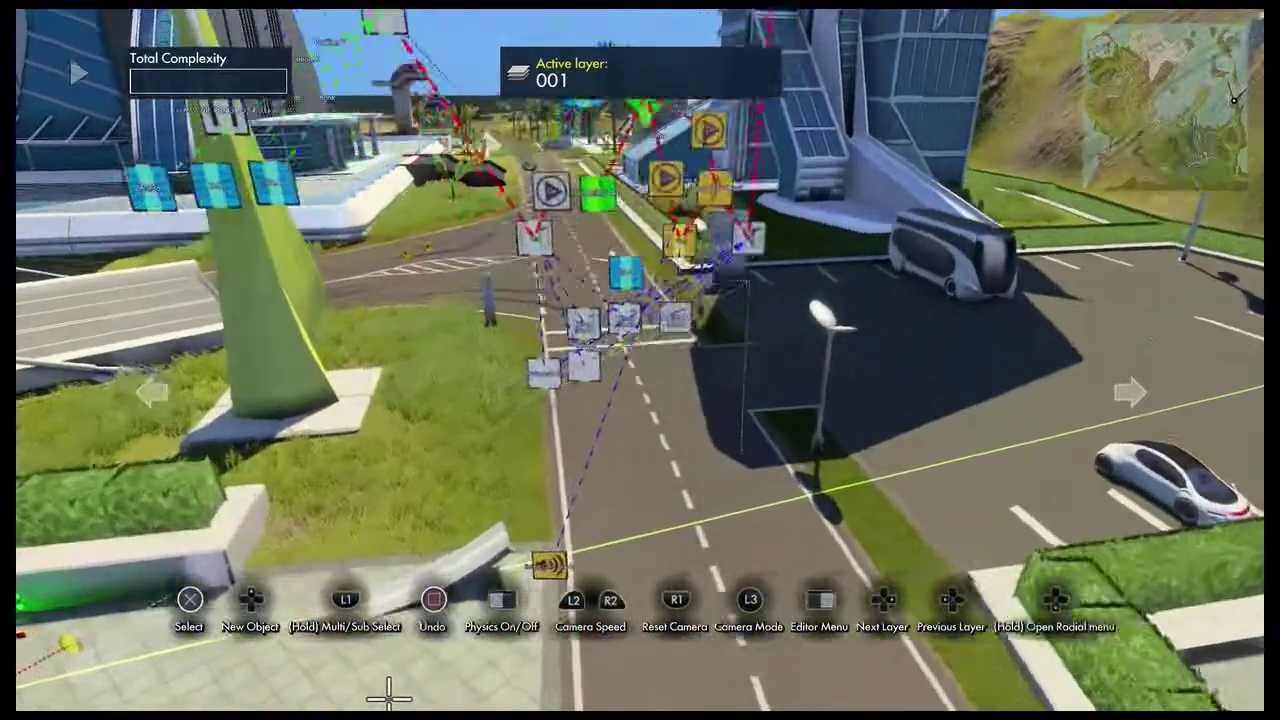